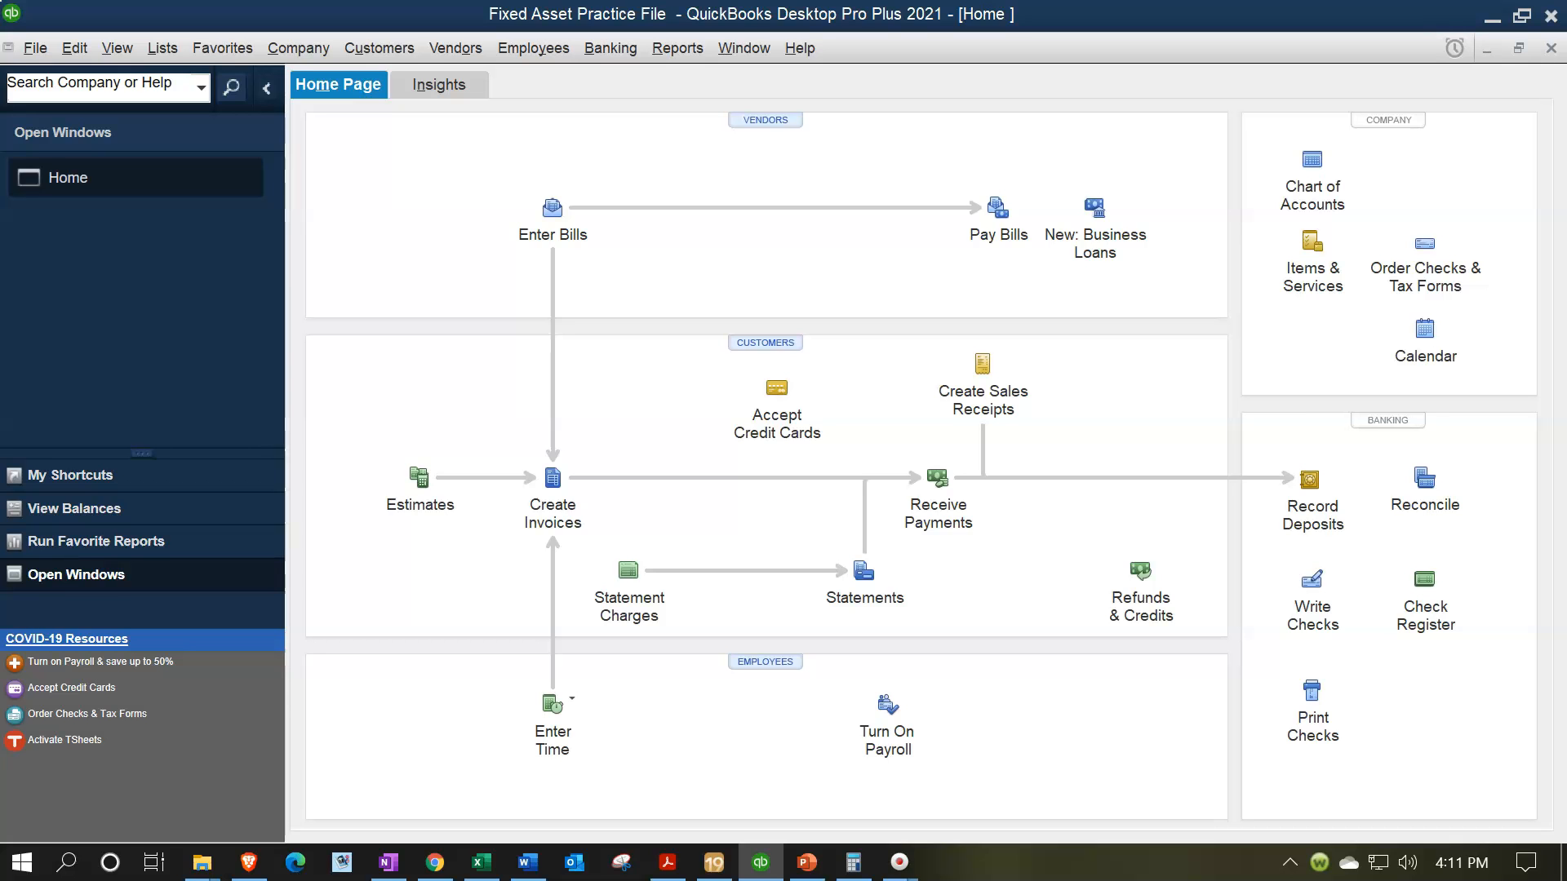
- Review the Amazon prices of the office desk, sofa and conference table in the browser, plus their total in the calculator
key(alt+Tab)
drag(979, 0, 994, 160)
click(1414, 167)
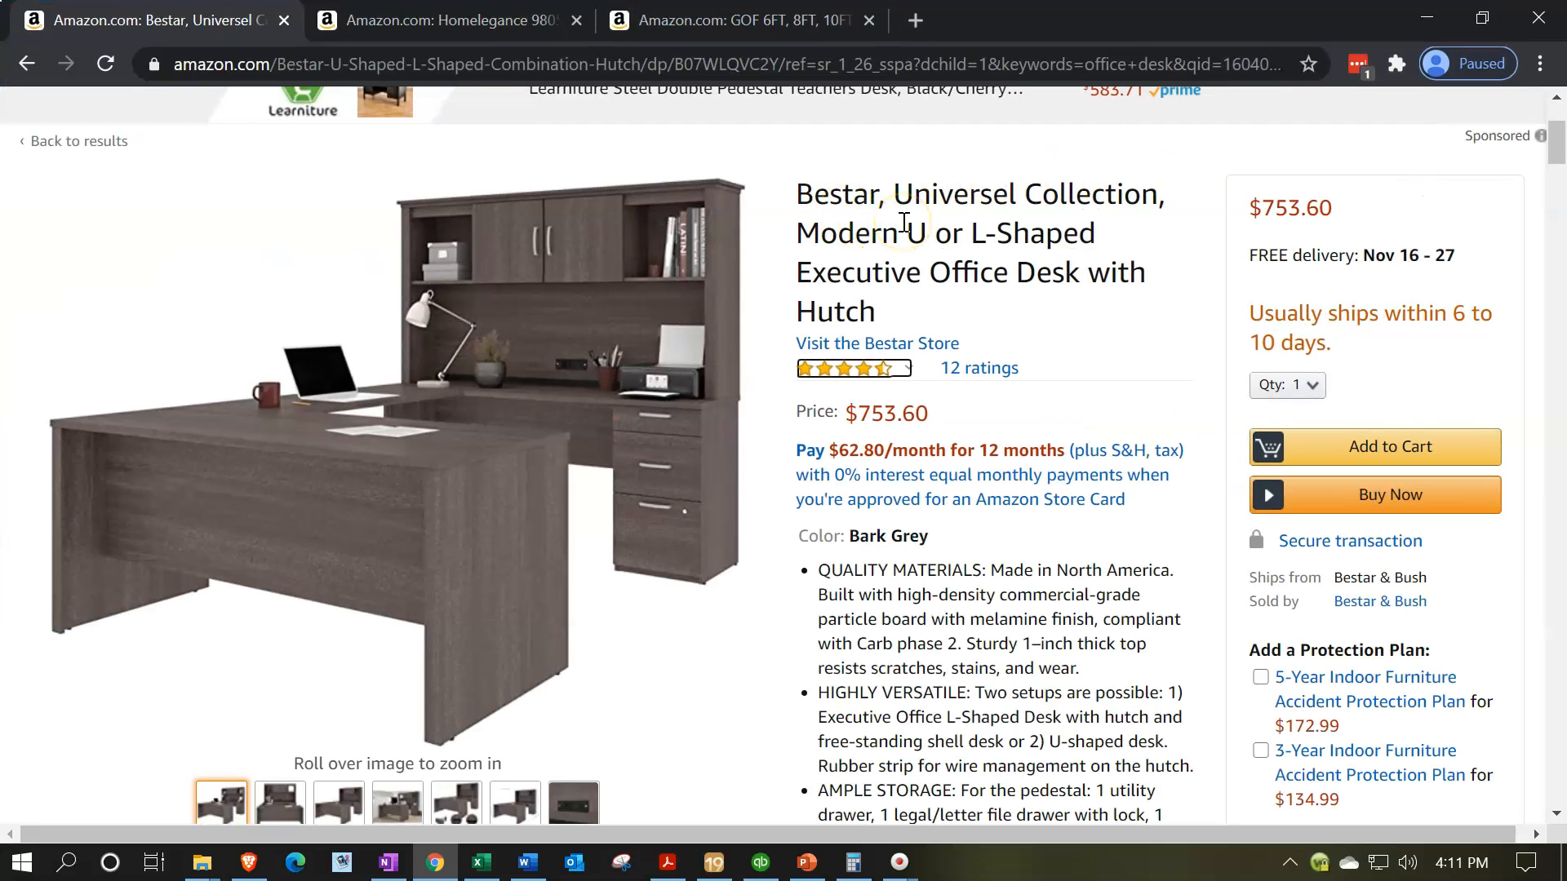
click(476, 16)
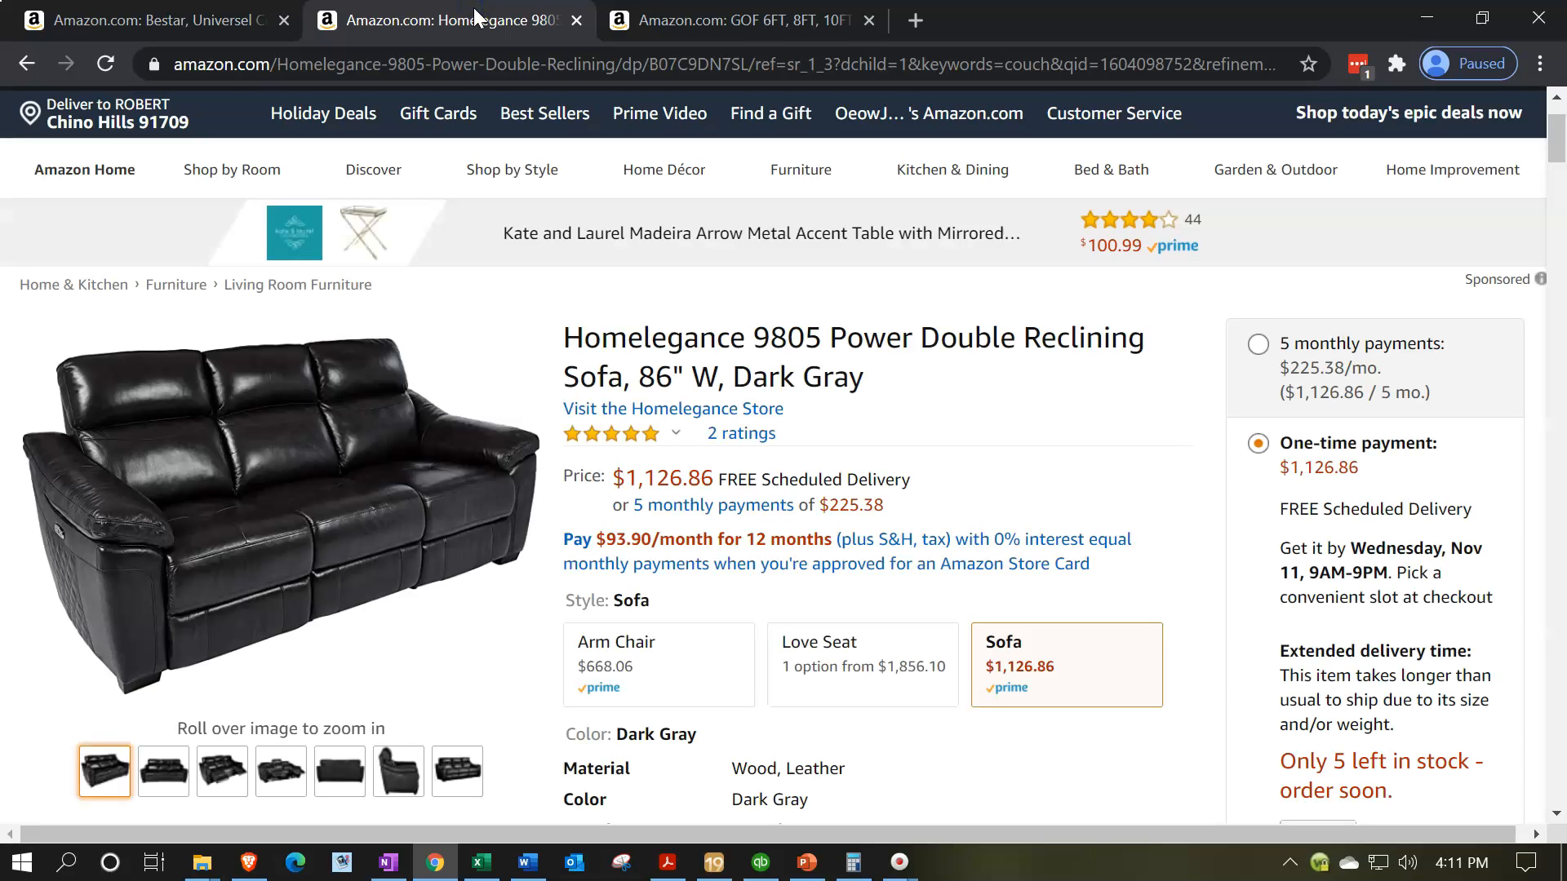
click(658, 18)
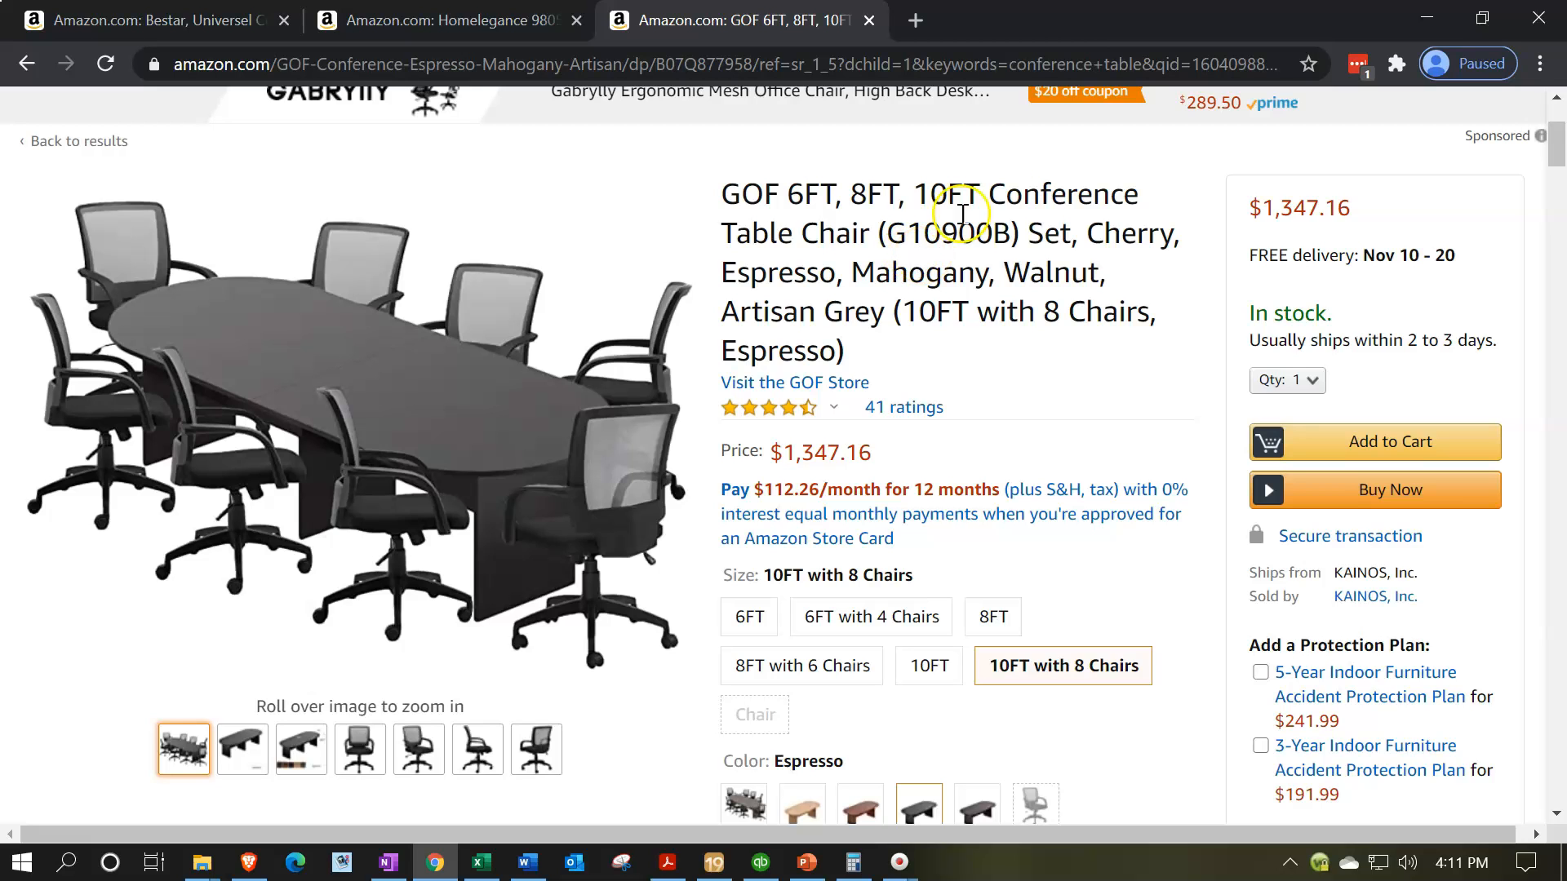
drag(1069, 21, 0, 176)
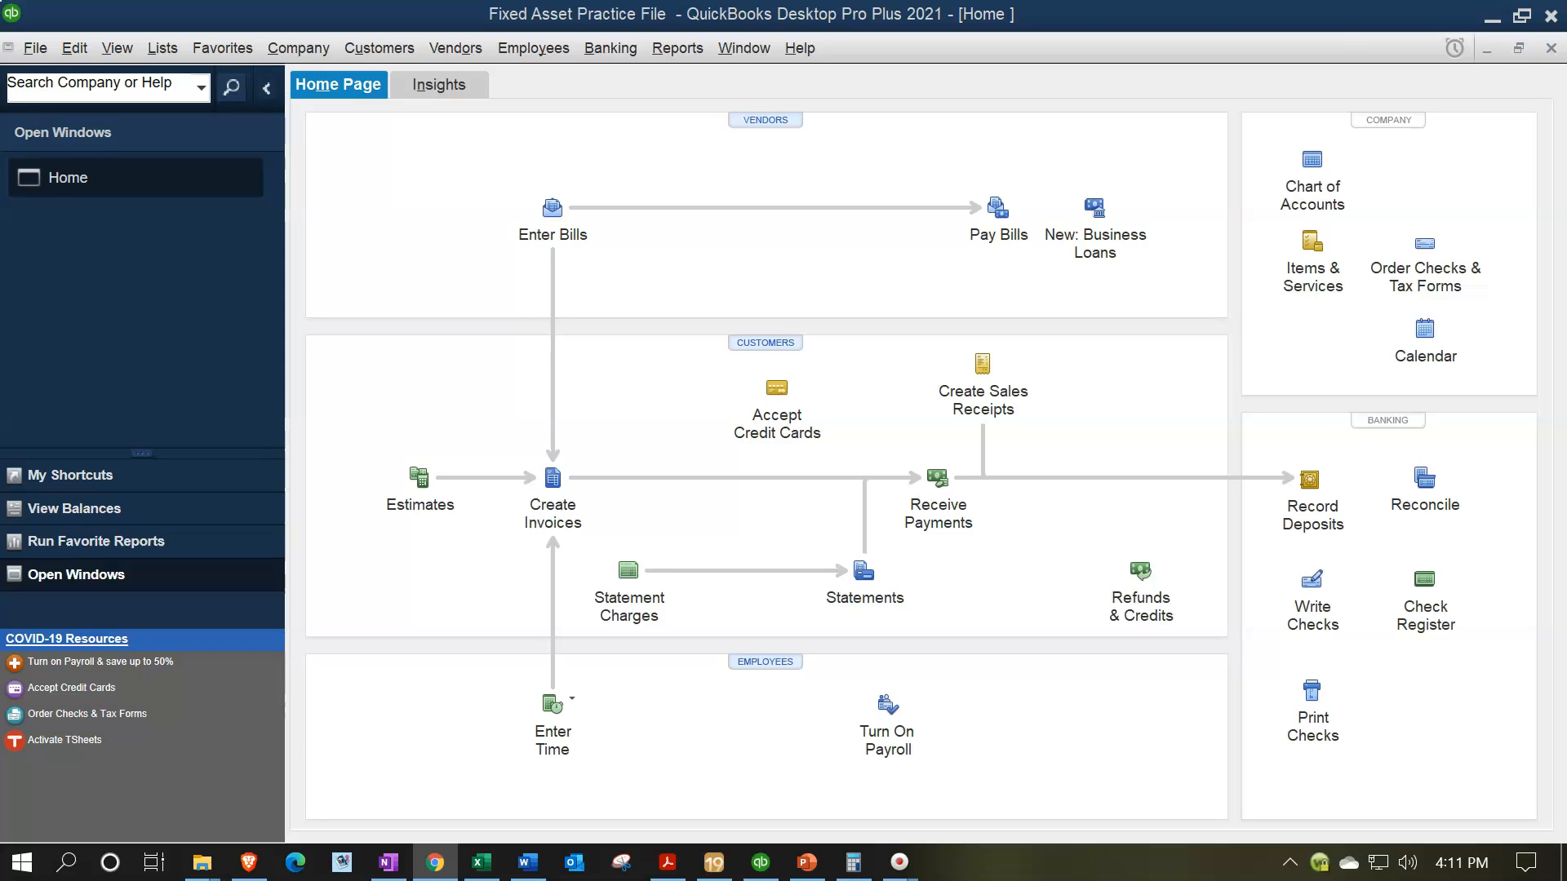
drag(1085, 0, 984, 178)
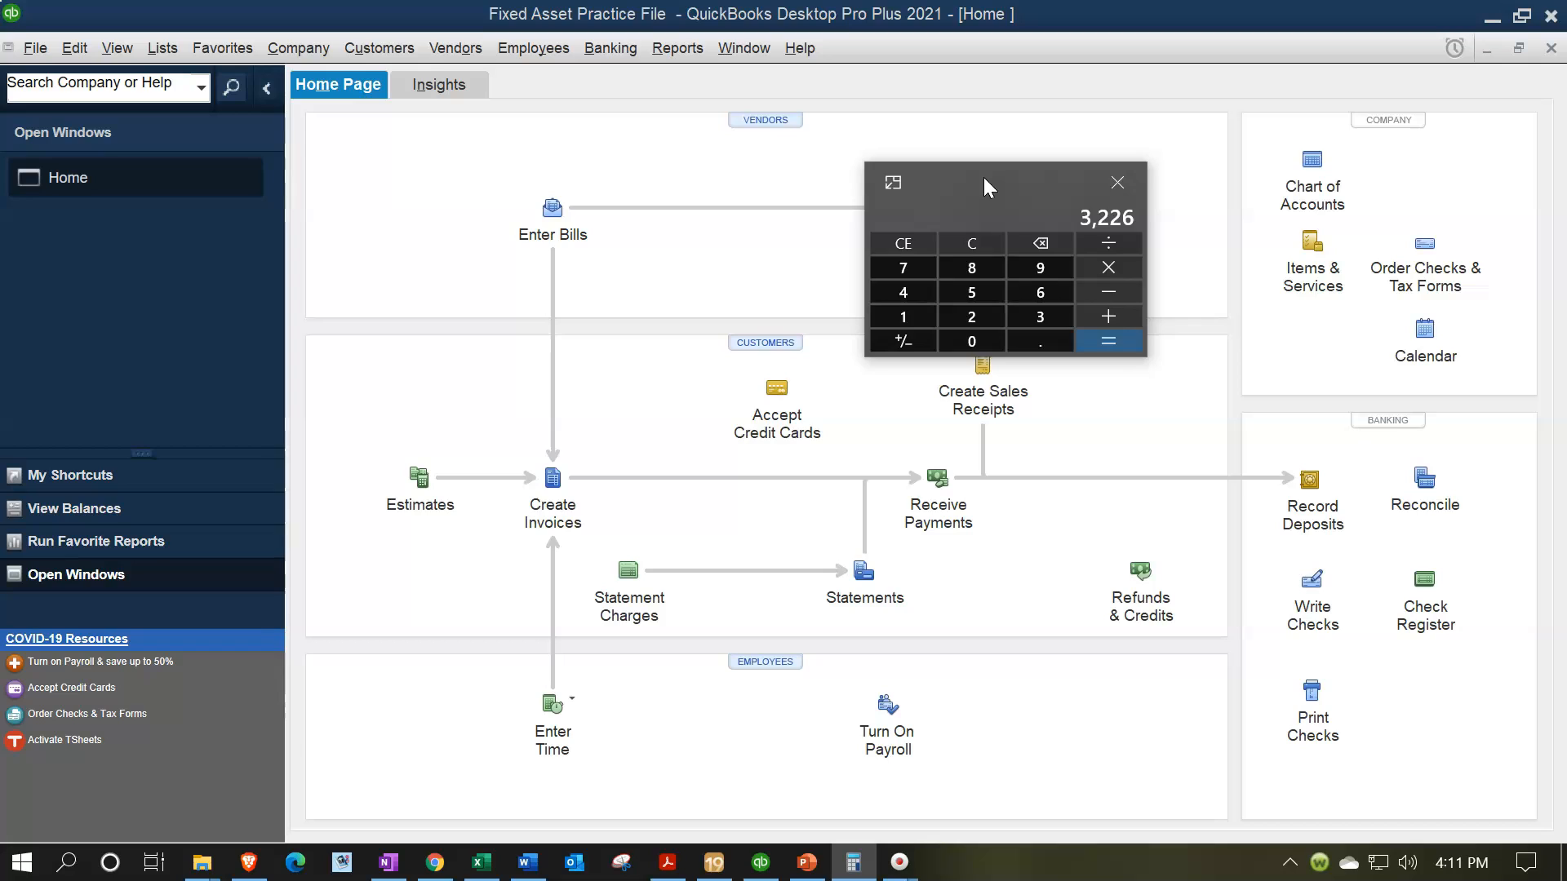
drag(982, 178, 1061, 0)
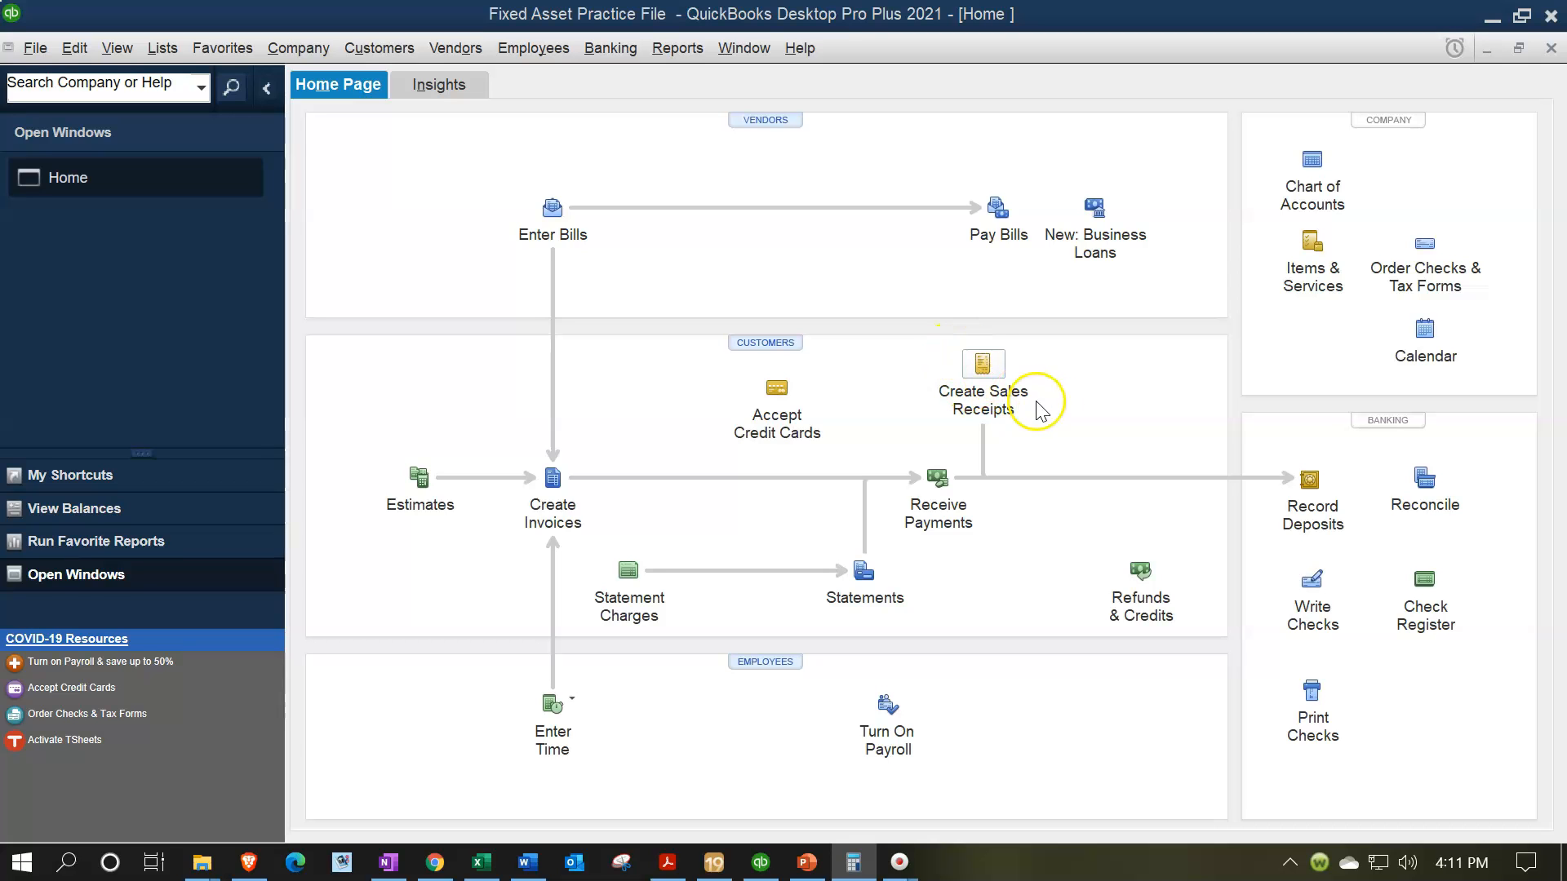
- Start a new check from the Checking account with Amazon as the payee, adding it as a new name
click(1312, 606)
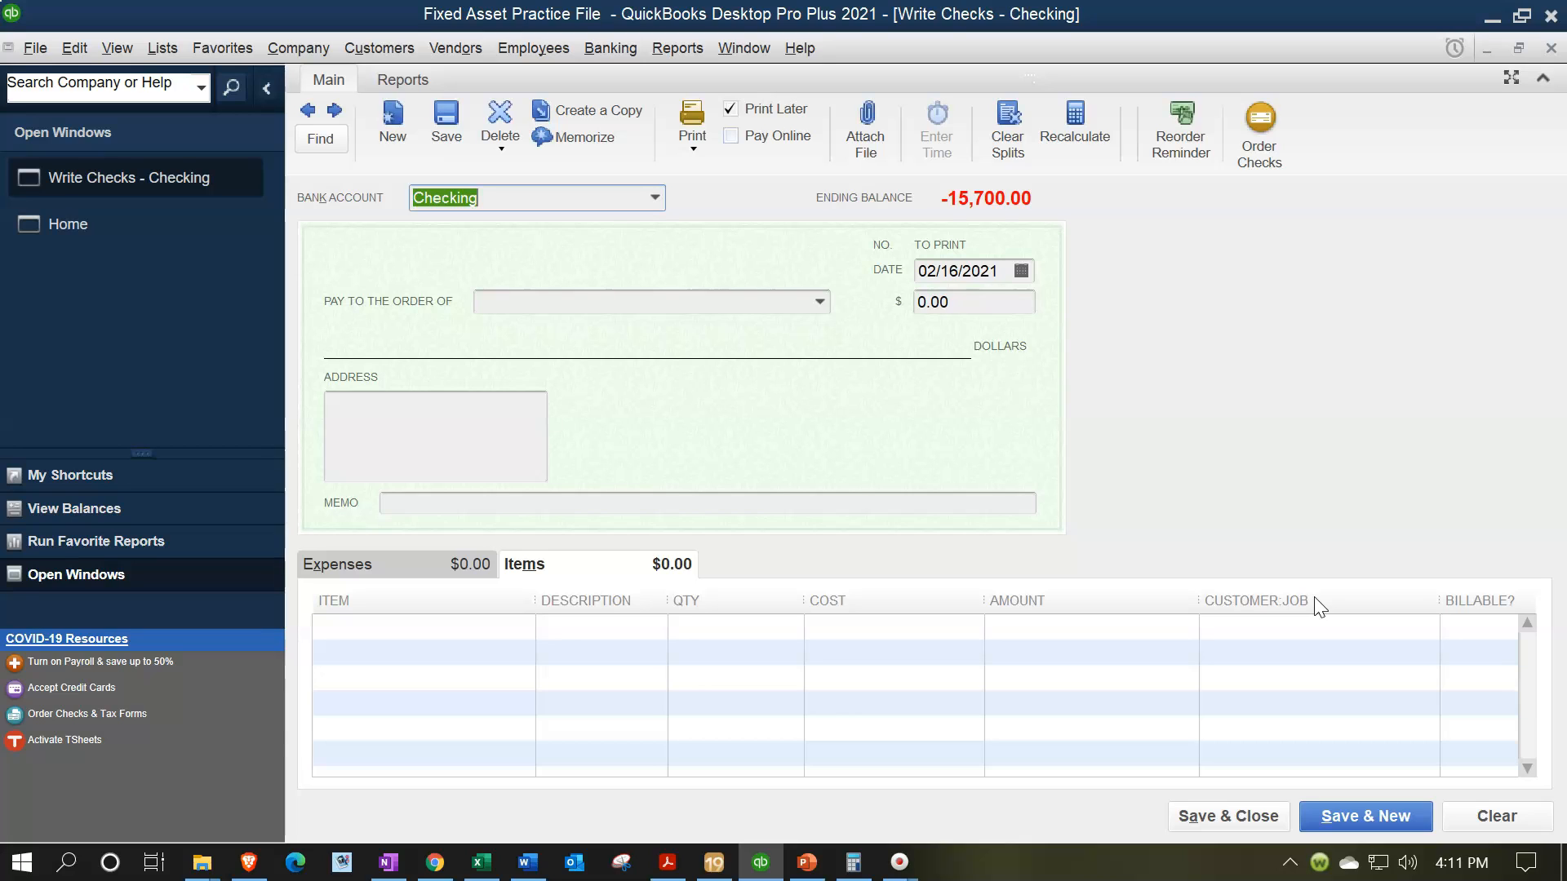
key(Tab)
key(Tab)
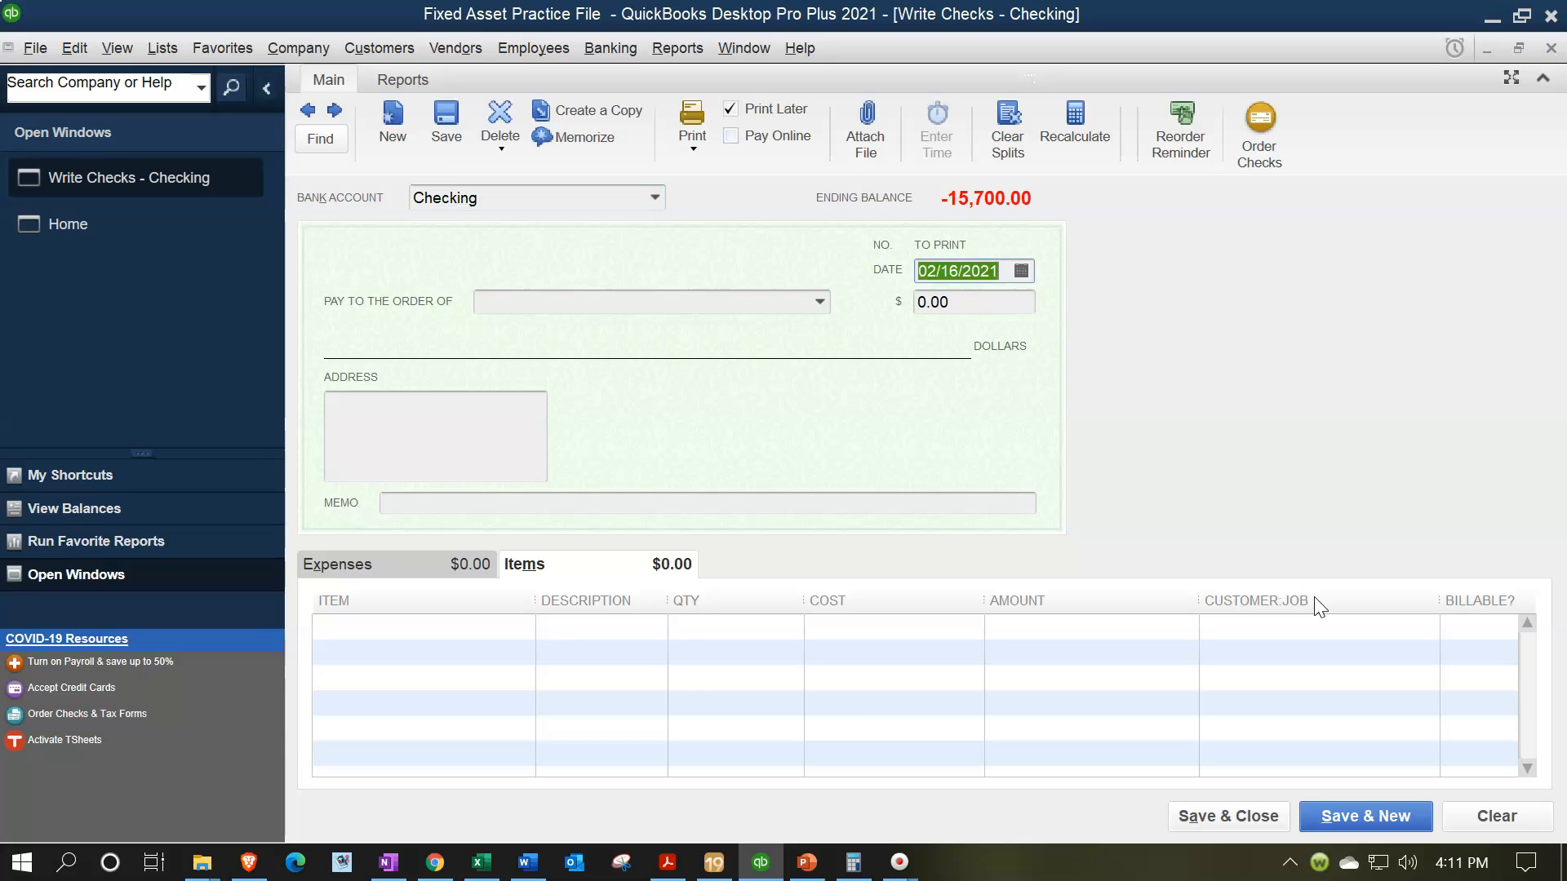
text(Amazon)
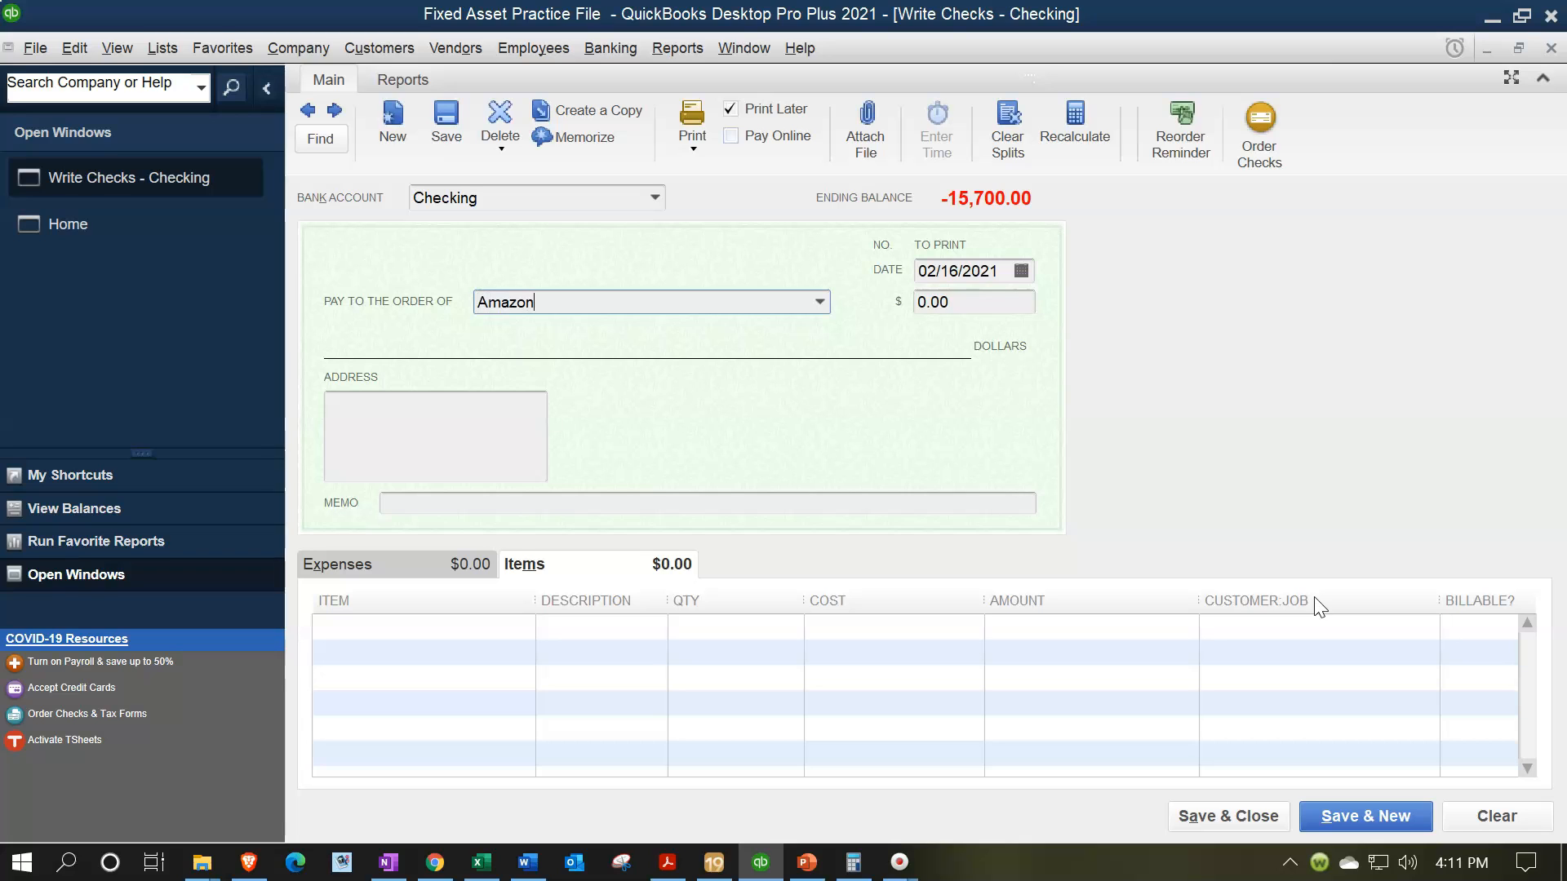
key(Tab)
key(Return)
key(Return)
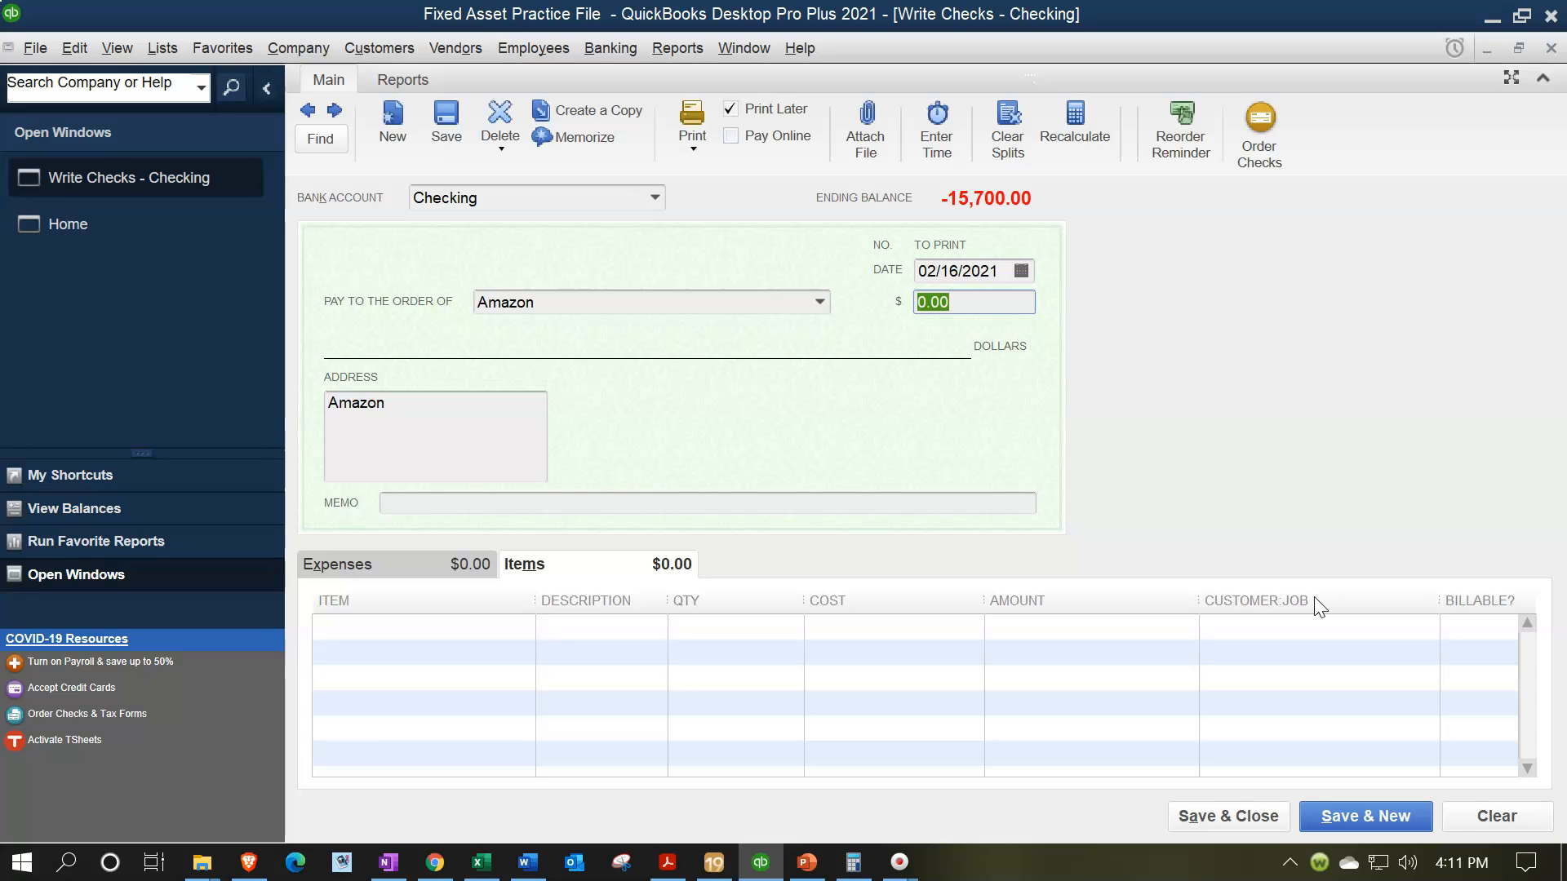
- Set the check amount to 3,226.00 and move on to the check's detail lines
text(3226)
key(Tab)
key(Tab)
key(Tab)
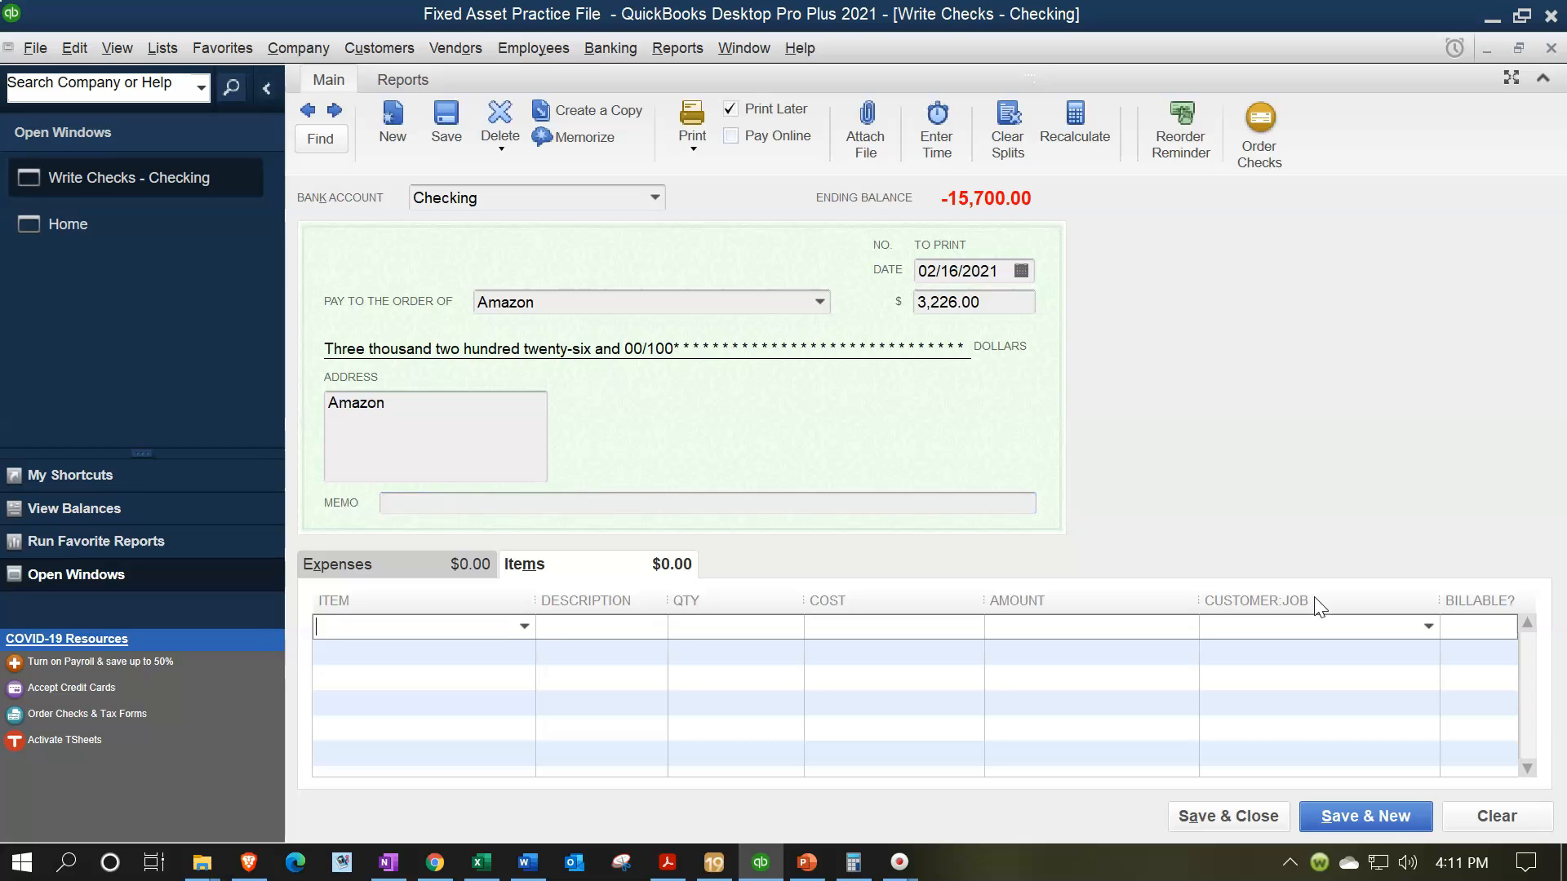
- Assign the check's expense line to the Furniture & Fixtures fixed asset account
click(392, 566)
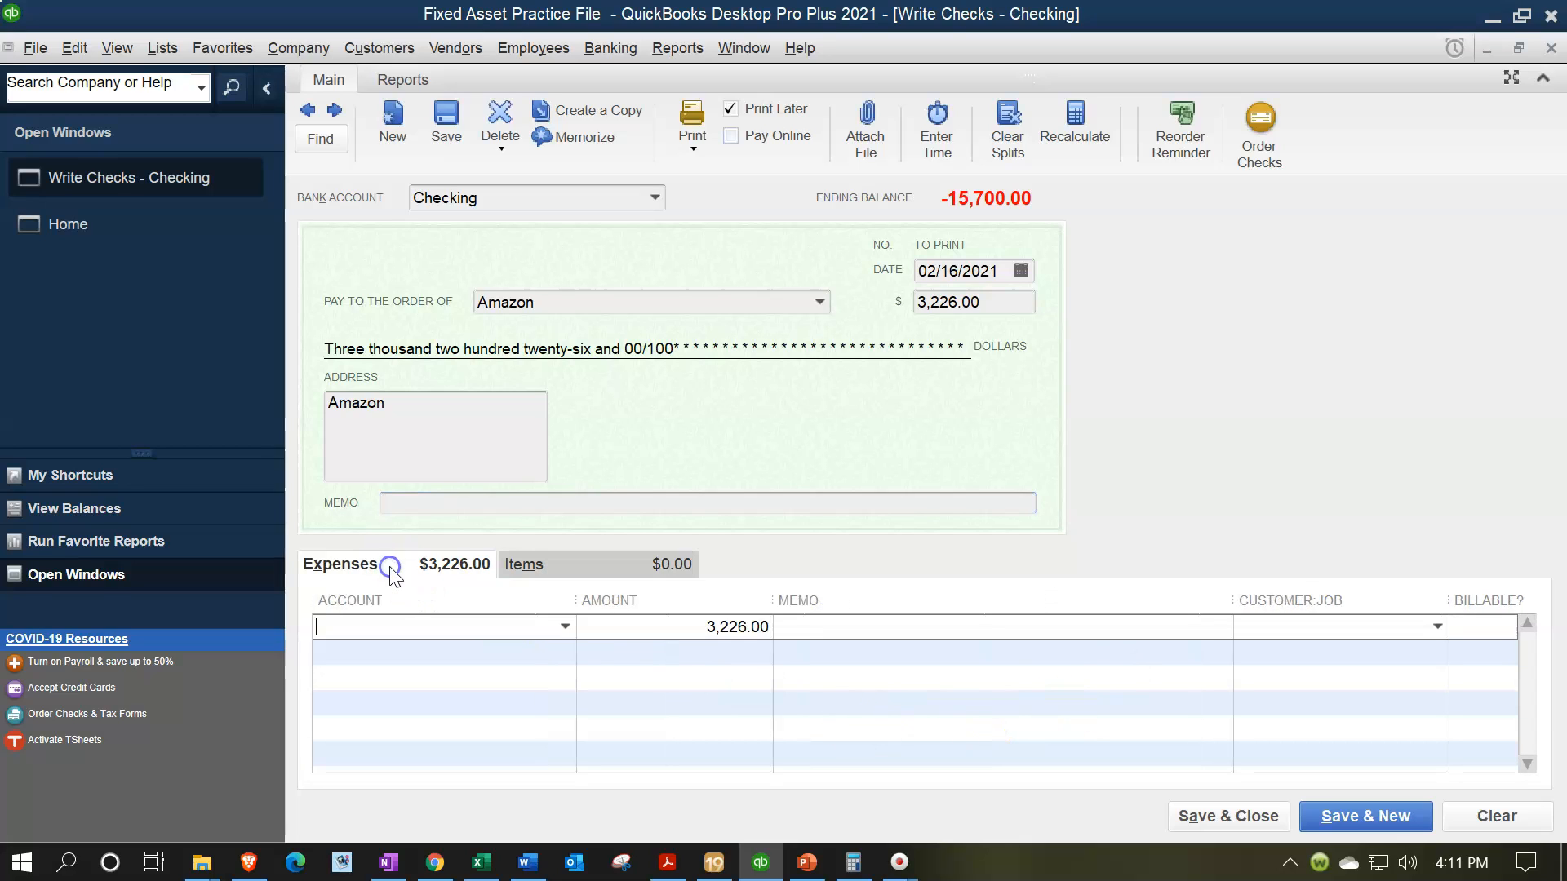
click(563, 628)
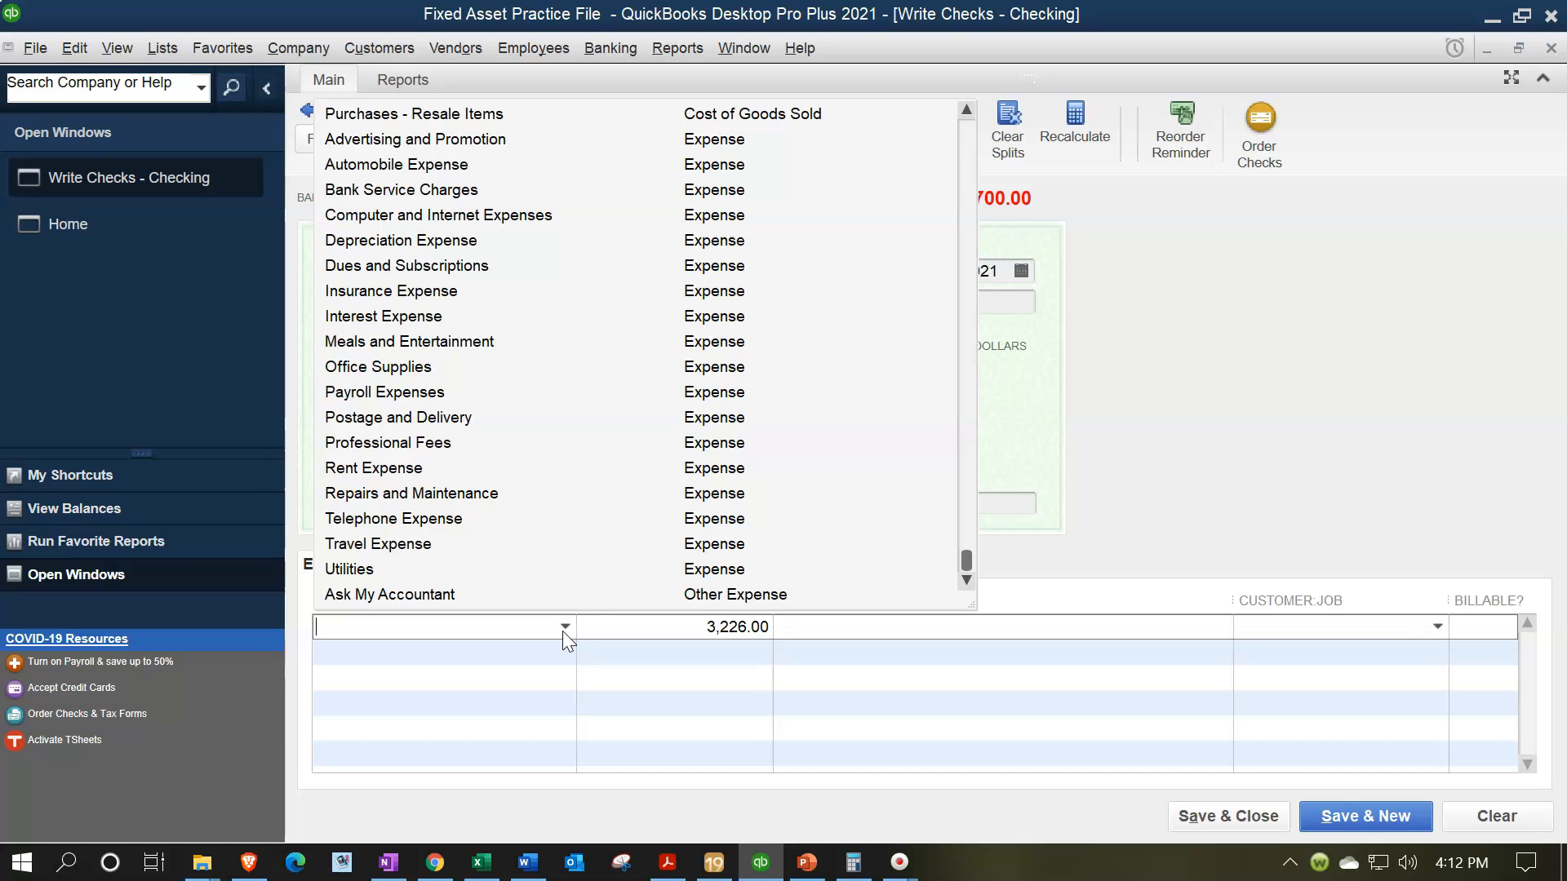
scroll(597, 503, up, 8)
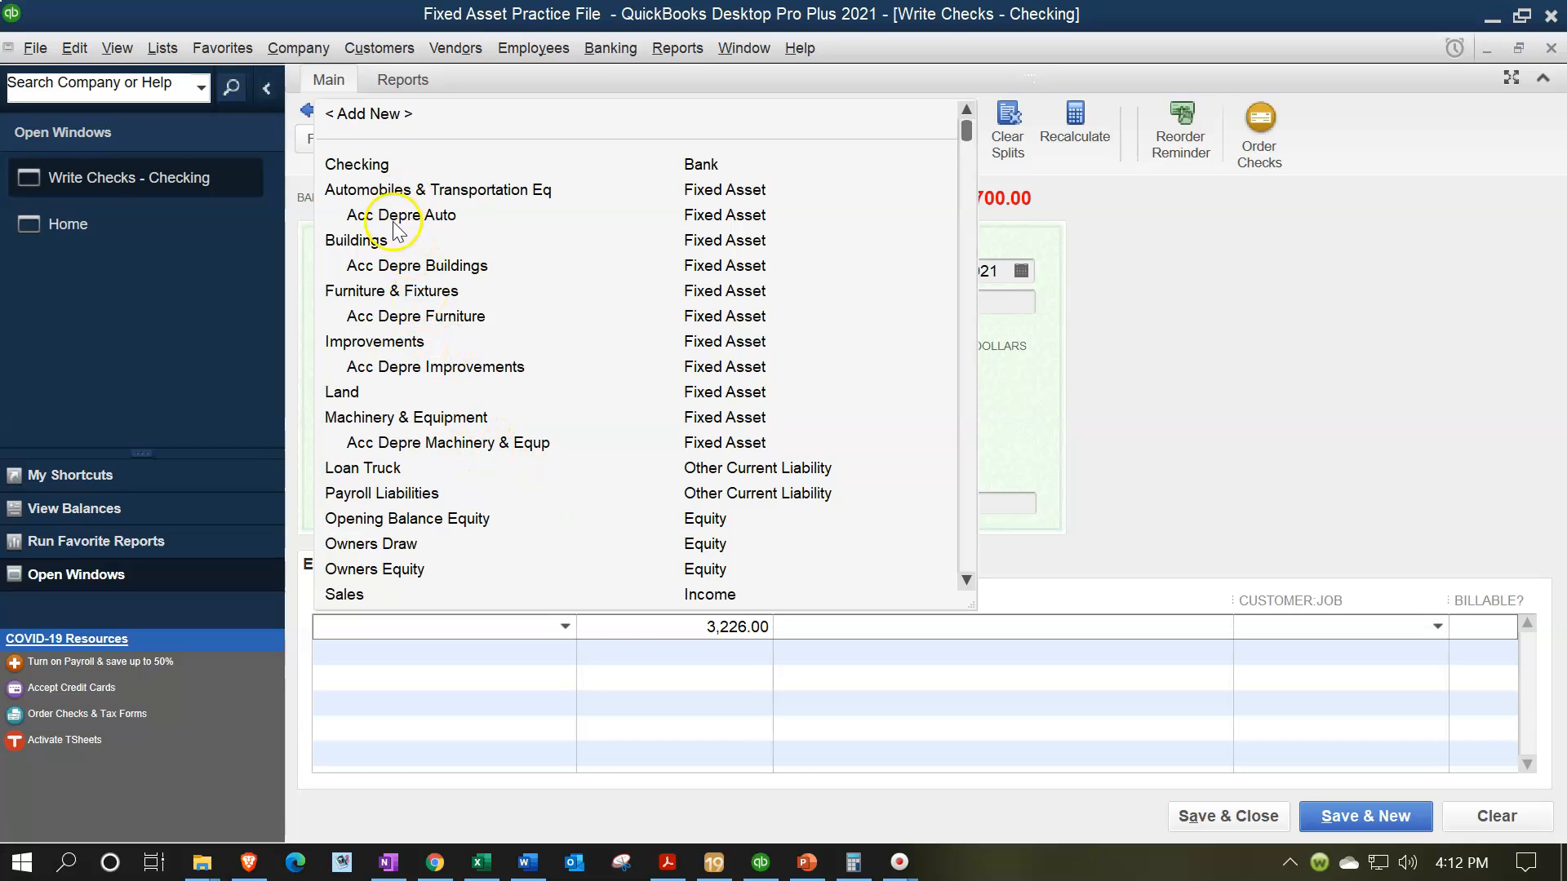
click(404, 294)
key(Tab)
key(Tab)
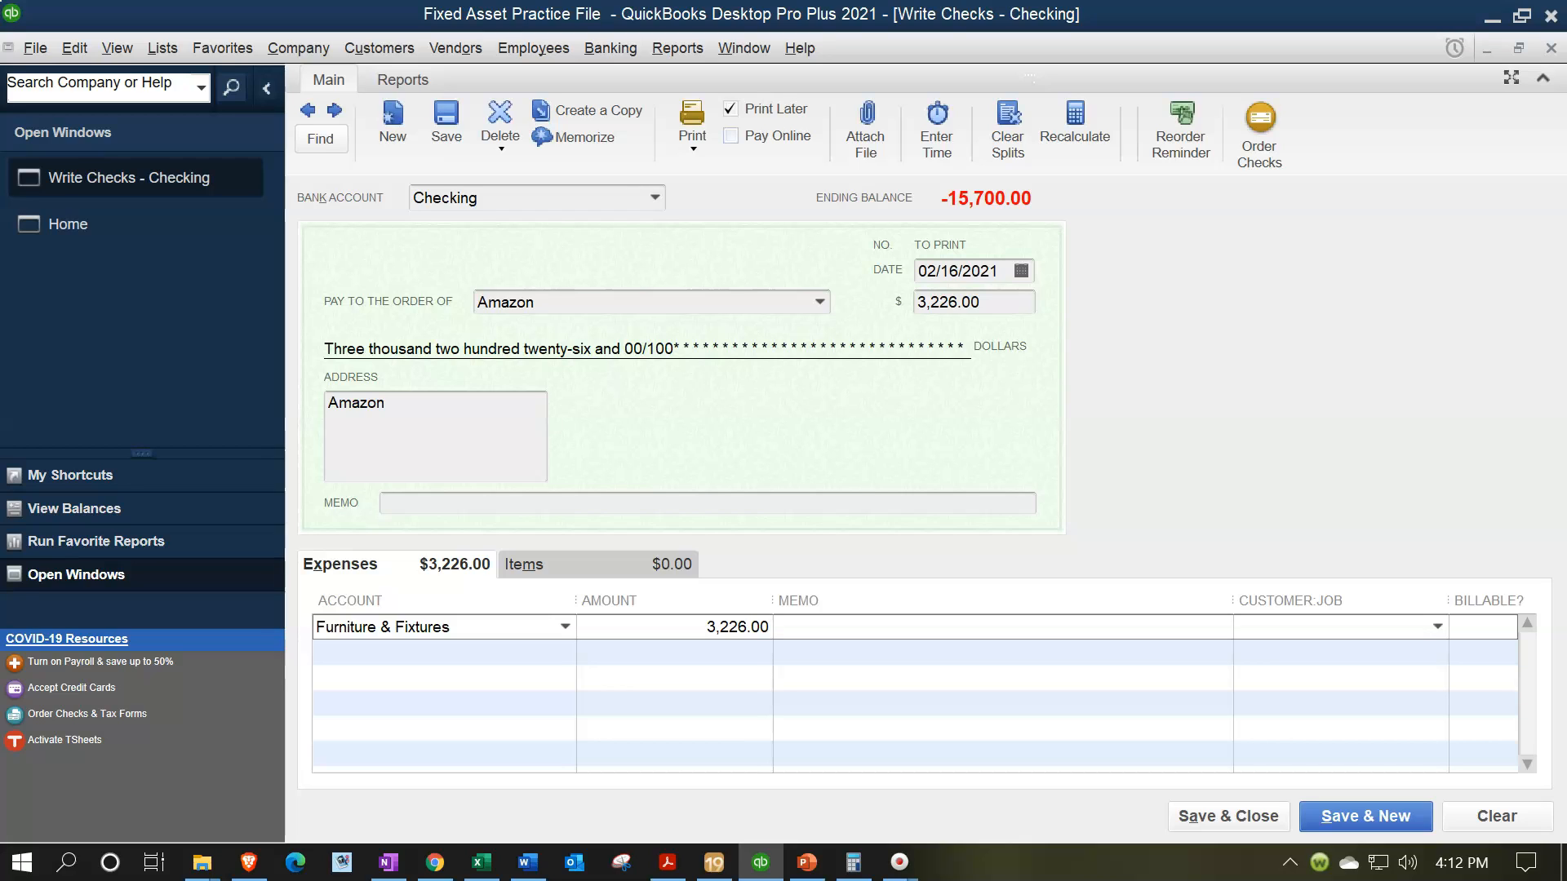
- Add the memo "Desk, table, & couch" to the expense line, and save and close the check, accepting its future date
click(814, 642)
click(860, 636)
text(Desk, table, &)
click(936, 622)
text(couch)
key(Tab)
click(865, 677)
click(1218, 819)
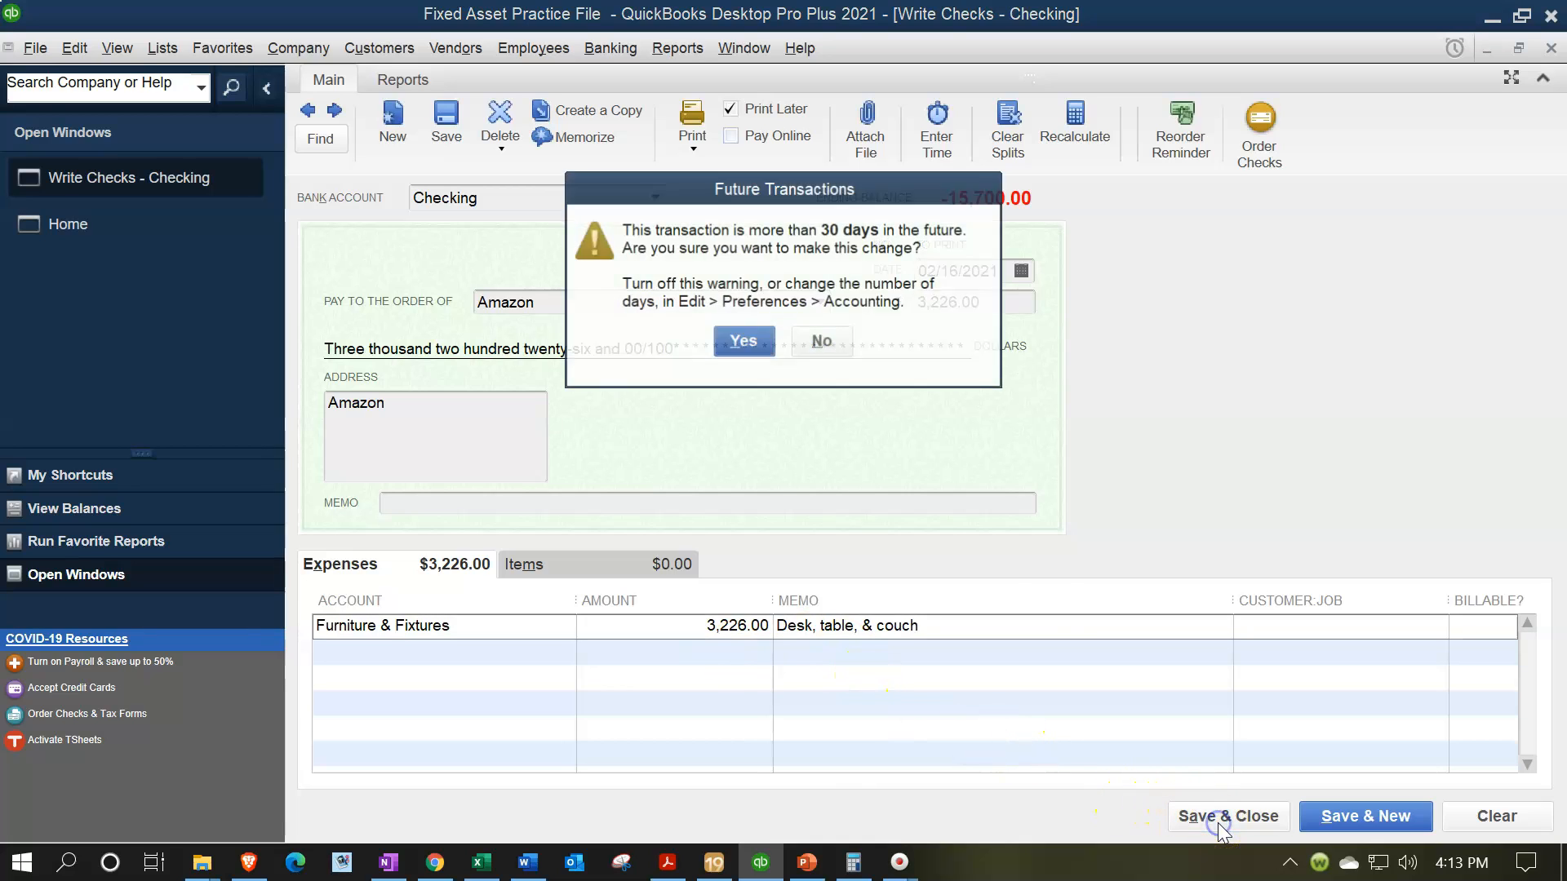
click(743, 340)
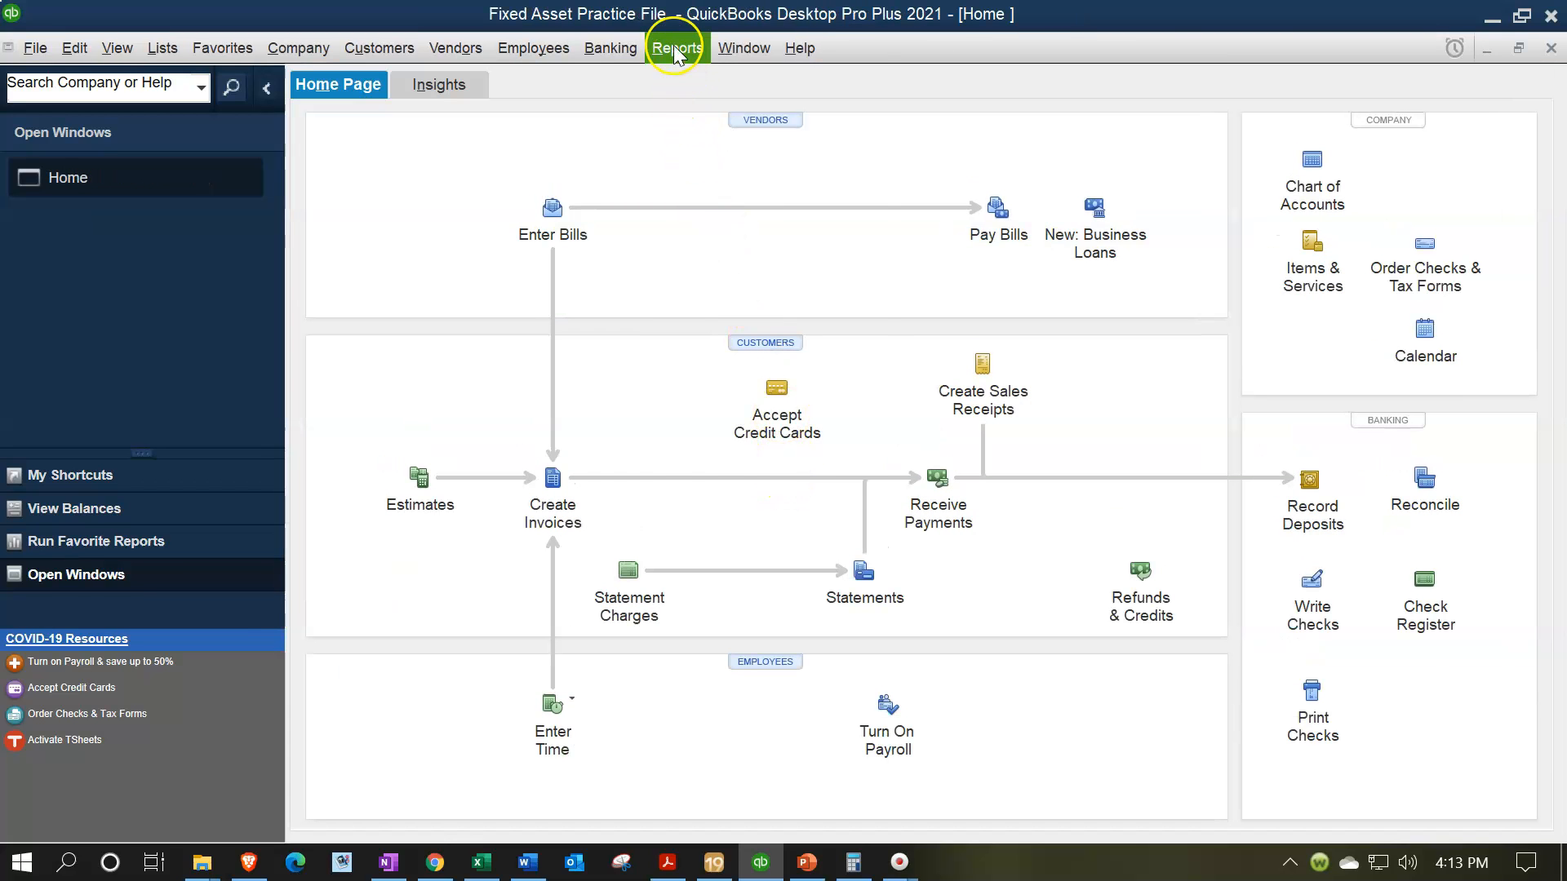
- Open the standard balance sheet report
click(674, 50)
mouse_move(737, 217)
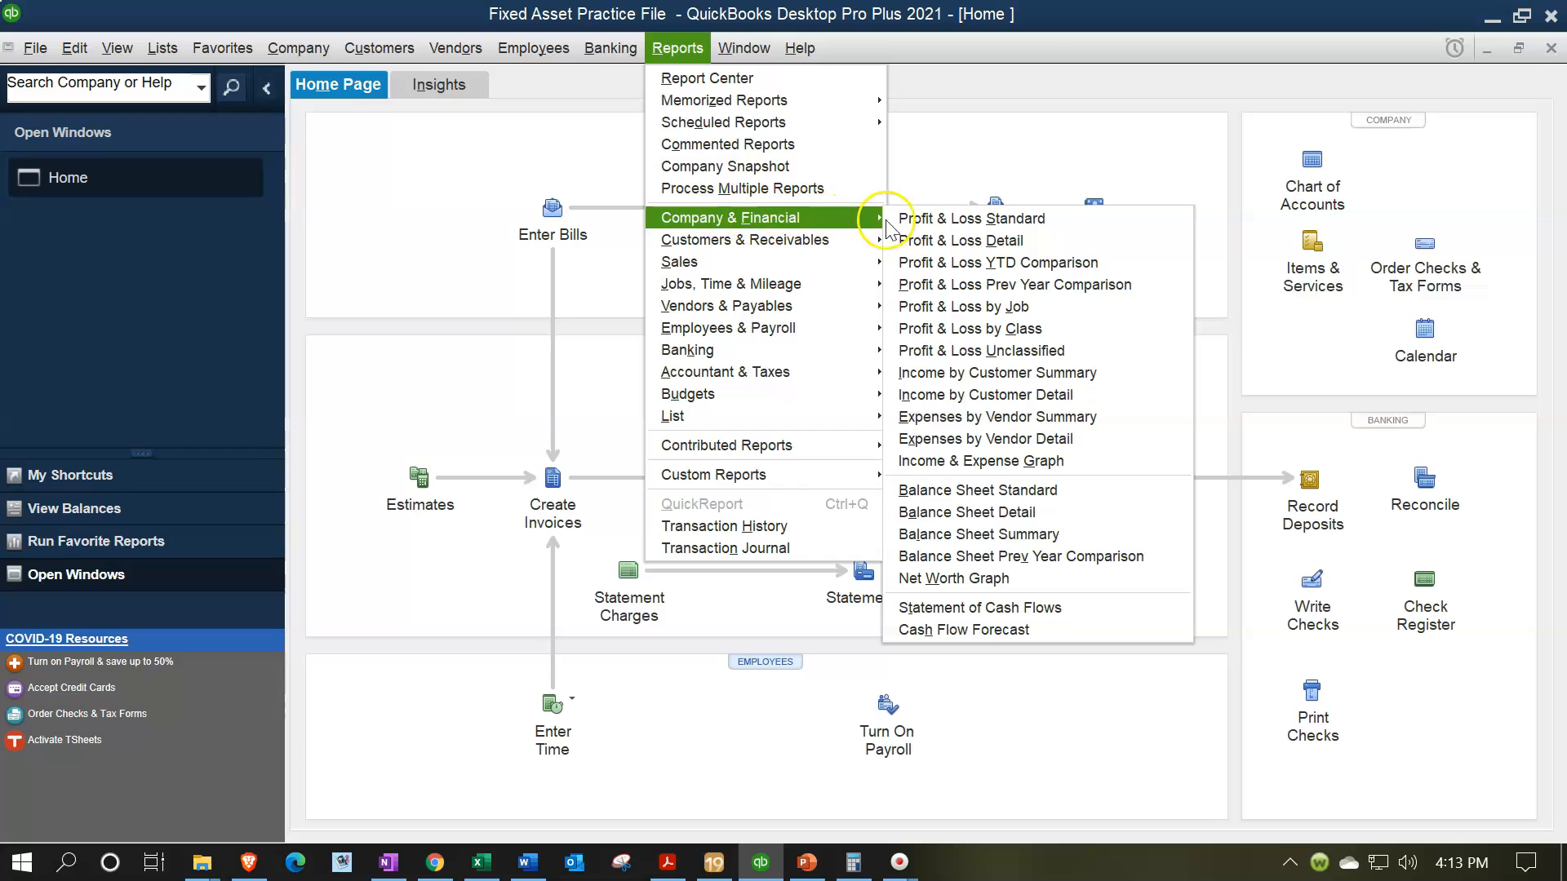
click(920, 491)
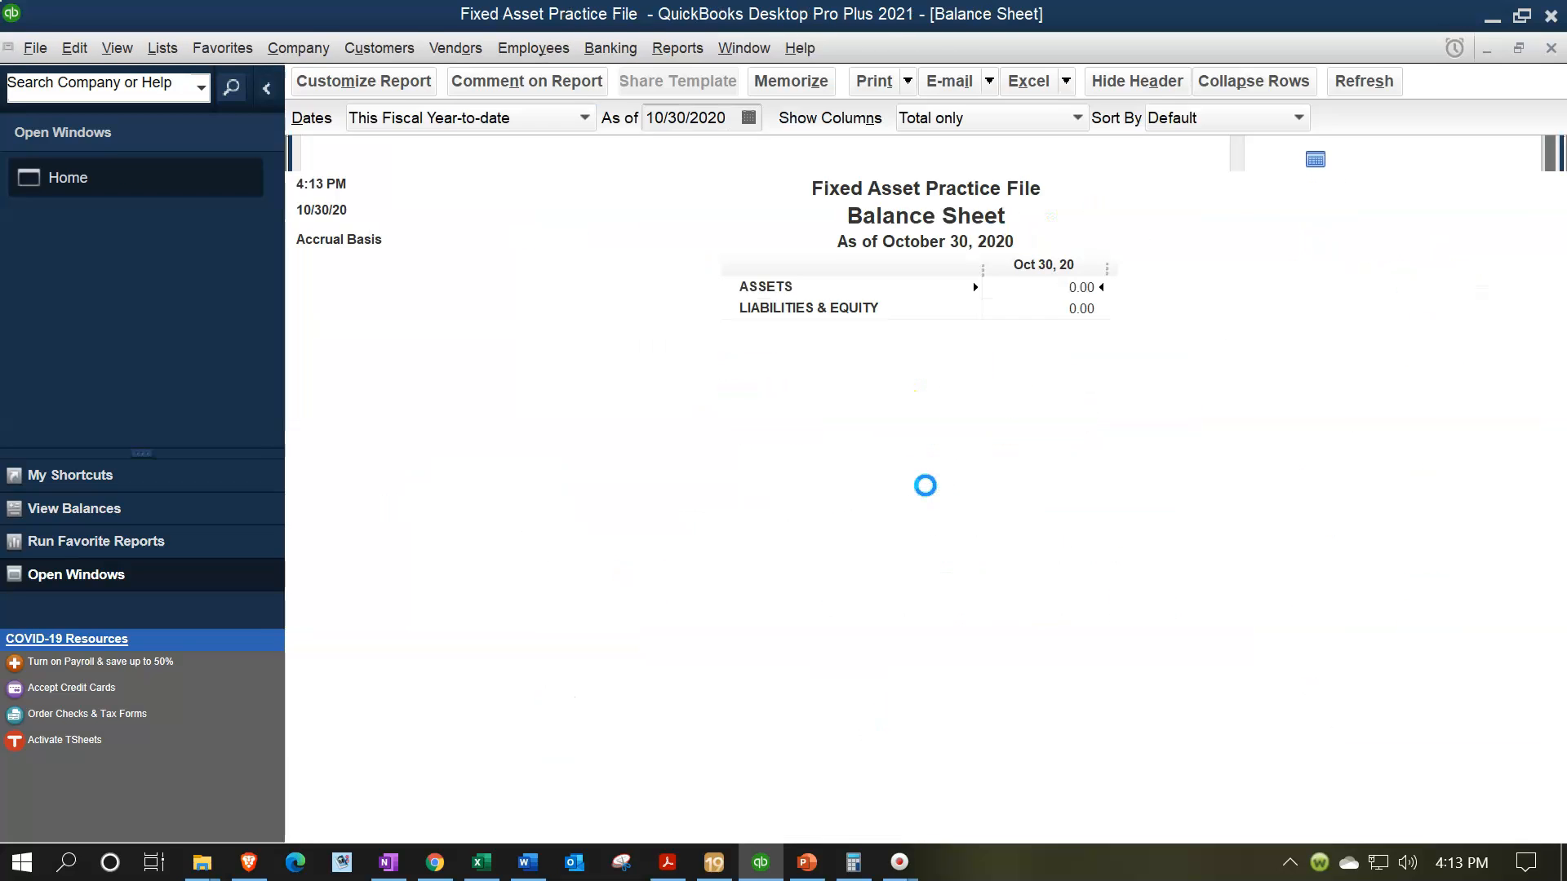
- Customize the balance sheet's date range to run from 01/01/2021 to 12/31/2021
click(408, 95)
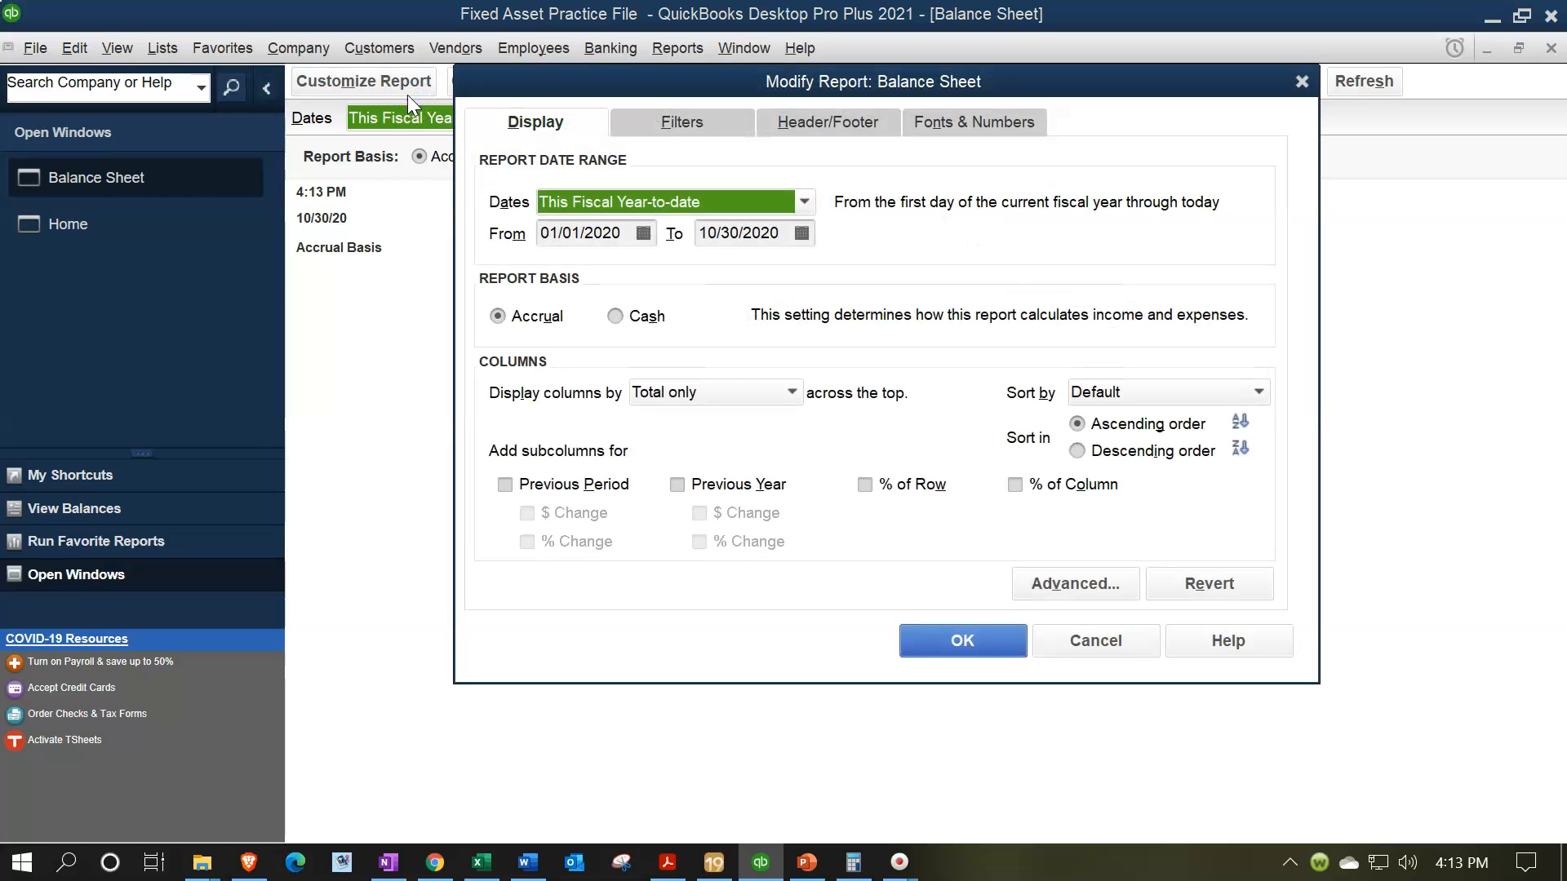
key(Tab)
text(01)
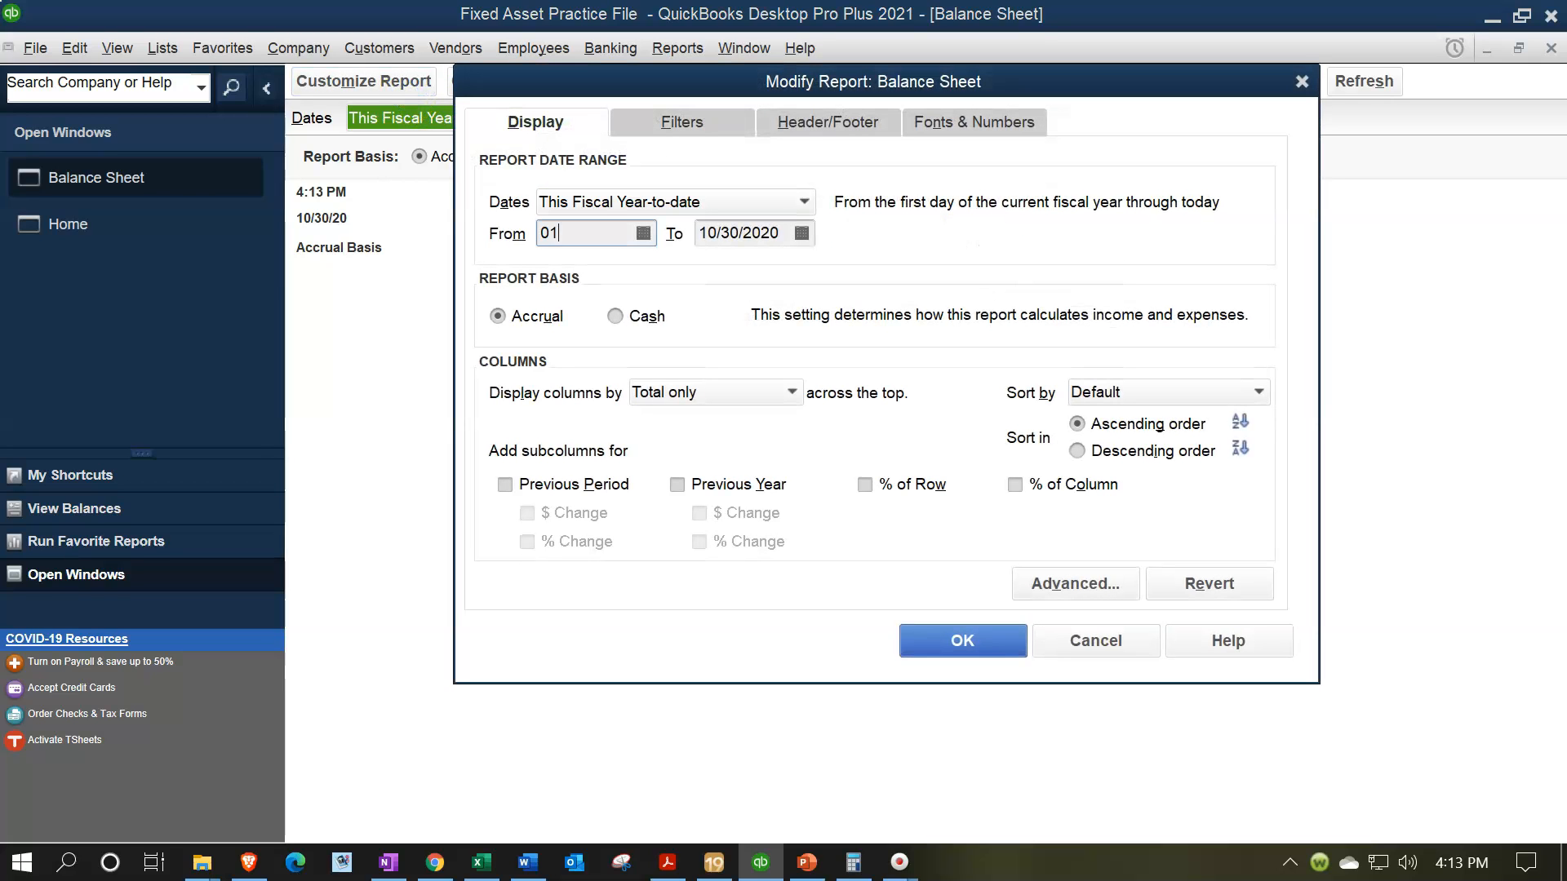
text(/01/2021)
key(Tab)
text(123121)
key(Tab)
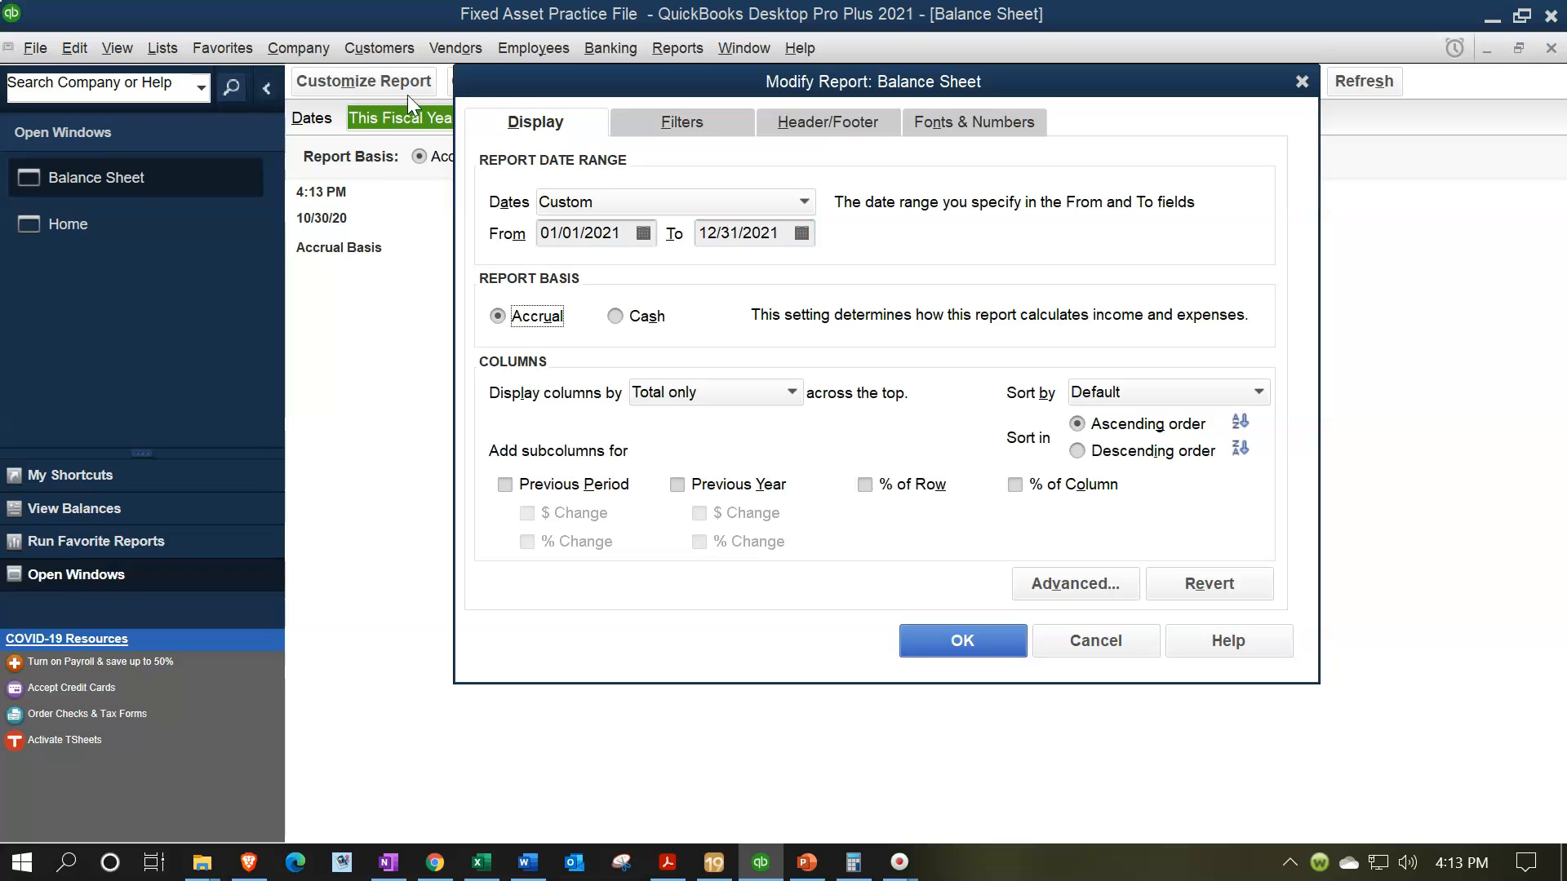
click(952, 638)
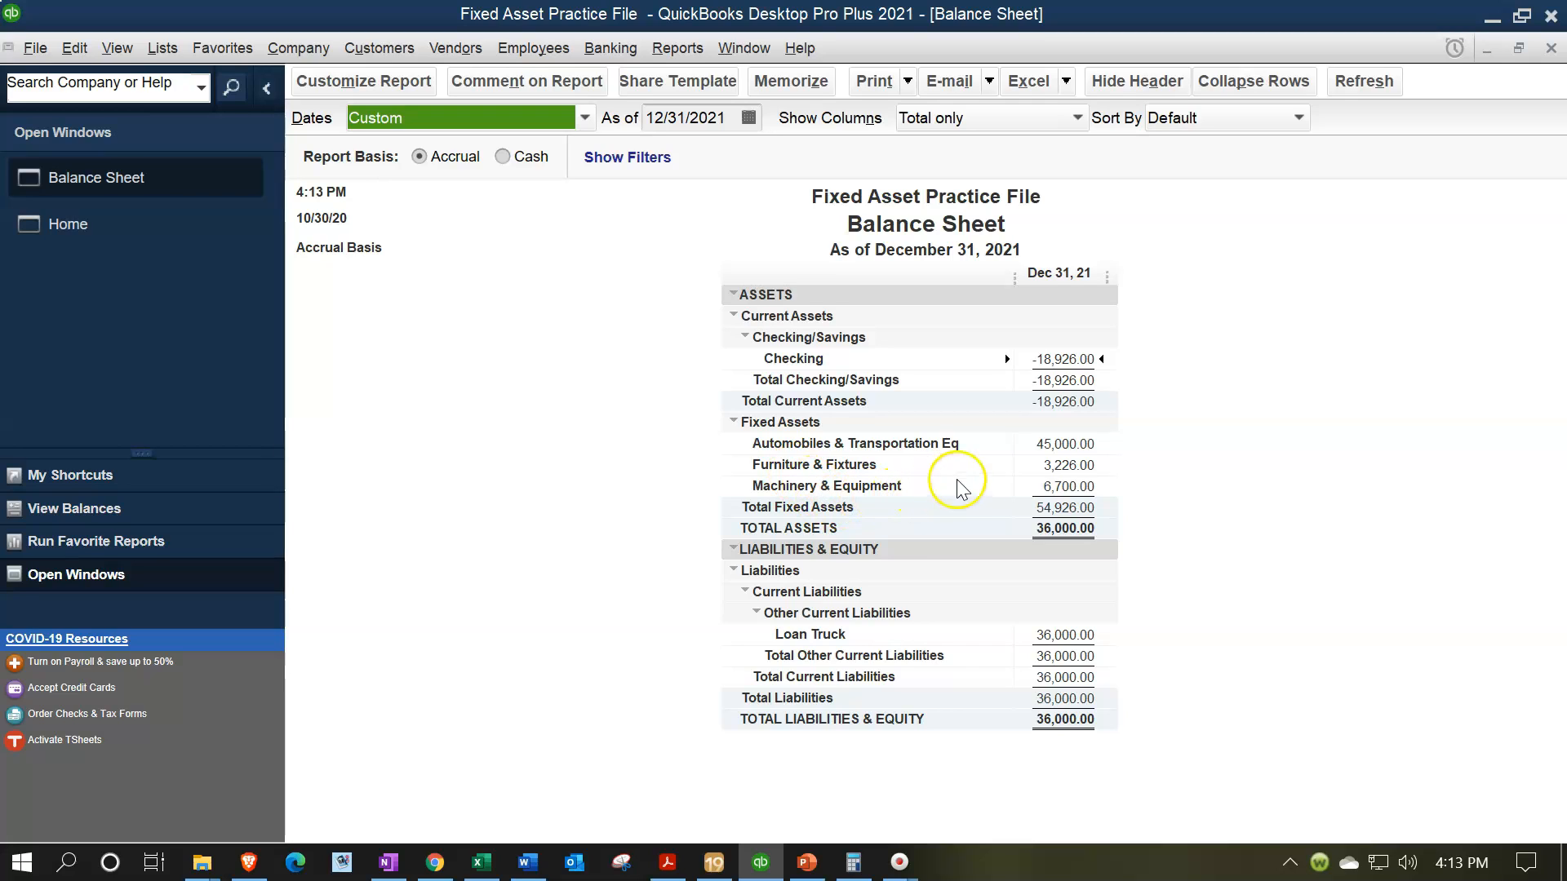
- Open the transaction detail behind the Furniture & Fixtures balance and widen the Memo column to read the full memo
click(1069, 466)
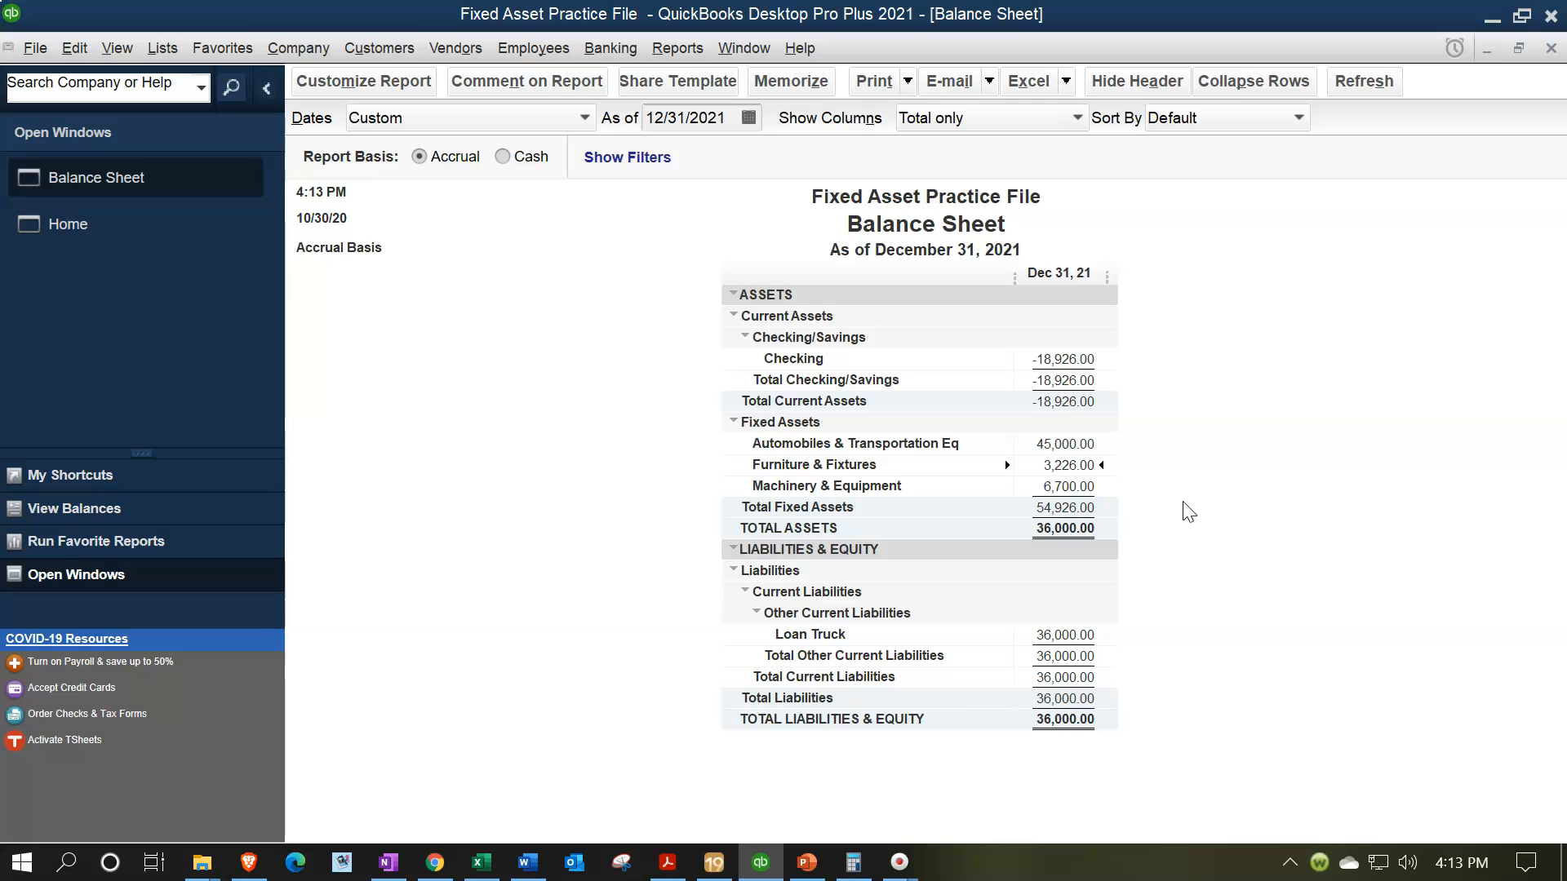
double_click(1067, 465)
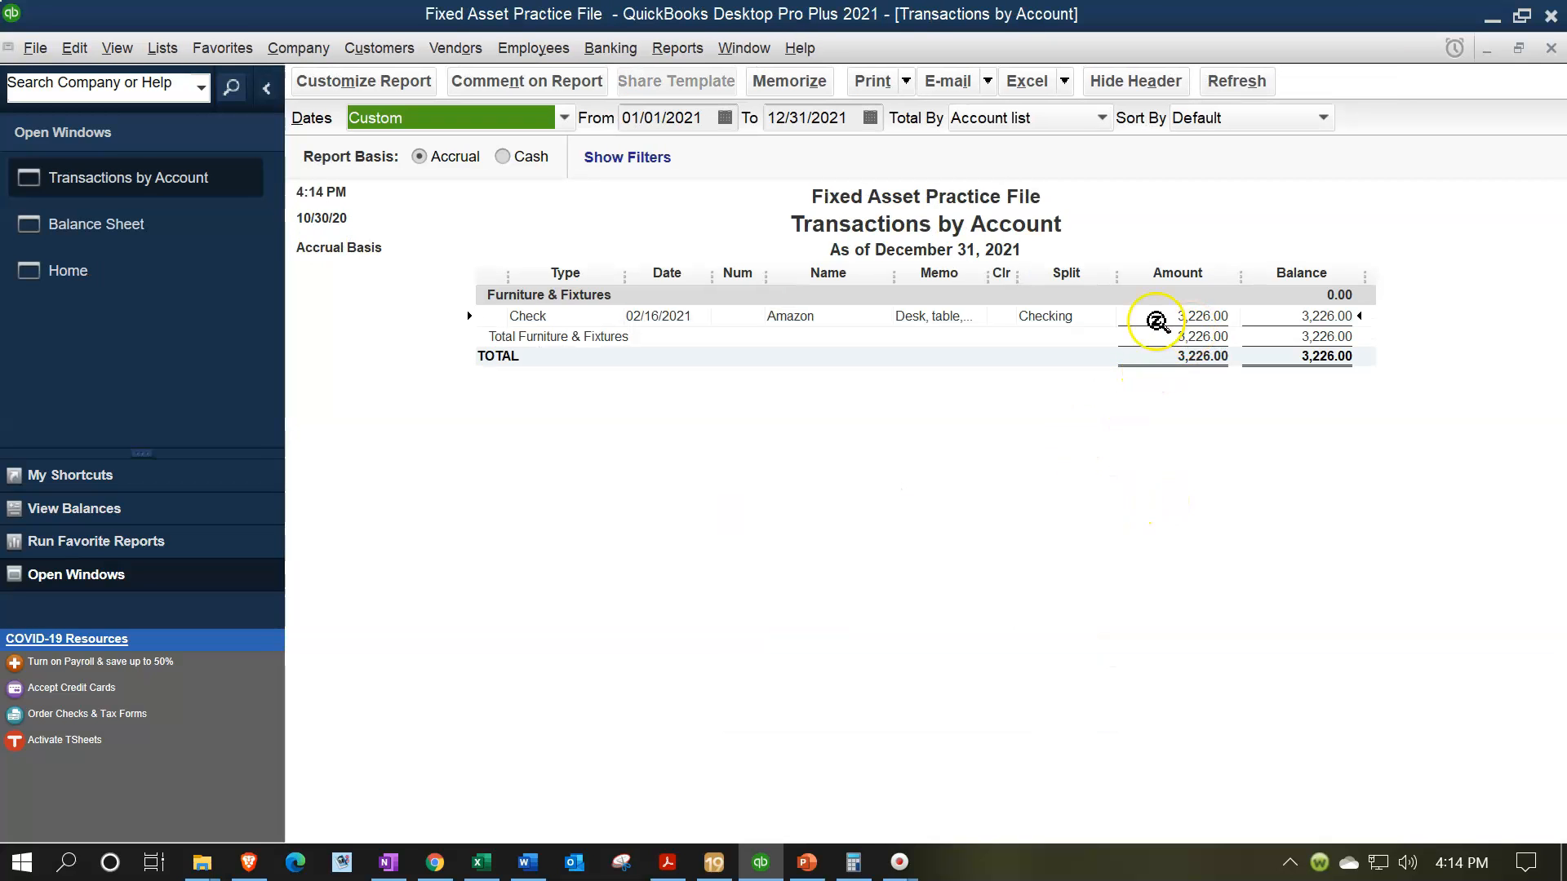
drag(991, 282, 1027, 280)
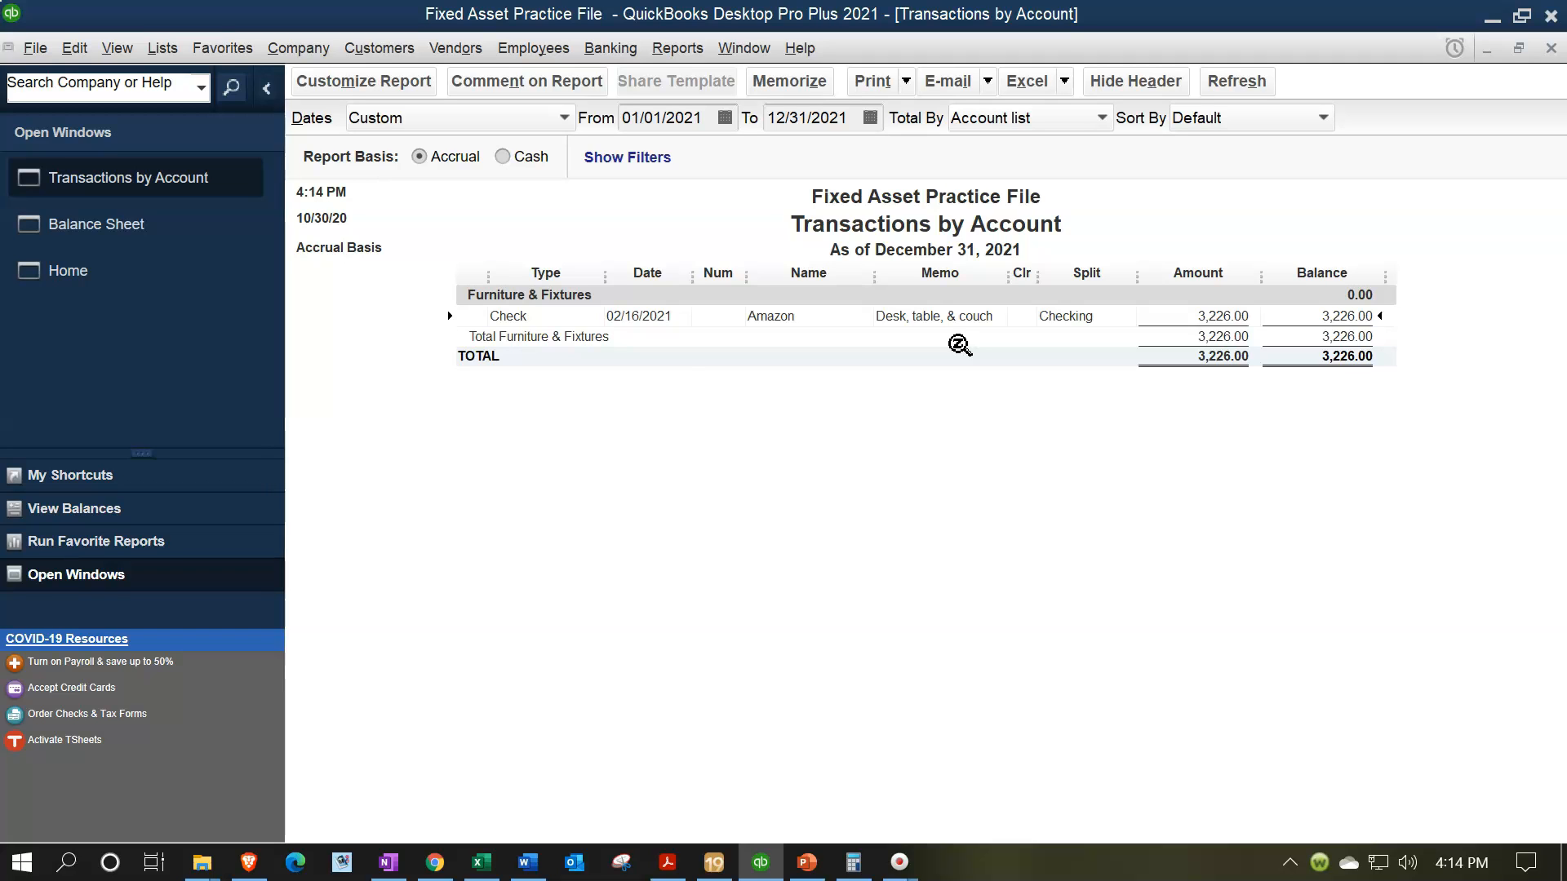
- Switch to Acrobat Reader to examine the furniture and fixtures entries in Depre Sch Book.pdf, and return to QuickBooks
click(666, 863)
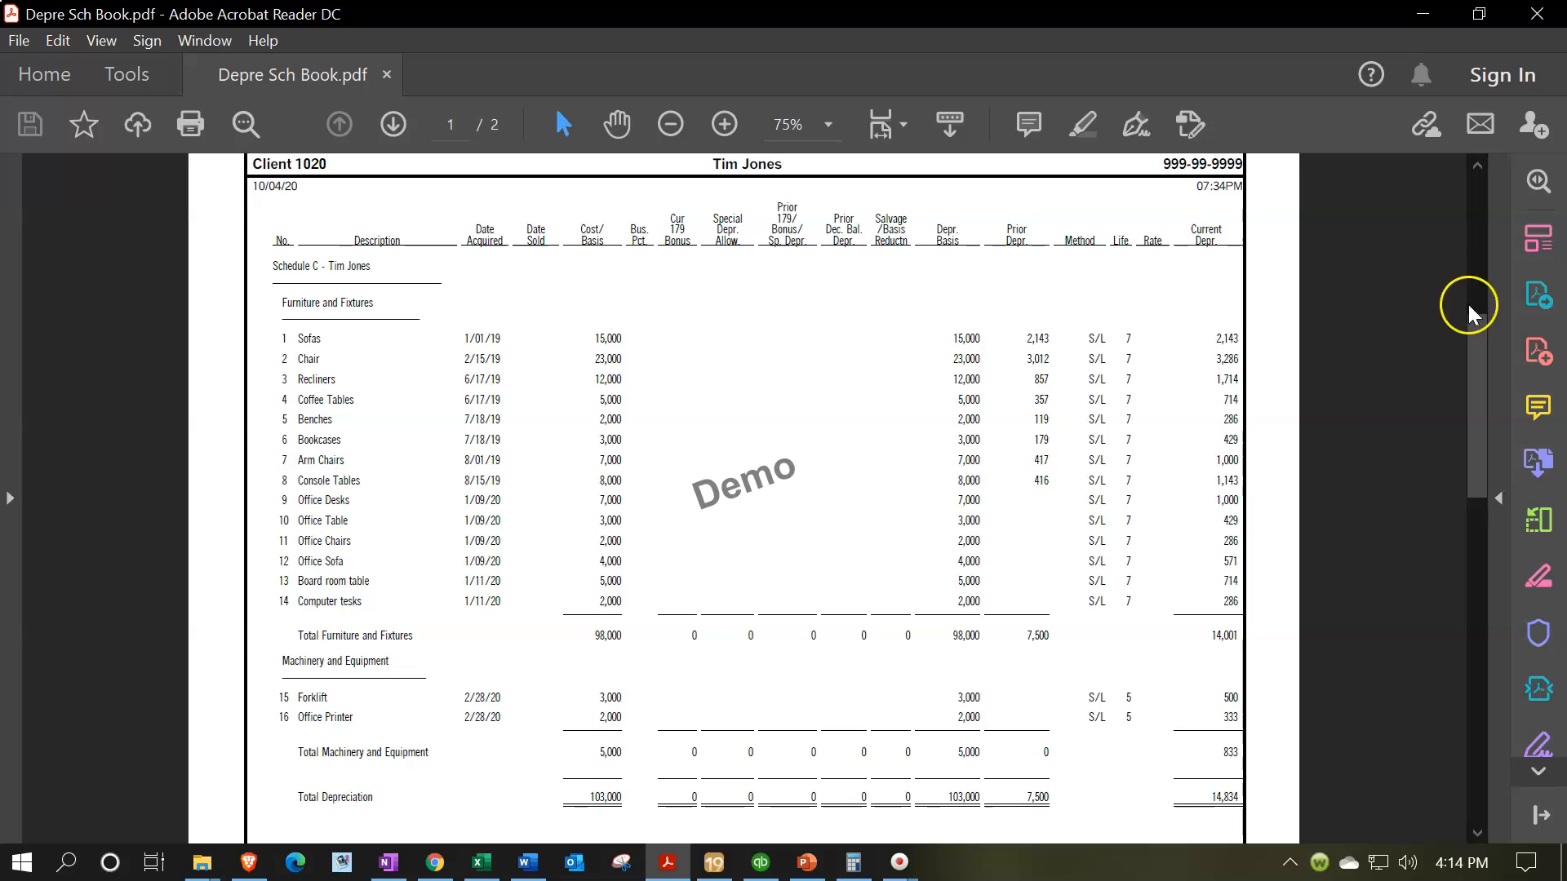
click(1424, 31)
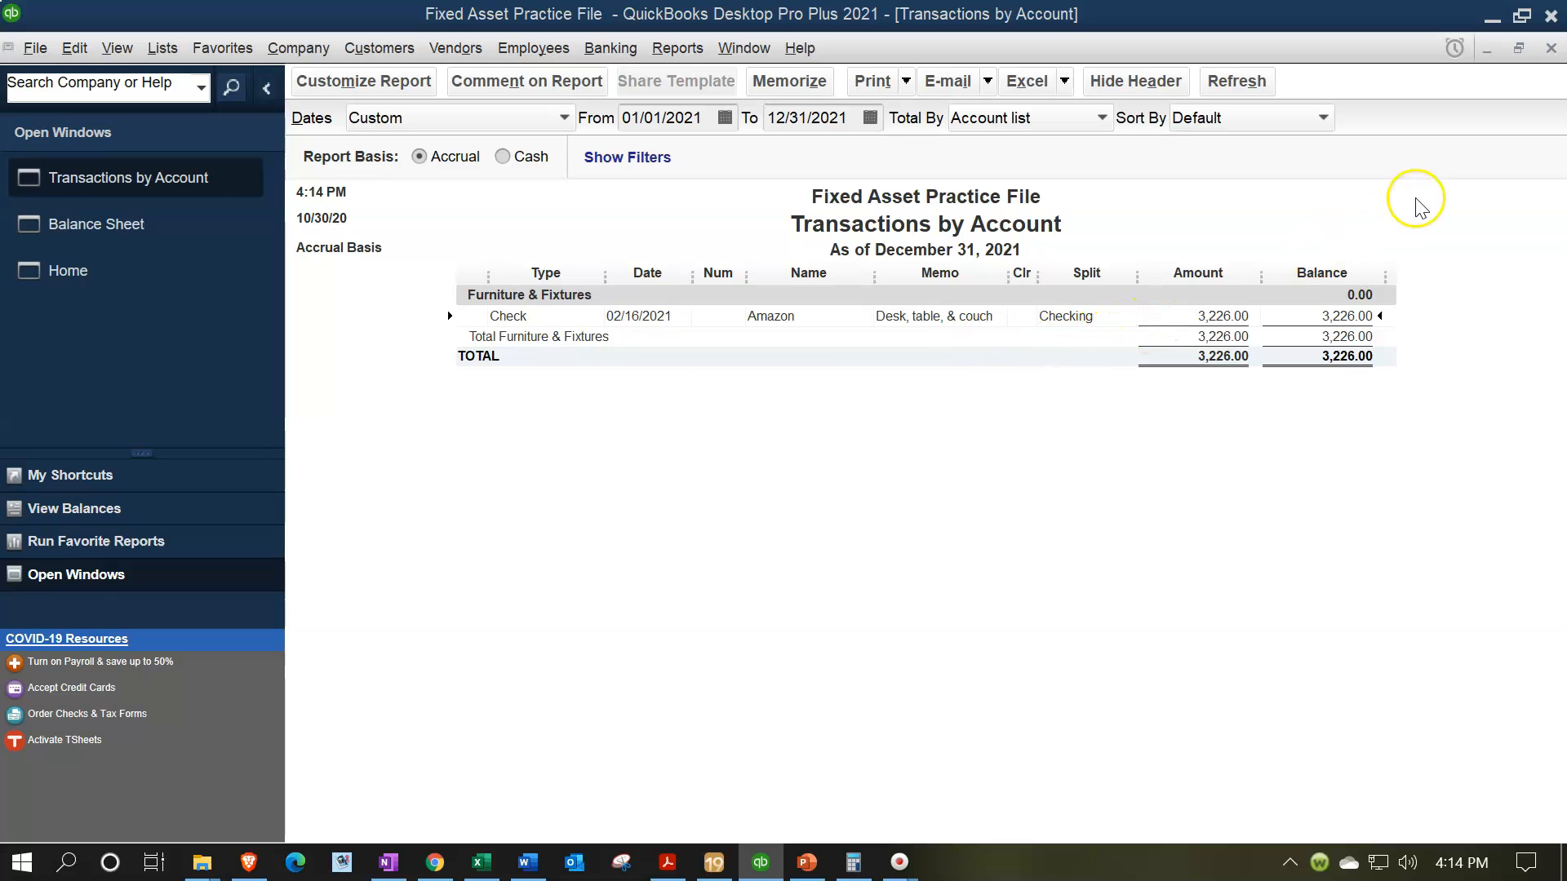
- Close the Transactions by Account report and open the Fixed Asset Item List
click(1550, 48)
click(938, 410)
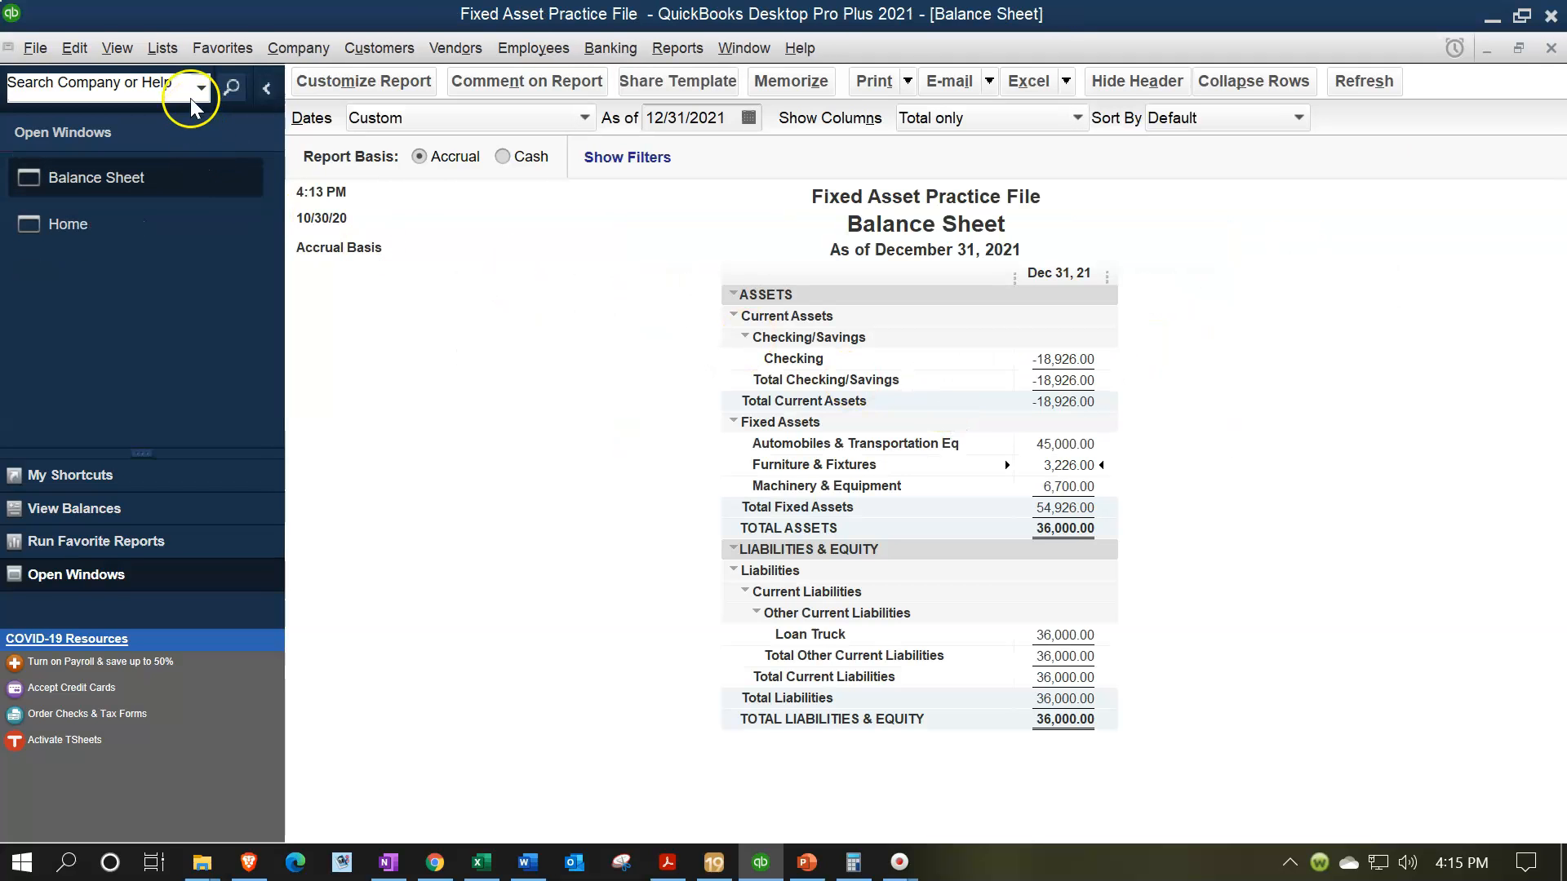
click(163, 48)
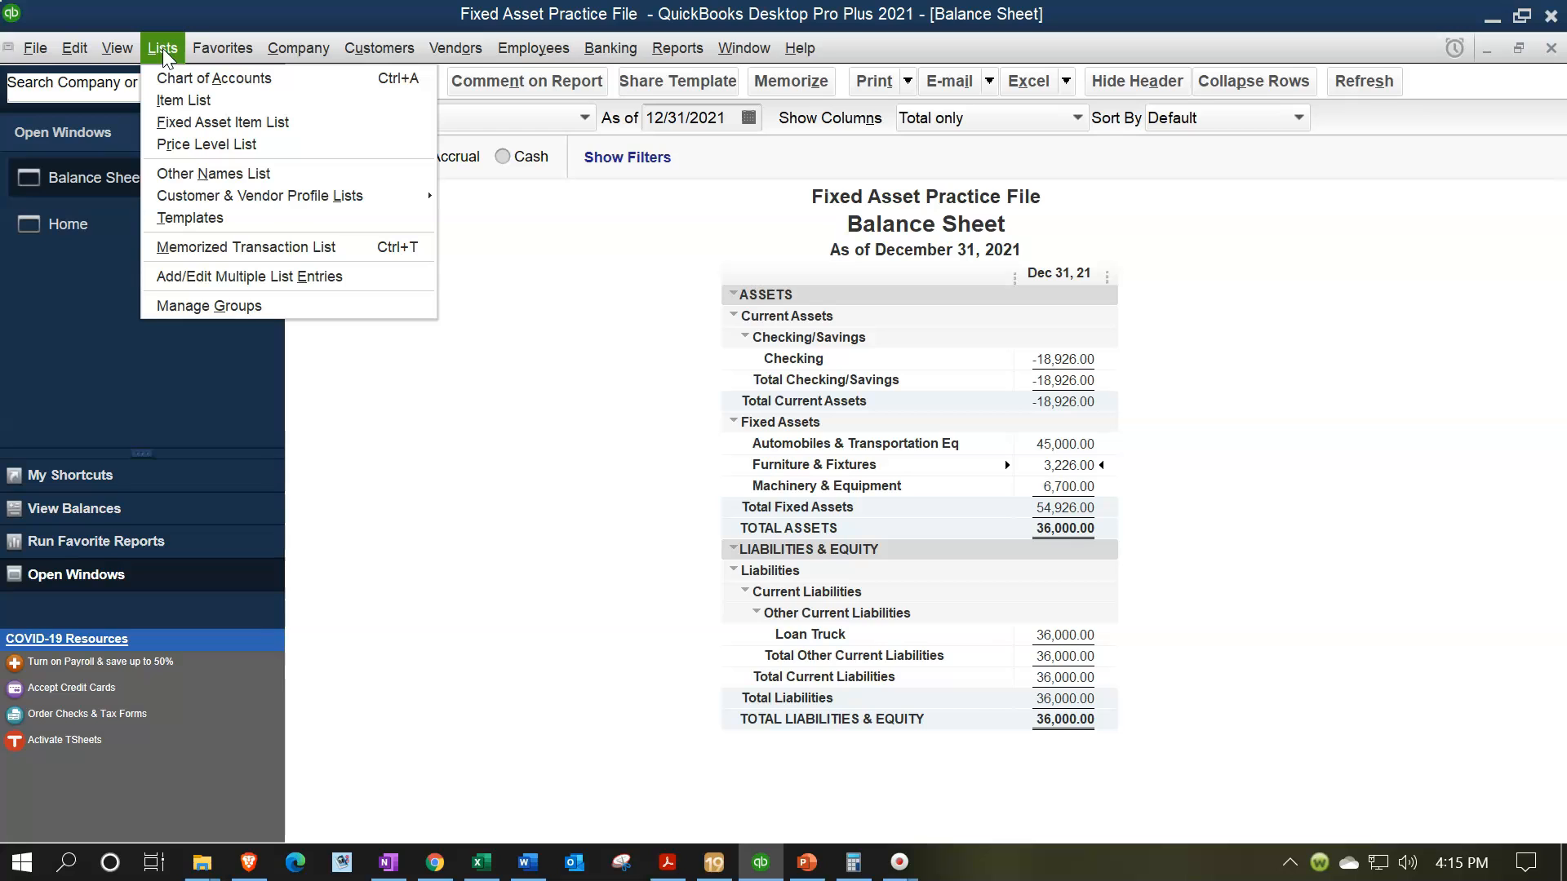
click(270, 123)
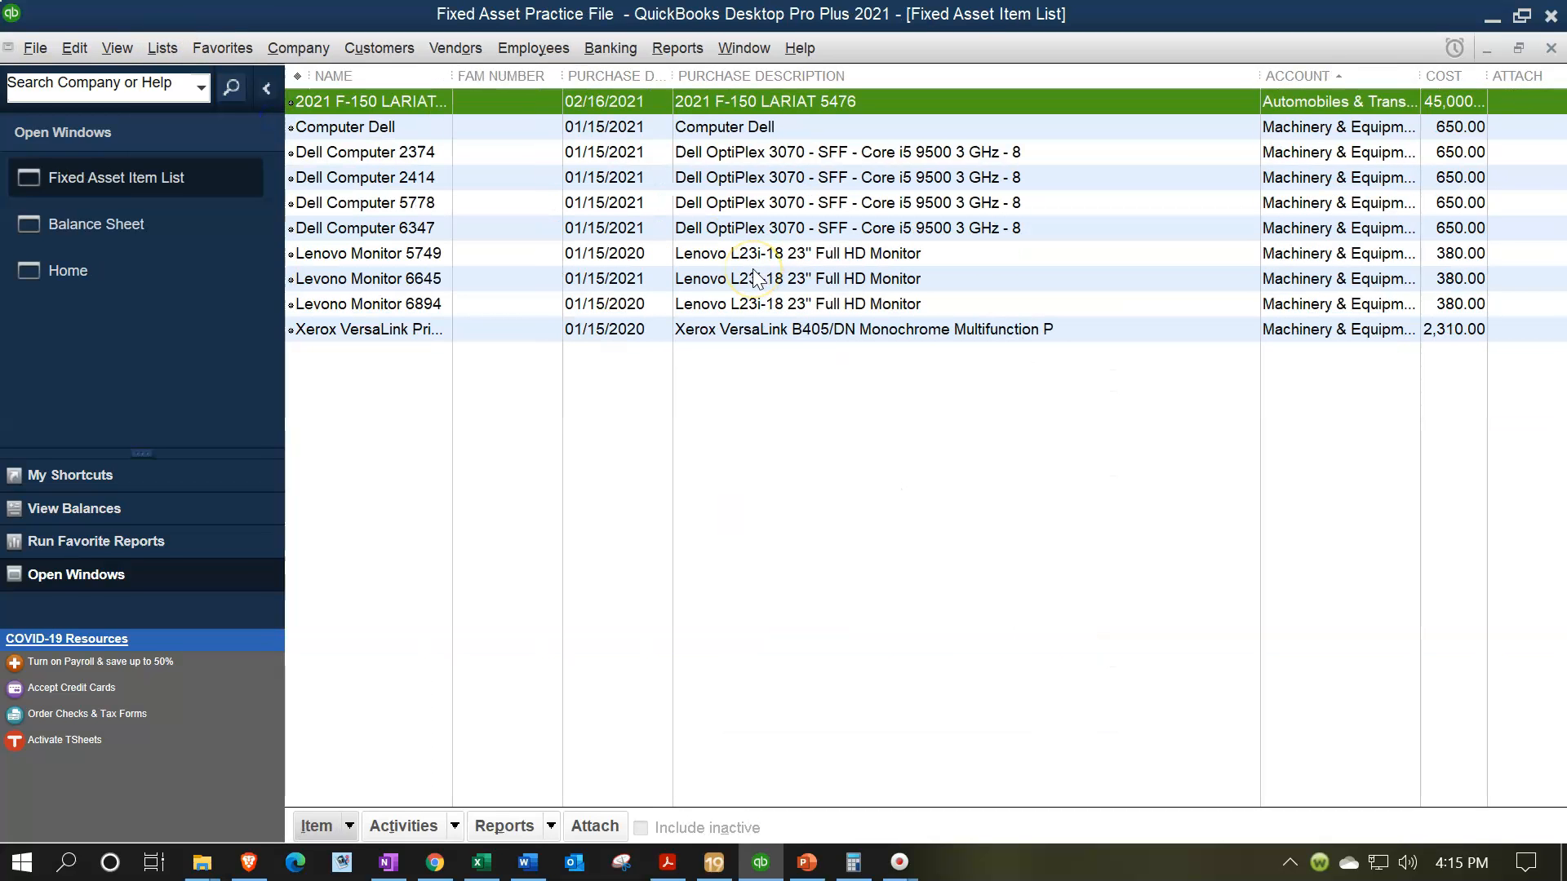
- Switch to the browser to review the sofa, conference table and office desk product pages, and return to the Fixed Asset Item List
drag(1000, 123, 1016, 210)
click(1353, 203)
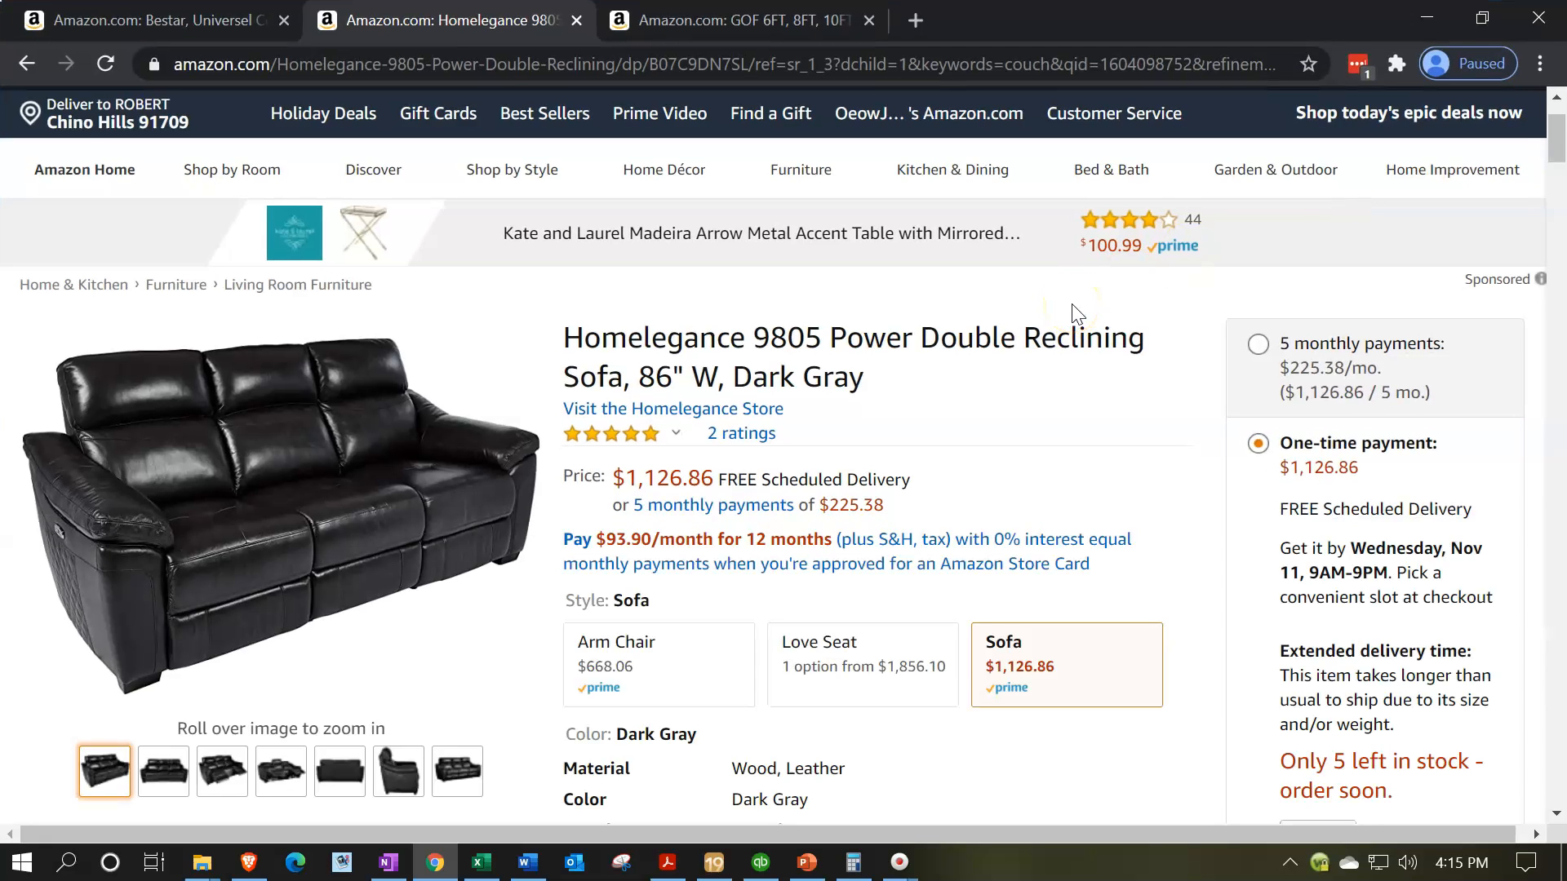
click(723, 24)
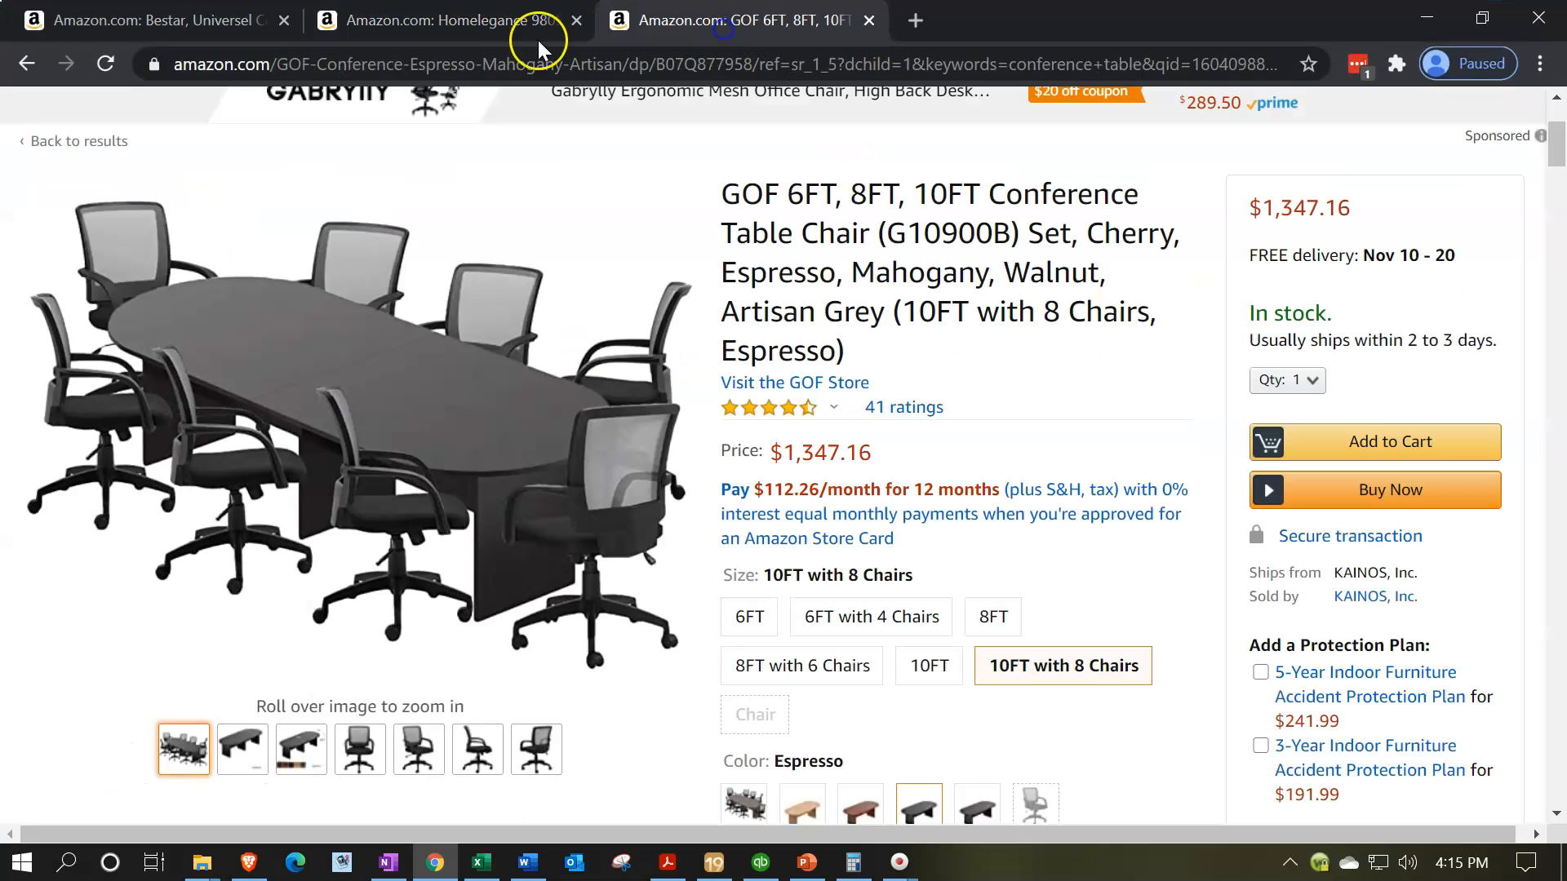
click(462, 22)
click(214, 24)
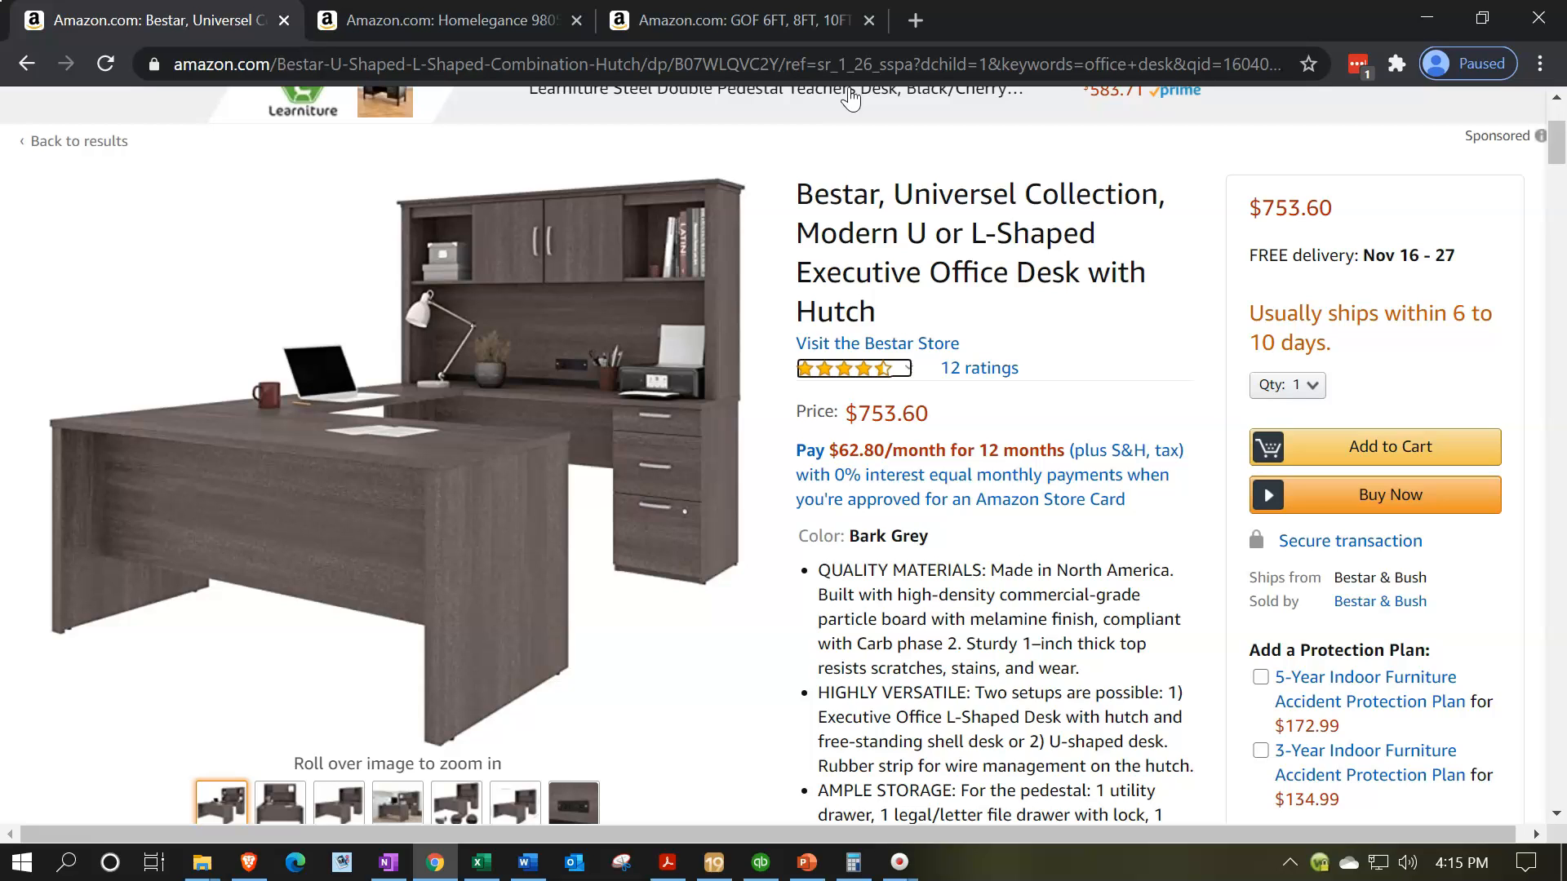
click(1117, 17)
drag(1117, 18, 1012, 2)
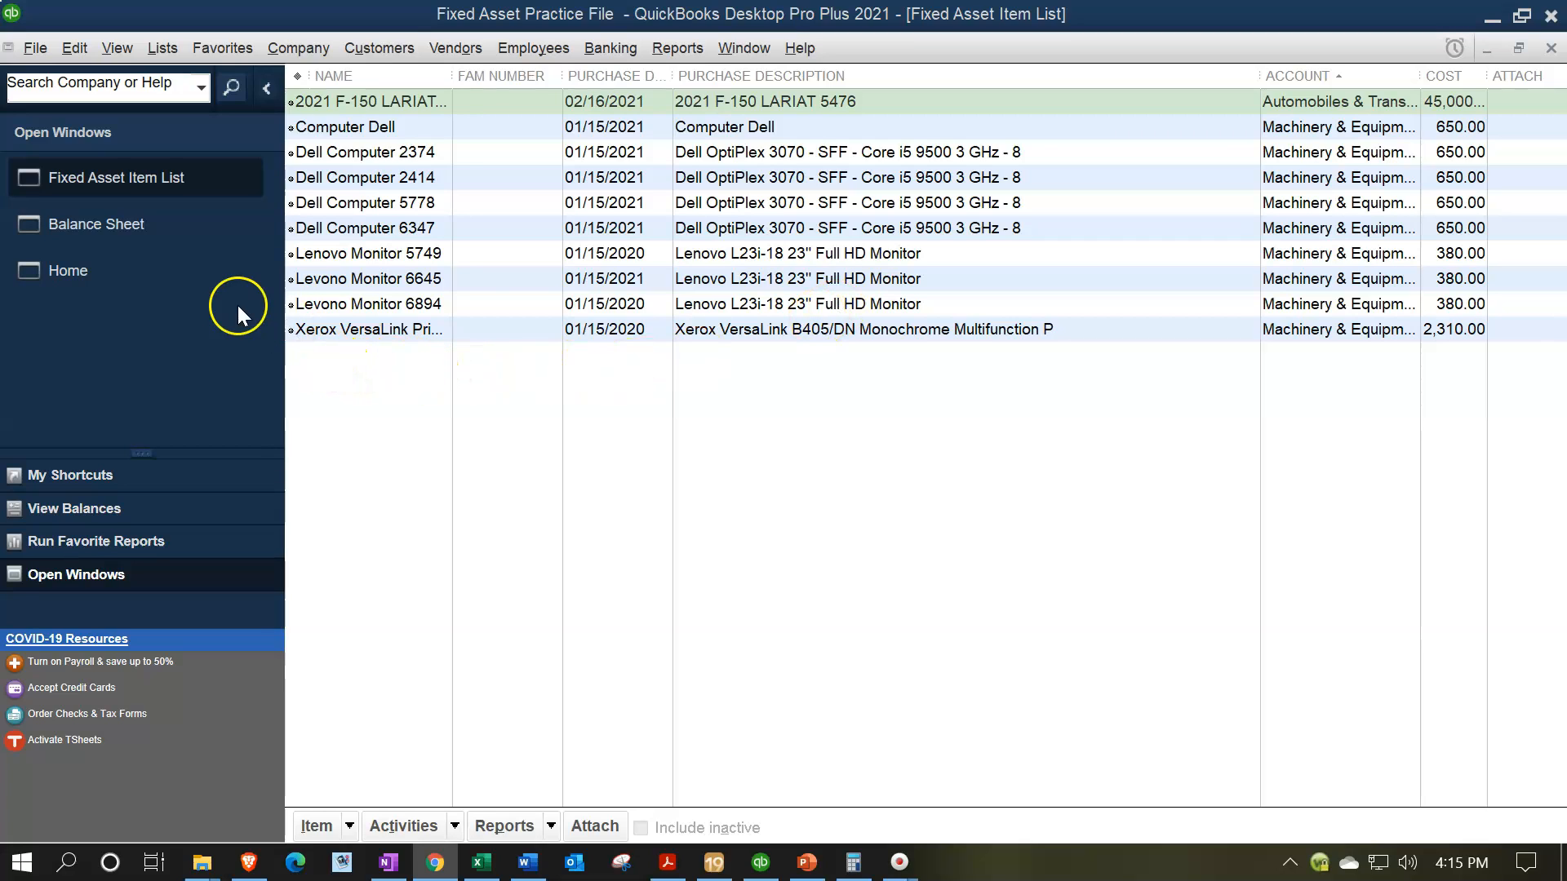
- Trace the Furniture & Fixtures balance to the Amazon check, inspect its Items and Expenses details, and return to the Balance Sheet
click(135, 230)
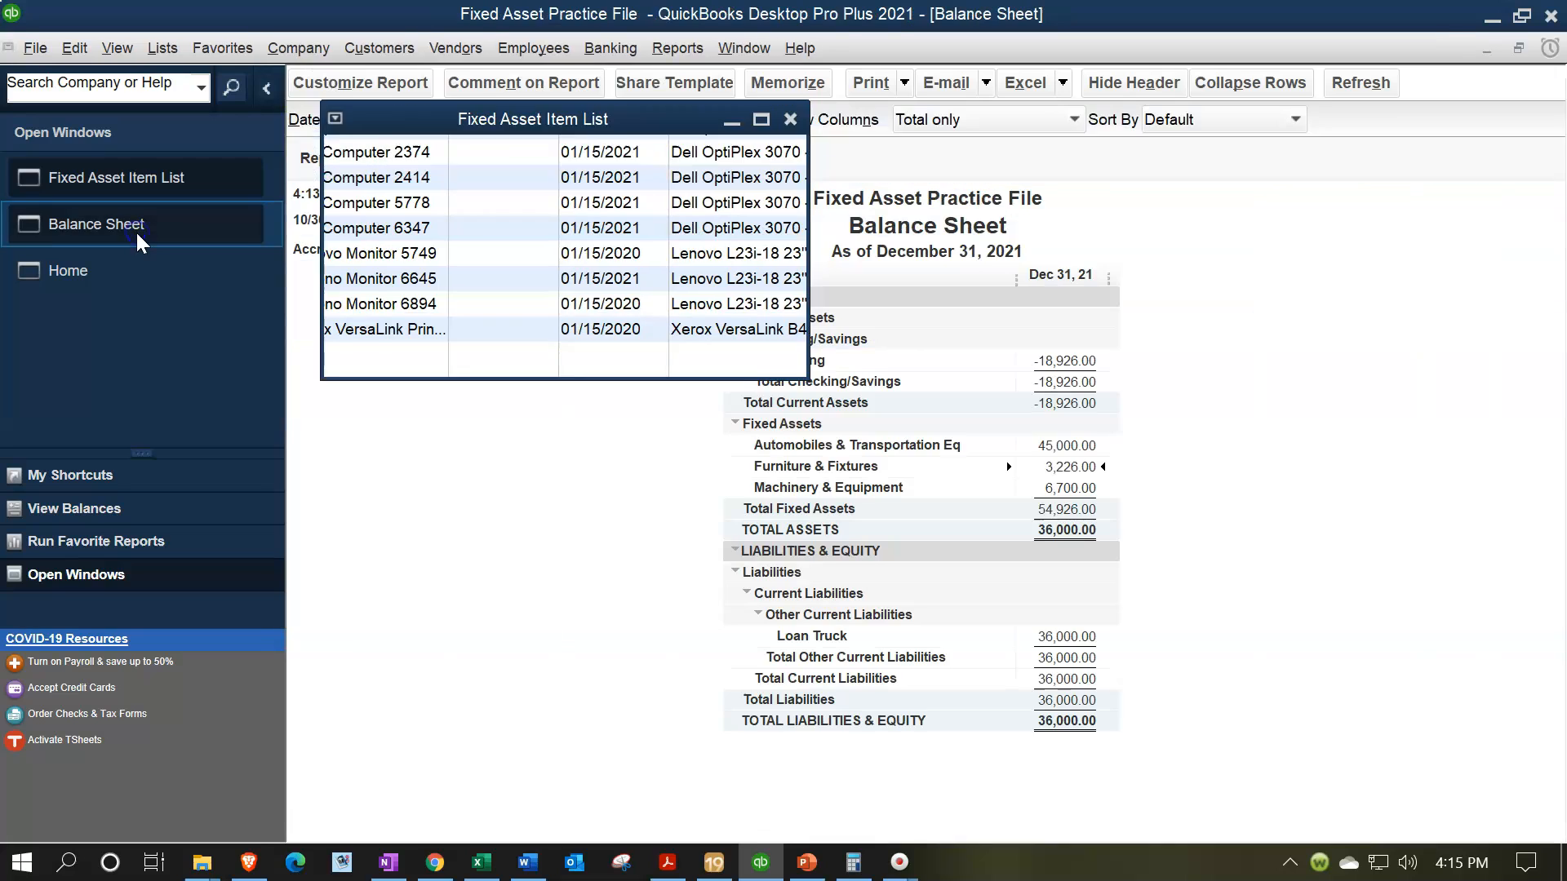
double_click(1069, 464)
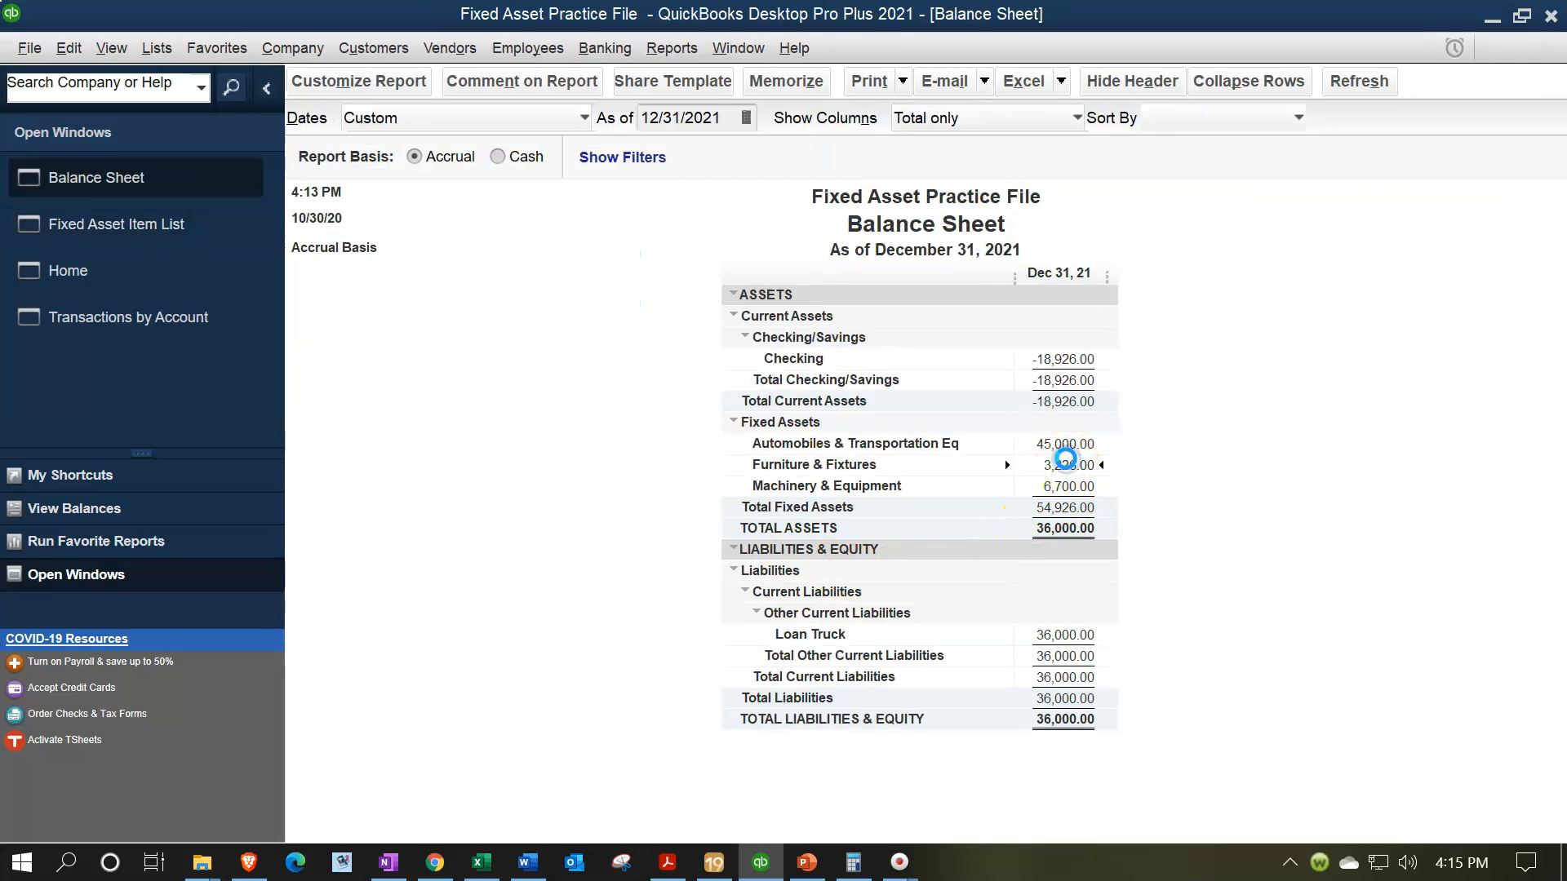
double_click(1198, 316)
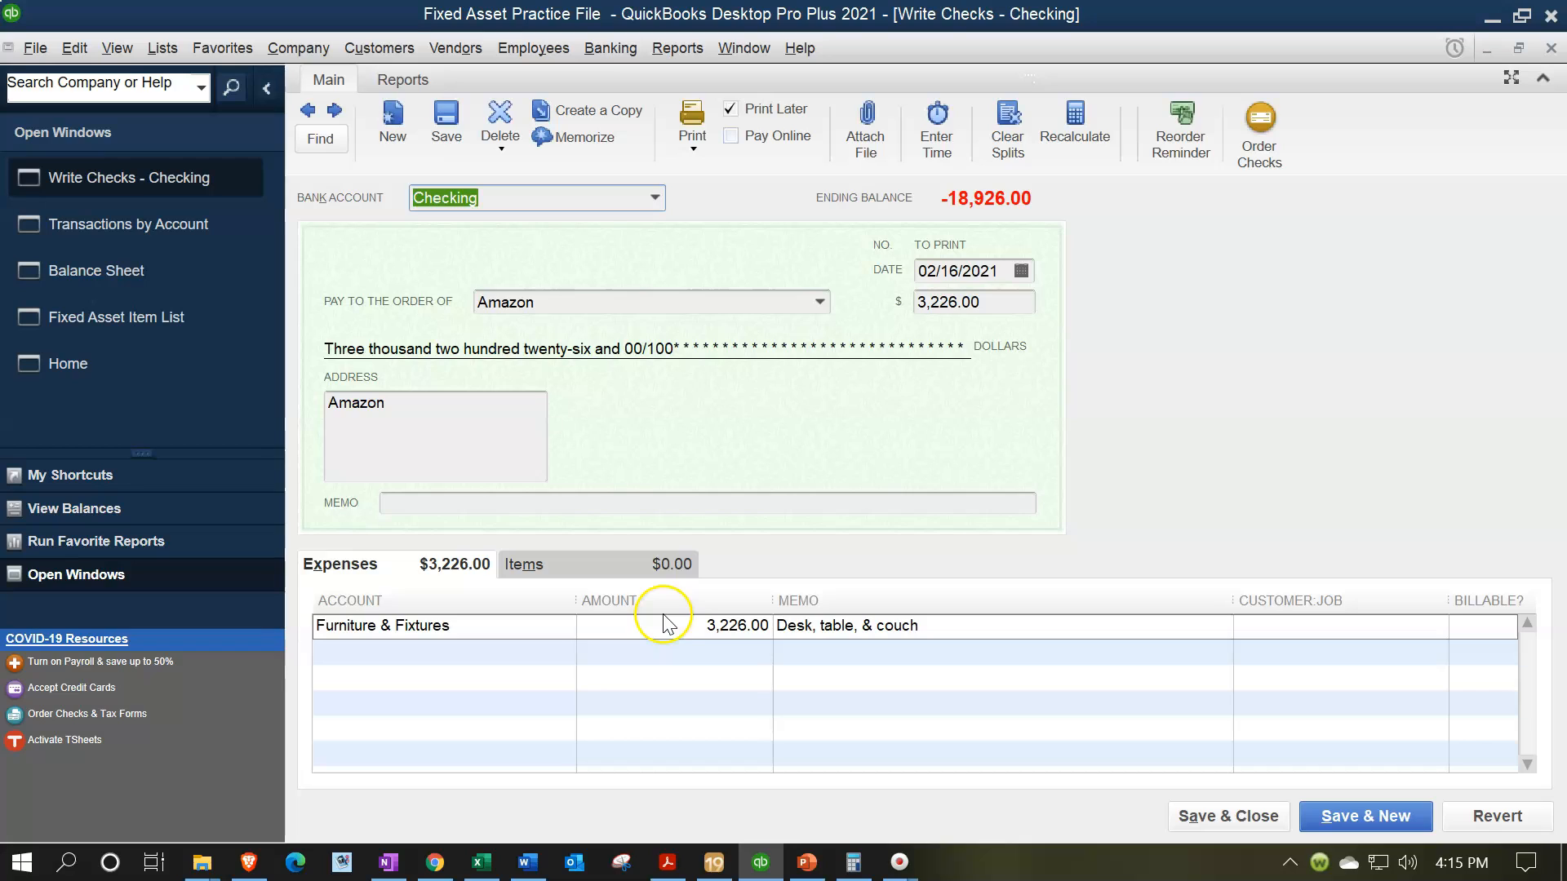
click(587, 575)
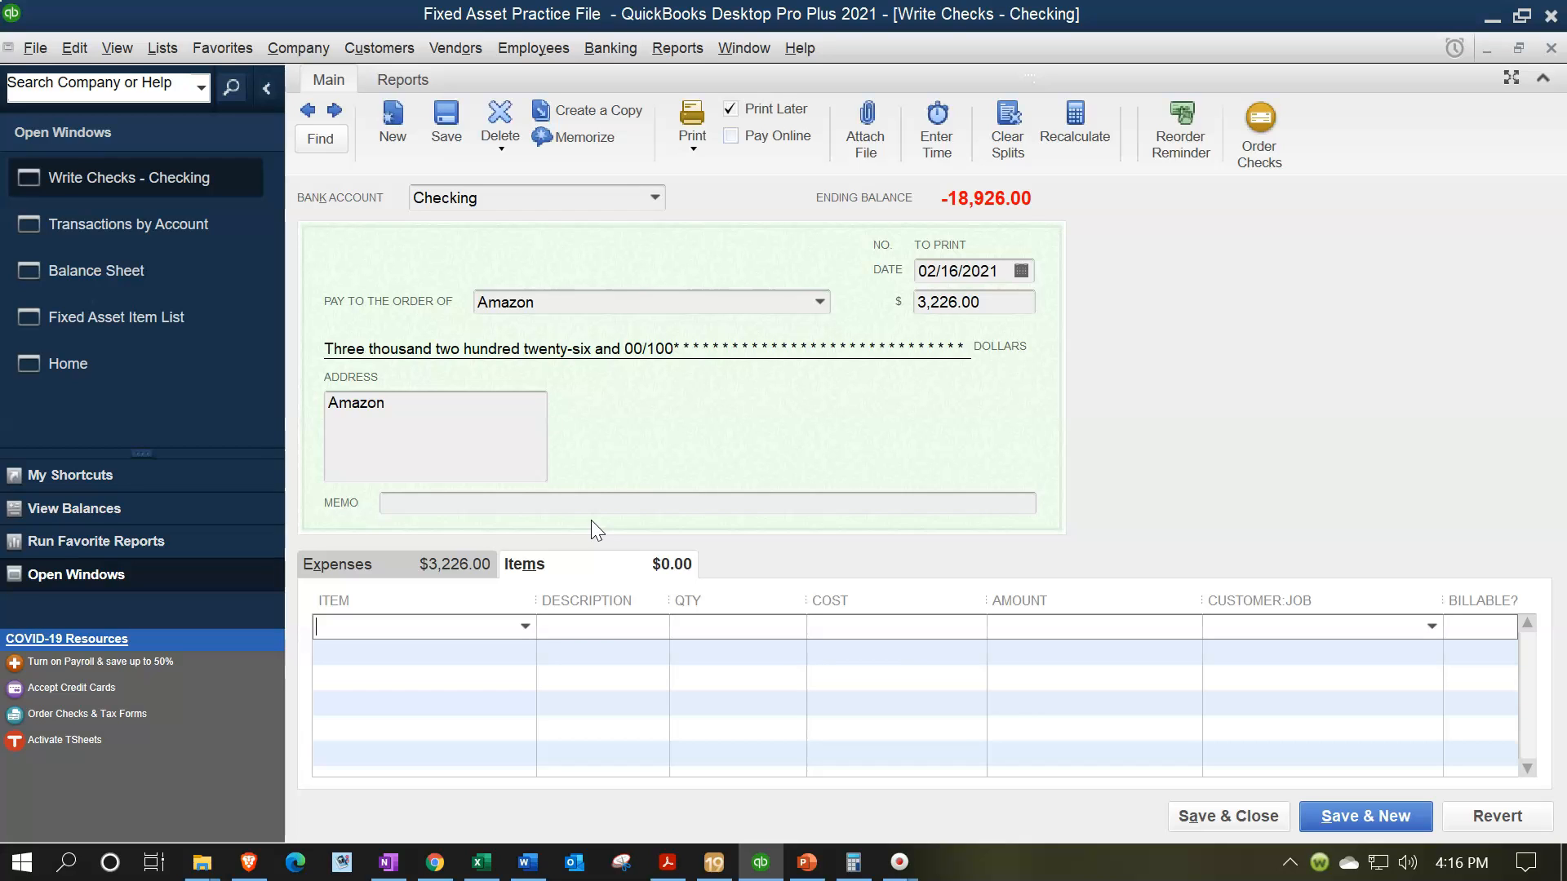
click(446, 565)
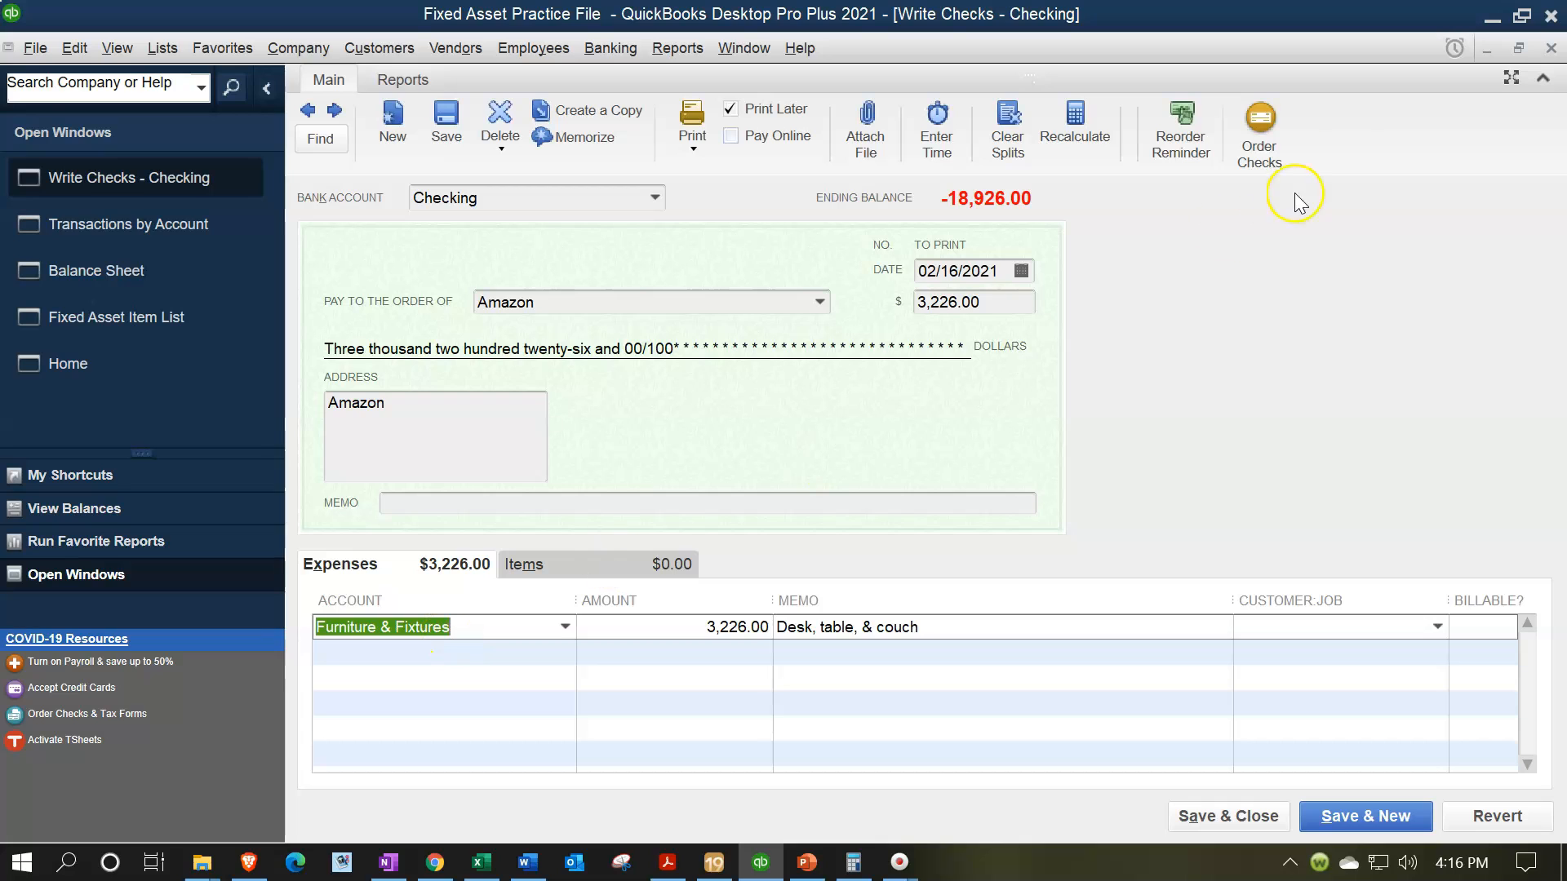
click(1551, 48)
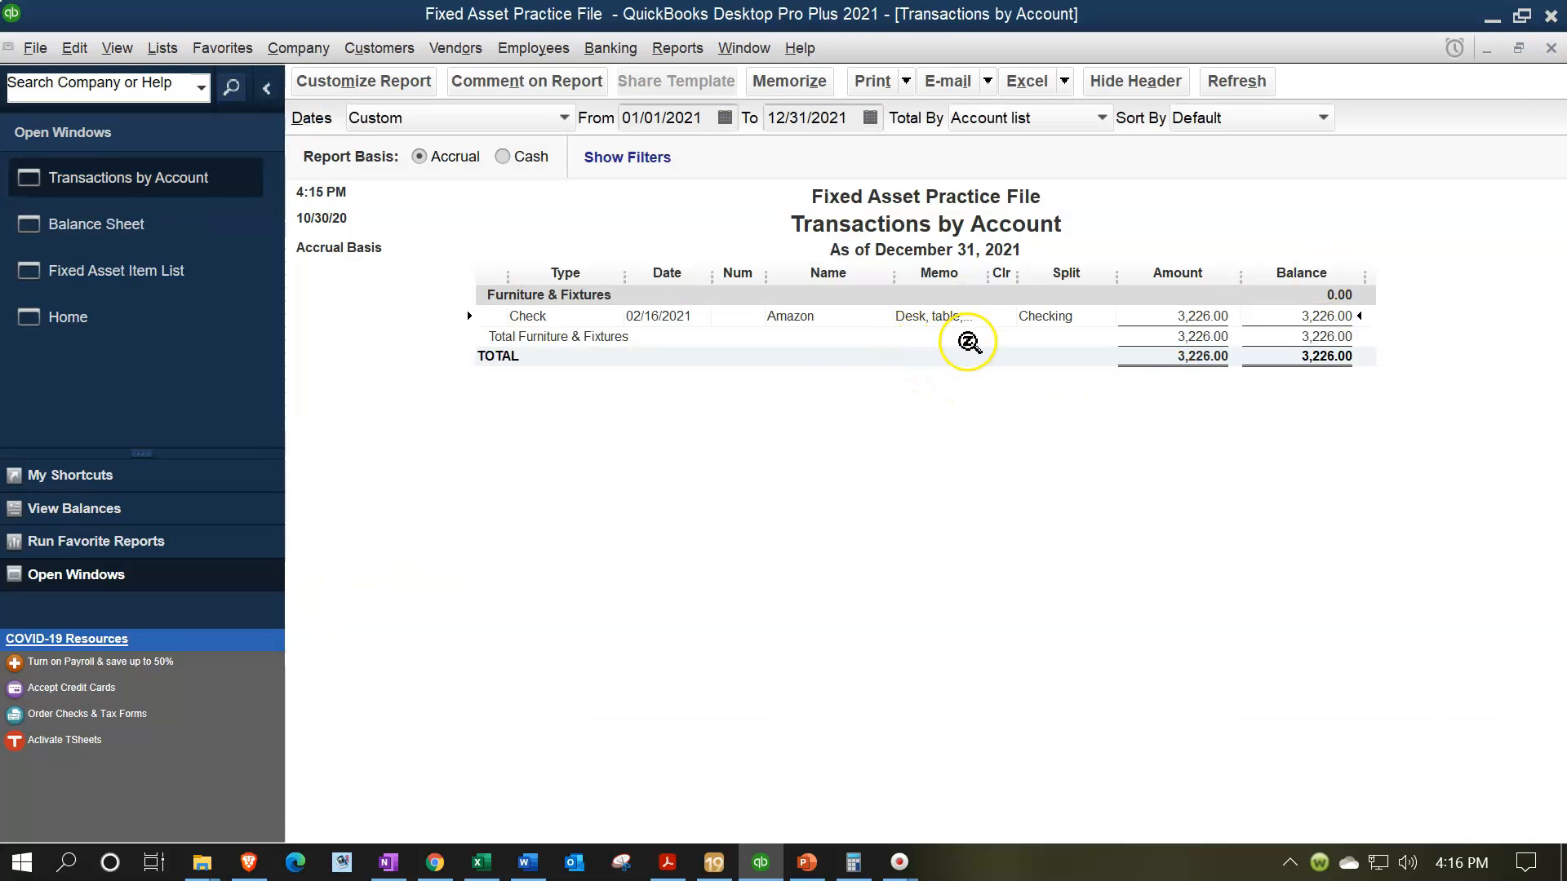
click(1551, 48)
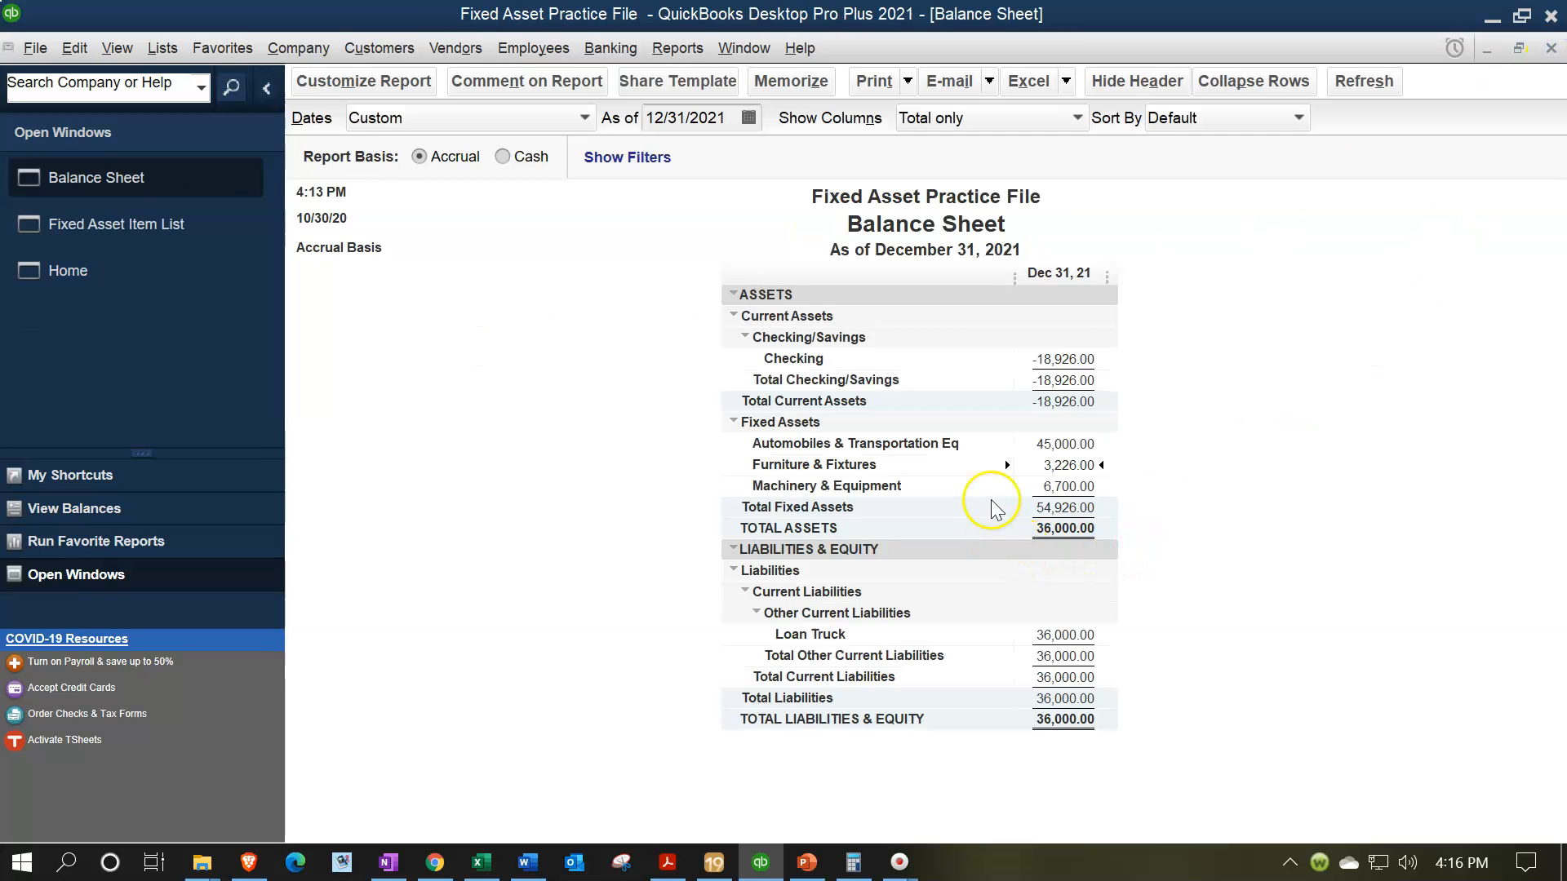
- Review the transaction detail behind the Machinery & Equipment balance with a wider Memo column, then close it without memorizing the report
double_click(1062, 485)
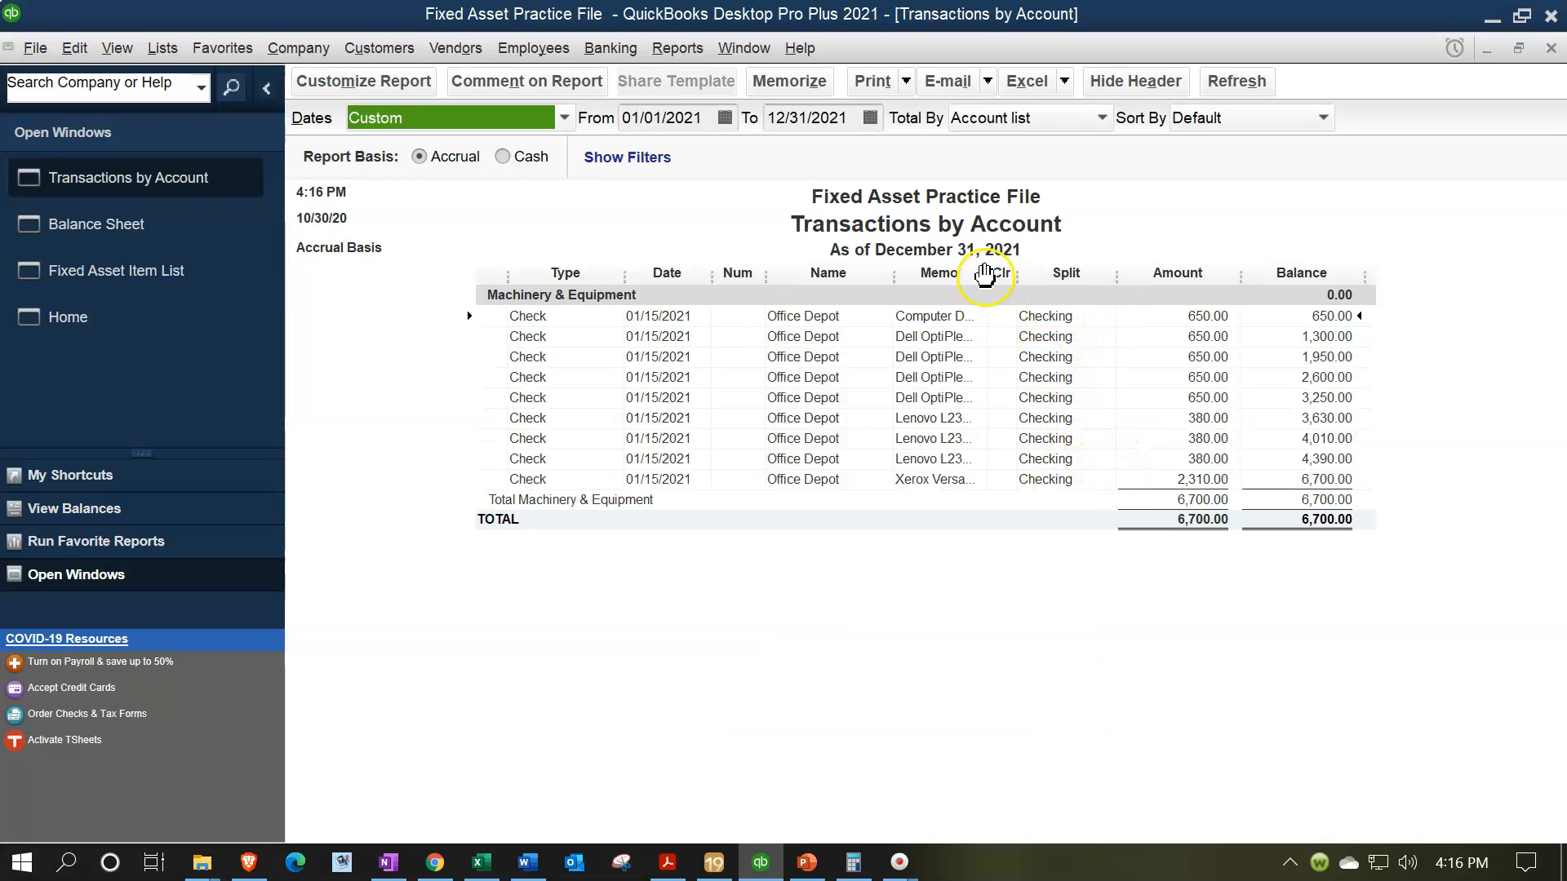
drag(988, 274, 1024, 286)
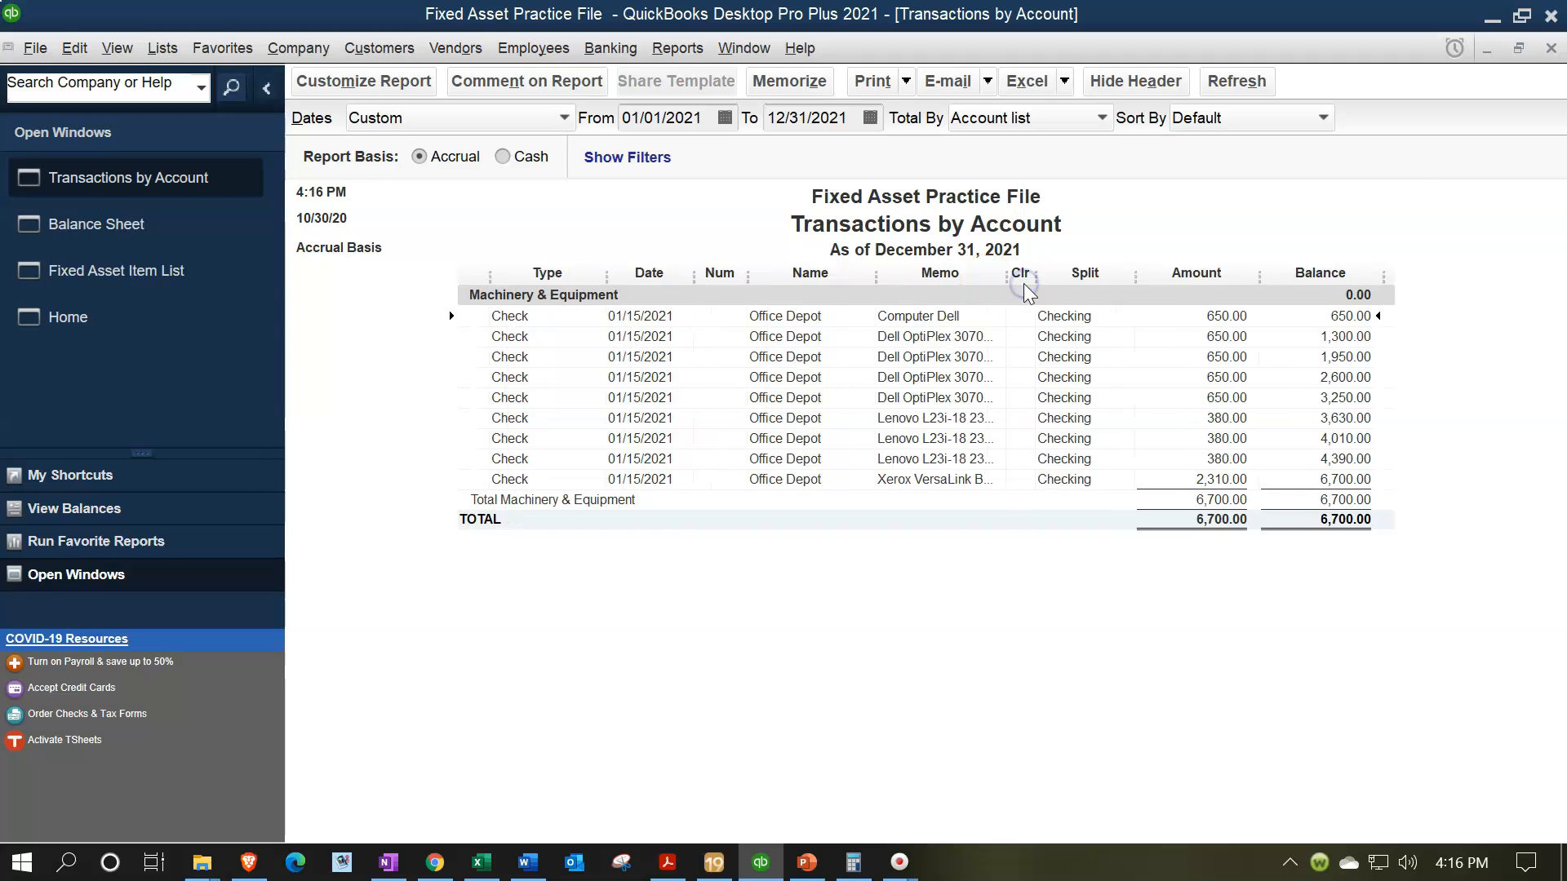
click(1550, 49)
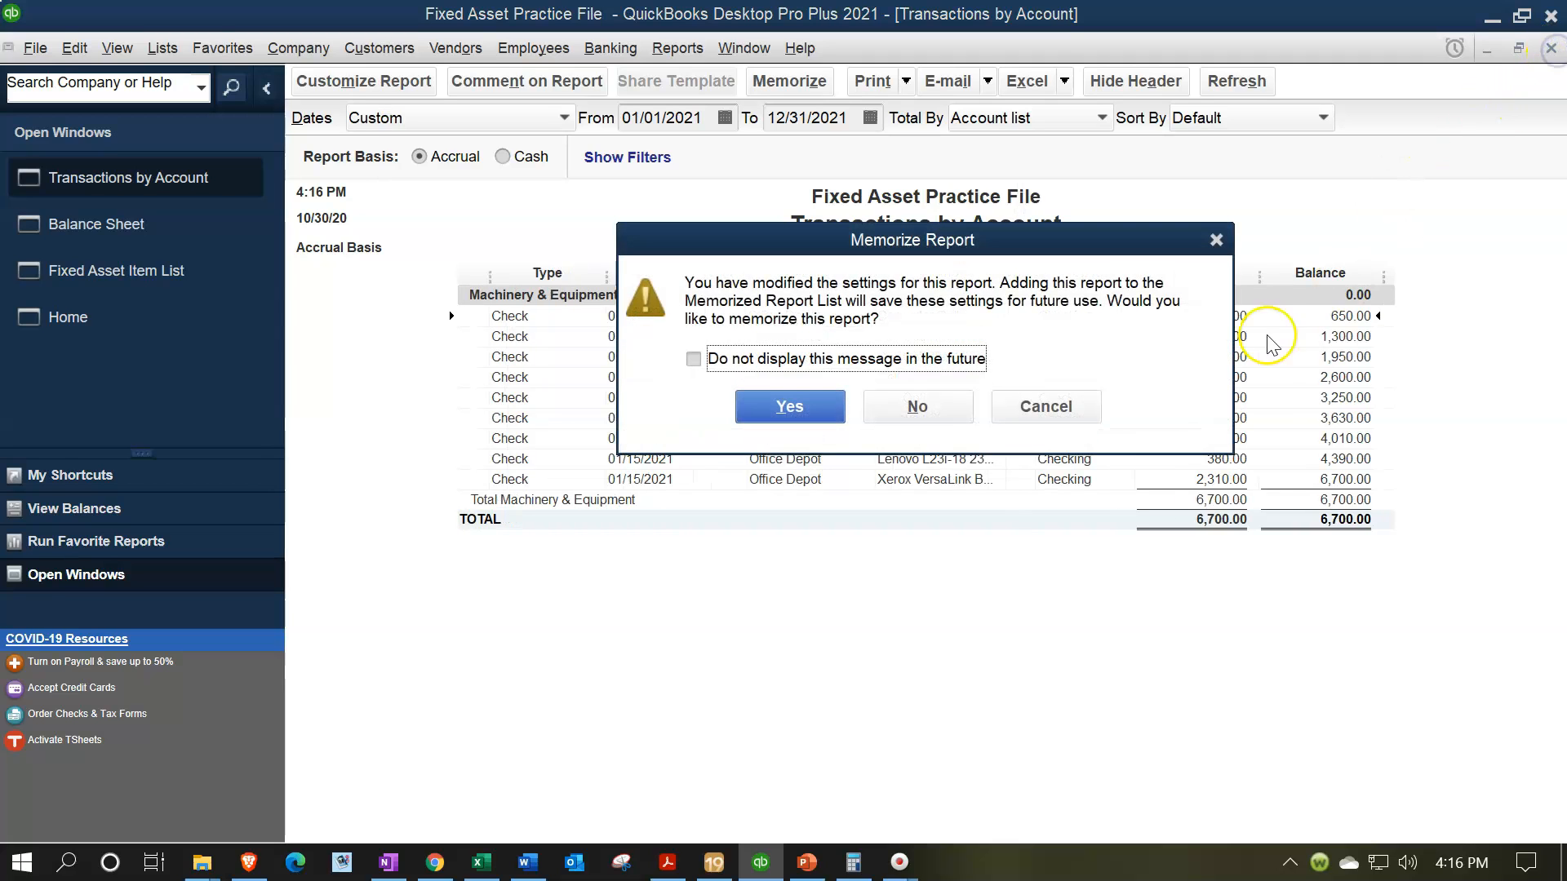
click(948, 411)
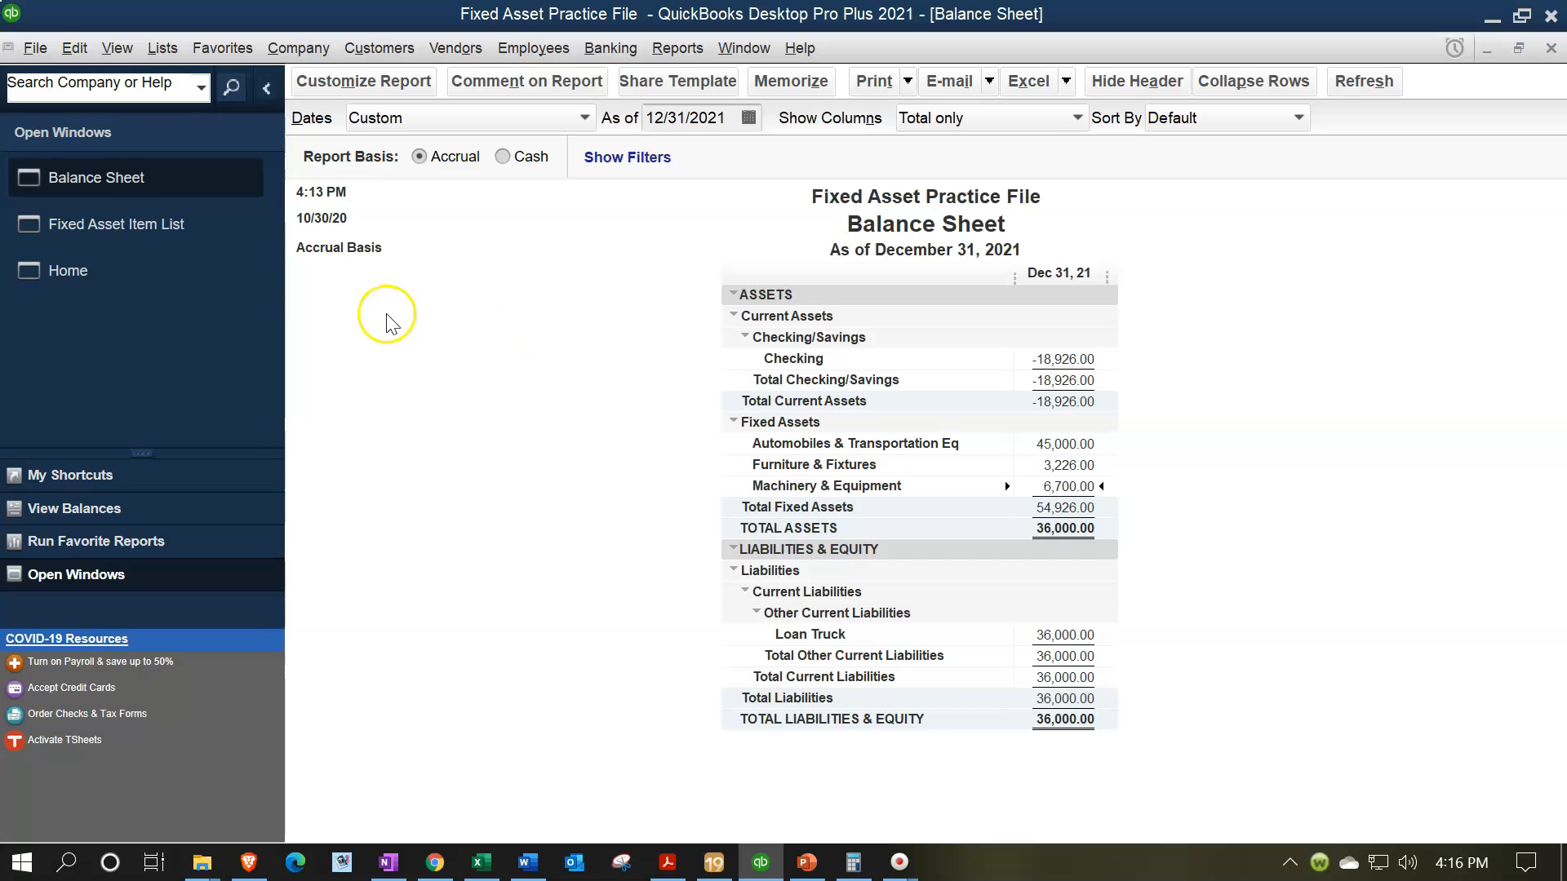
- Compare the entries in the Fixed Asset Item List with the Furniture & Fixtures balance on the Balance Sheet
click(143, 228)
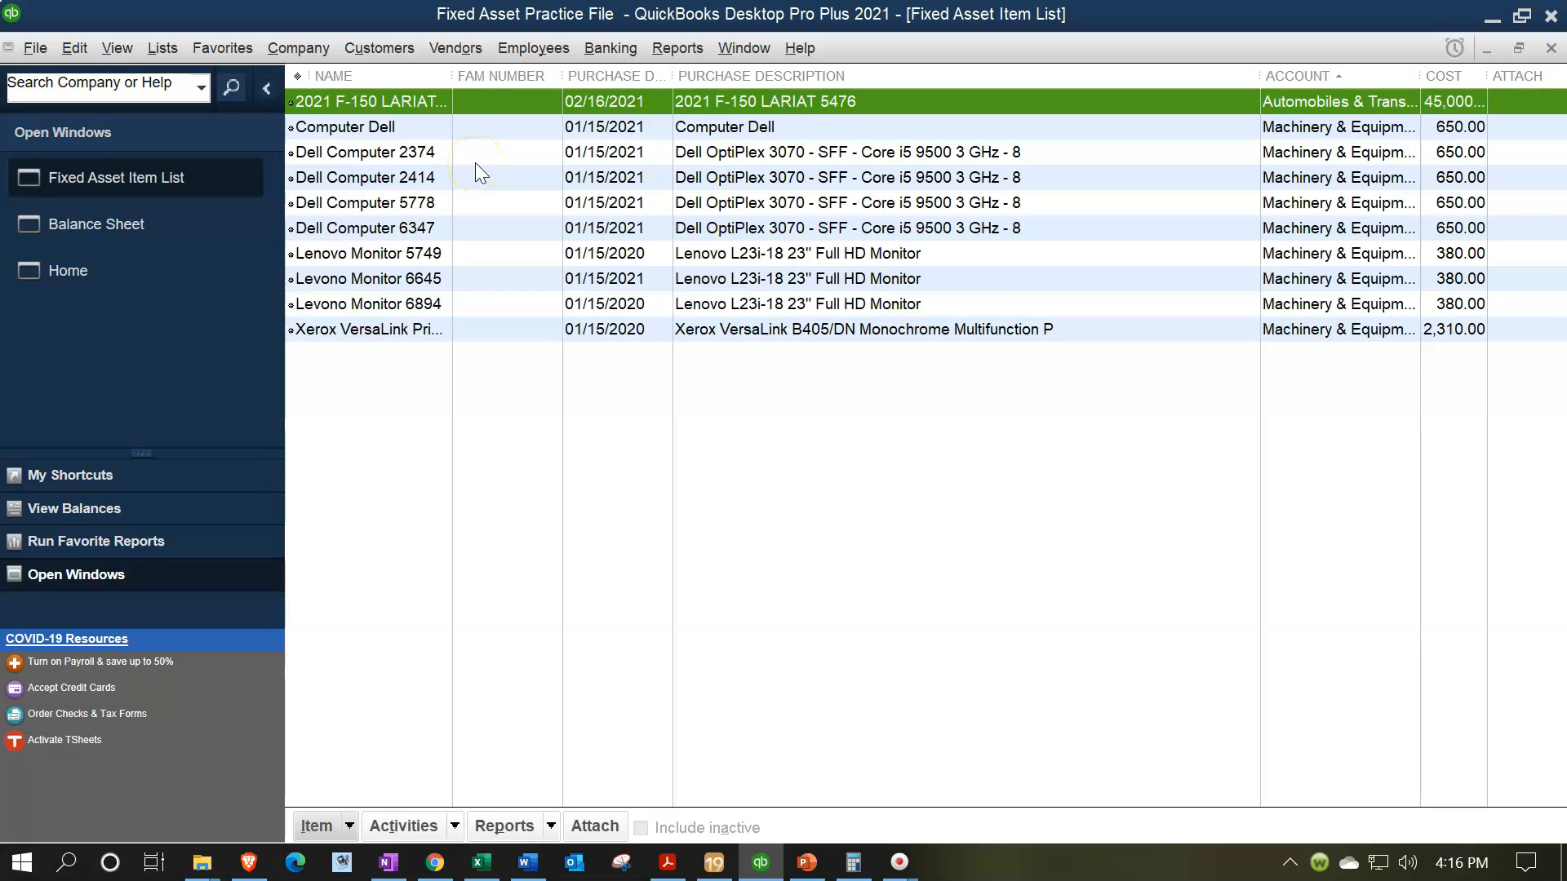
click(474, 102)
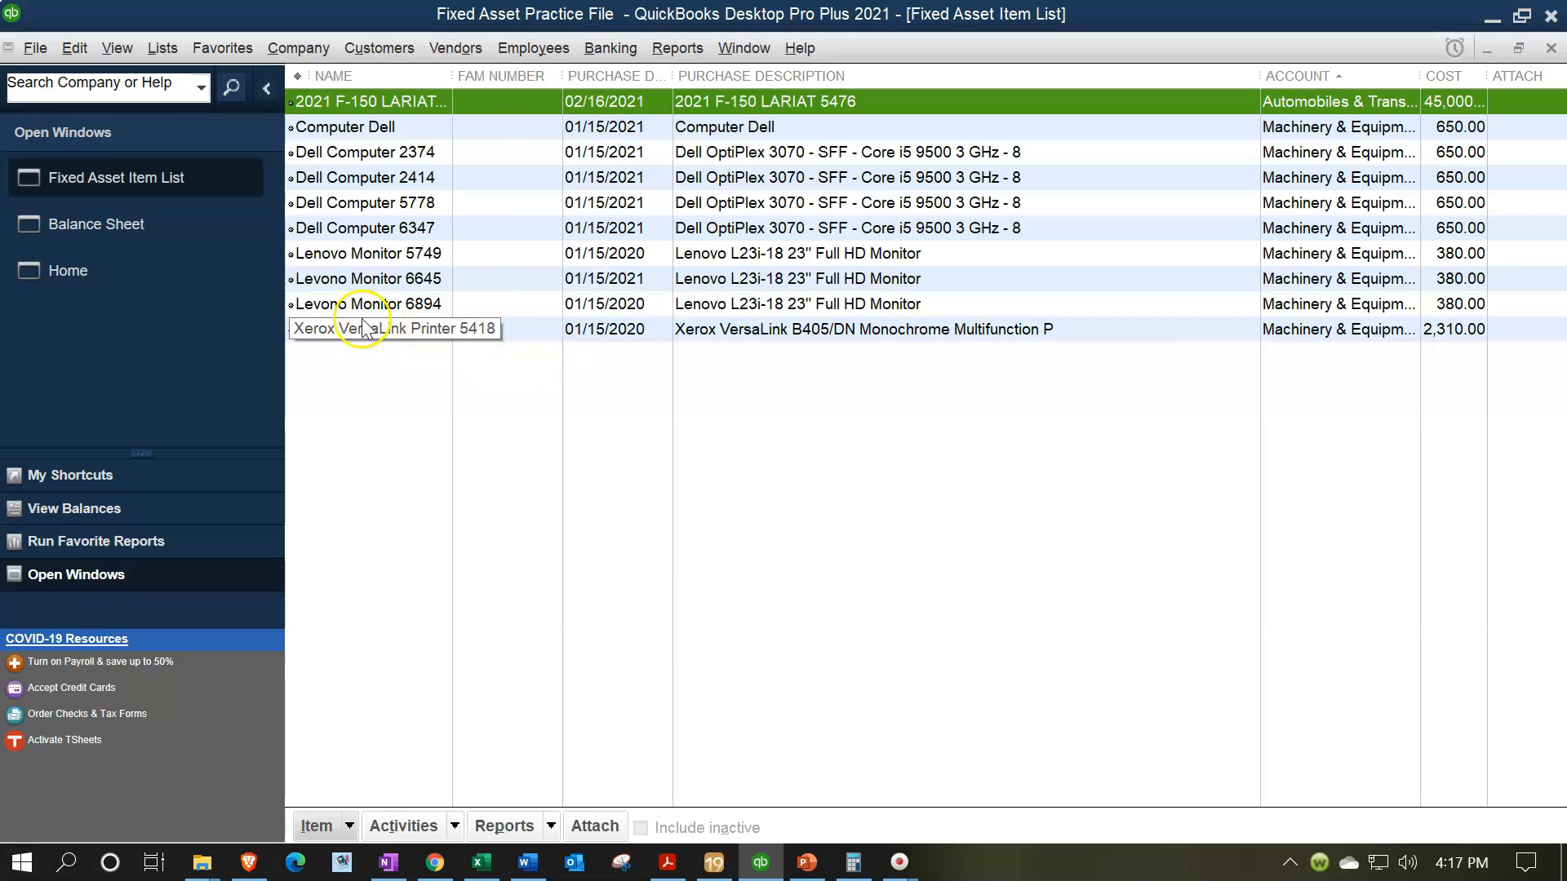
click(126, 227)
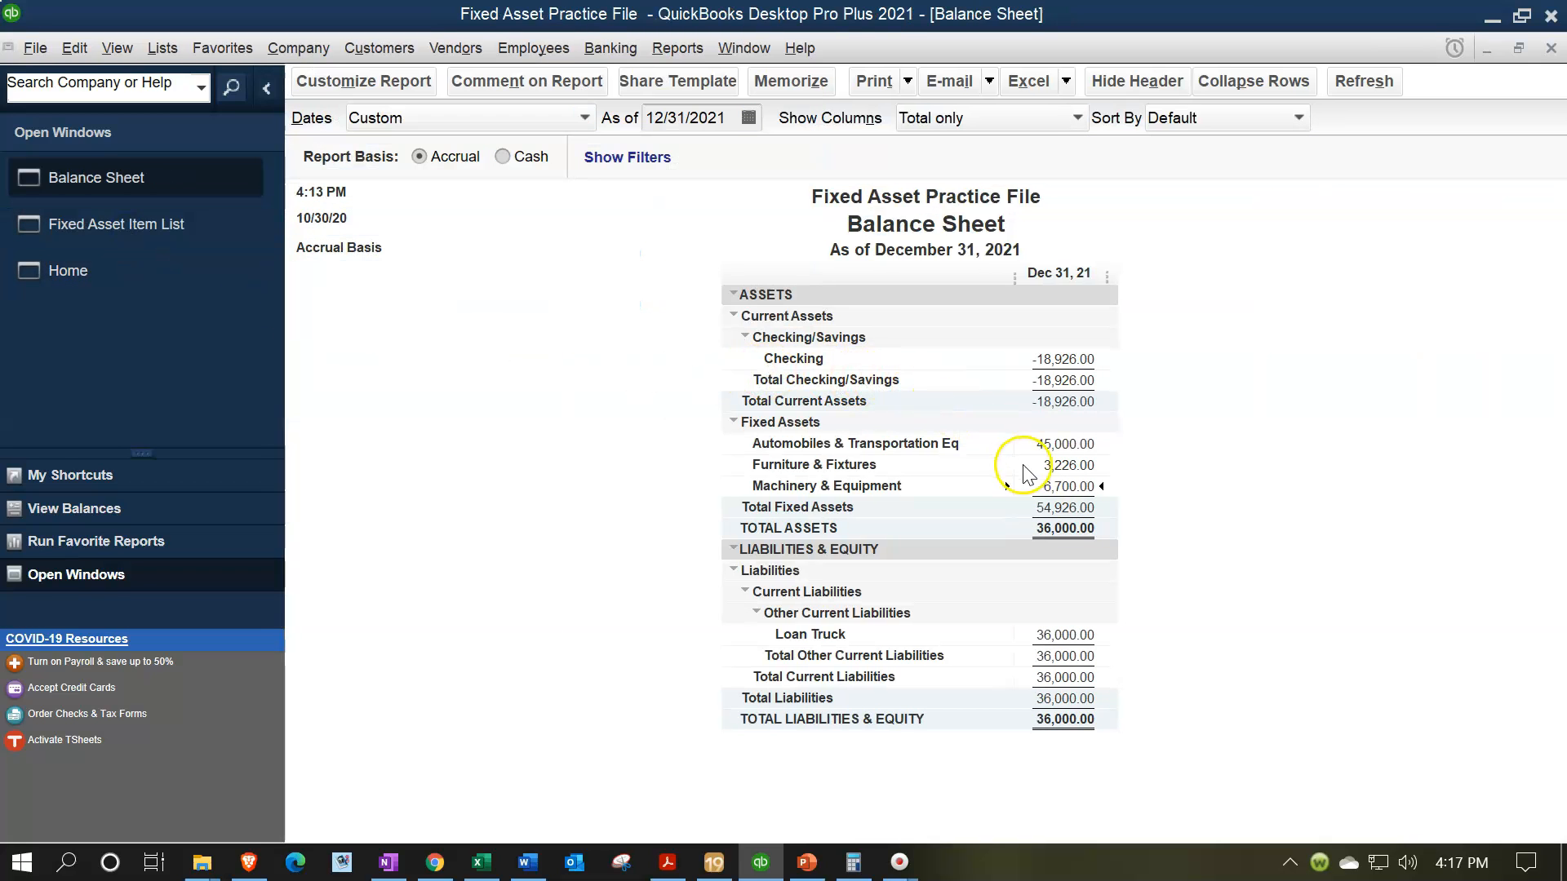
click(1071, 468)
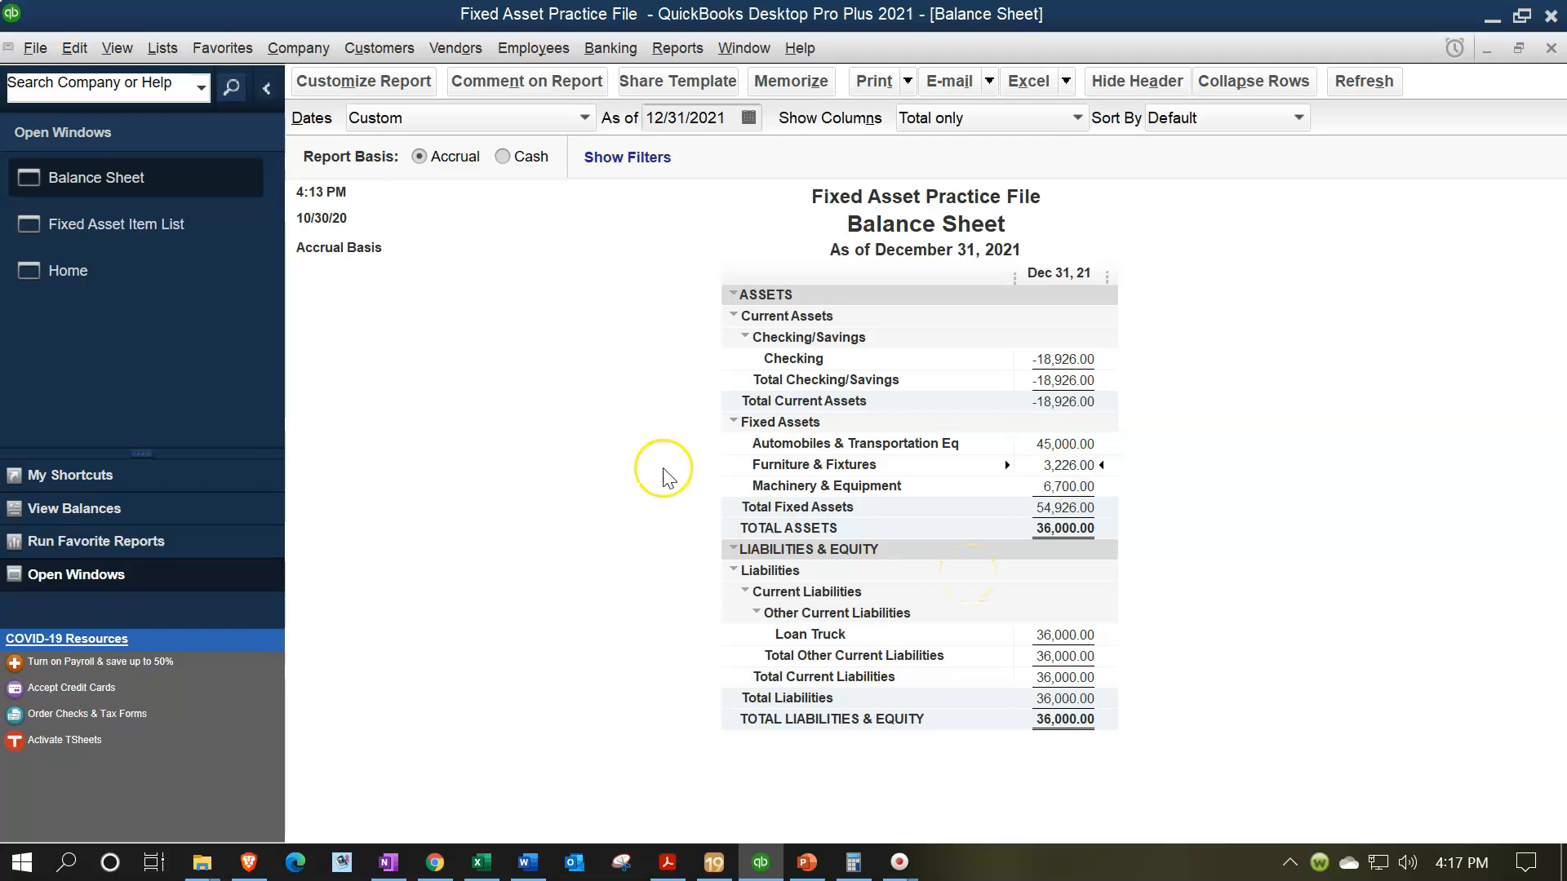
click(166, 229)
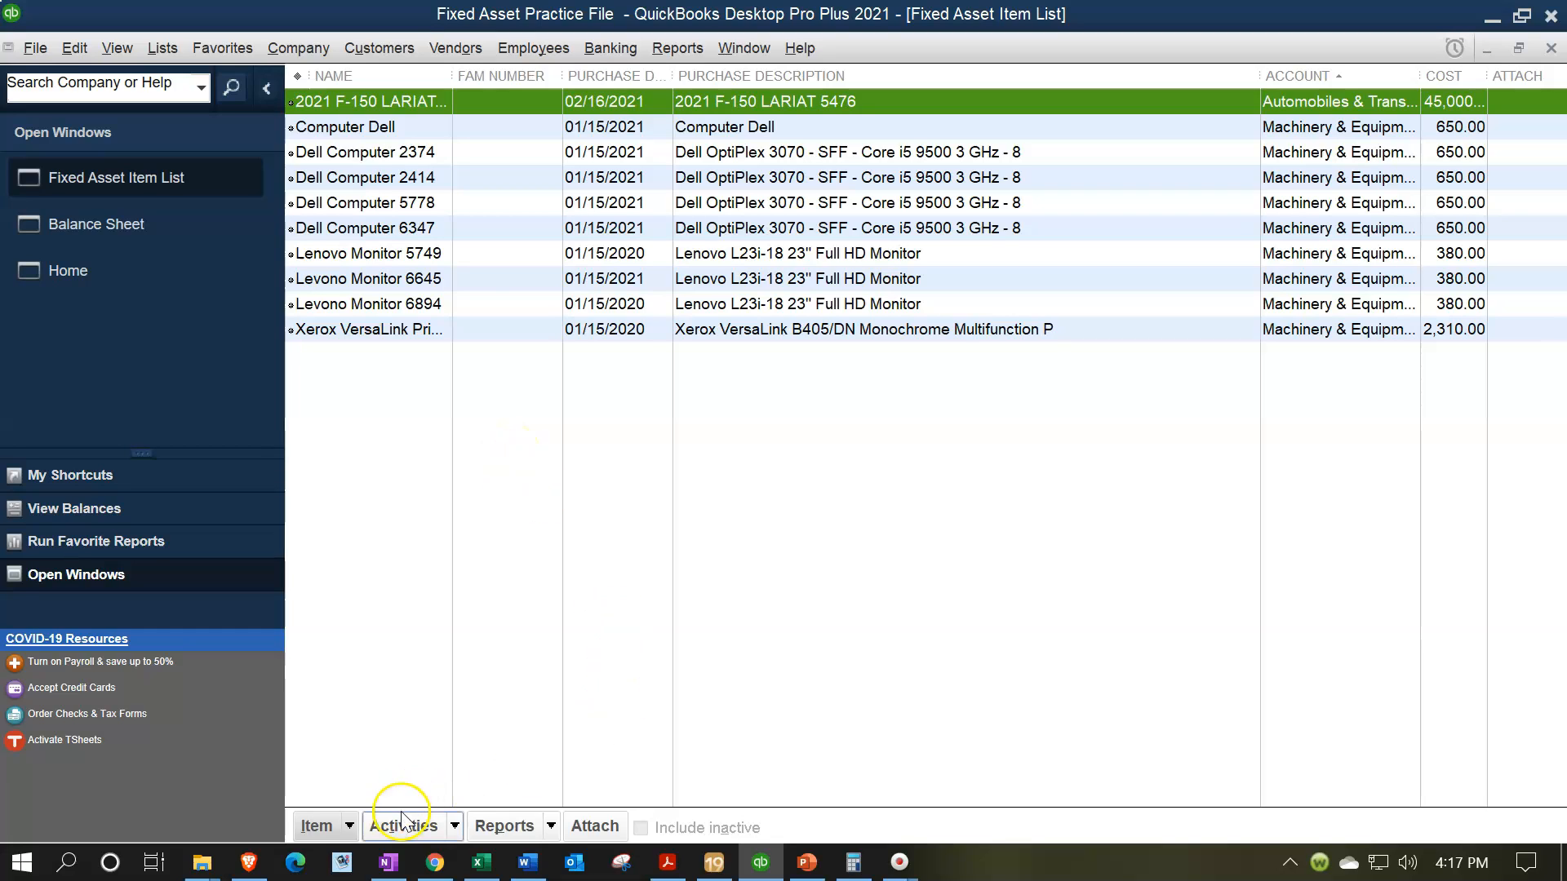
- Switch to Acrobat Reader to examine the depreciation schedule in Depre Sch Book.pdf, and return to the Fixed Asset Item List
click(350, 826)
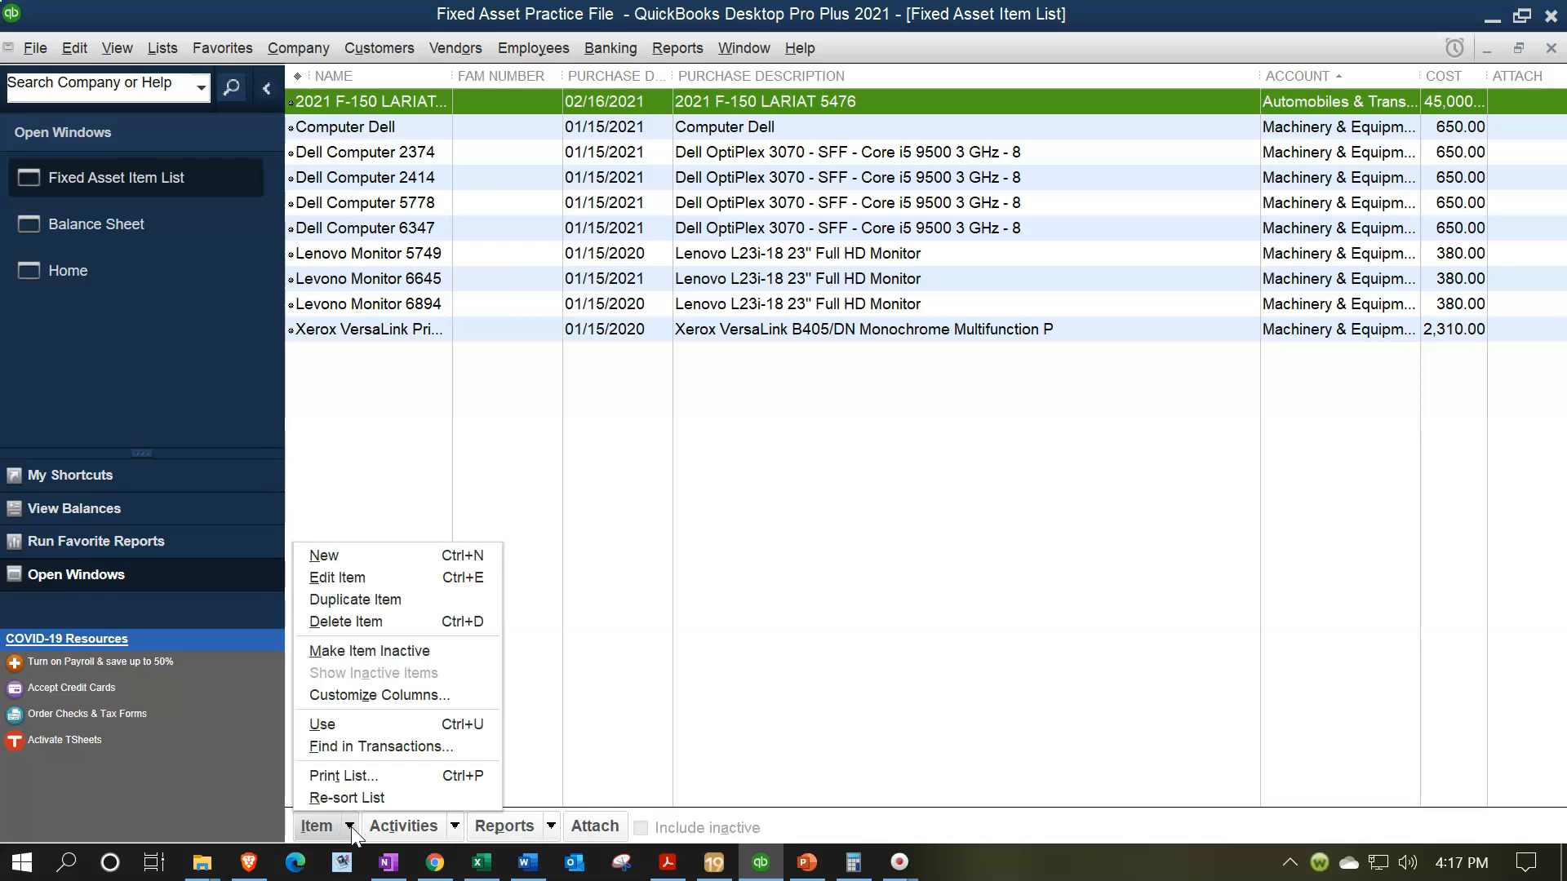
click(351, 825)
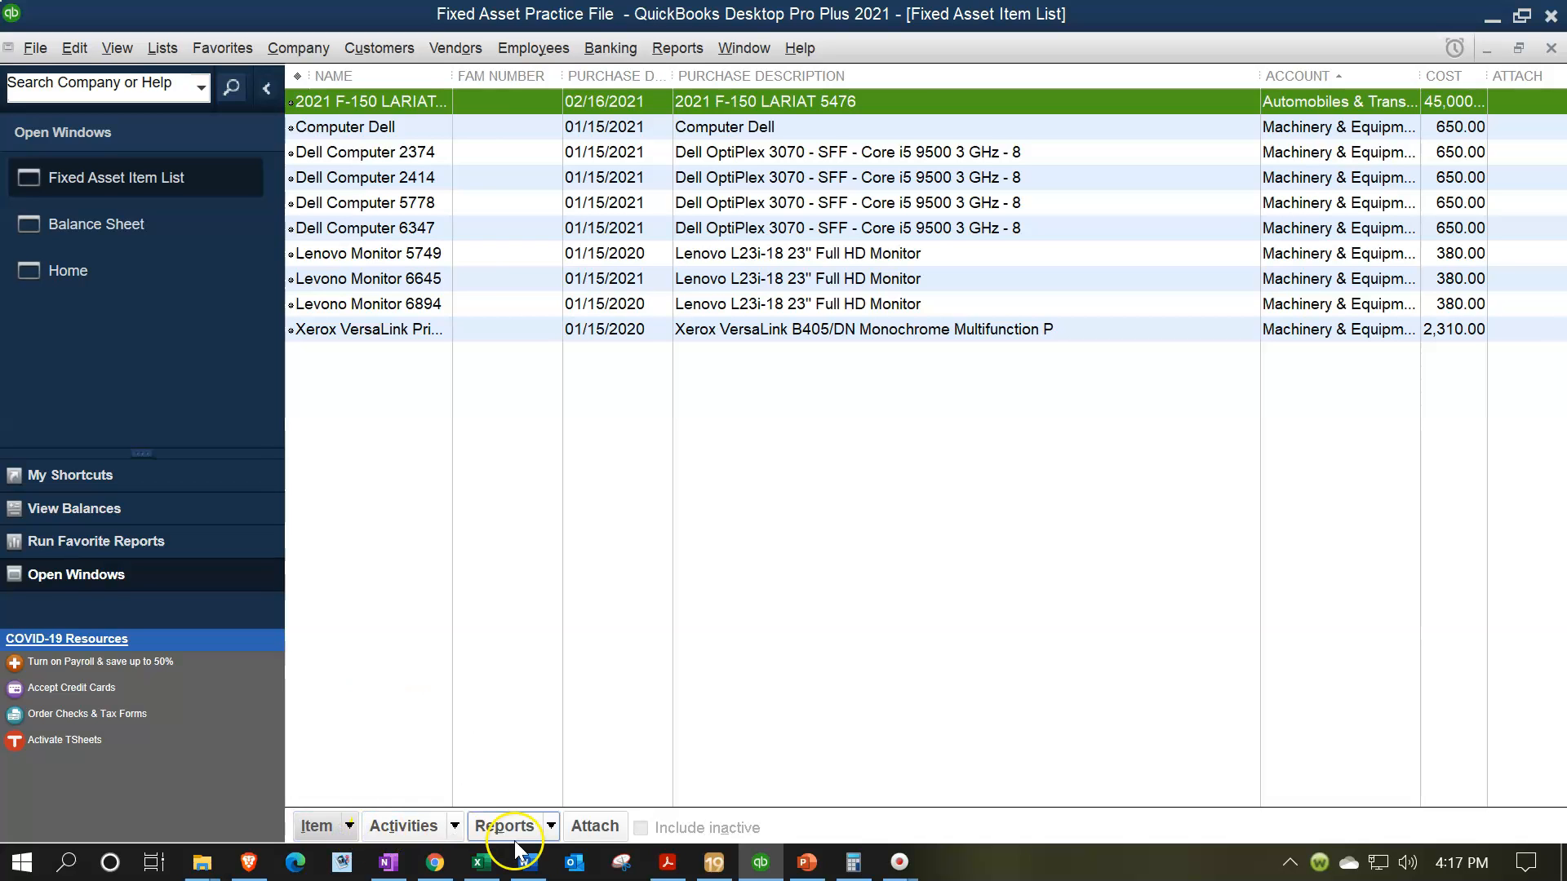
click(669, 862)
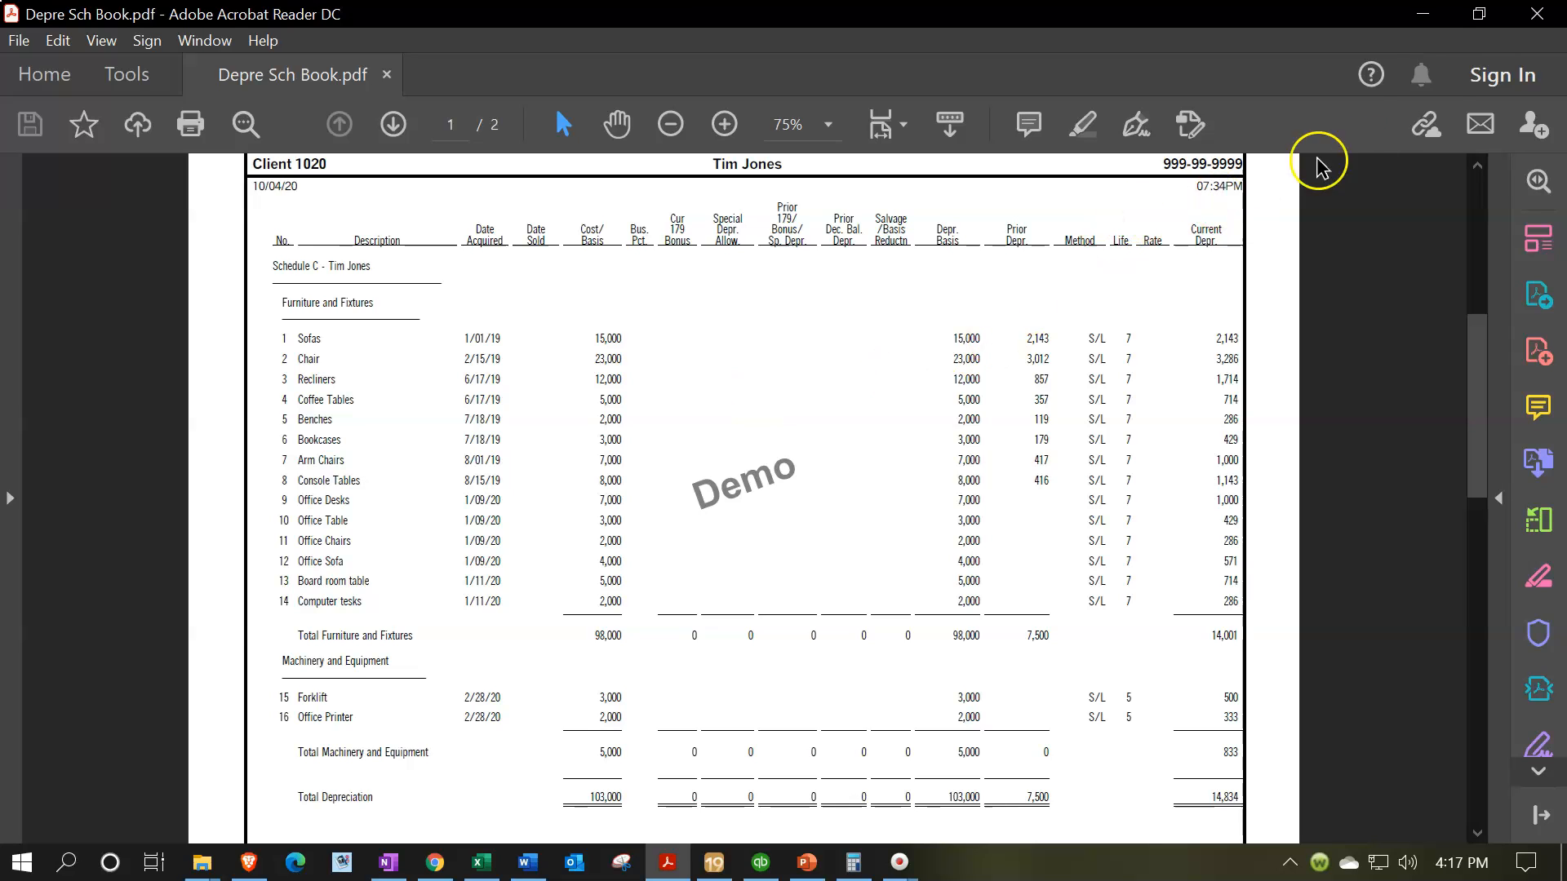
click(1421, 18)
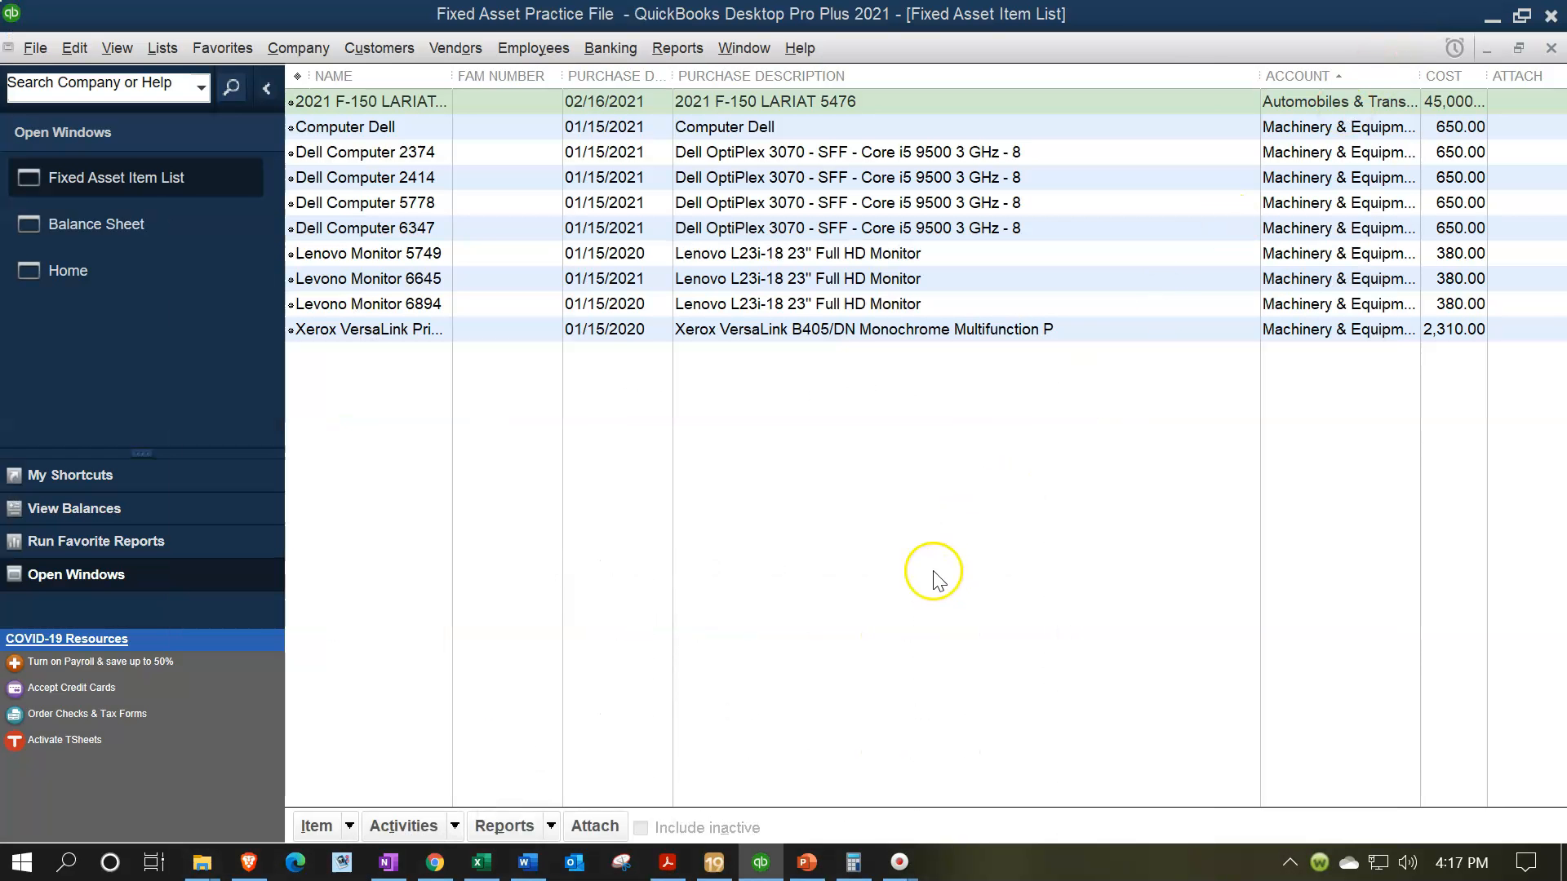
- Start a new fixed asset item and enter "Bestar, Universel Collection, M" from the desk's product page as the asset name
click(351, 827)
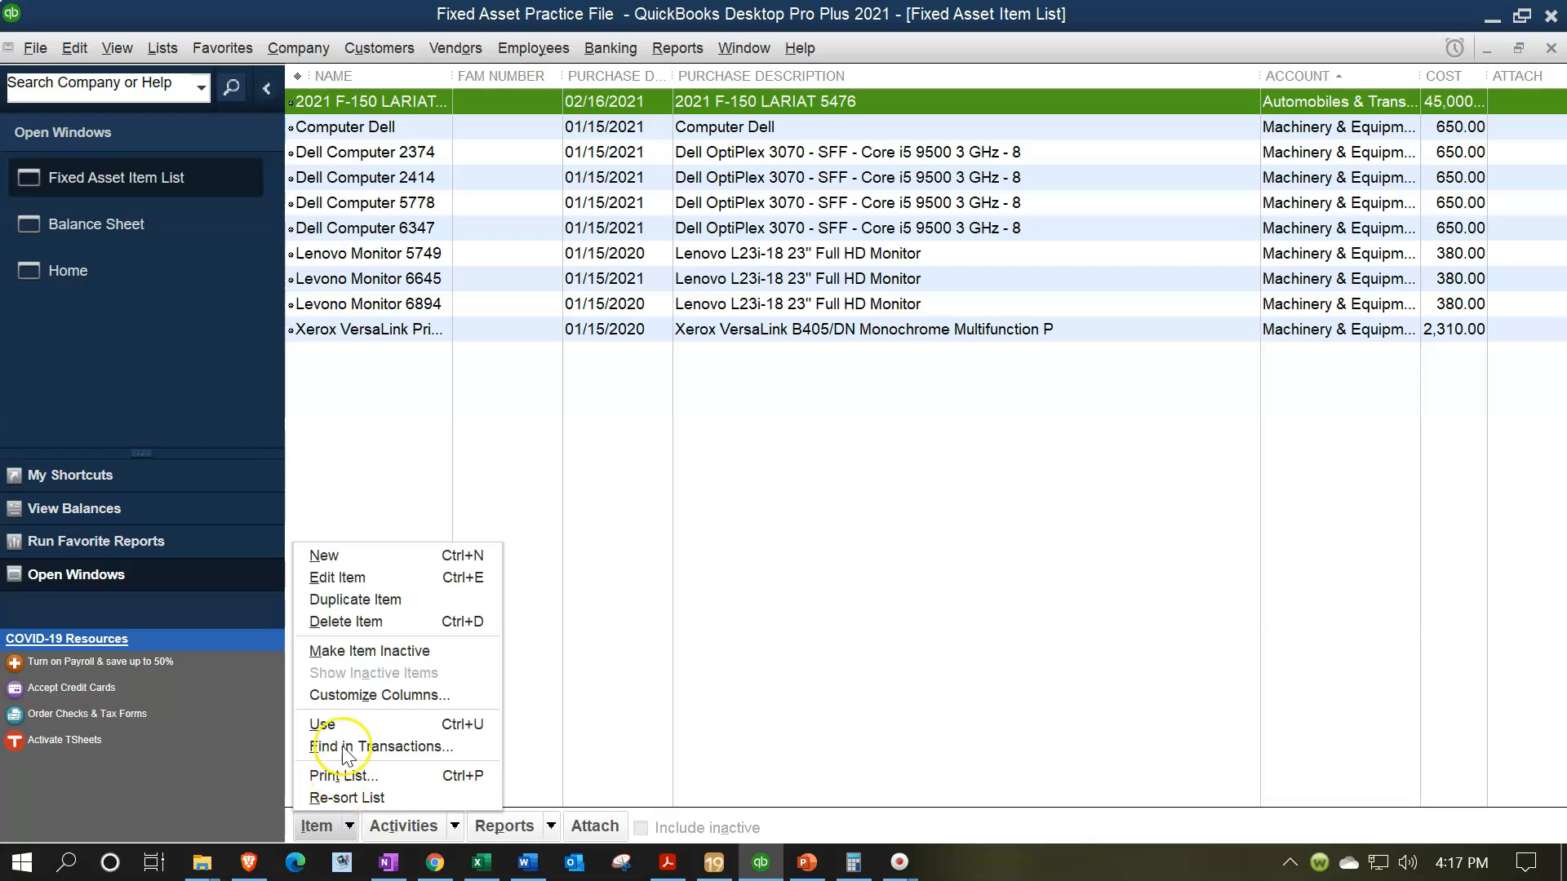
click(356, 563)
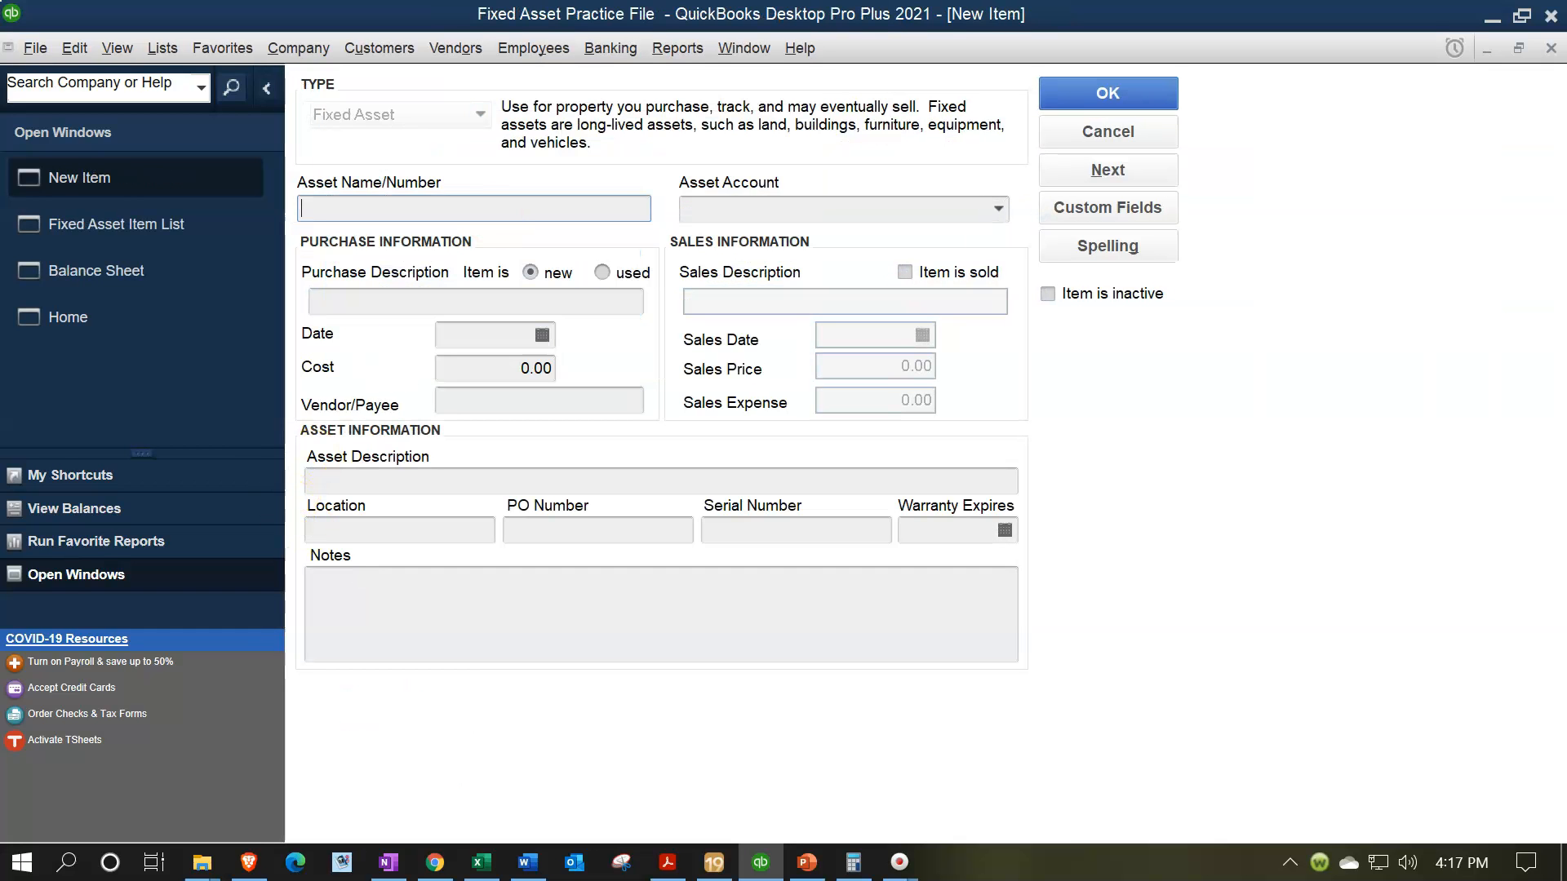
key(alt+Tab)
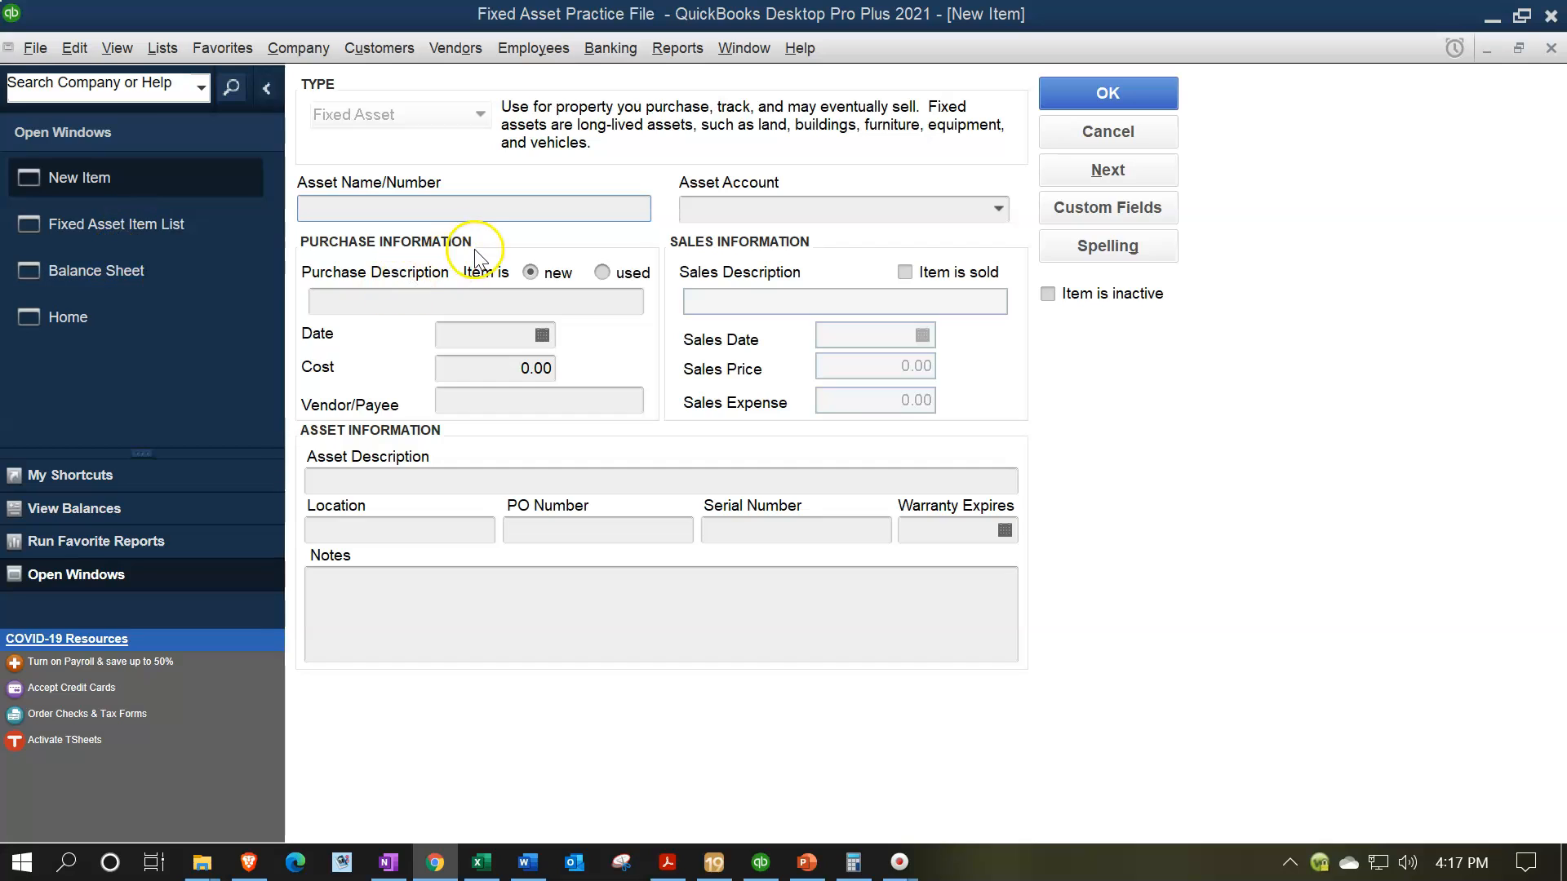
click(451, 210)
text(Bestar, Universel Collection, M)
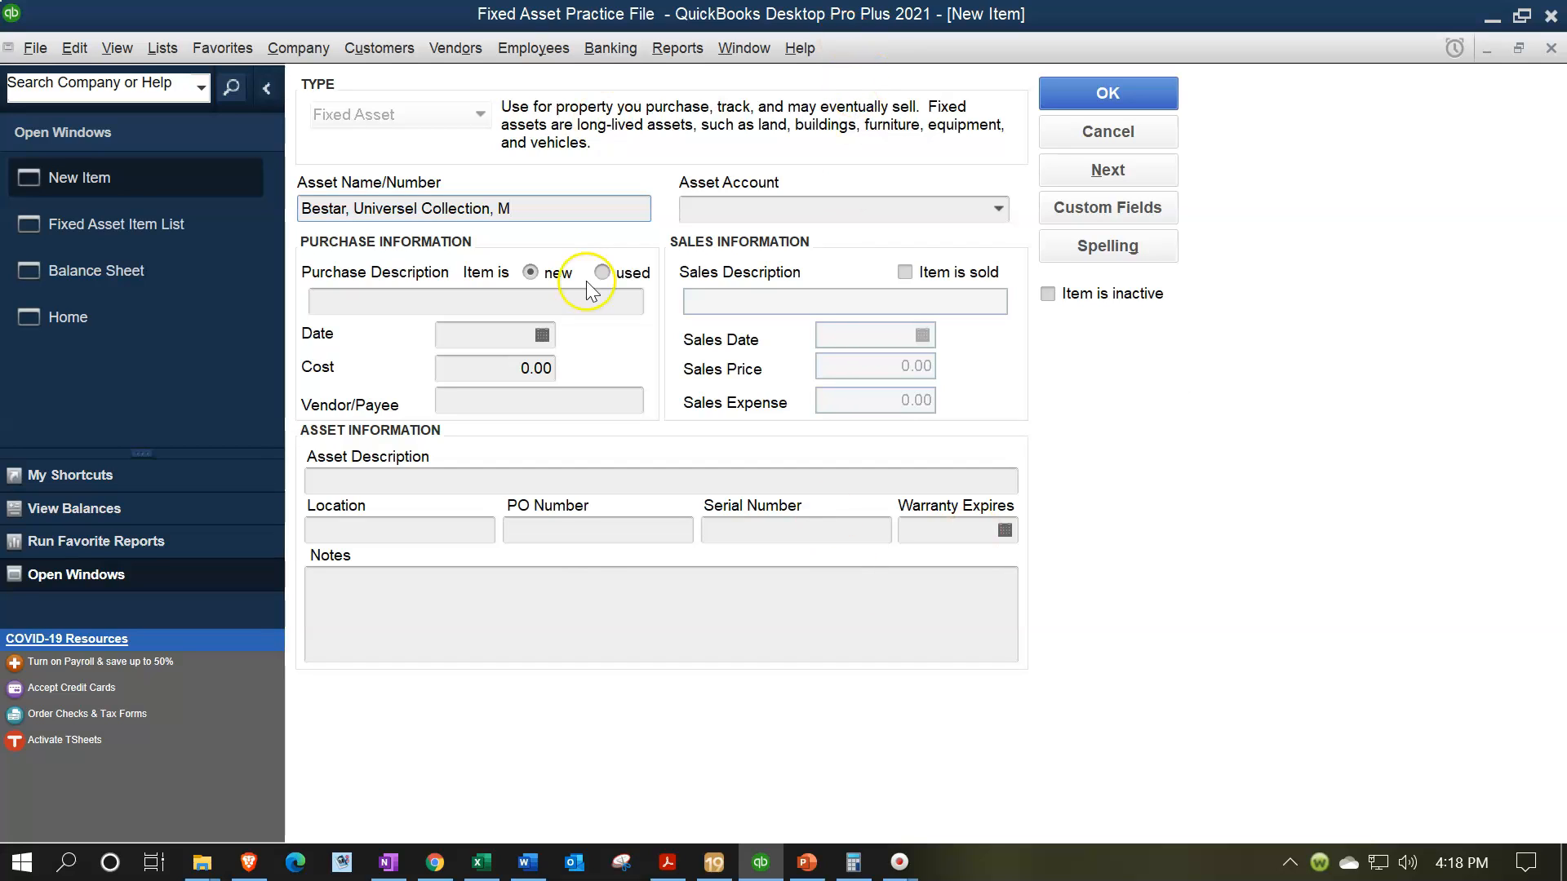
- Change the new item's asset name to "Deskt Bestar, Universel 5716"
key(BackSpace)
key(BackSpace)
key(BackSpace)
key(BackSpace)
key(BackSpace)
key(BackSpace)
key(BackSpace)
key(BackSpace)
key(BackSpace)
key(BackSpace)
key(BackSpace)
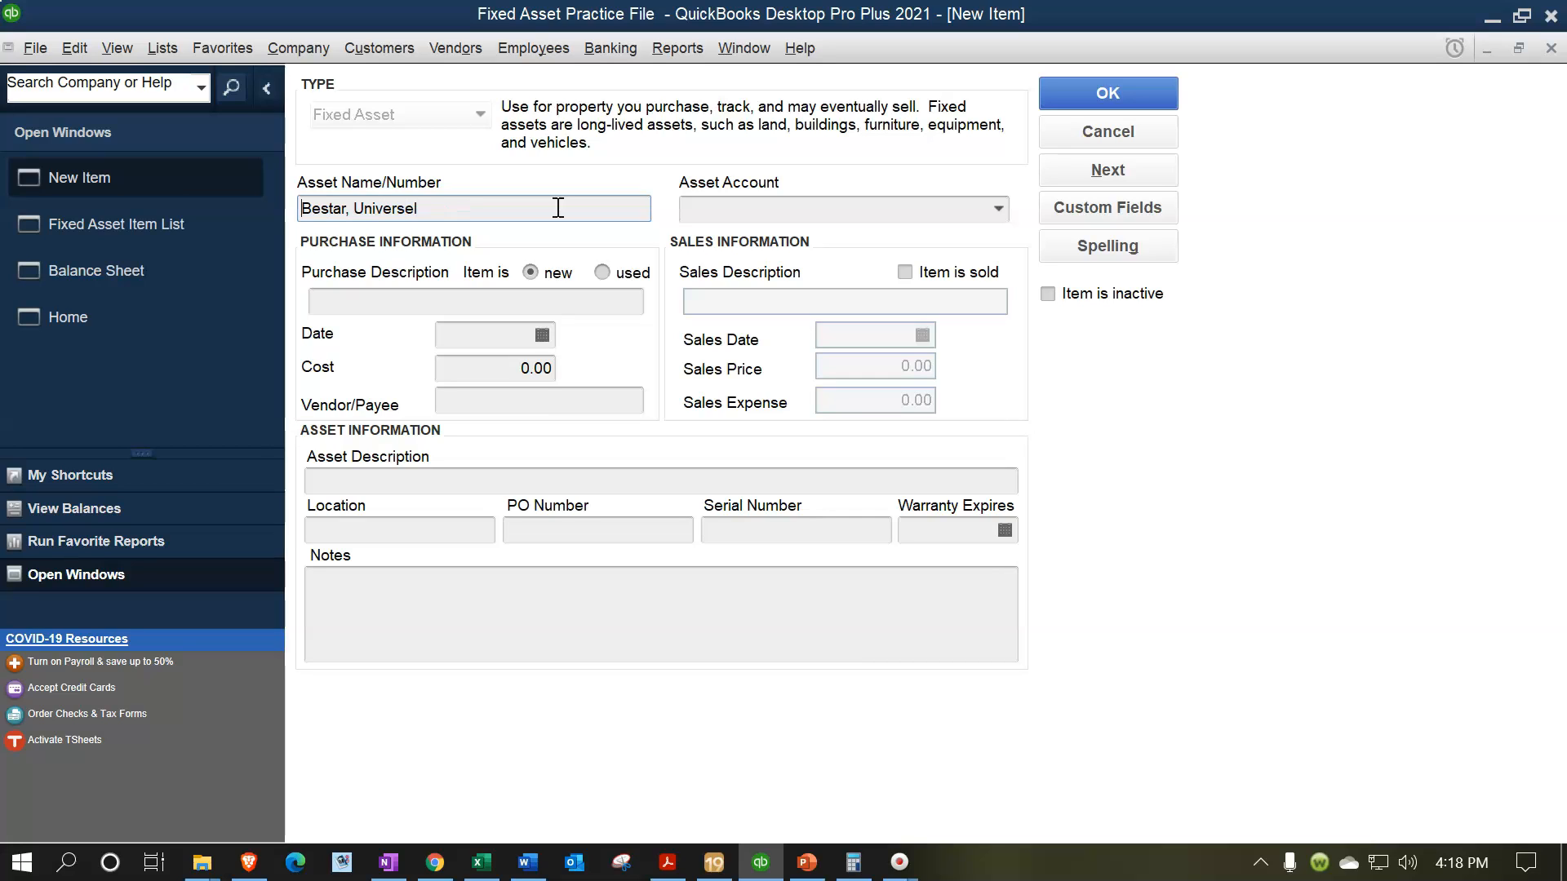
text(Deskt )
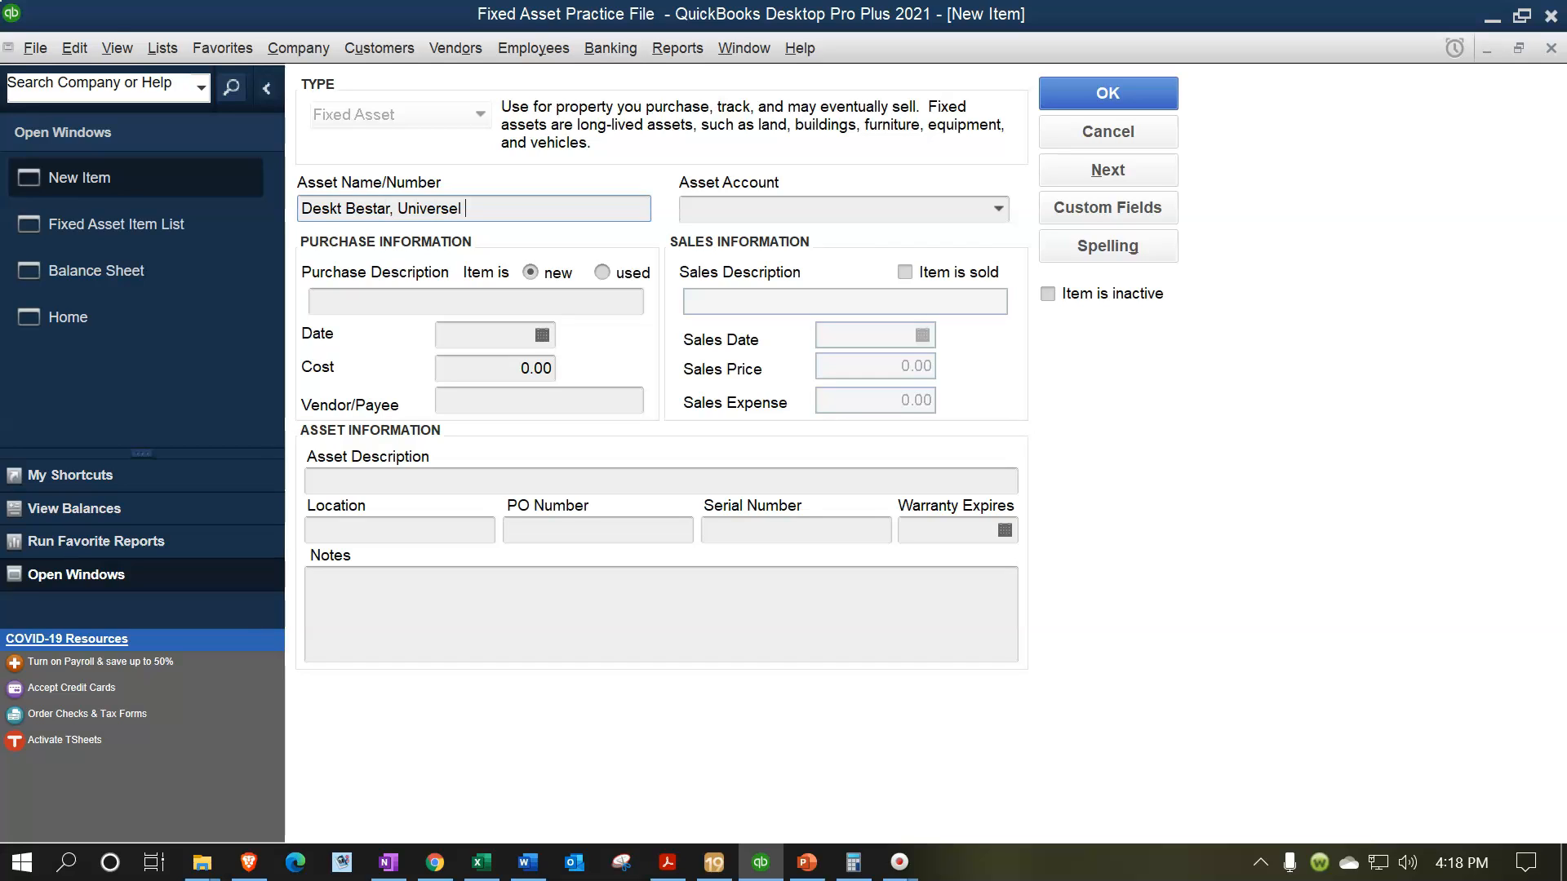
text(5716)
key(Tab)
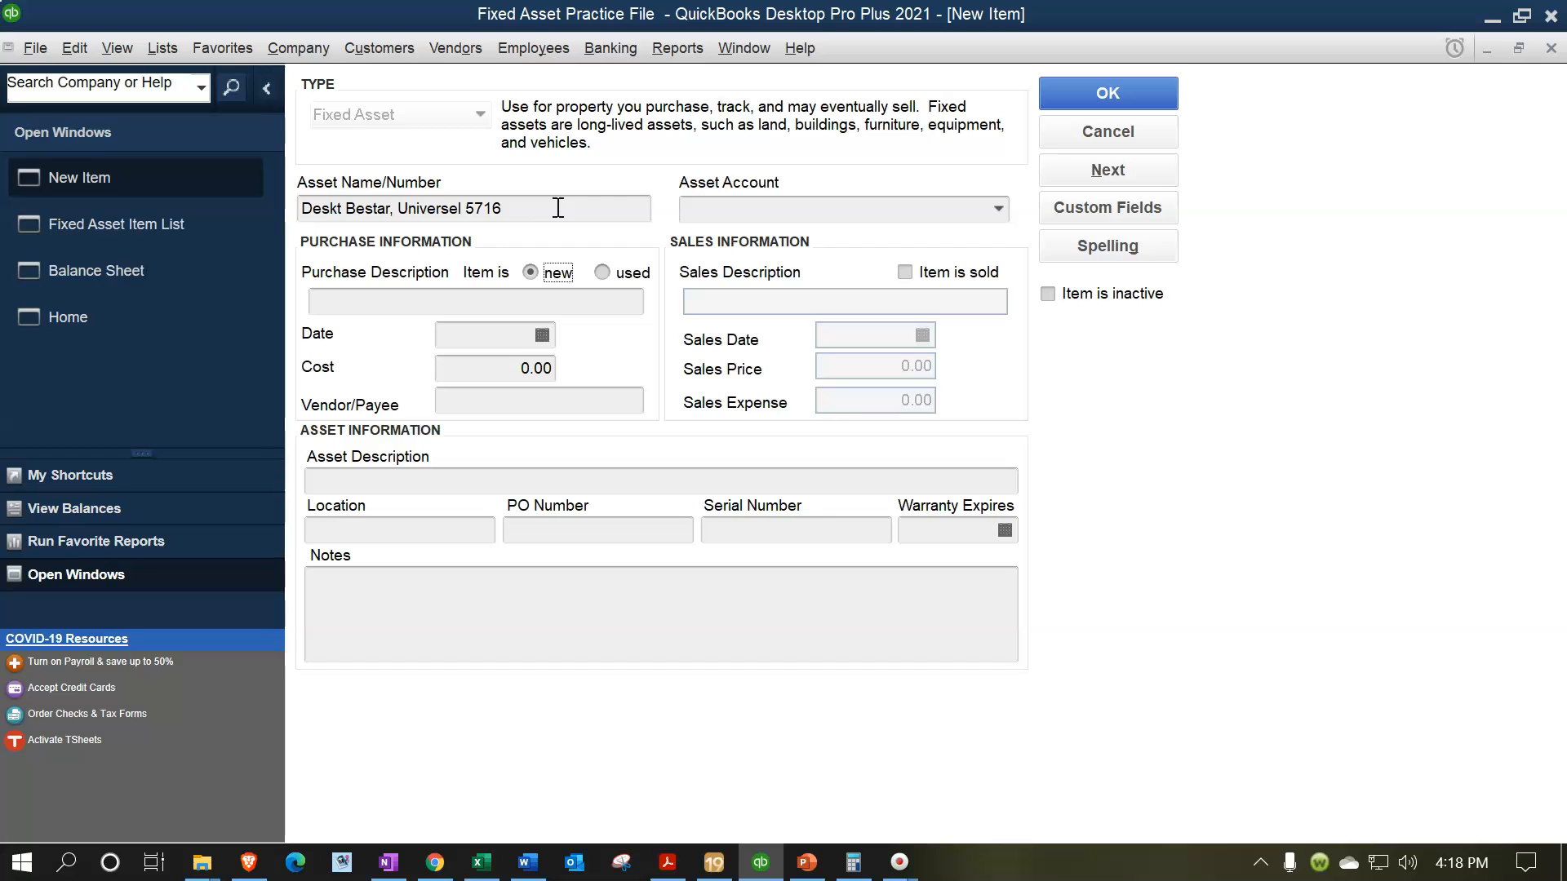
- Enter "Bestar, Universel Collection, Modern U or L-Shaped" as both the purchase description and the asset description
click(403, 301)
text(Bestar, Universel Collection, Modern U or L-Shaped)
click(377, 480)
text(Bestar, Universel Collection, Modern U or L-Shaped)
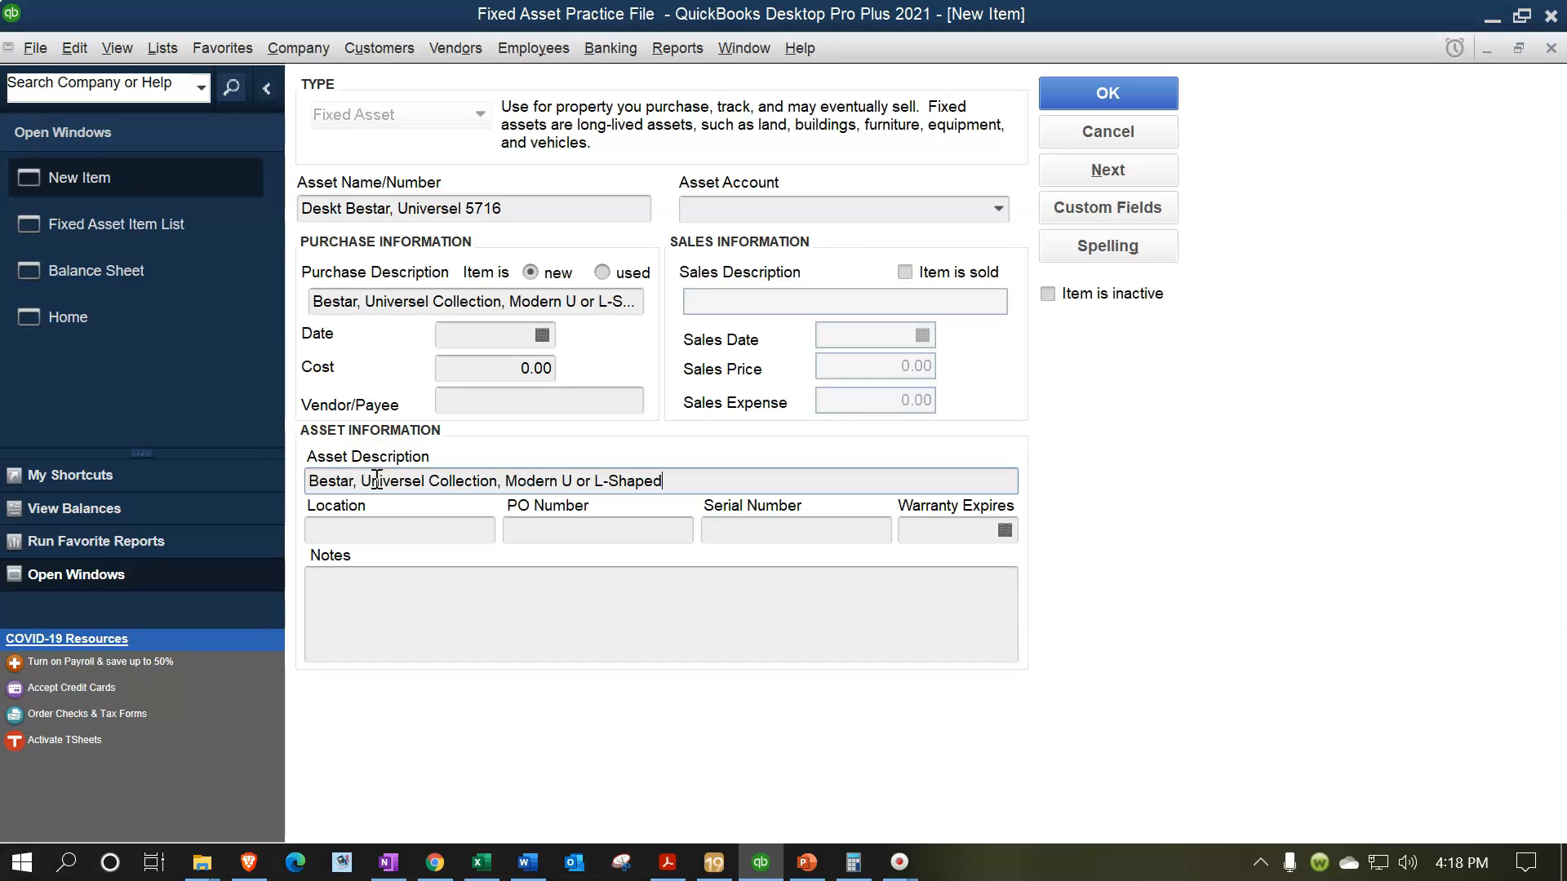
- Enter the employee's desk as the asset's location and 5174531 as its serial number
click(375, 615)
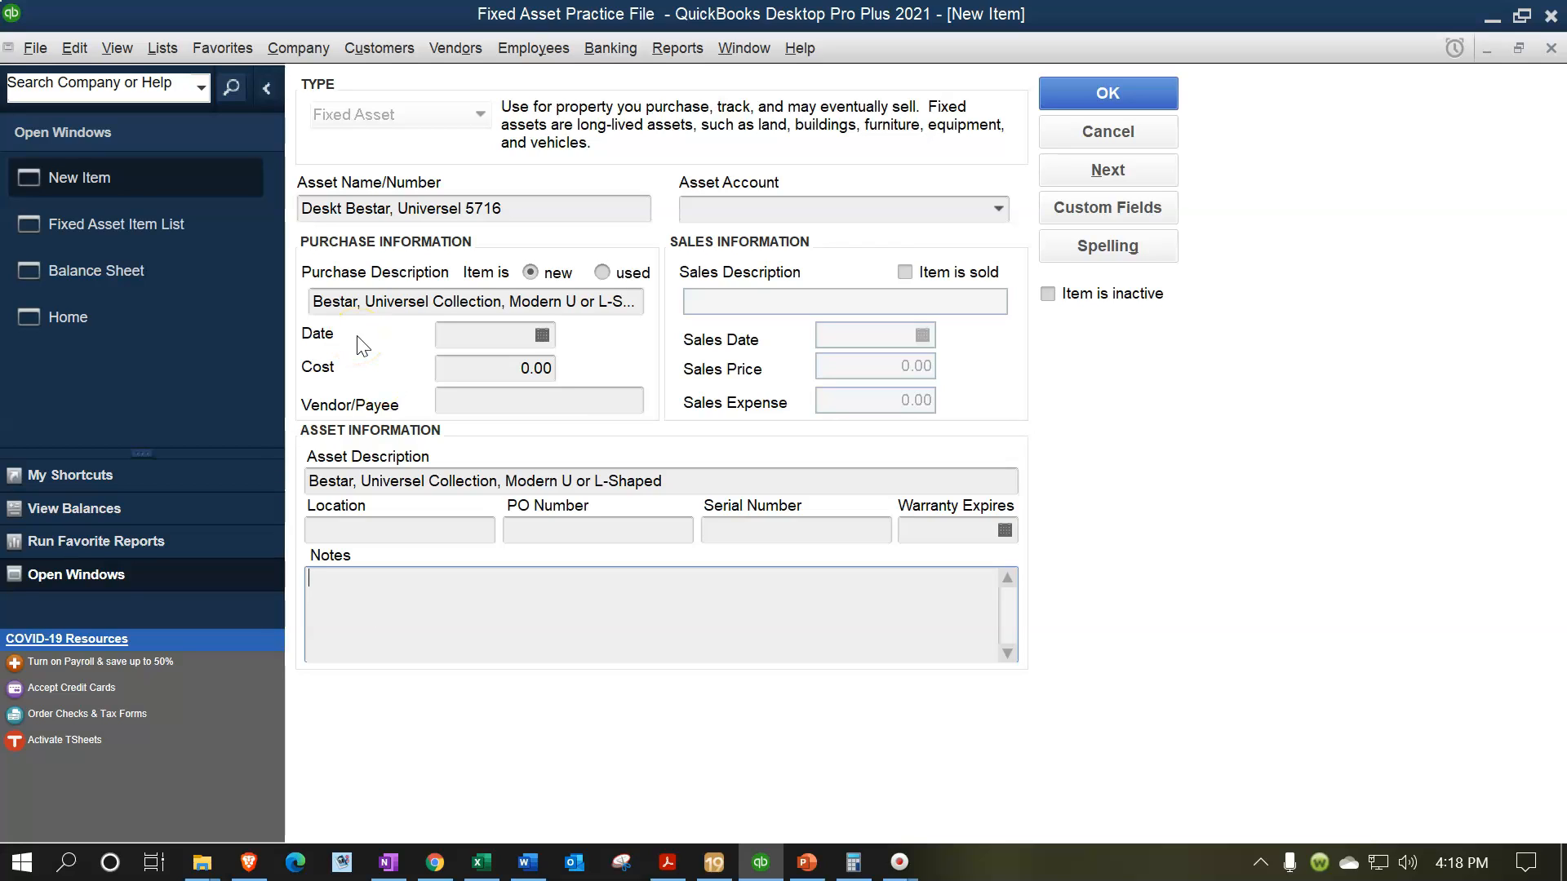
click(353, 528)
text(S)
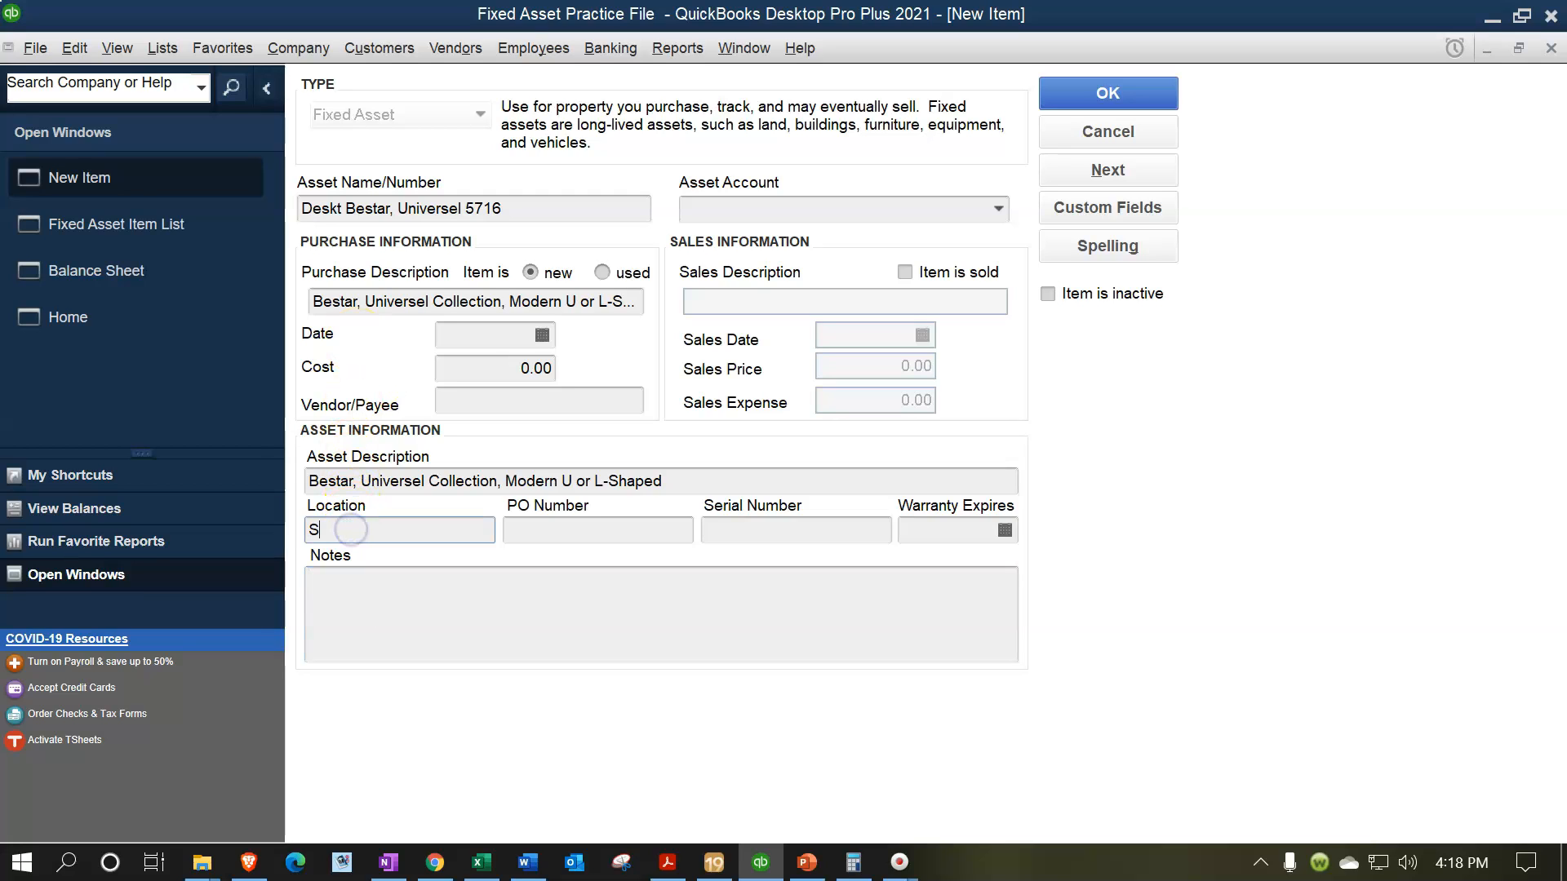
text(ams dek)
key(BackSpace)
text(sk)
key(Tab)
key(Tab)
text(5)
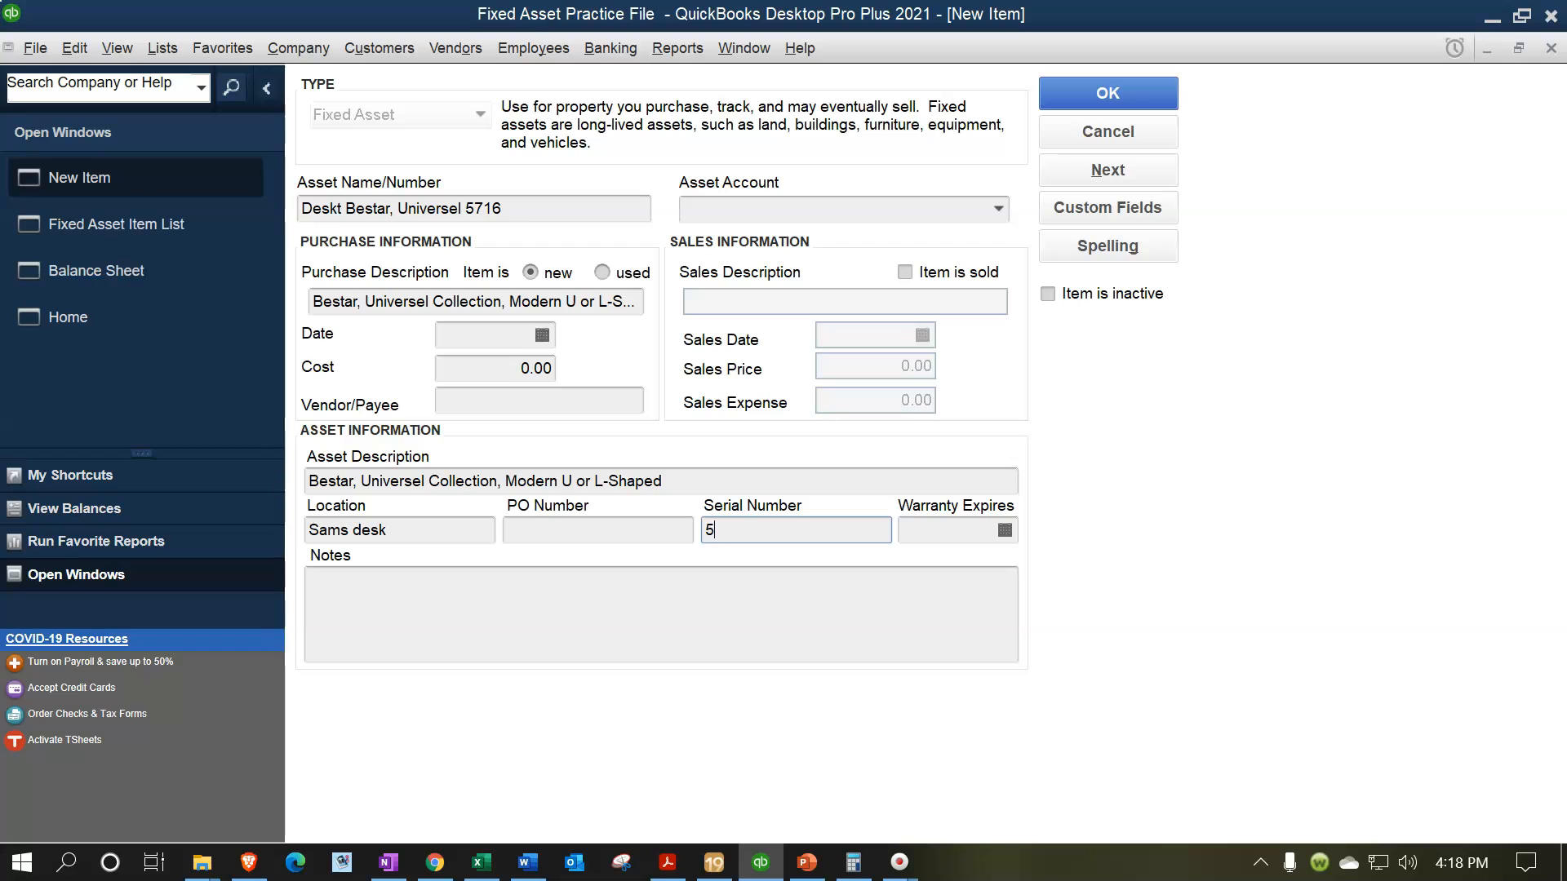
text(174531)
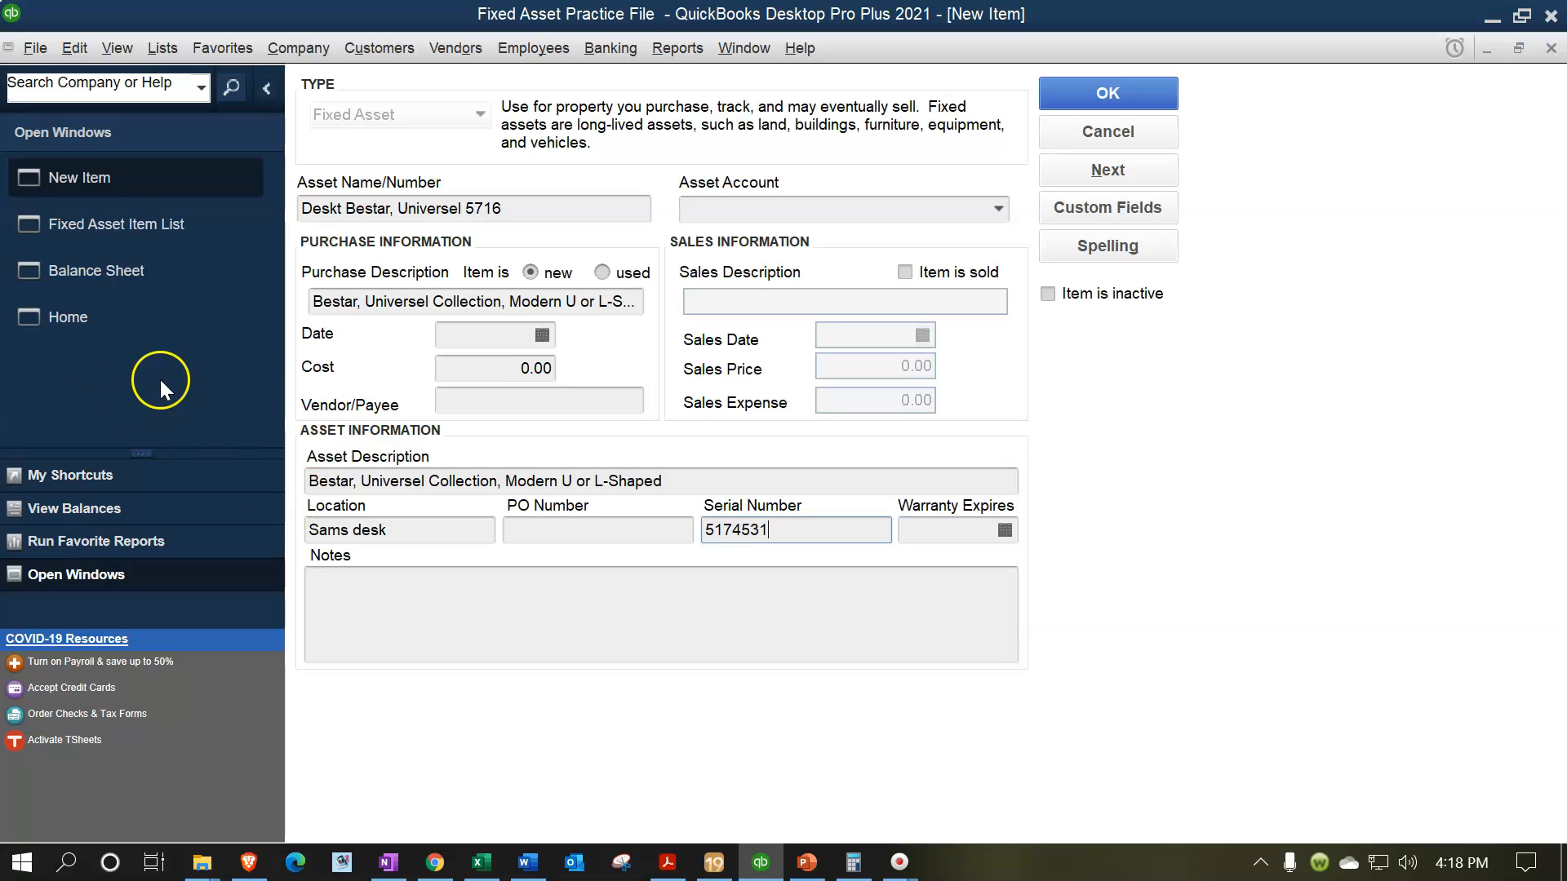
- Open the transaction detail behind the Furniture & Fixtures balance on the Balance Sheet to look up the desk's purchase date
click(487, 331)
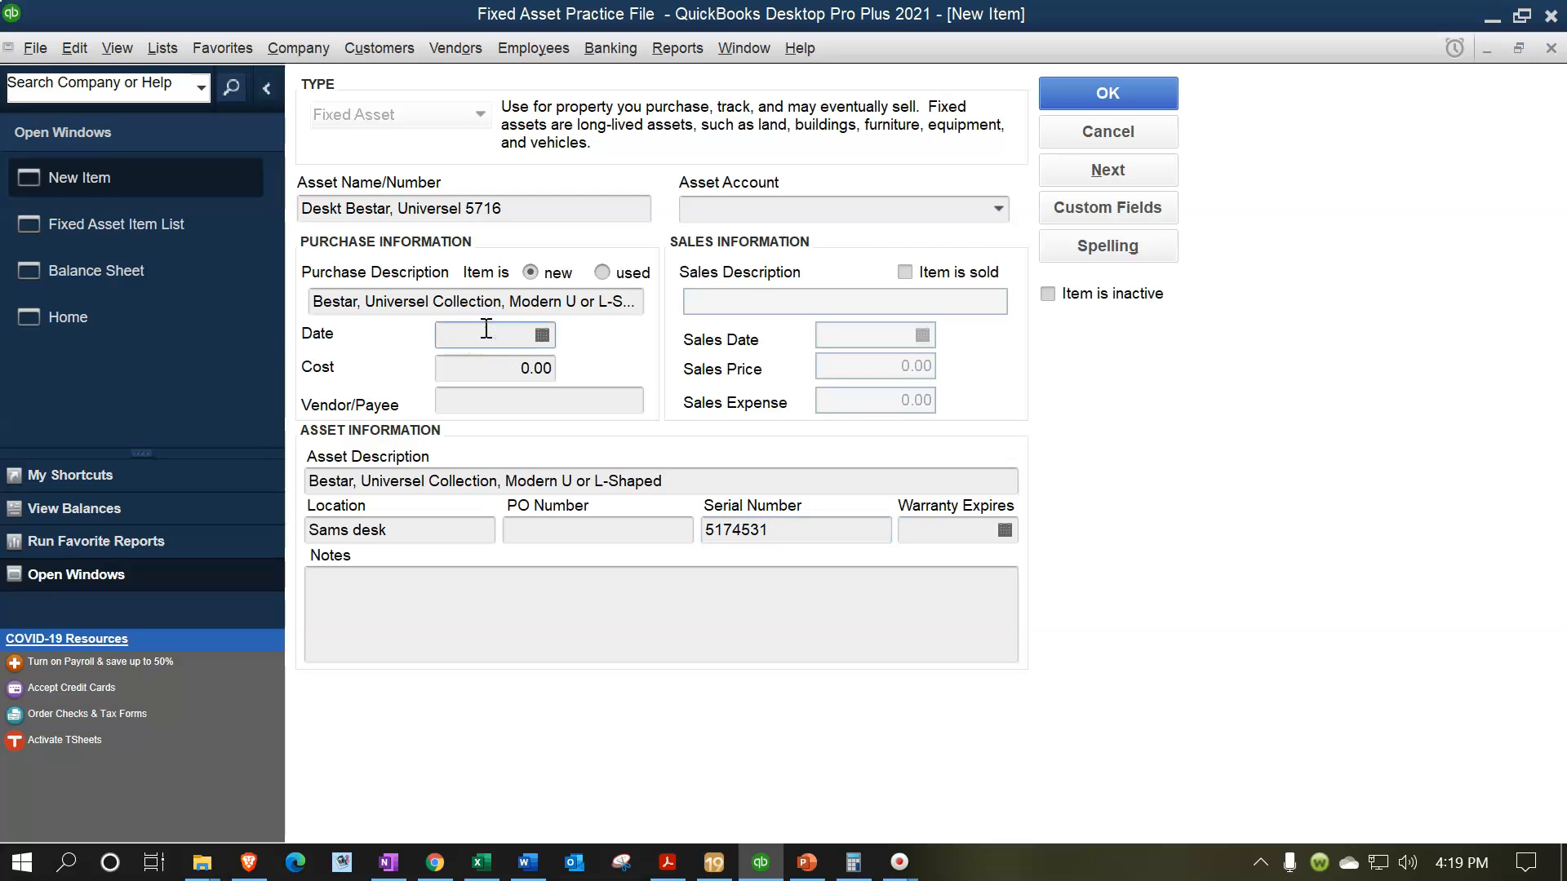
click(132, 266)
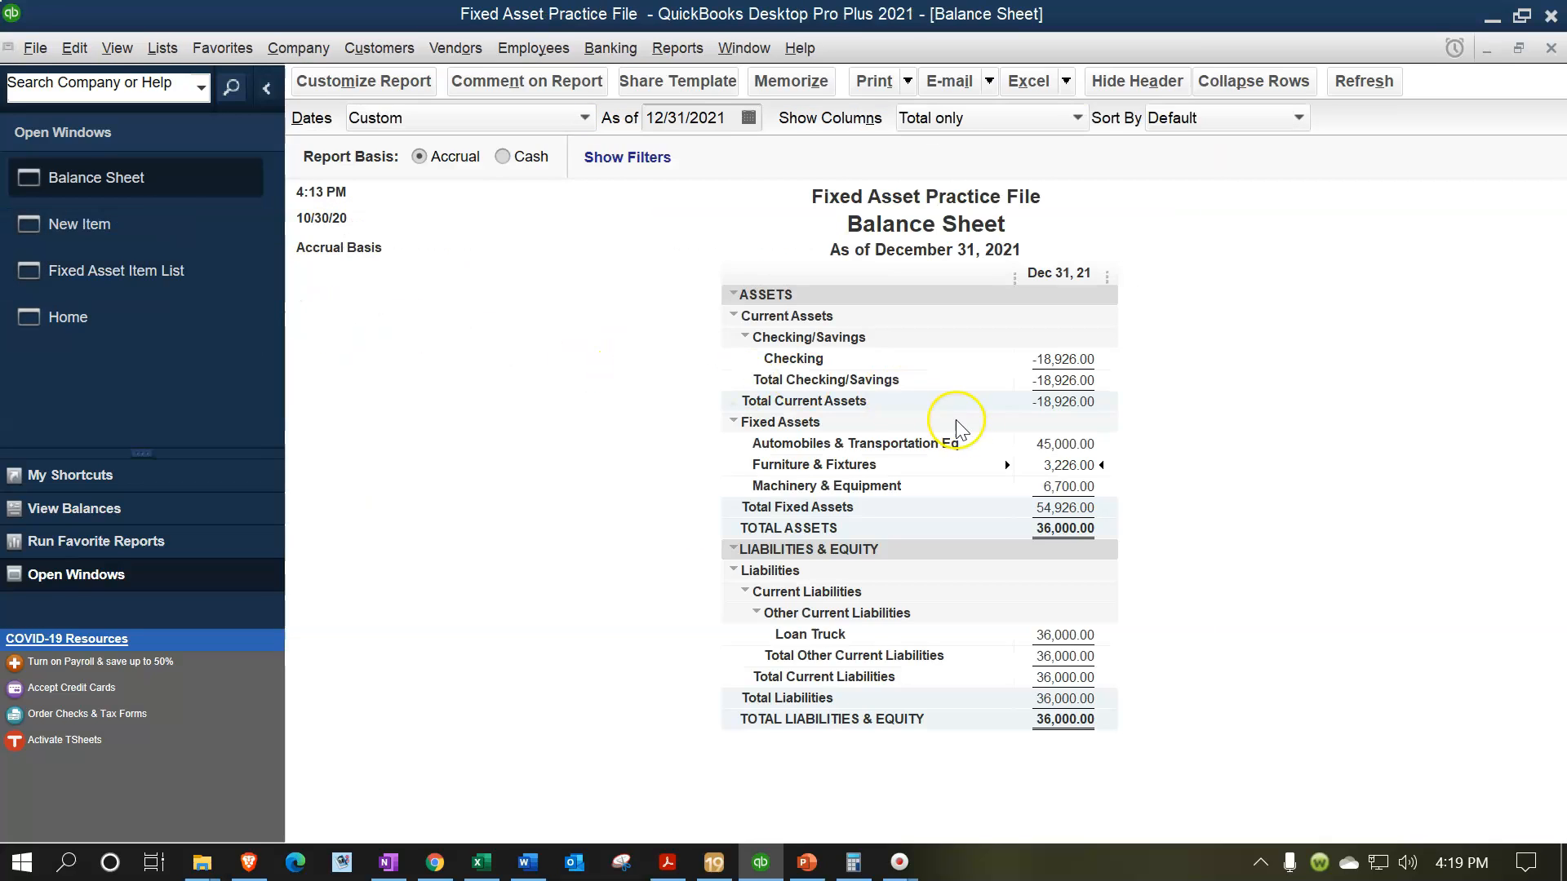
double_click(1083, 470)
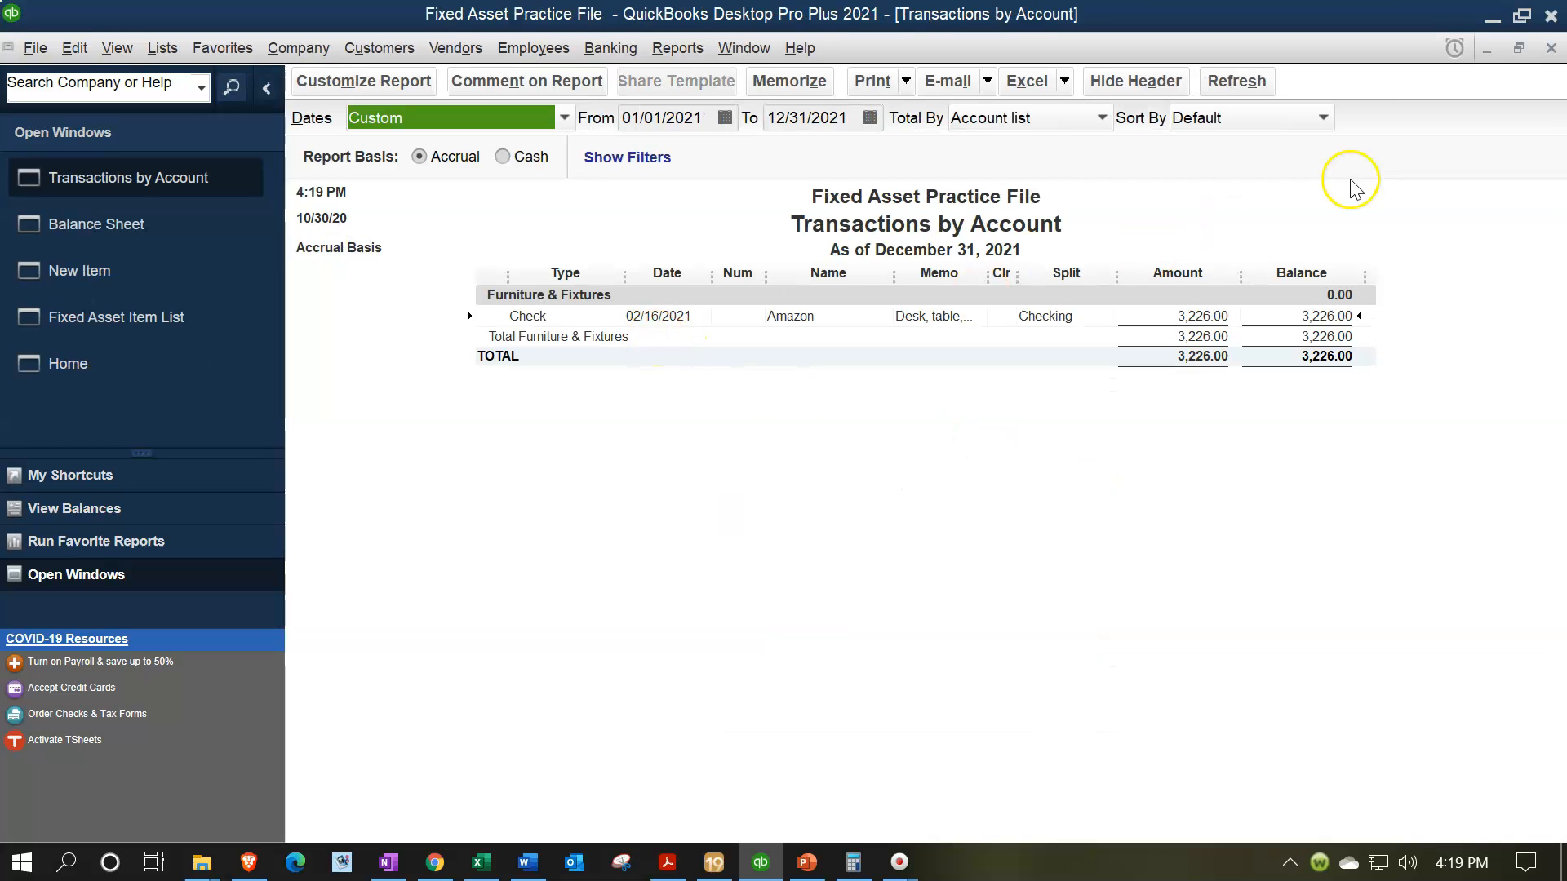
- Close the transaction detail report, return to the unfinished desk item, and set its purchase date to 02/16/2021
click(1550, 48)
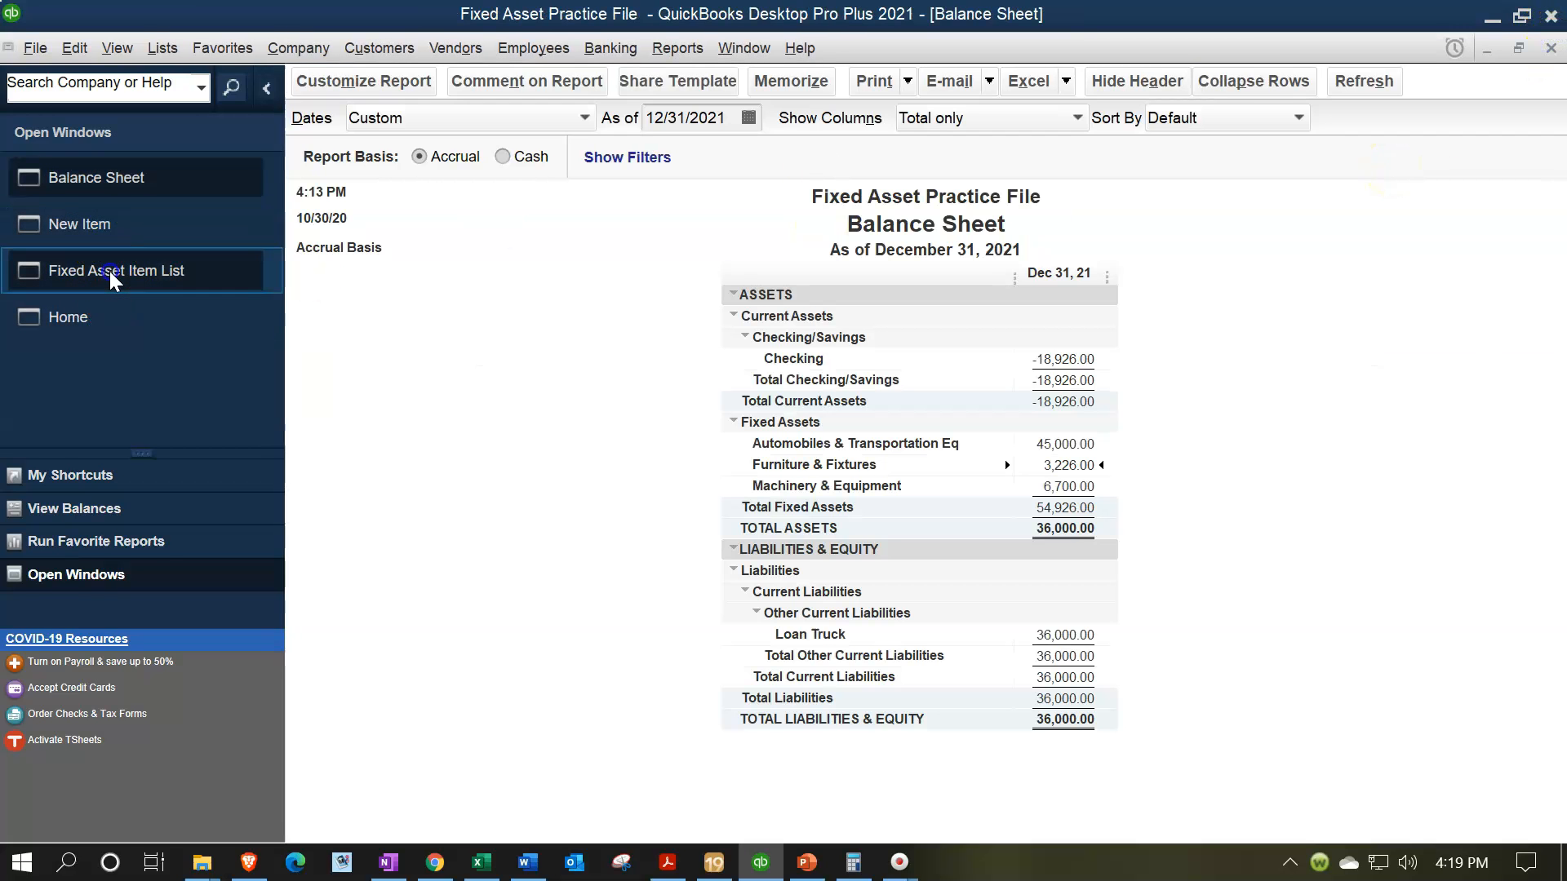
click(110, 271)
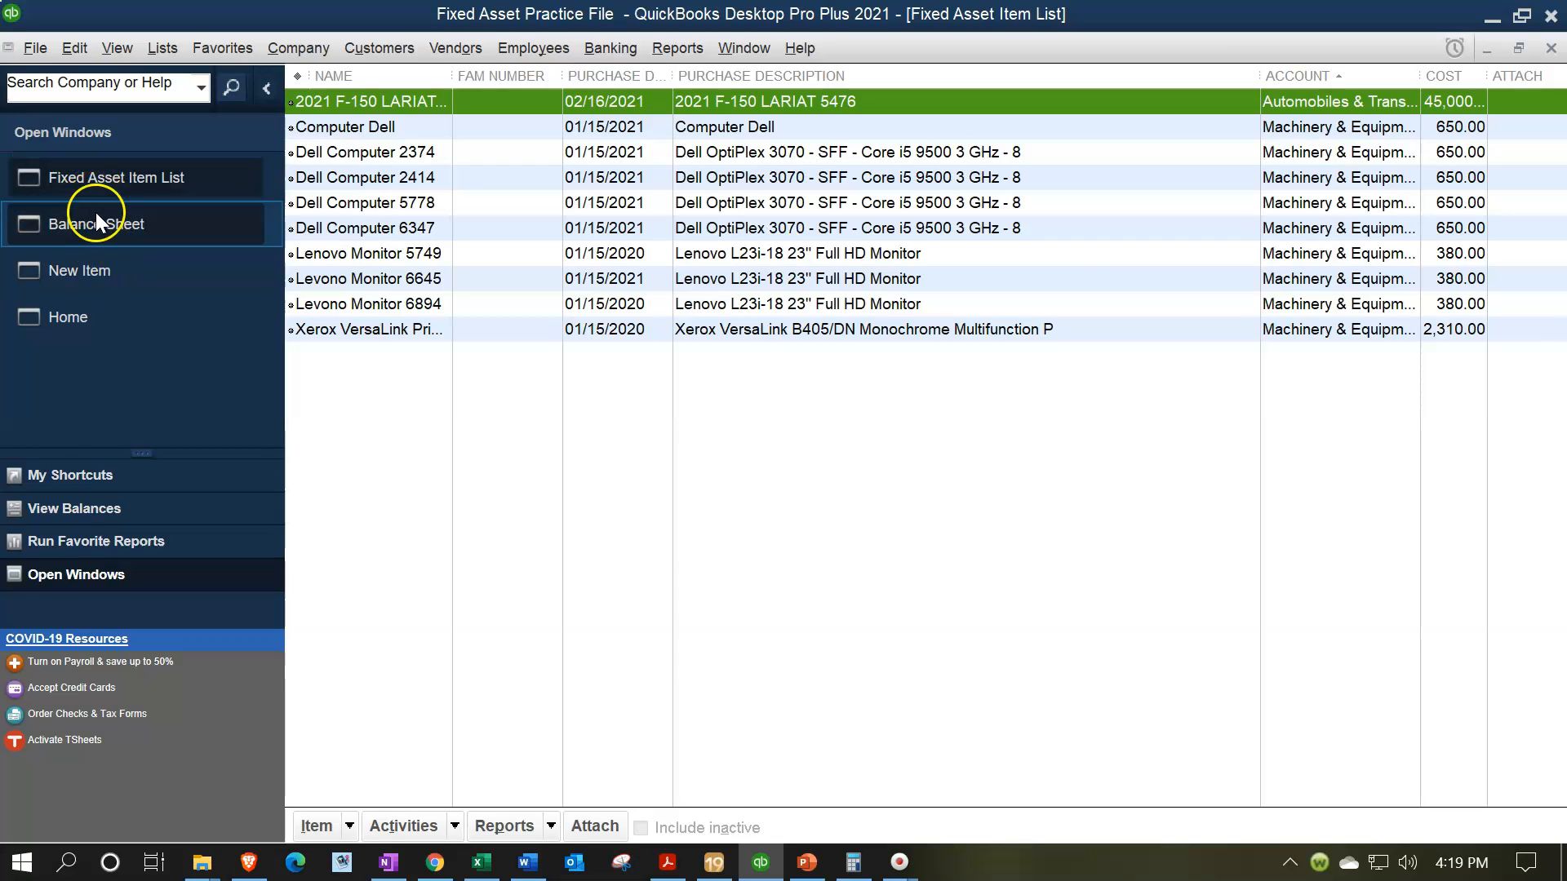
click(163, 273)
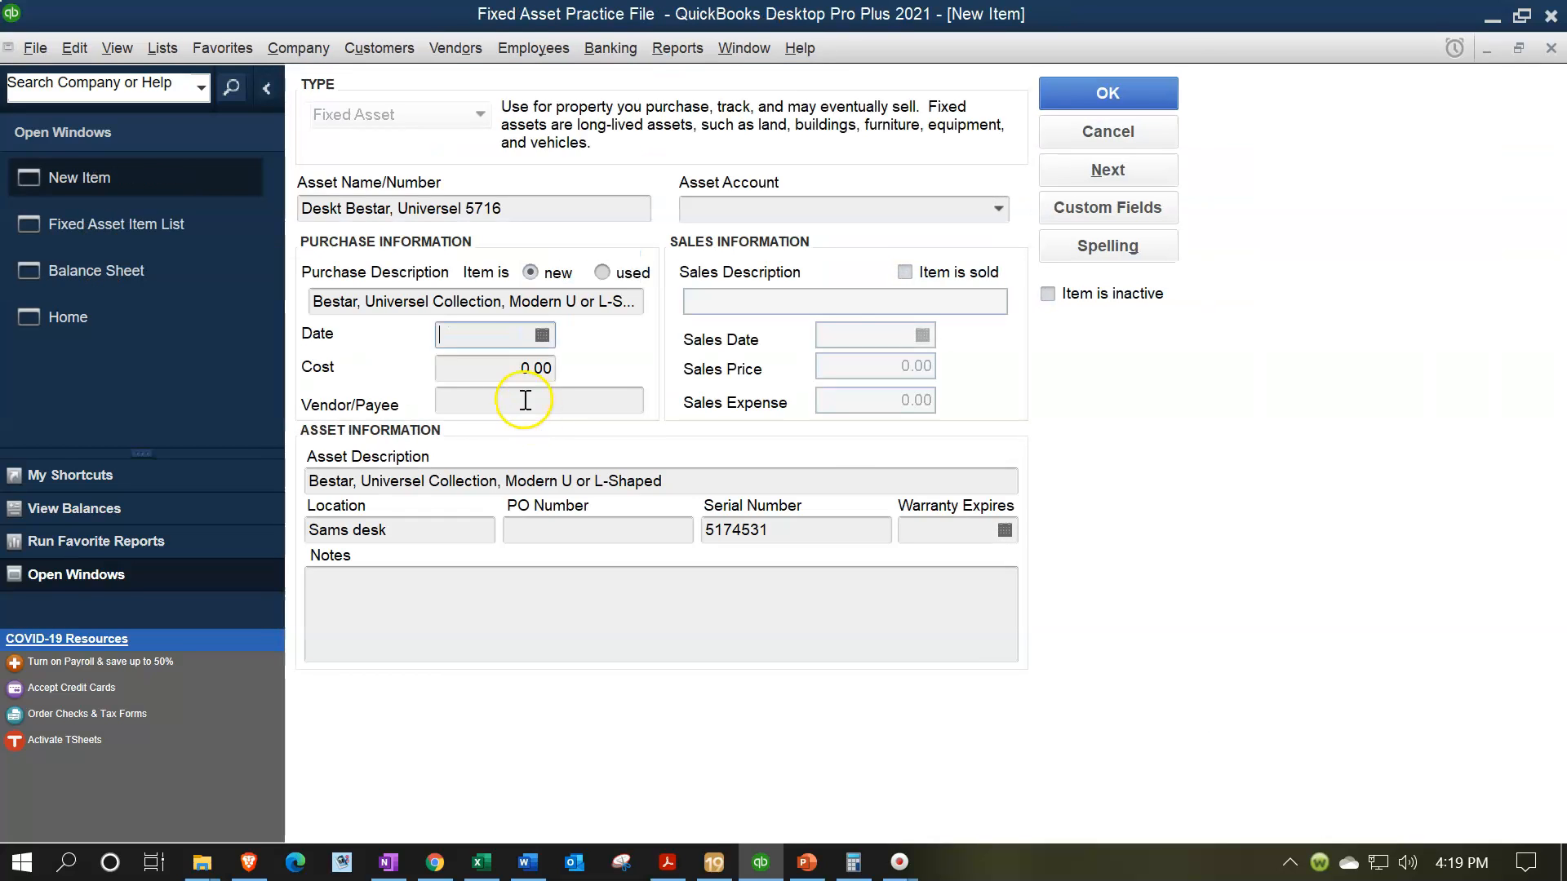
text(02/16/)
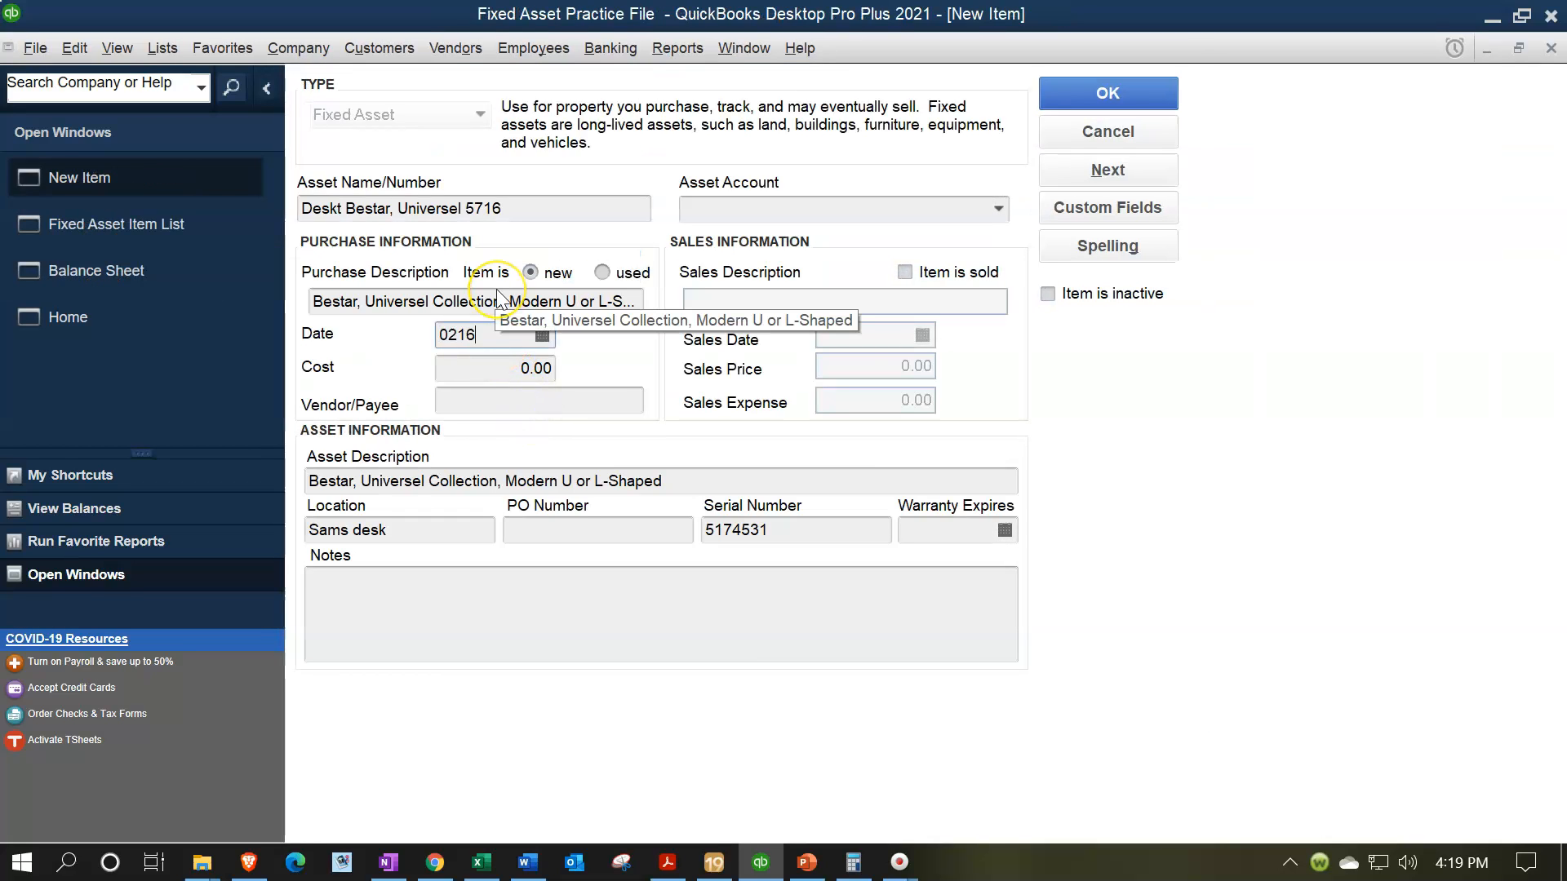
text(2021)
key(Tab)
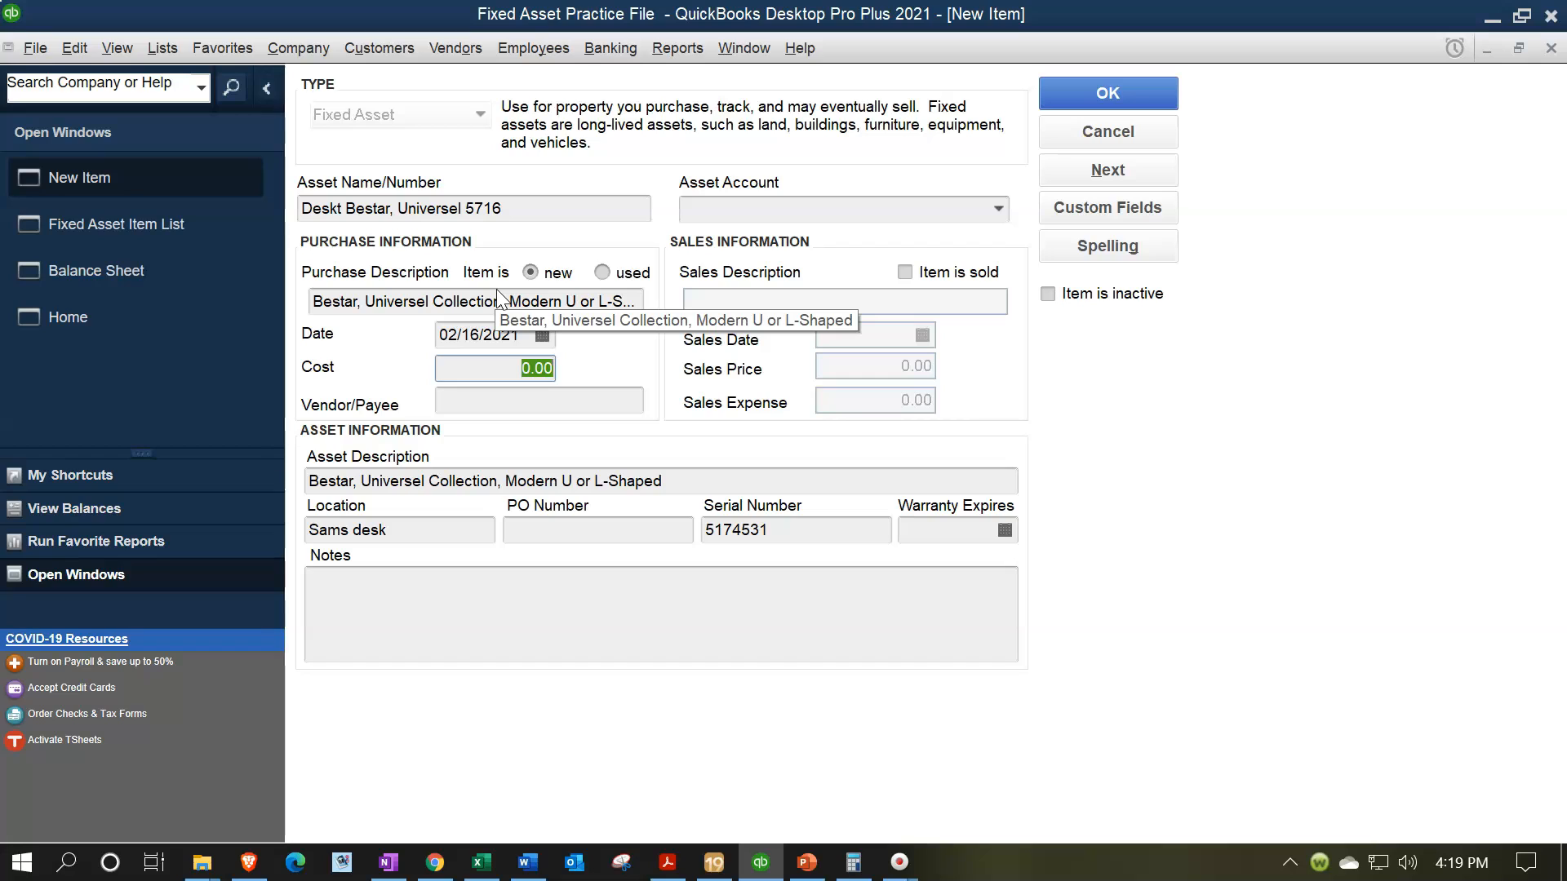
- Set the desk's cost to 753.00 and its vendor to Amazon
text(753)
key(Tab)
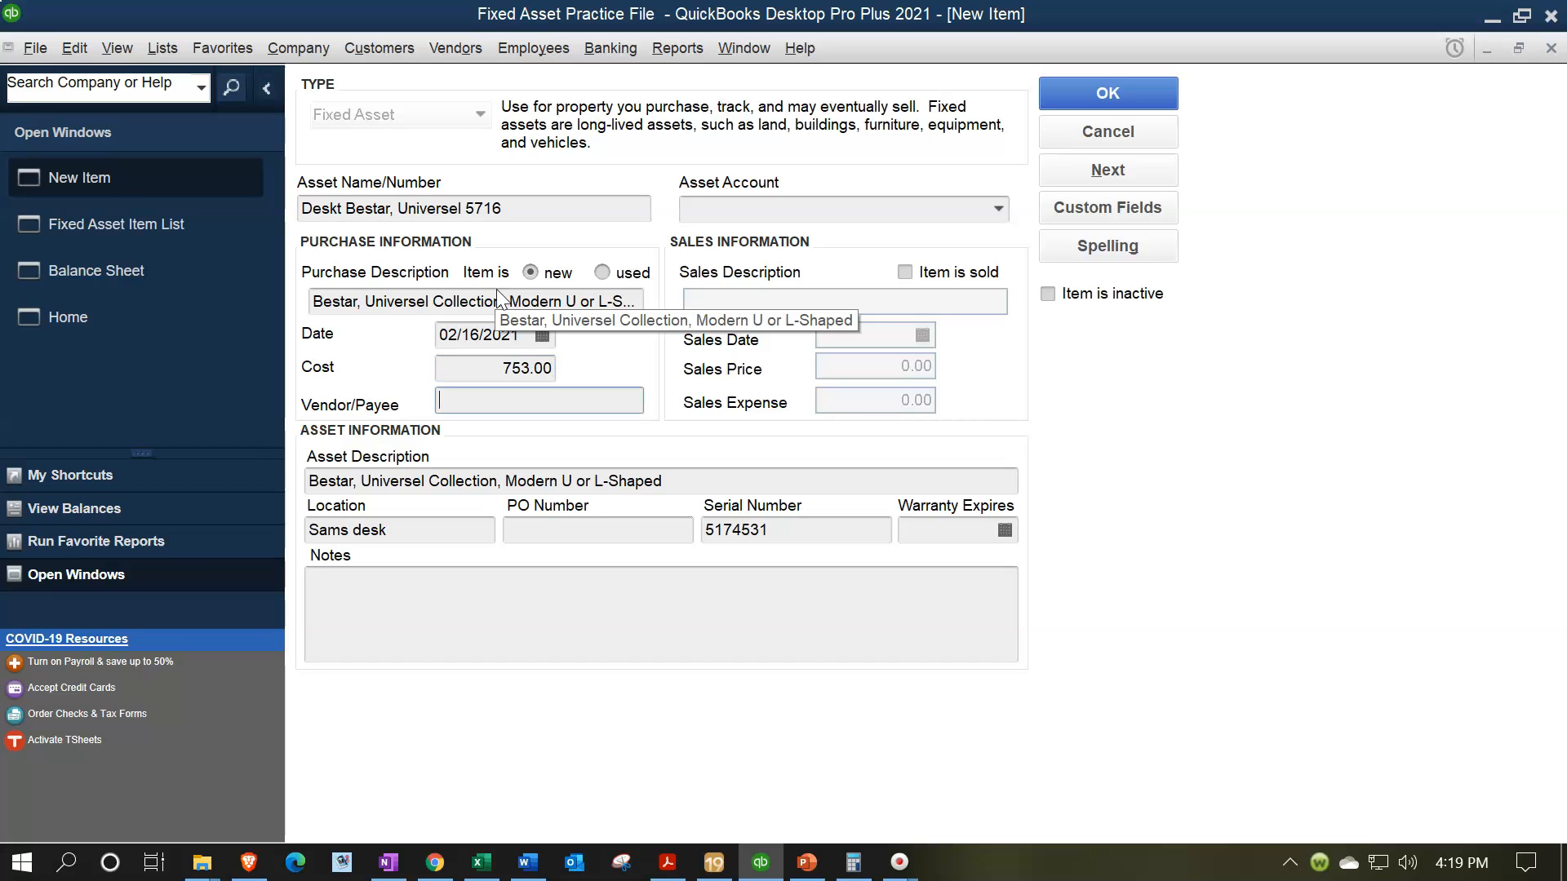
text(Amazon)
key(Tab)
key(Tab)
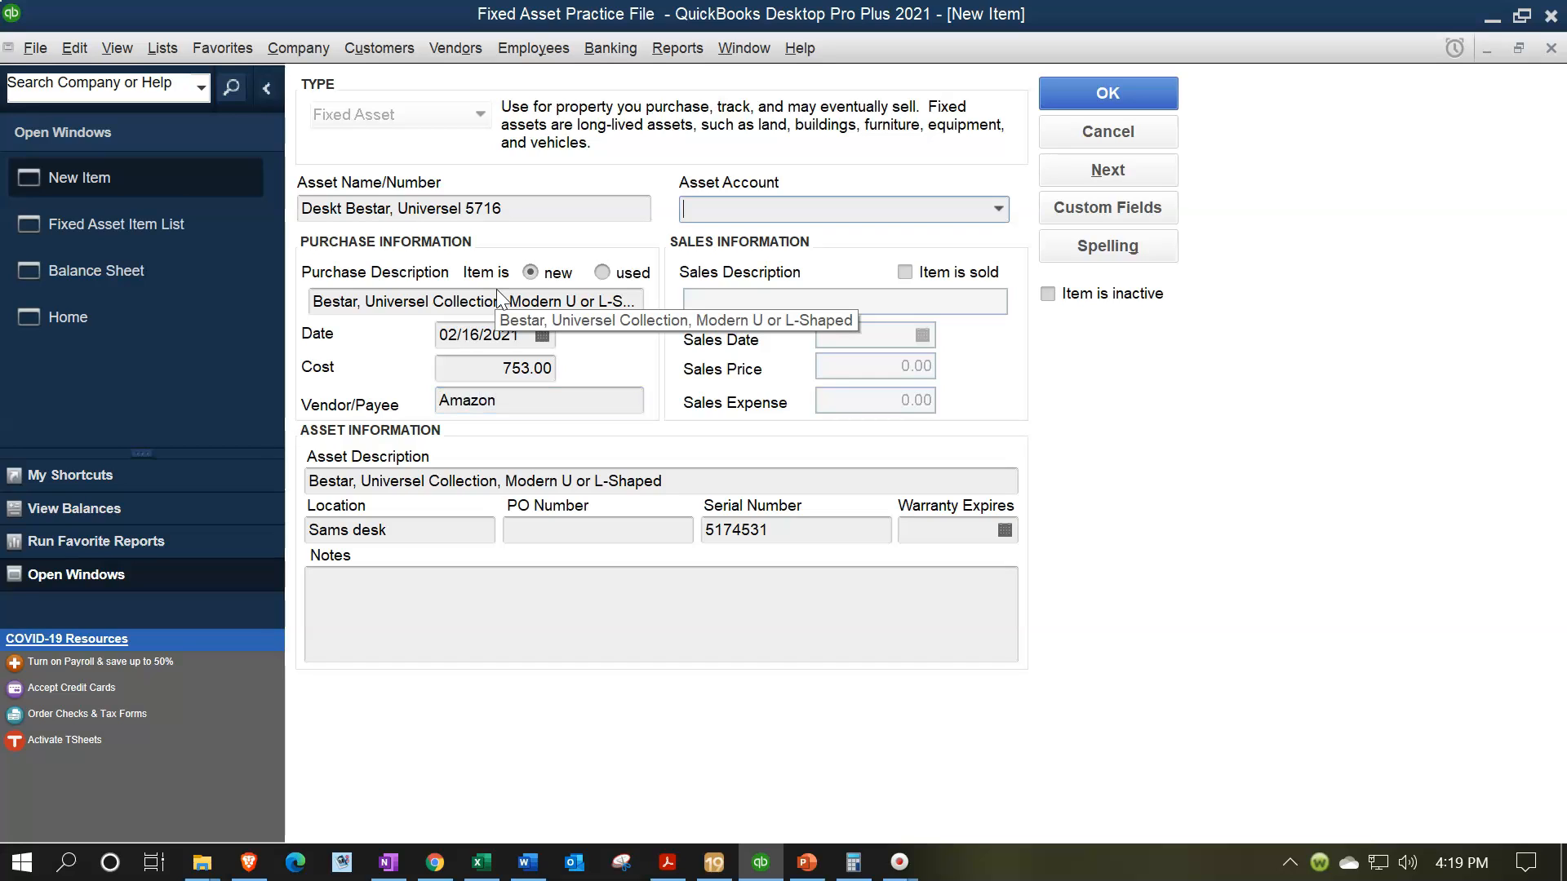
key(Tab)
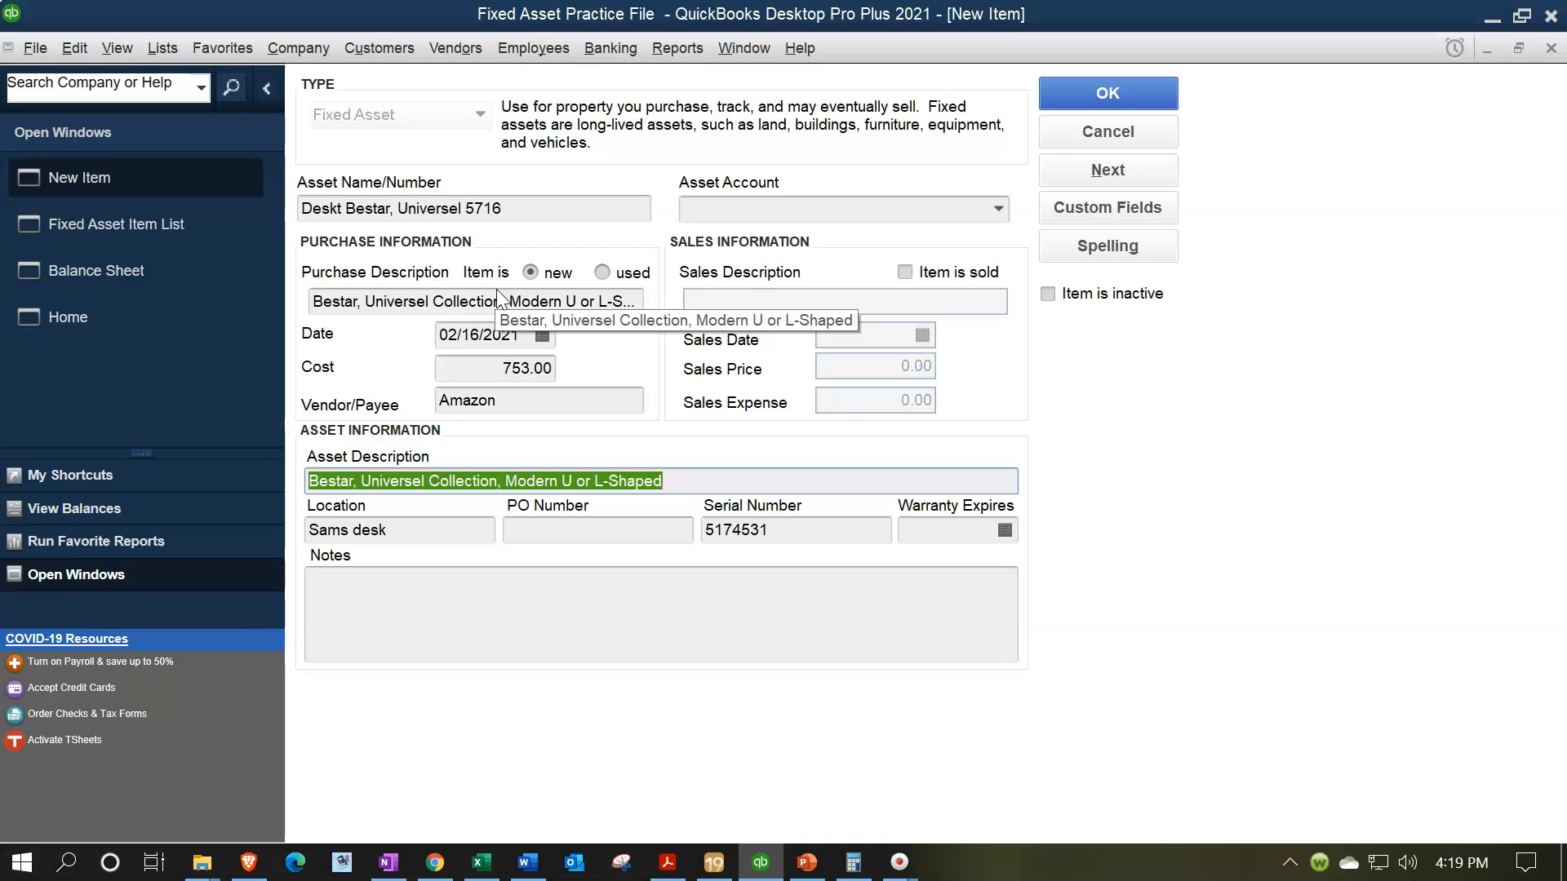
- Assign the desk to the Furniture & Fixtures asset account and save it, ignoring all spelling suggestions, to start another item
click(998, 209)
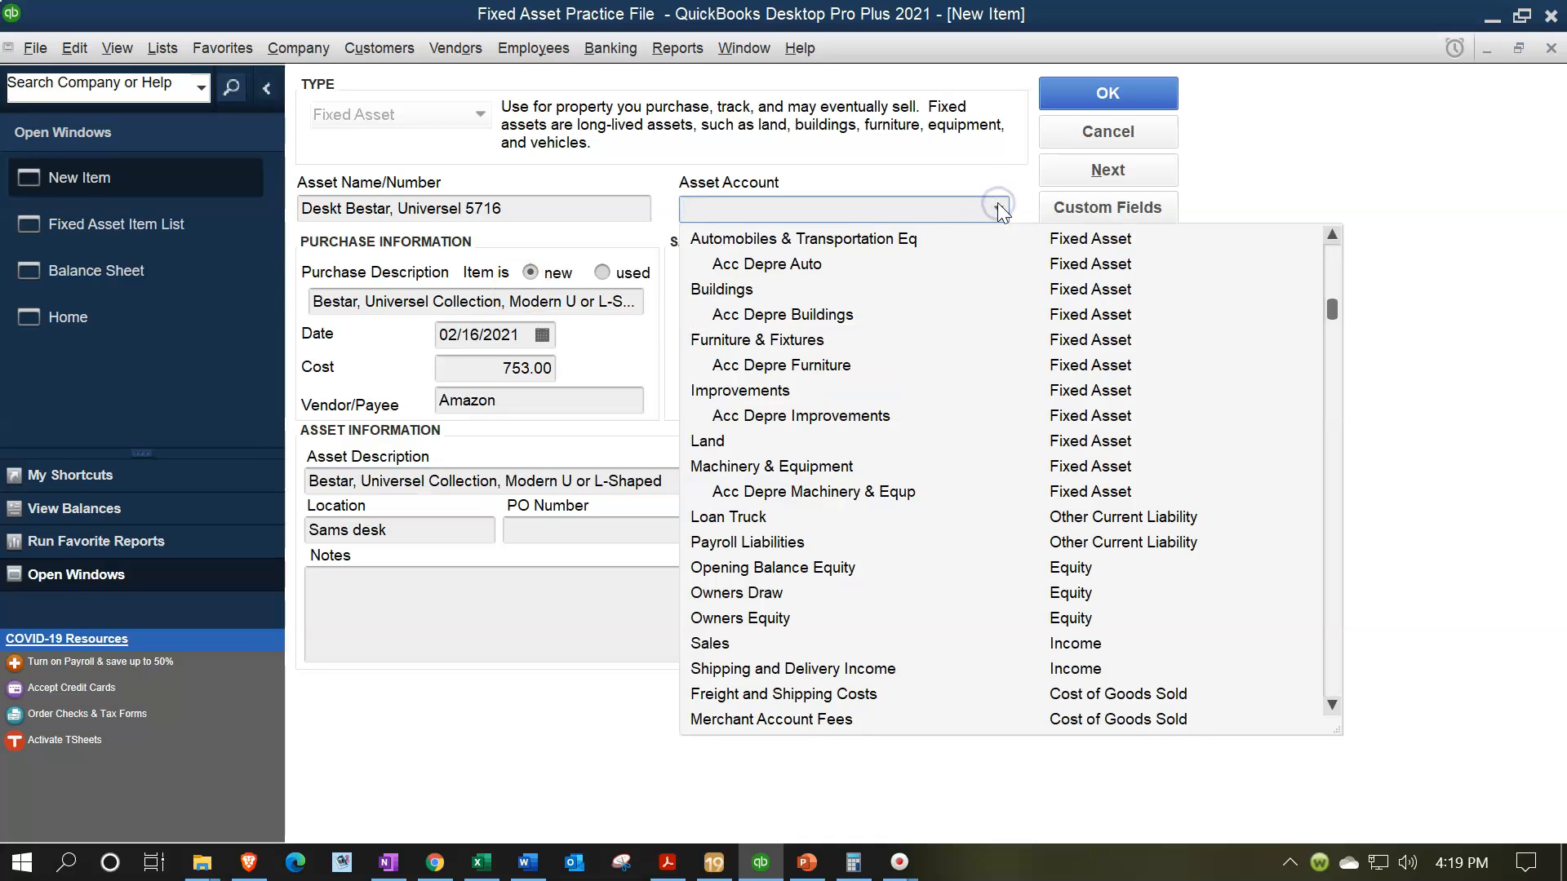
click(814, 339)
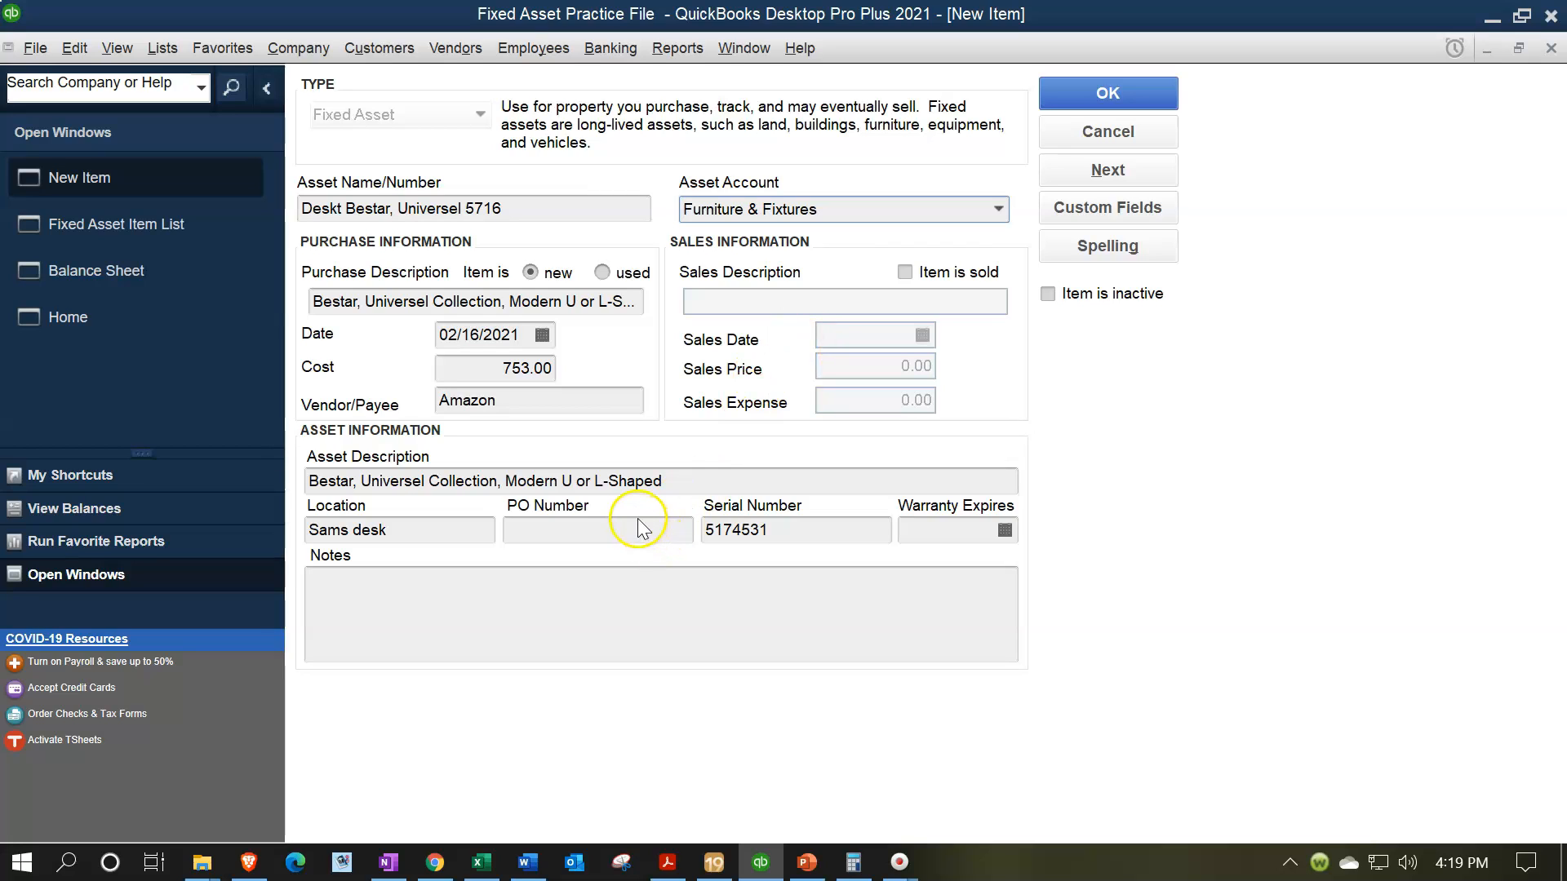
click(1084, 179)
click(957, 516)
click(962, 517)
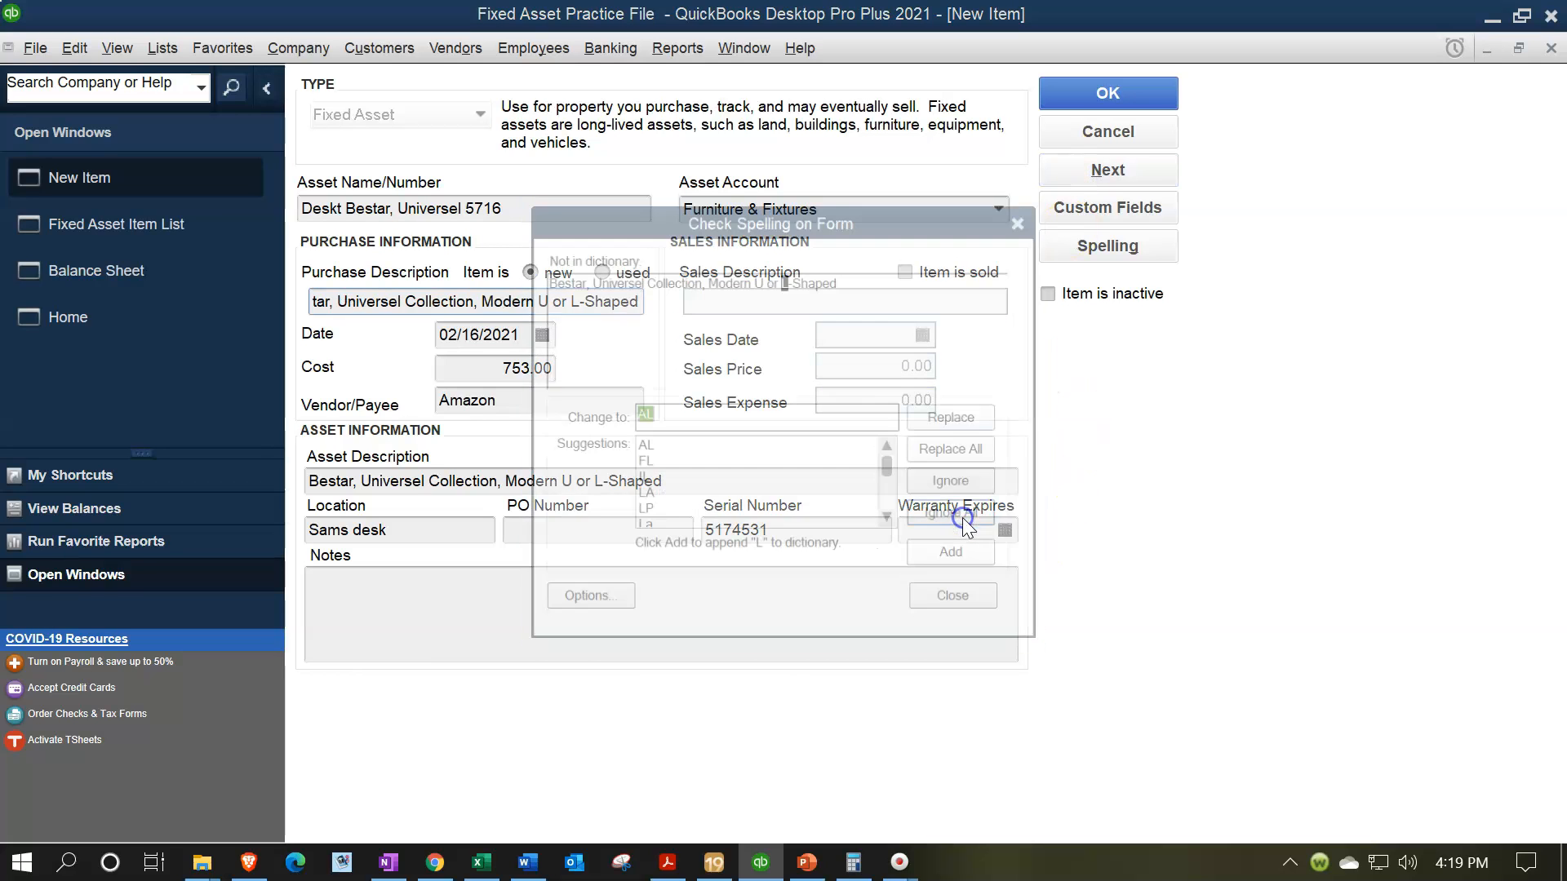
click(962, 517)
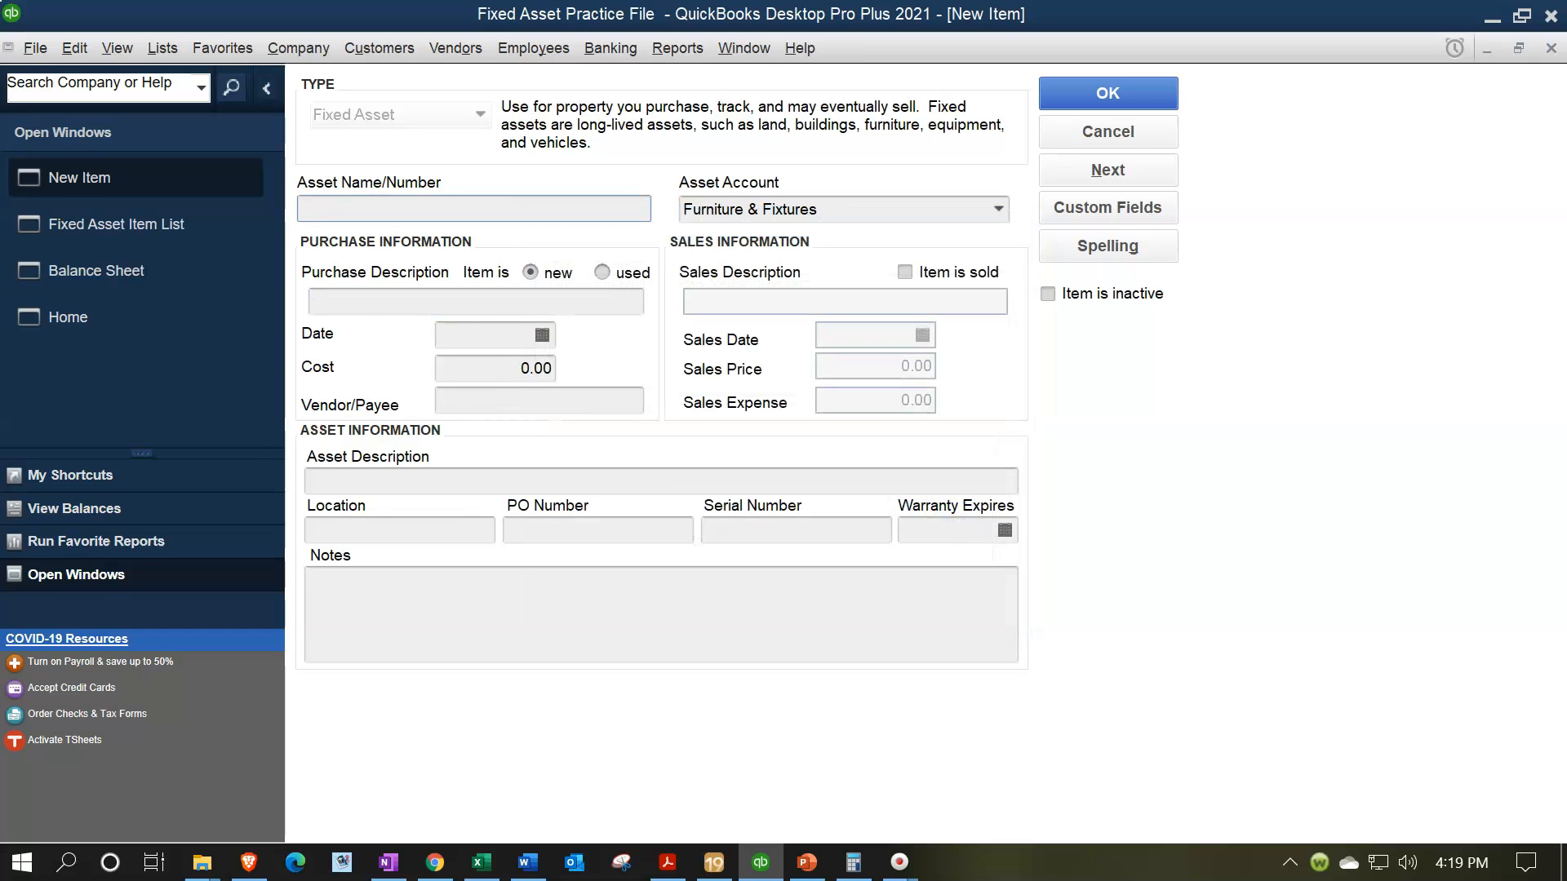
- Enter "Couch Hoelegance 5175" as the asset name of the new item
key(alt+Tab)
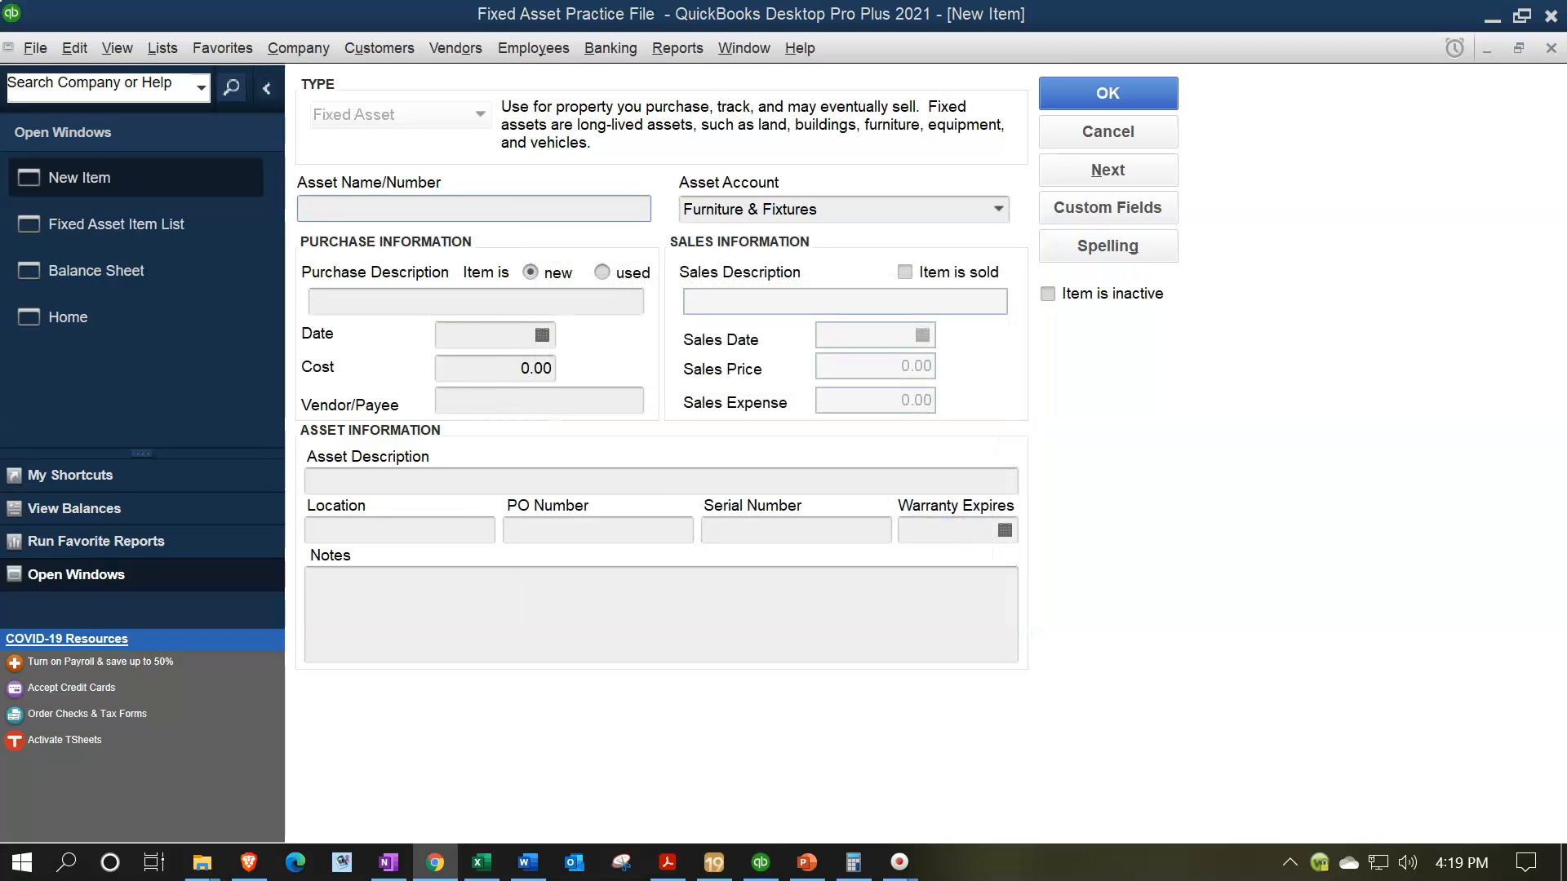
key(alt+Tab)
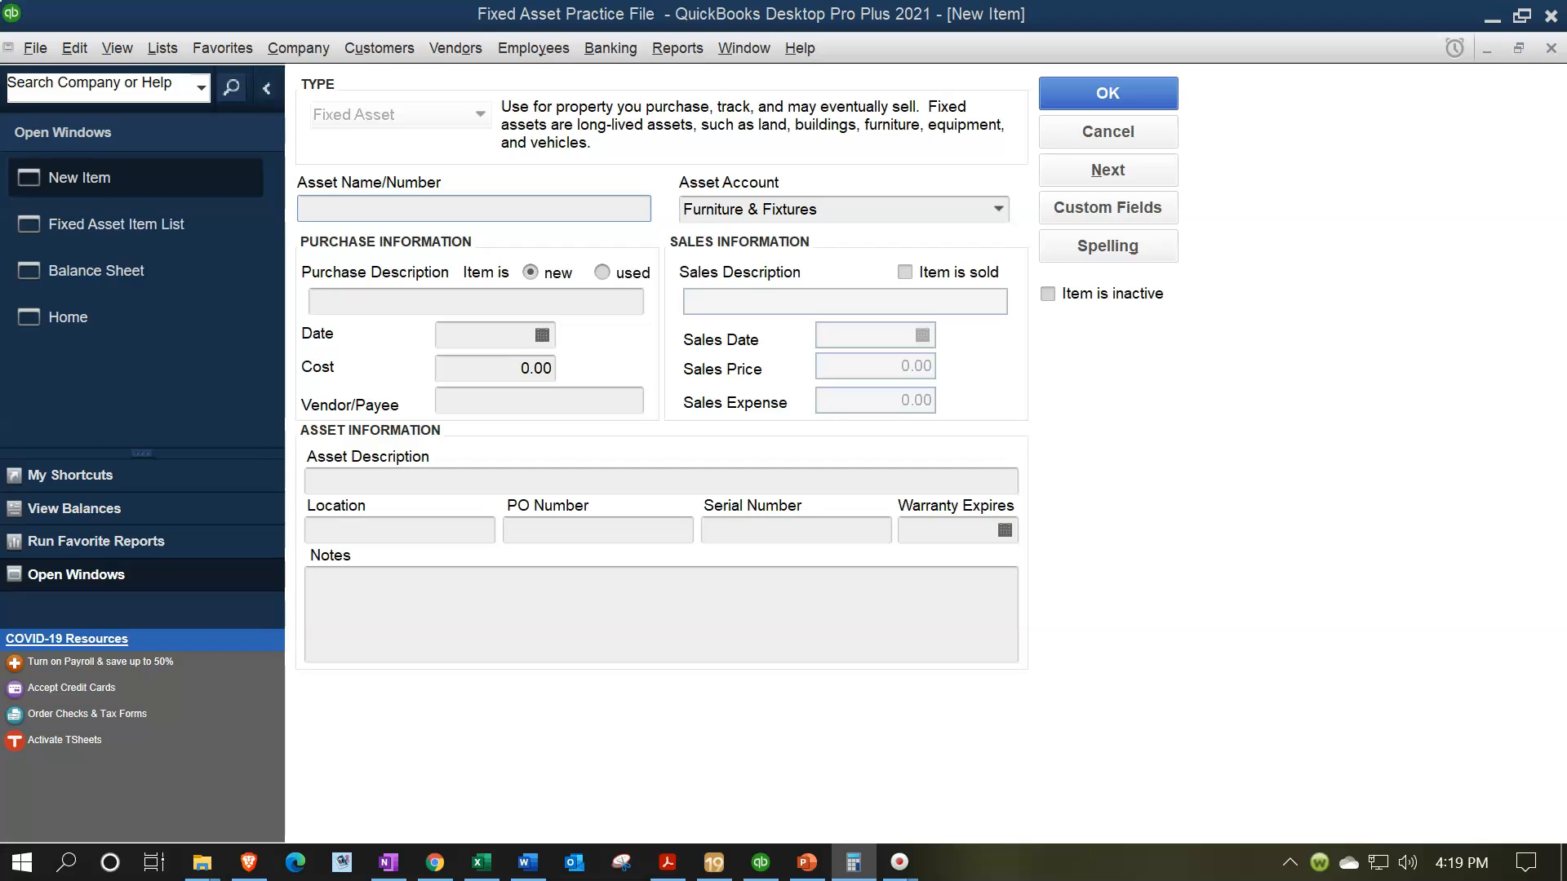
click(291, 205)
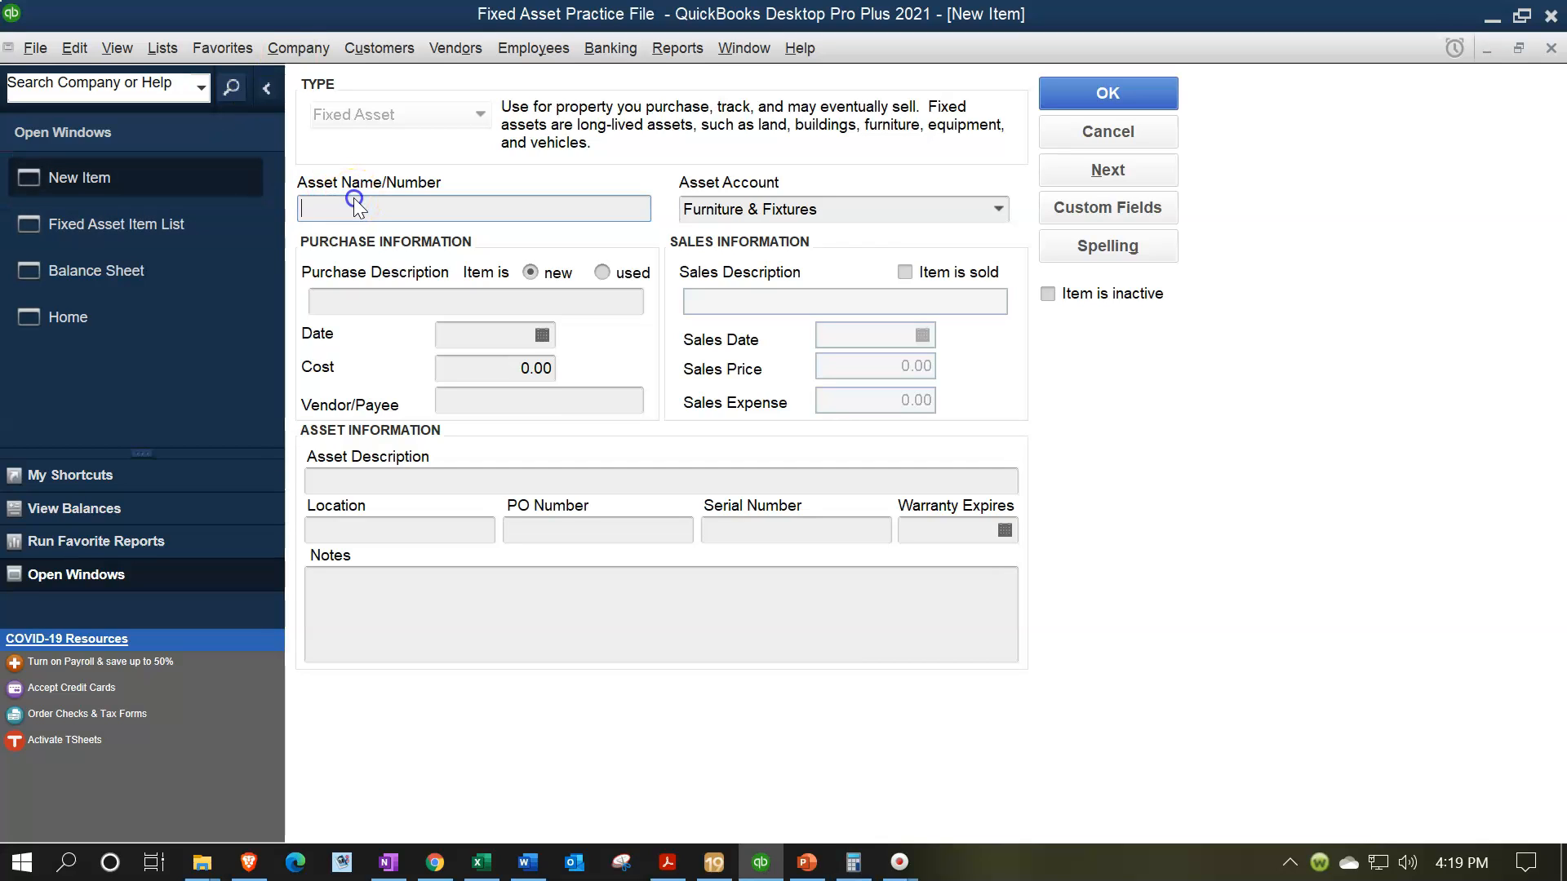
text(Couch Hoelegance)
key(Tab)
click(457, 209)
text(51)
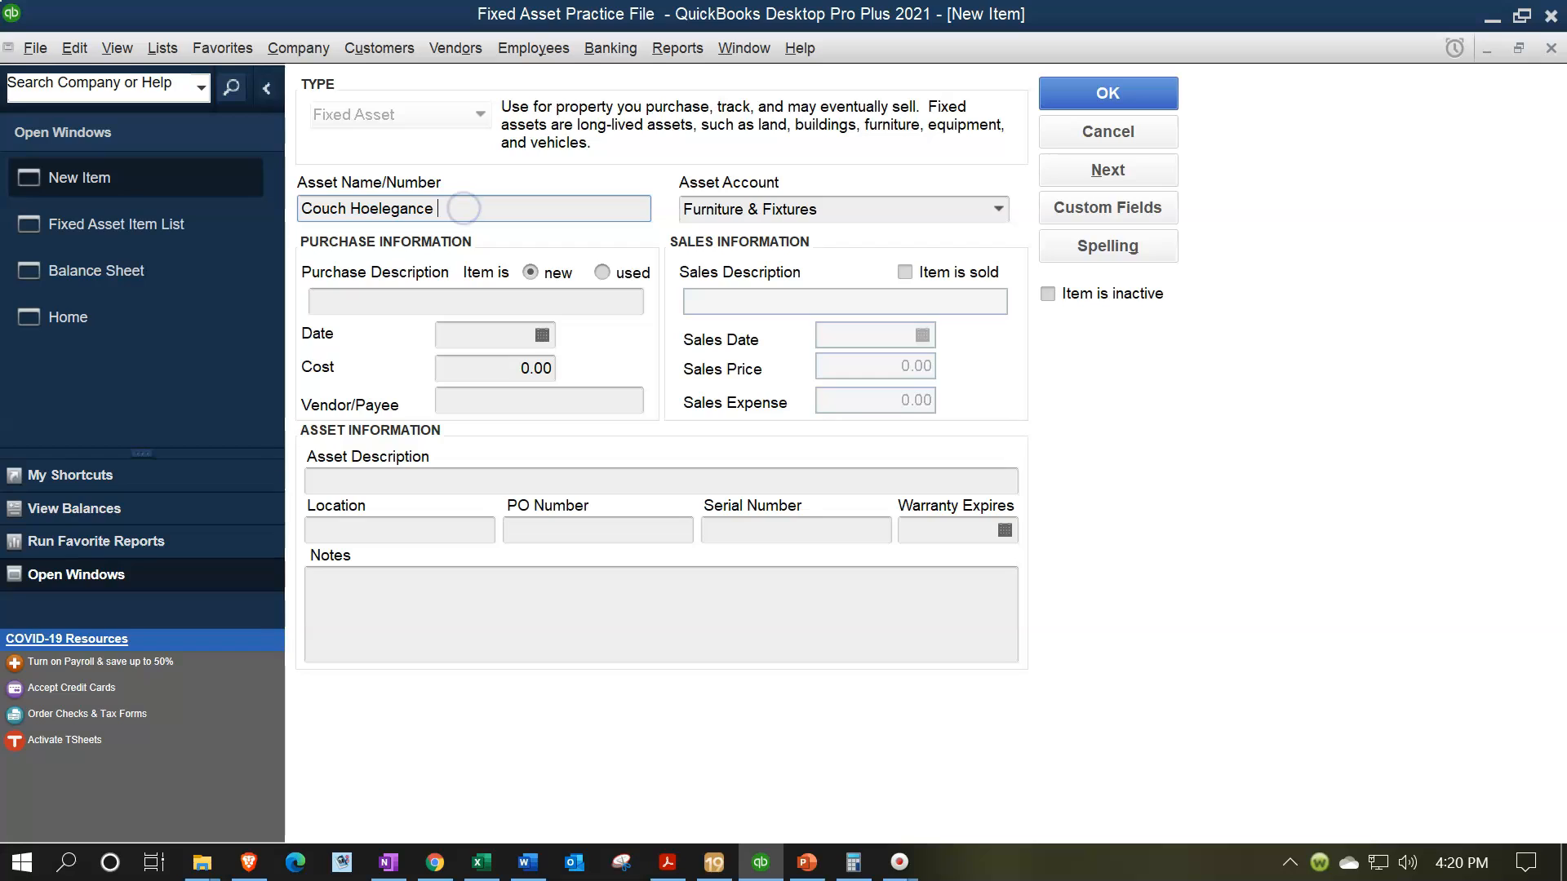
text(75)
- Enter "Homelegance 9805 Power Double Reclining Sofa, 86"" as the asset description and add the same text plus "W, Dark Gray" to the notes
key(alt+Tab)
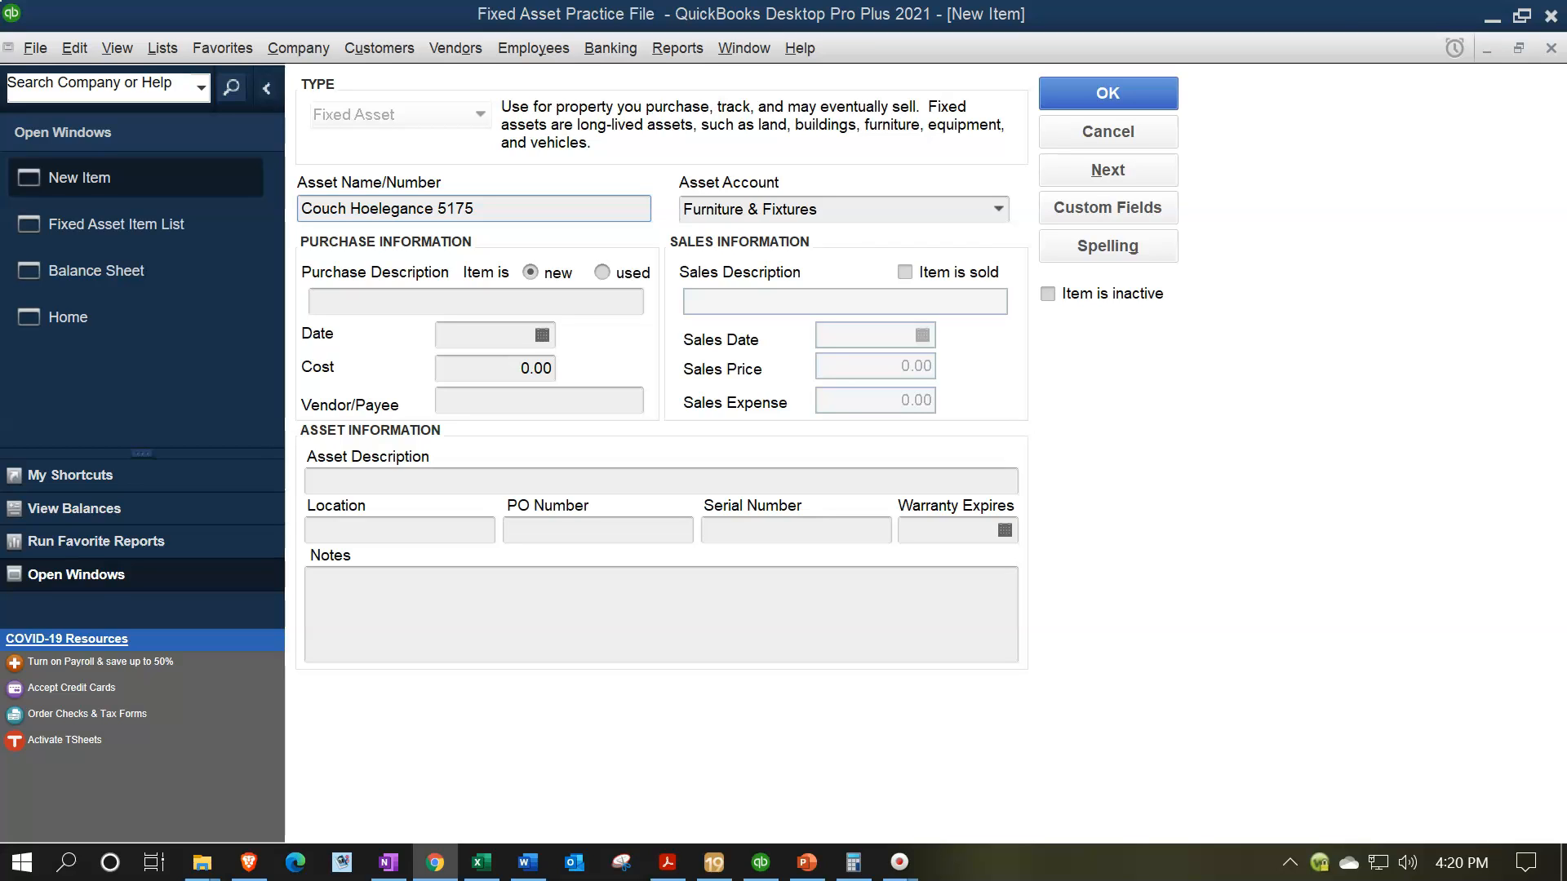
click(412, 482)
text(Homelegance 9805 Power Double Reclining Sofa, 86")
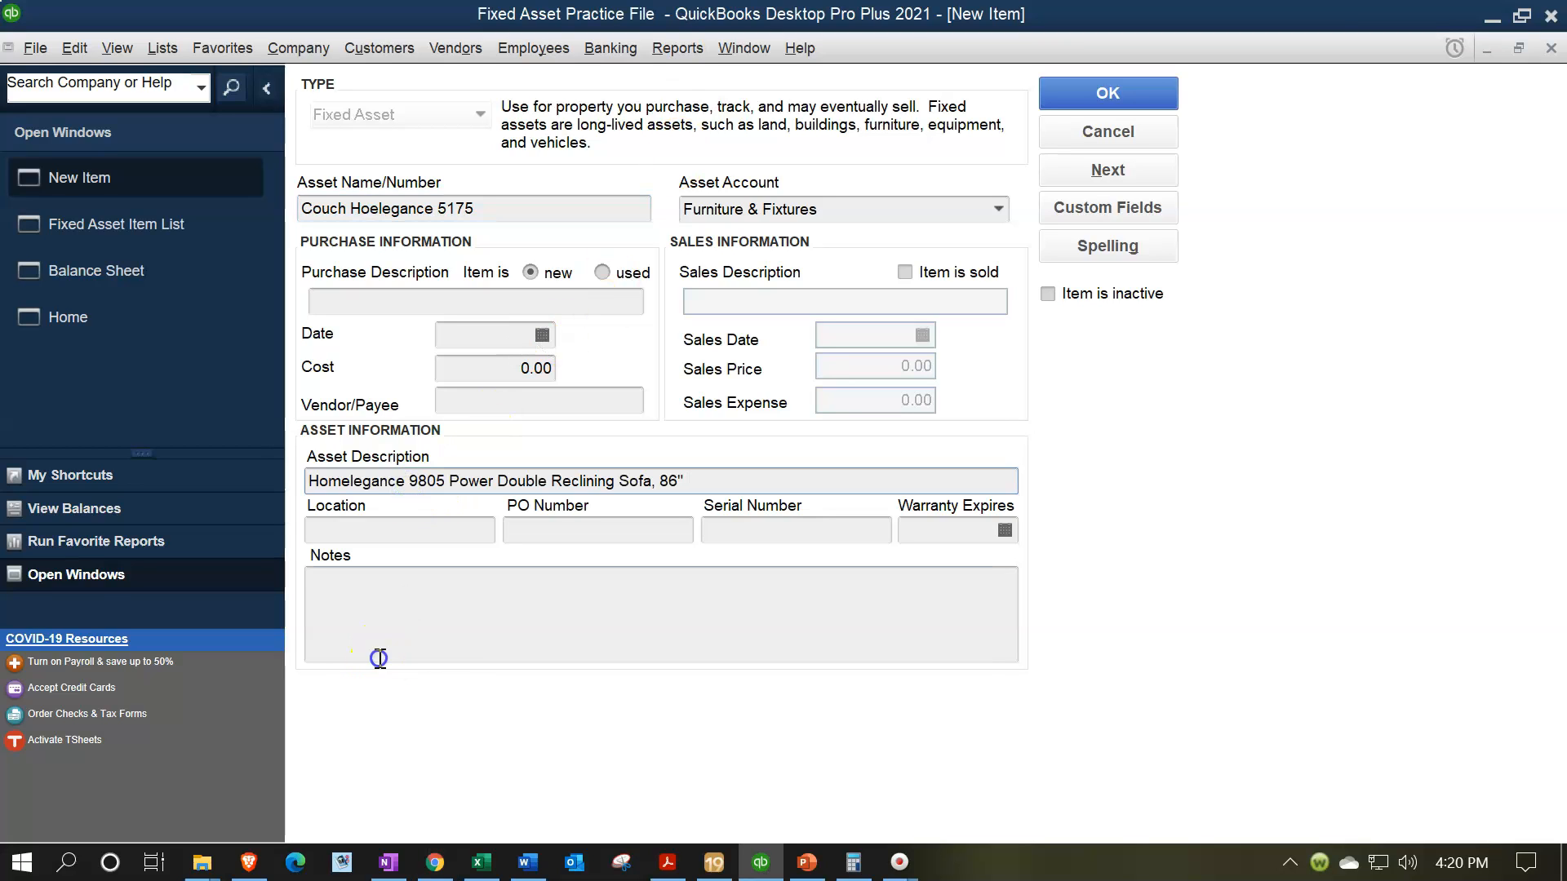
click(379, 658)
text(Homelegance 9805 Power Double Reclining Sofa, 86" W, Dark Gray)
- Set the couch's location to "Loby" and its serial number to 517543
click(360, 524)
text(Loby)
key(Tab)
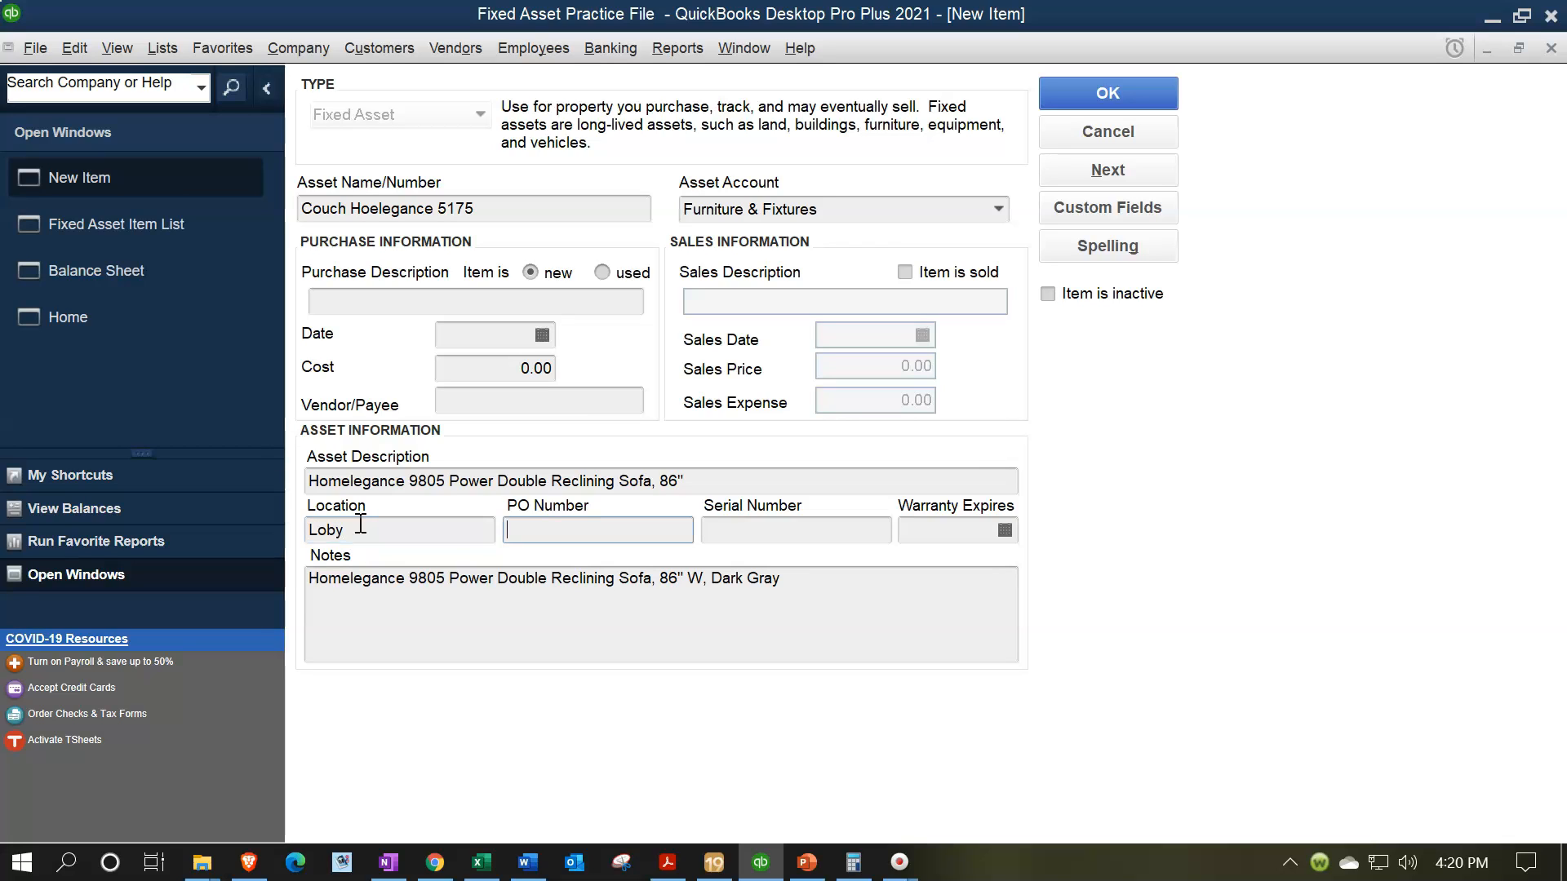
click(787, 531)
text(5)
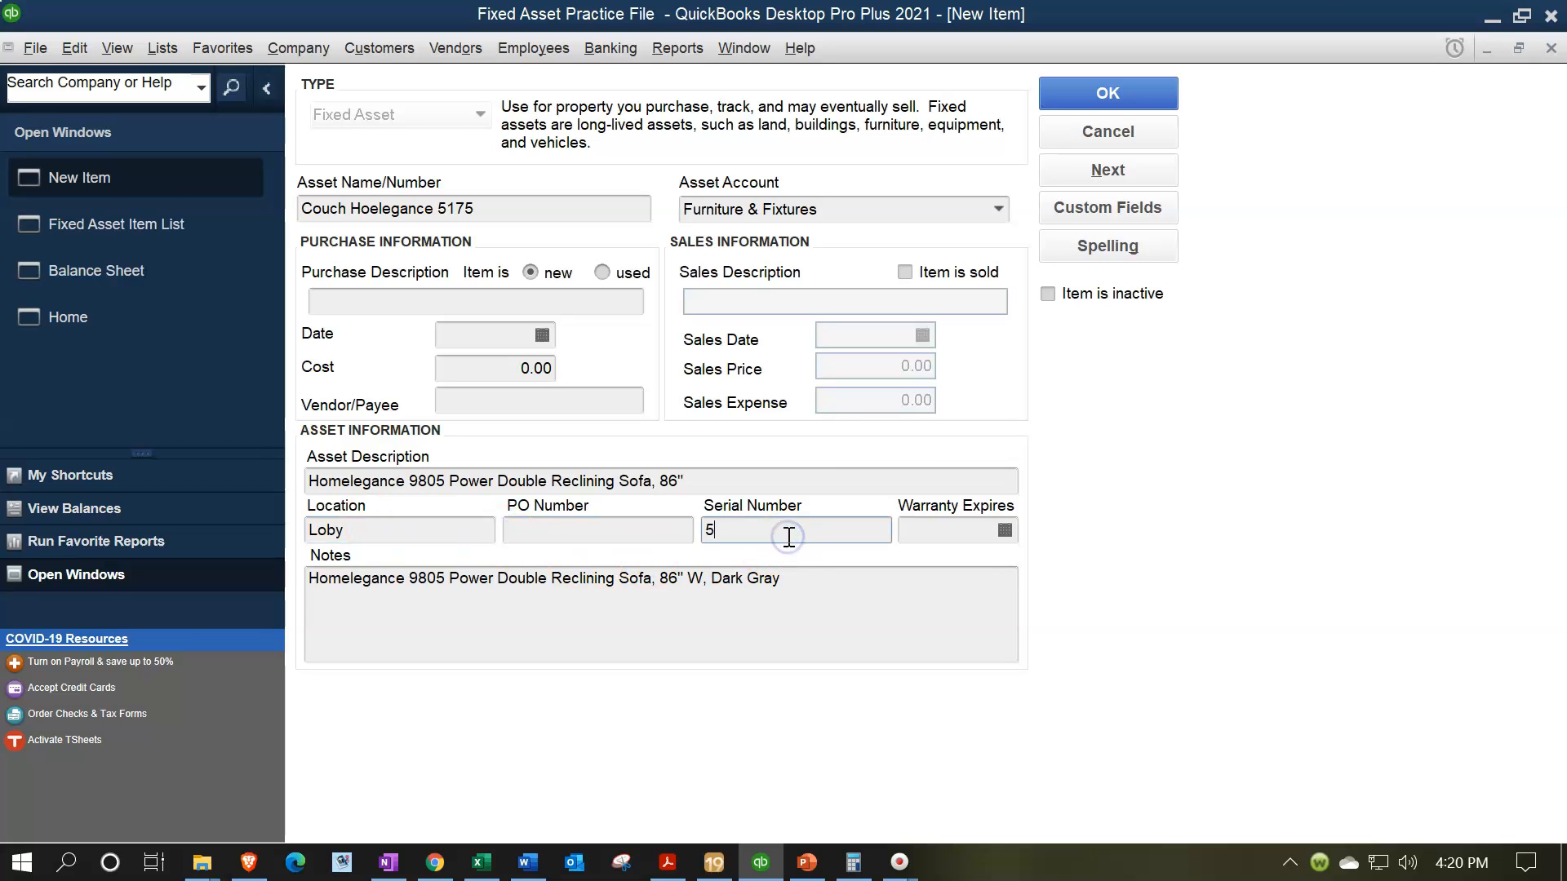
text(17543)
- Enter "Homelegance 9805 Power Double Reclining Sofa, 86"" as the purchase description and 02/16/2021 as the purchase date
key(alt+Tab)
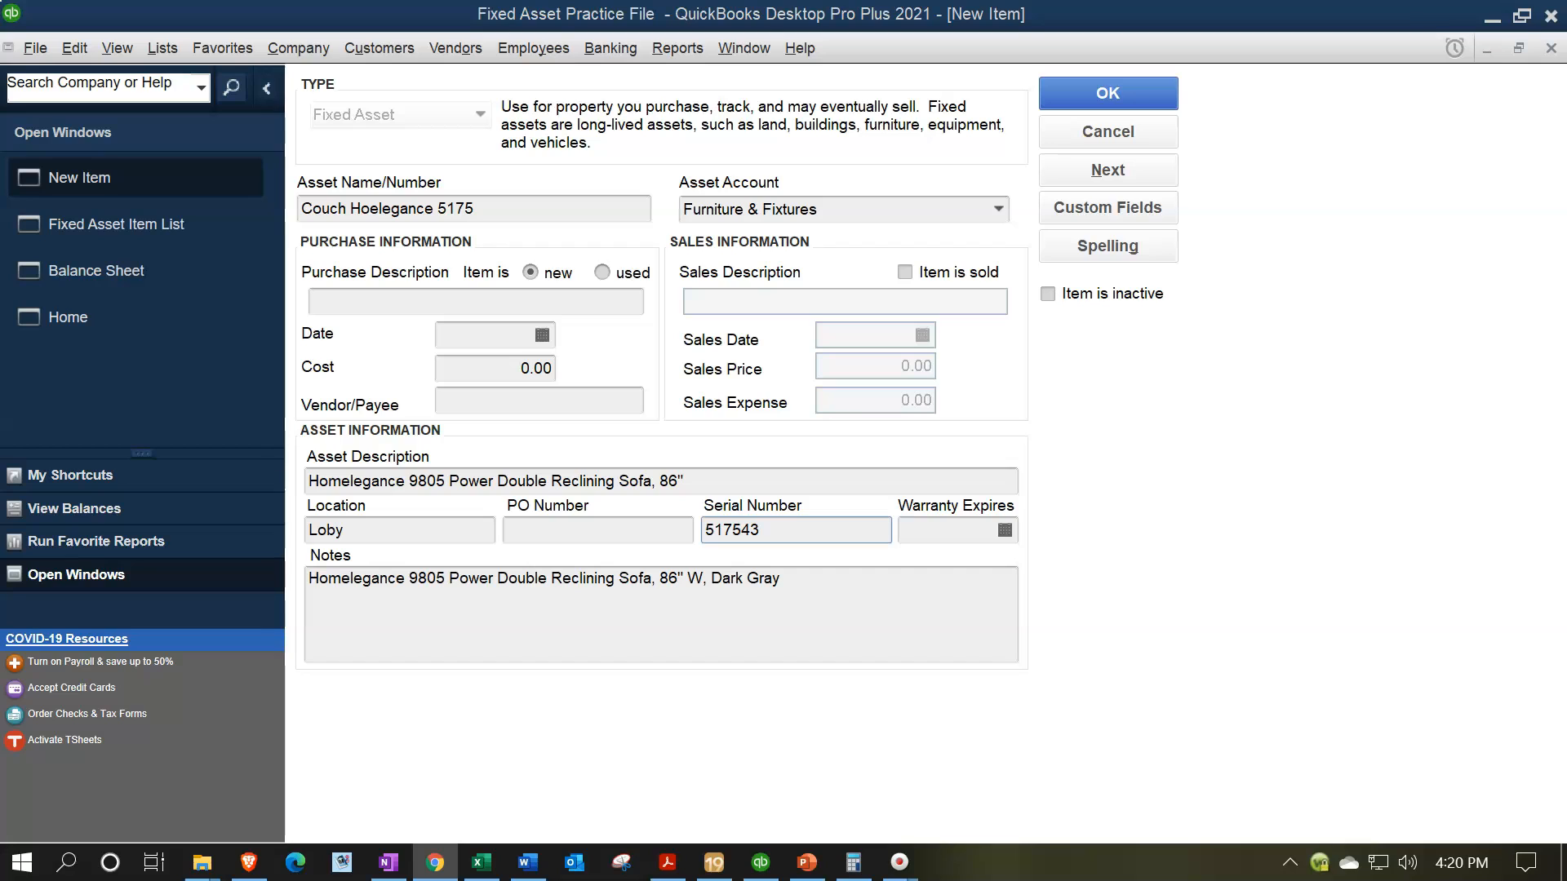
click(350, 301)
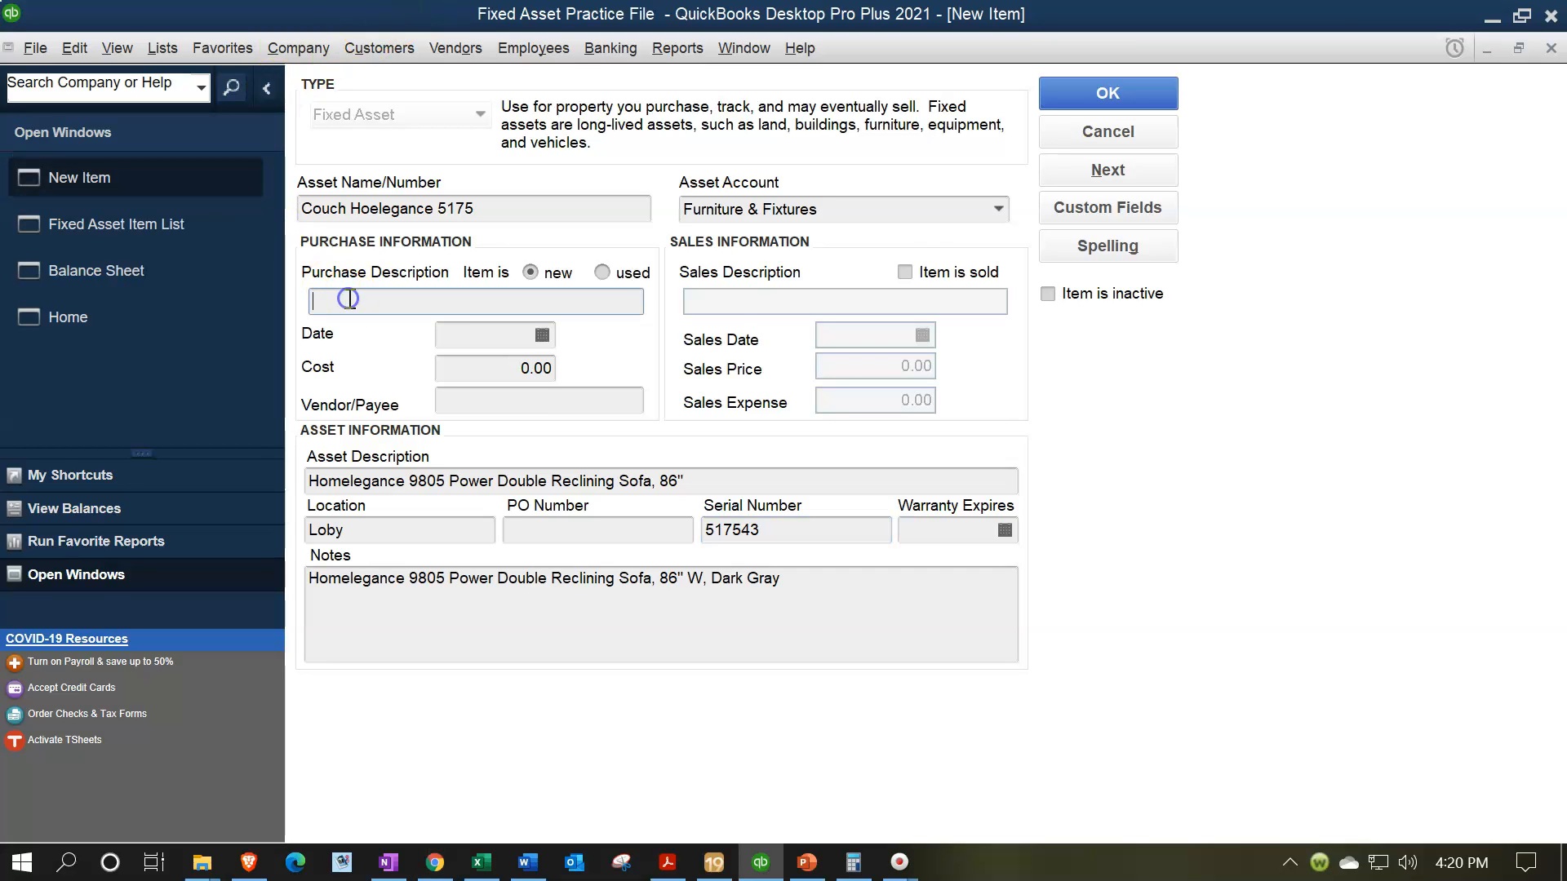
text(Homelegance 9805 Power Double Reclining Sofa, 86")
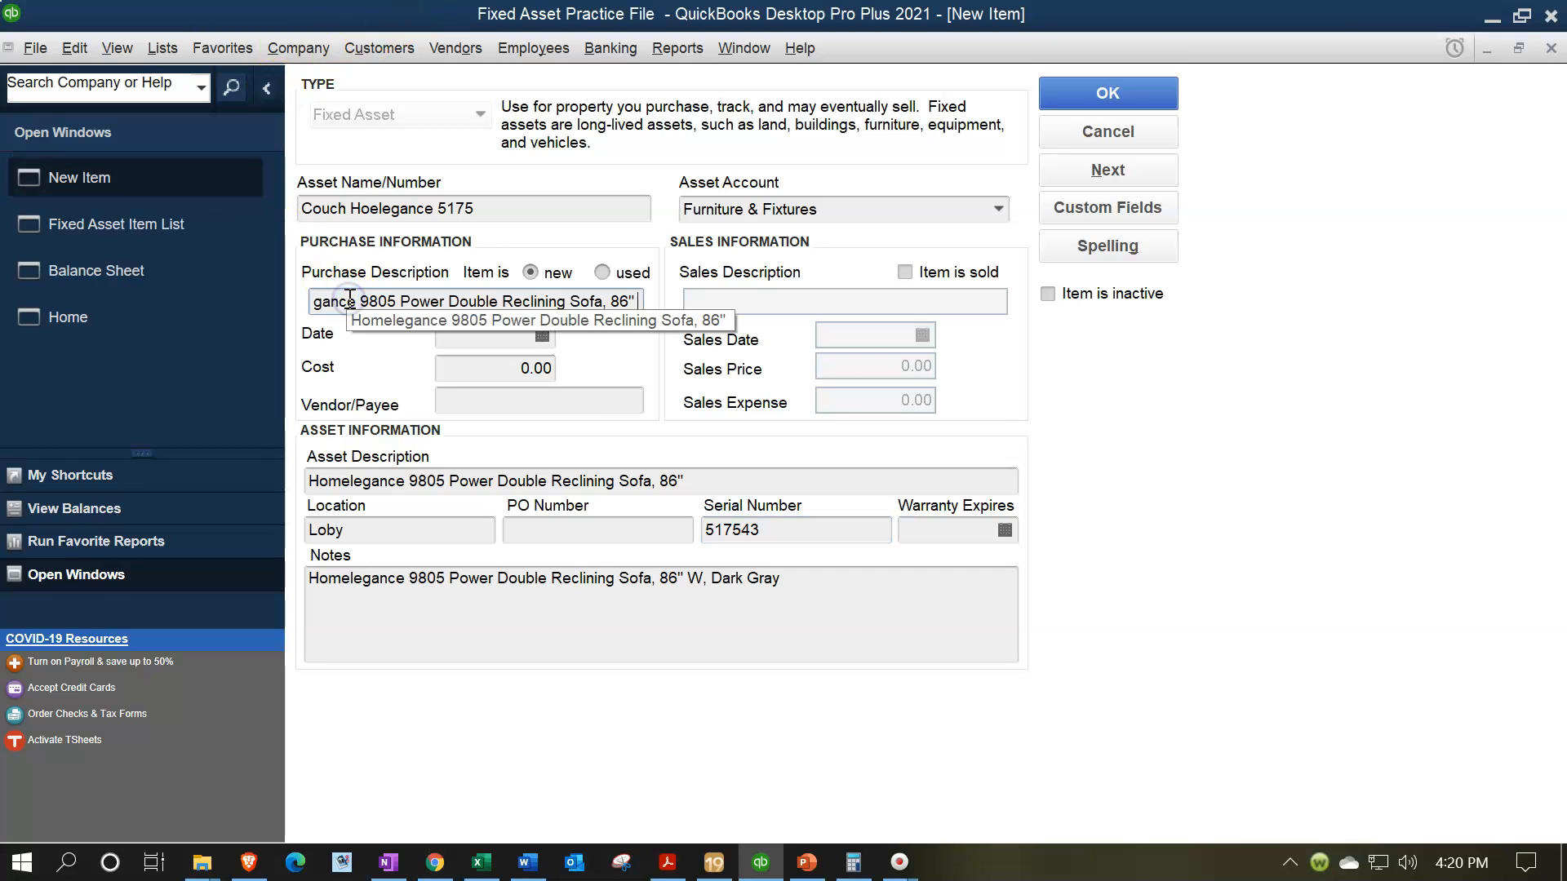
click(518, 334)
text(0216)
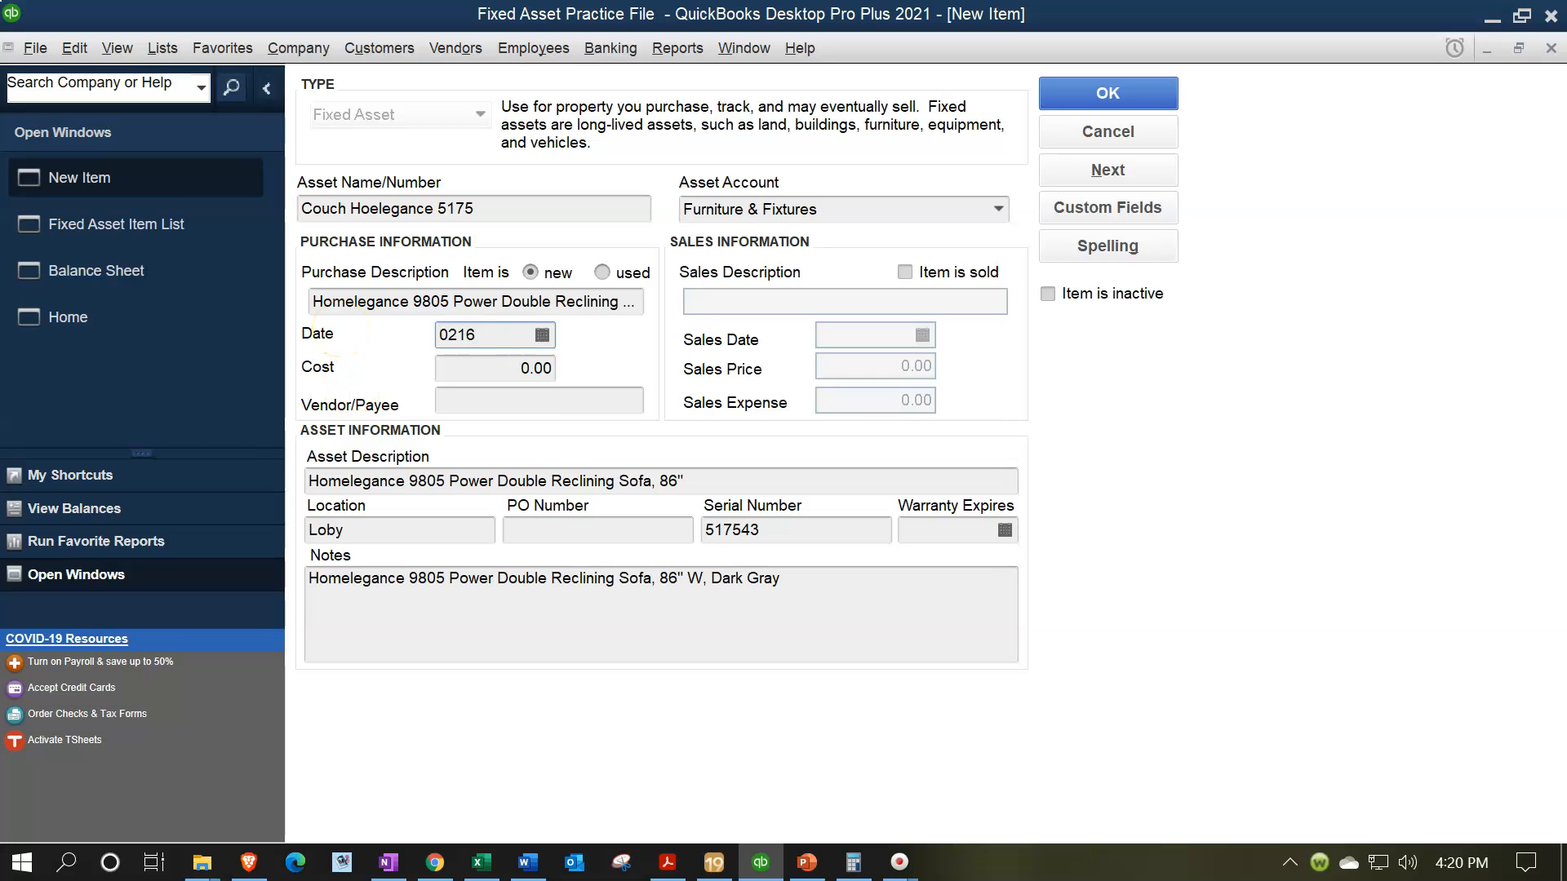
key(Tab)
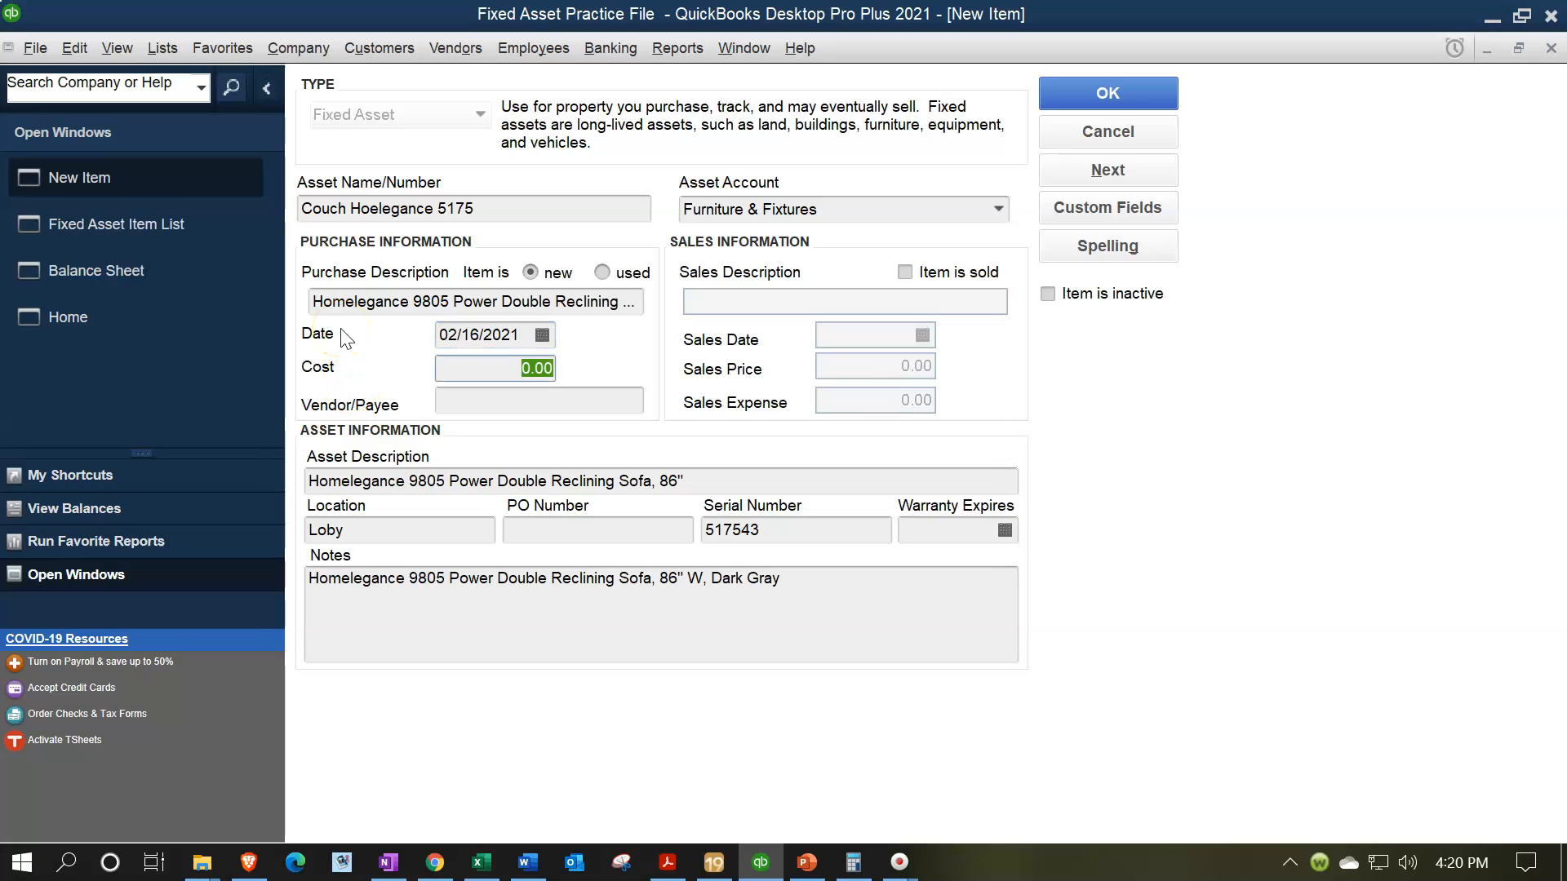
- Set the couch's cost to 1,126.00 and its vendor to Amazon
key(alt+Tab)
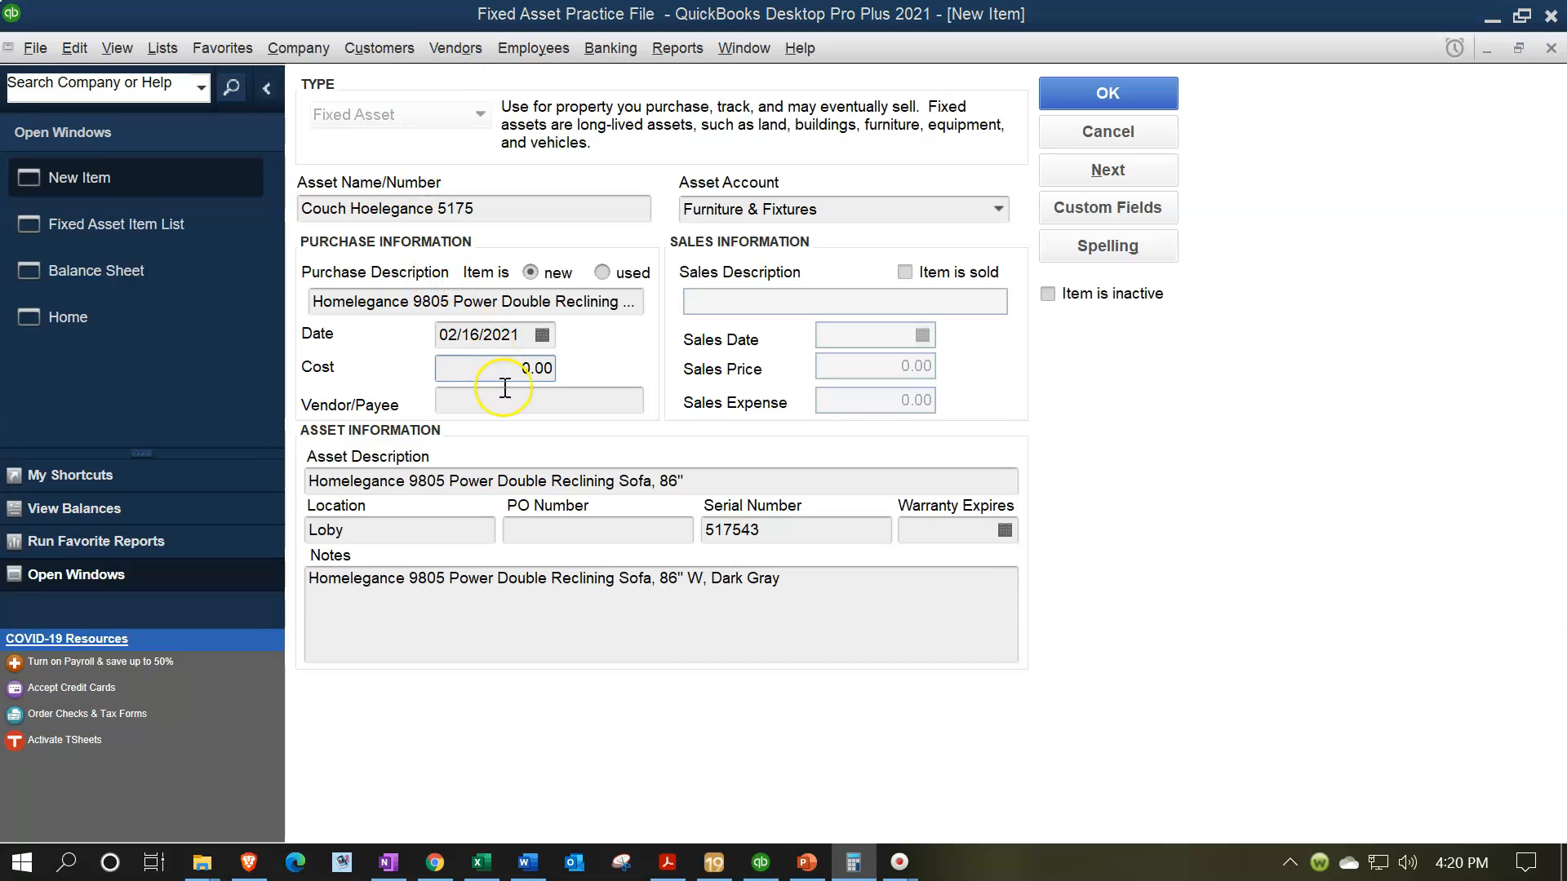
click(666, 194)
text(11)
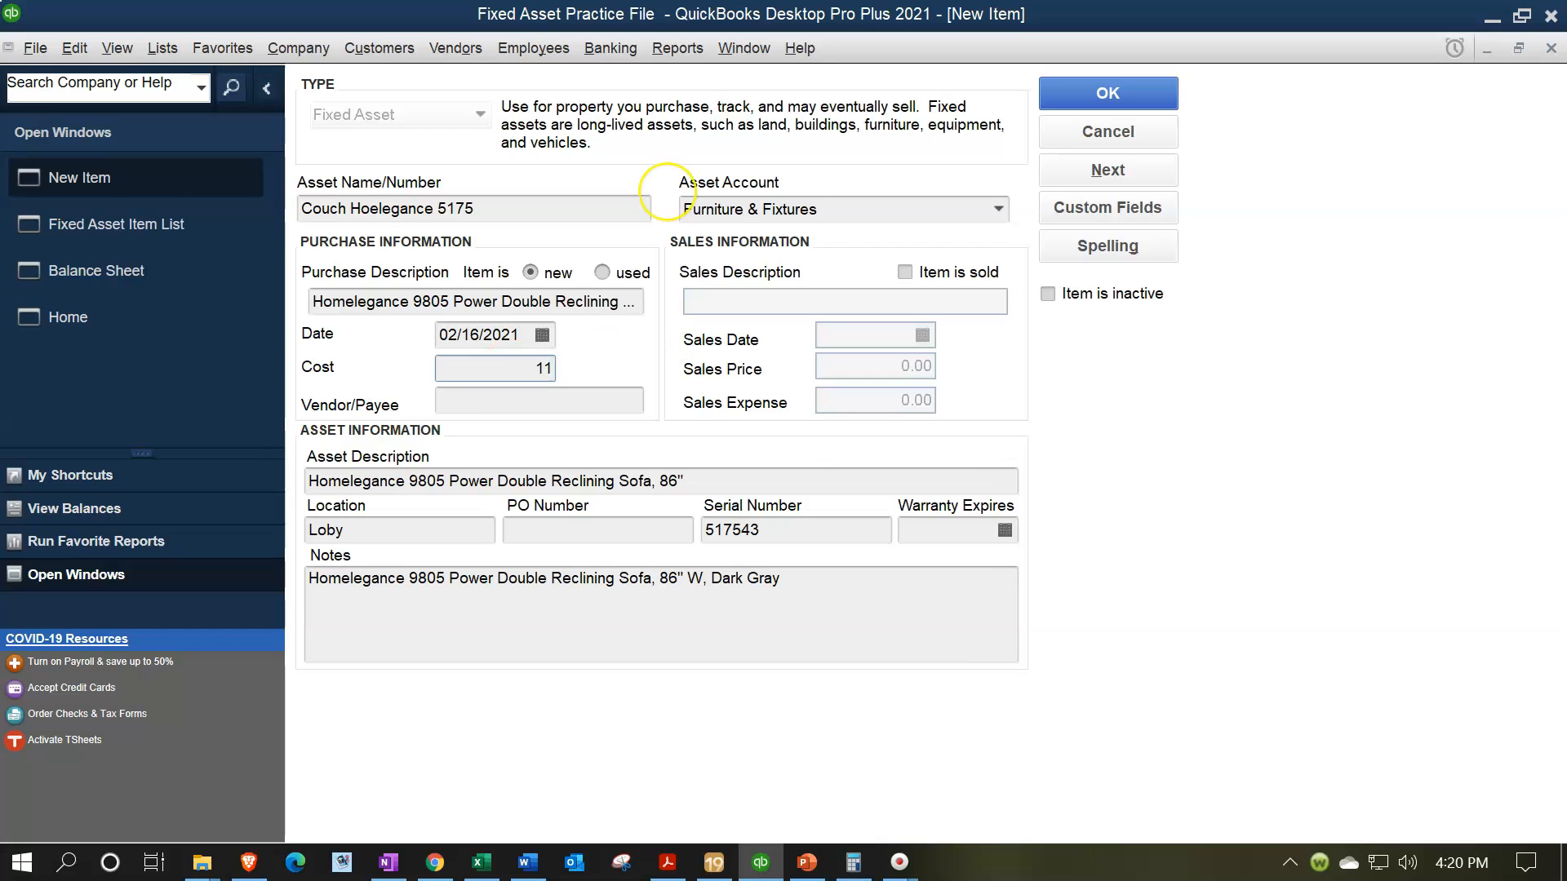
text(26)
key(Tab)
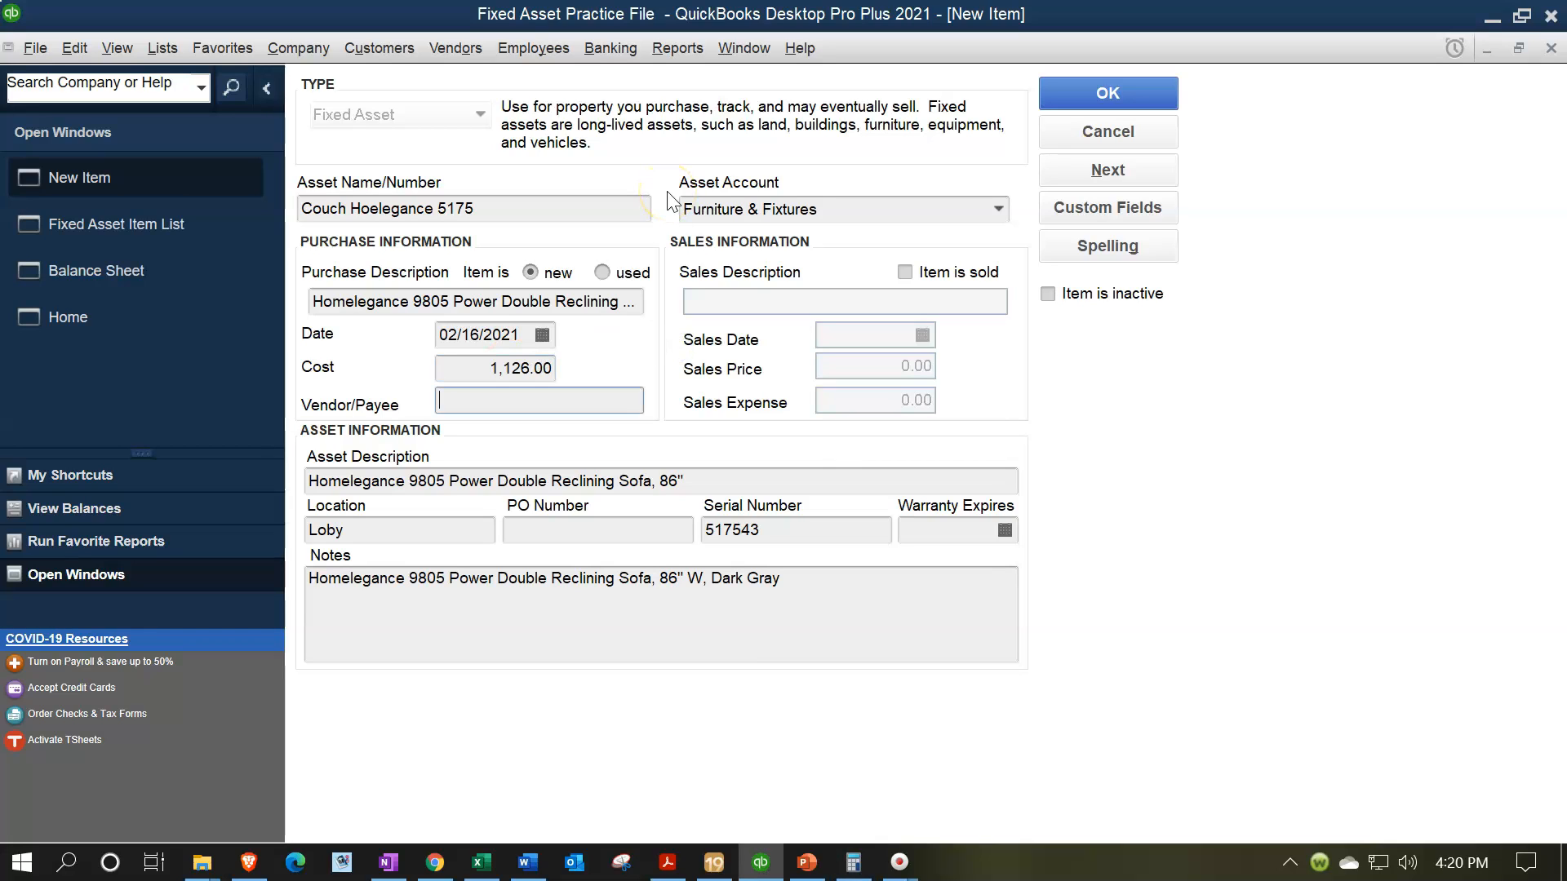
text(Amazon)
key(Tab)
key(Tab)
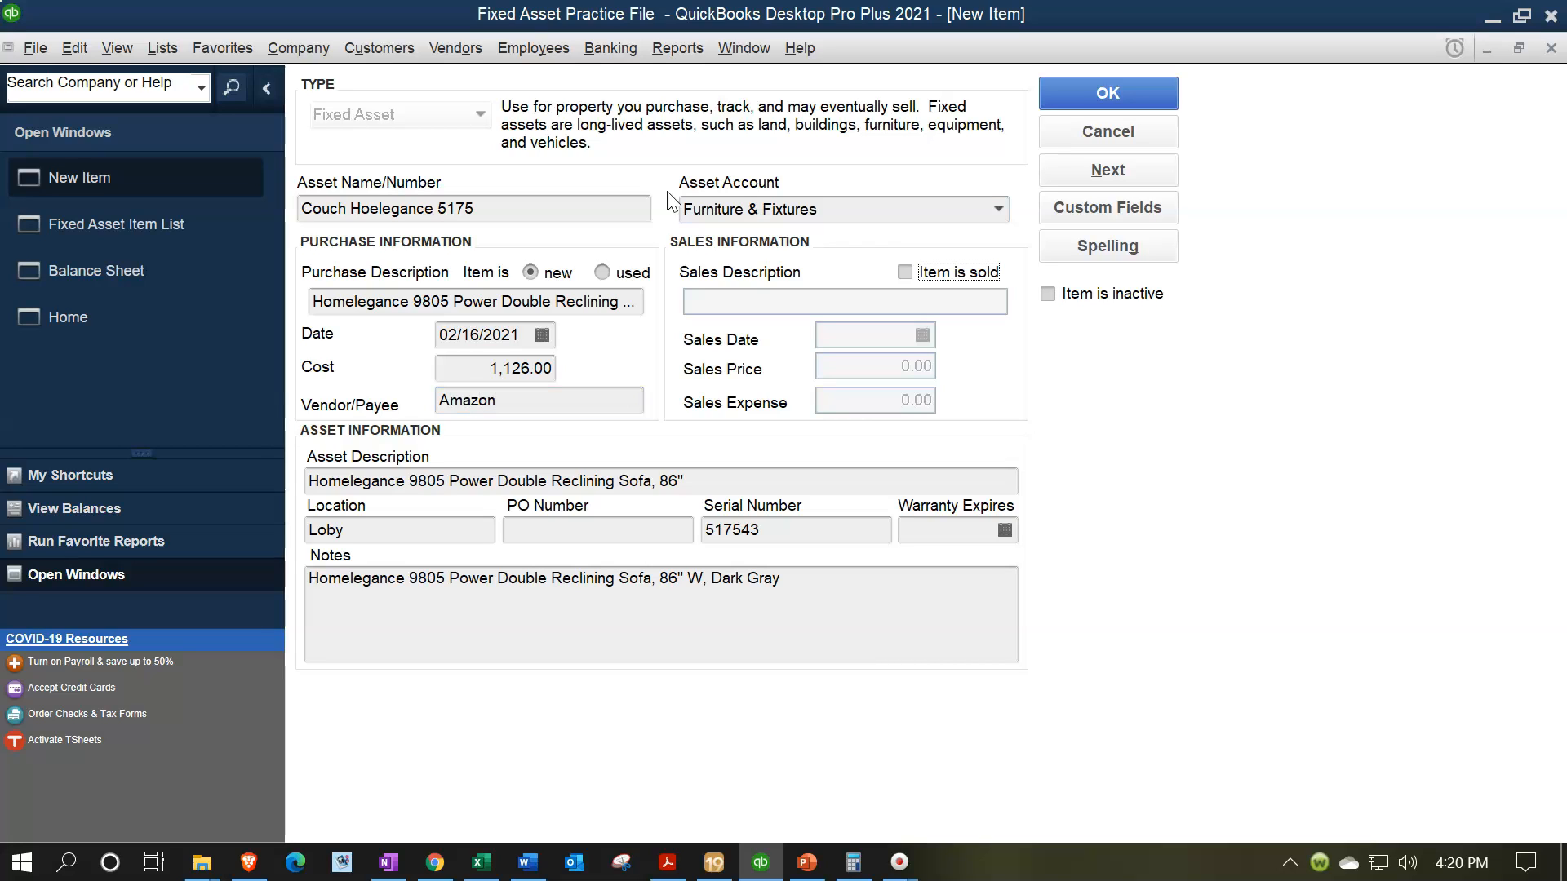
key(Tab)
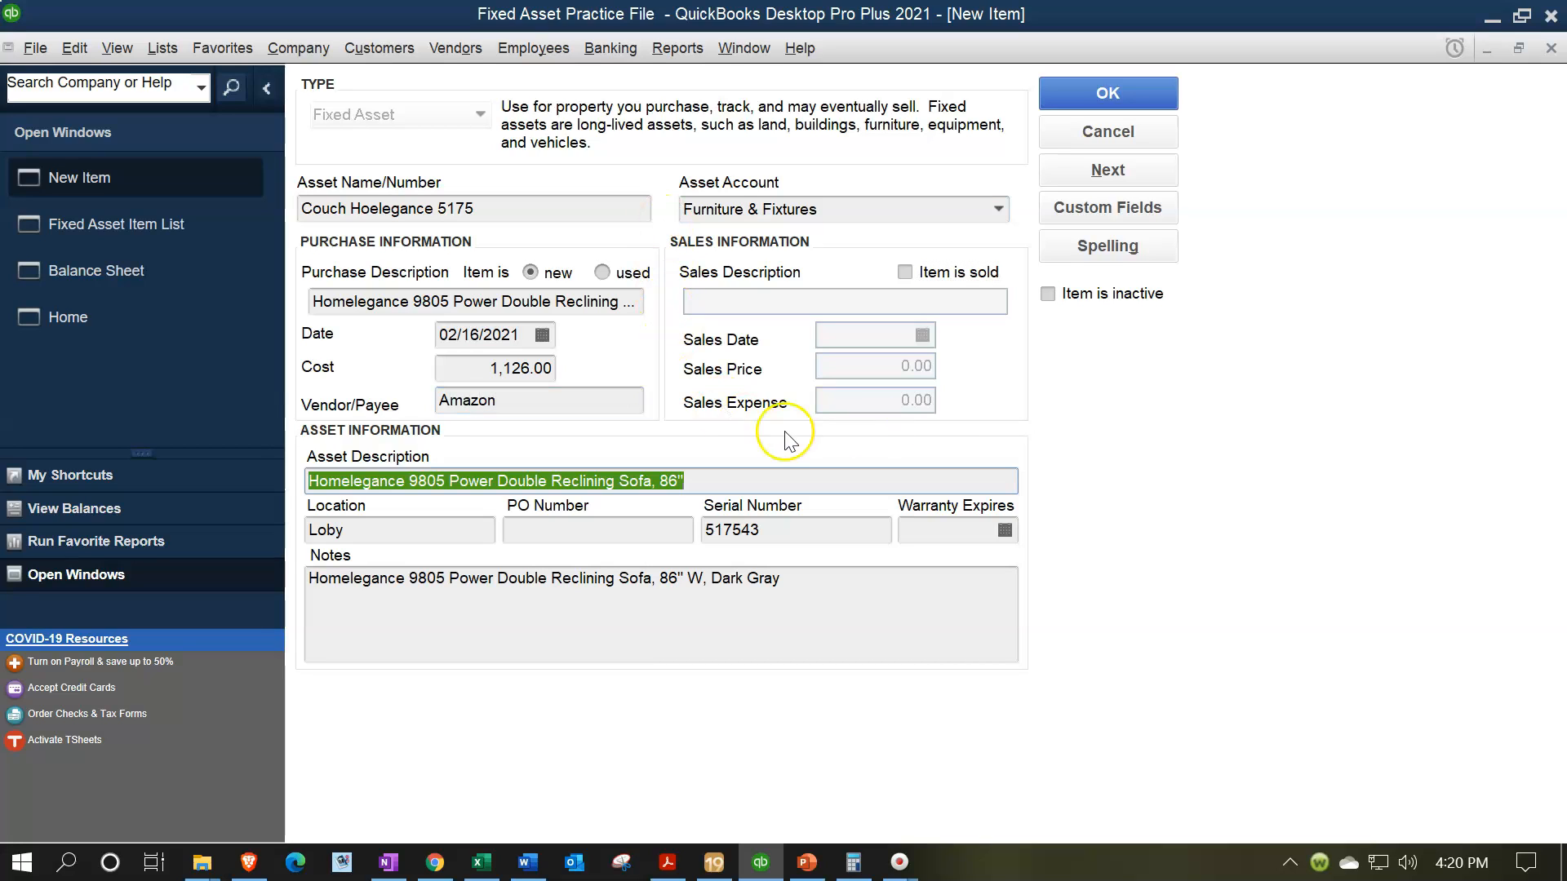
- Save the couch item, ignoring all spelling suggestions, and start another fixed asset item
click(1100, 166)
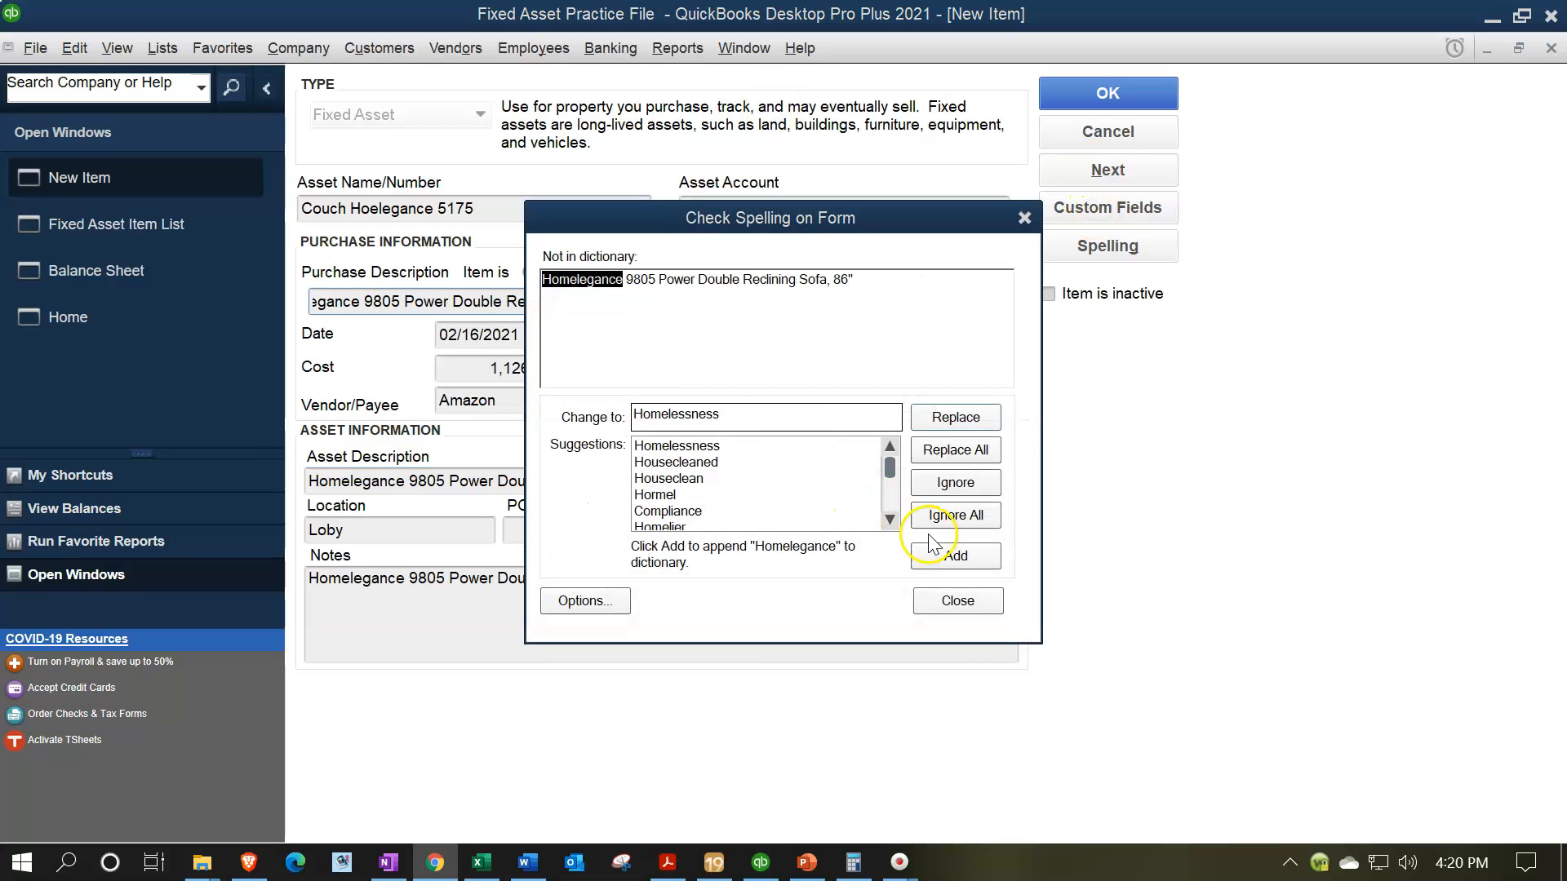
click(957, 516)
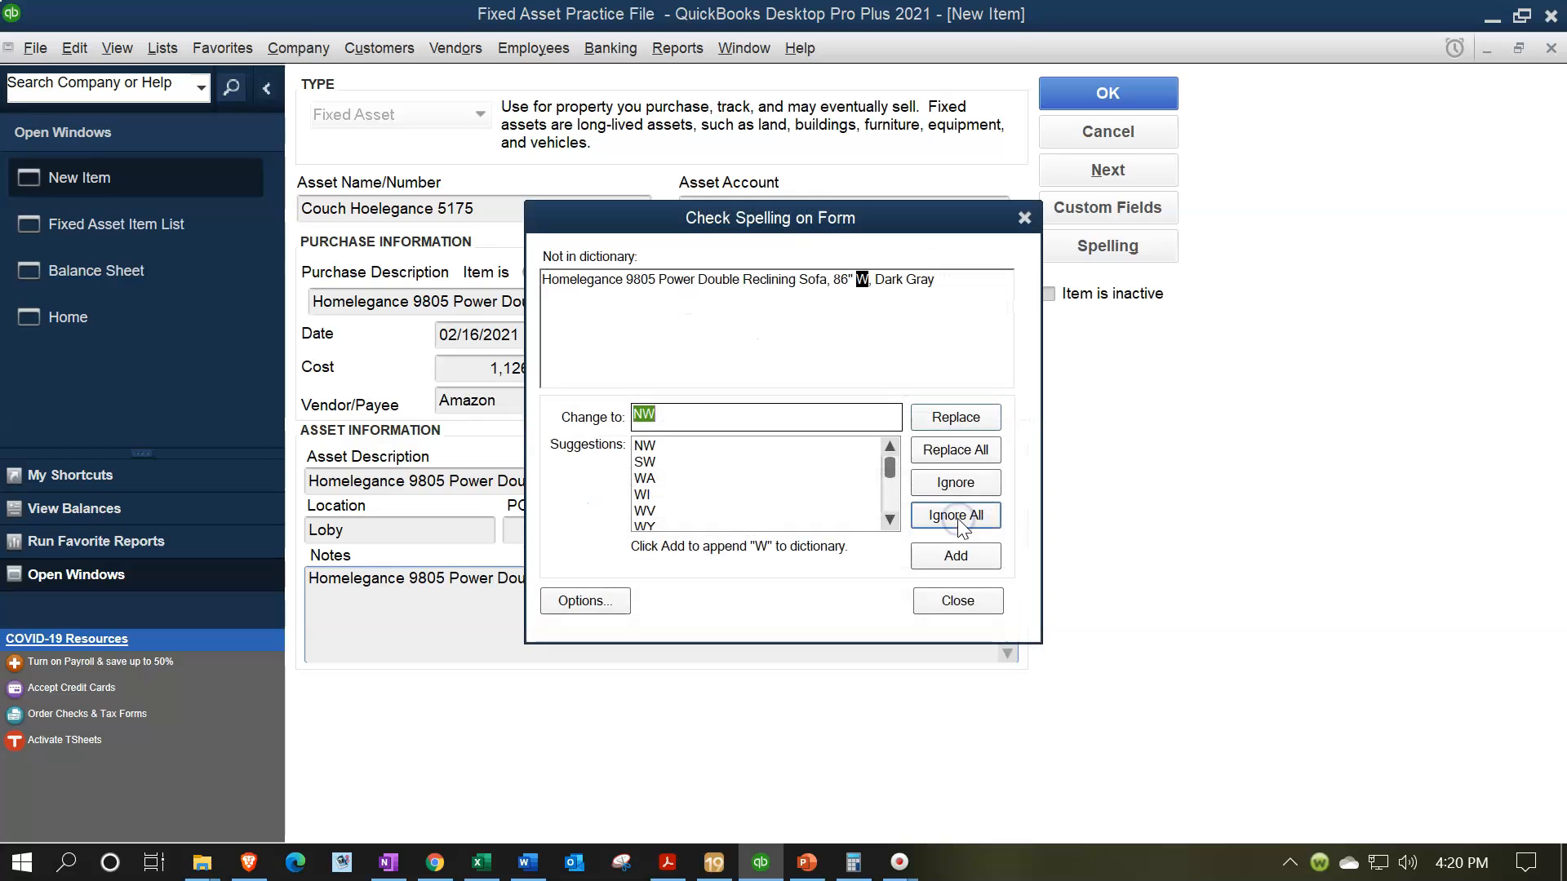
click(961, 519)
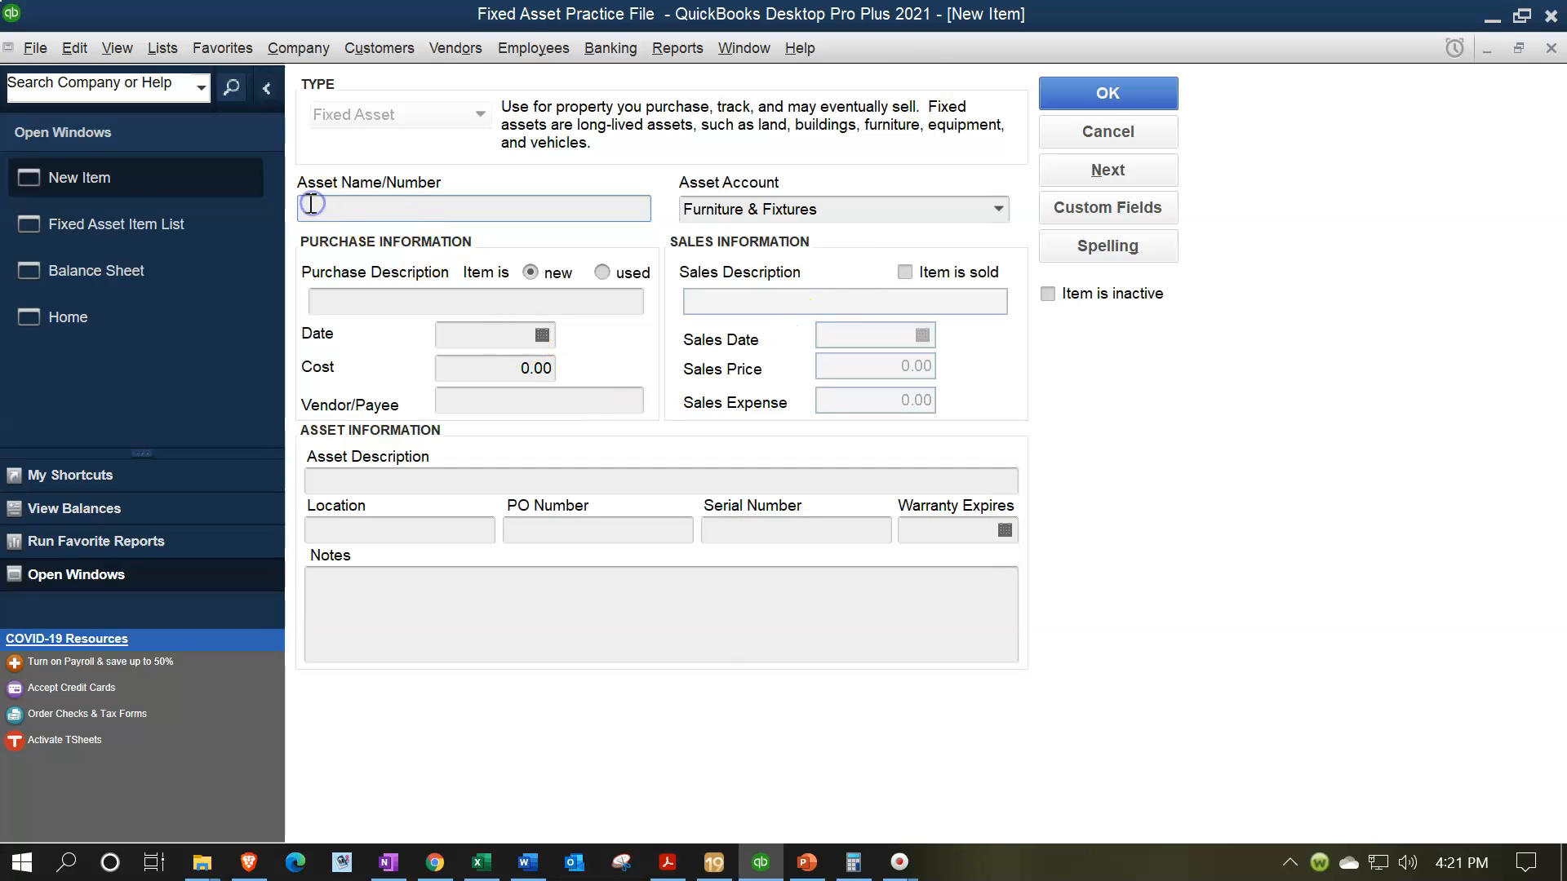
- Name the new asset "Conference Table & Chairs" and enter "GOF 6FT, 8FT, 10FT Conference Table Chair (G10900B" as its purchase description
text(Conference Table & Chairs)
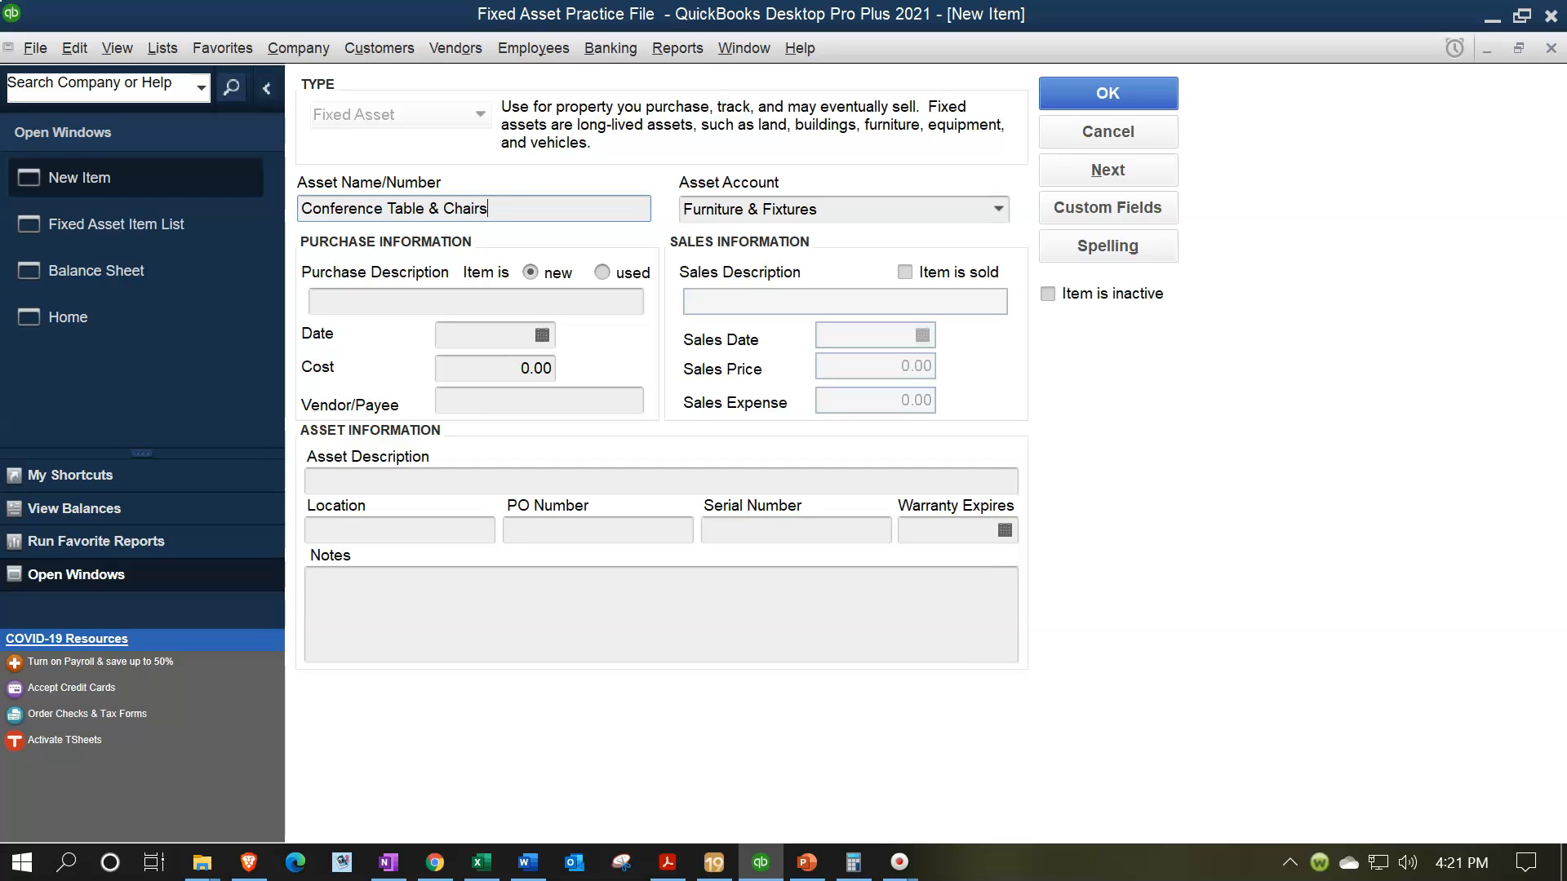
drag(524, 210, 232, 207)
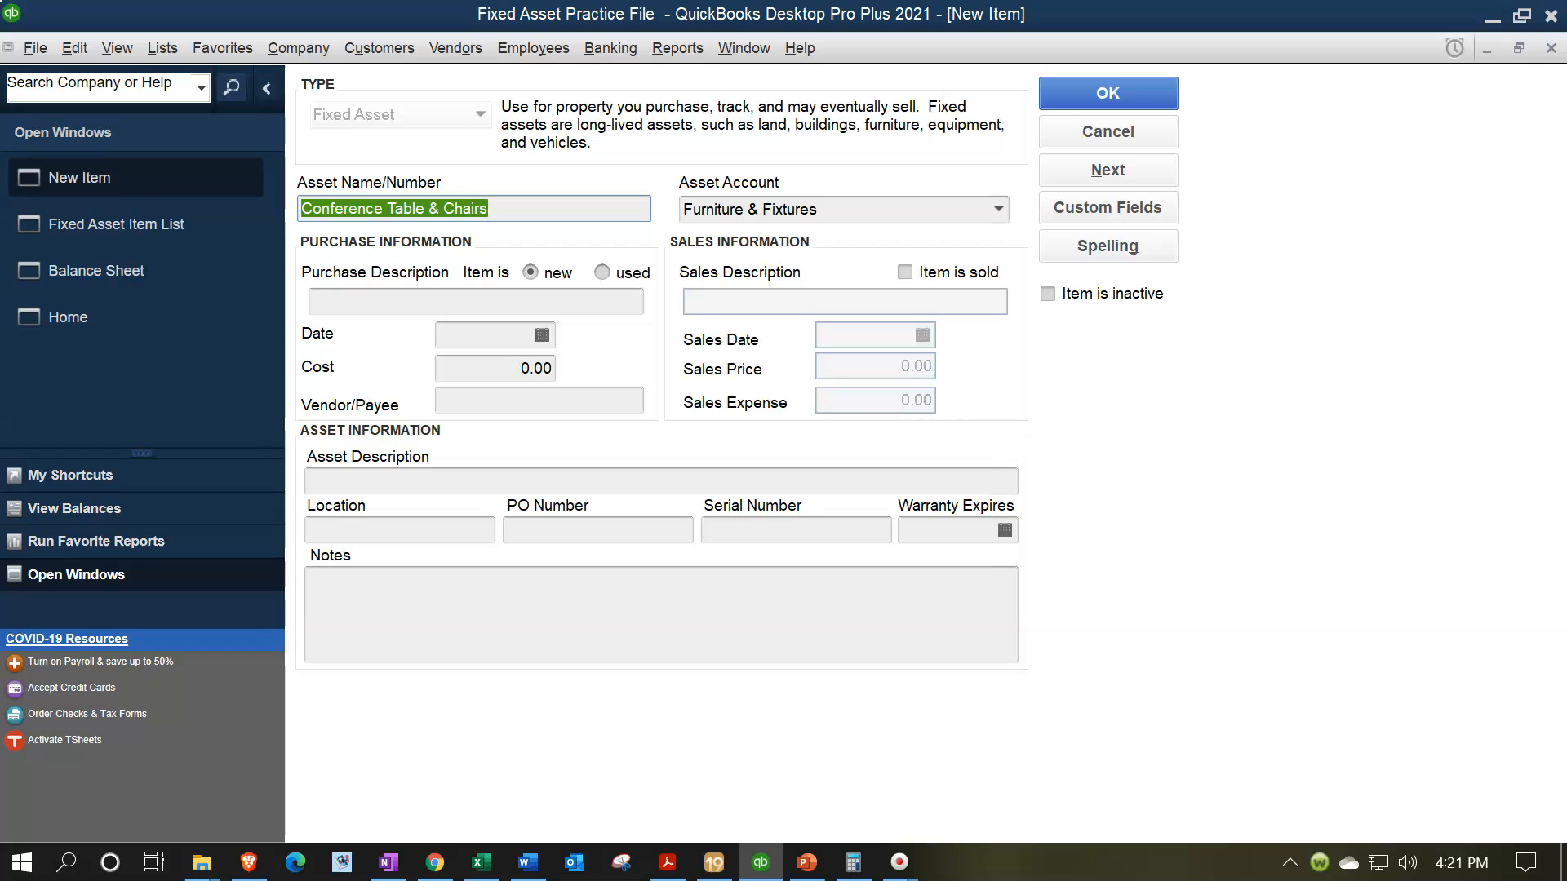
key(alt+Tab)
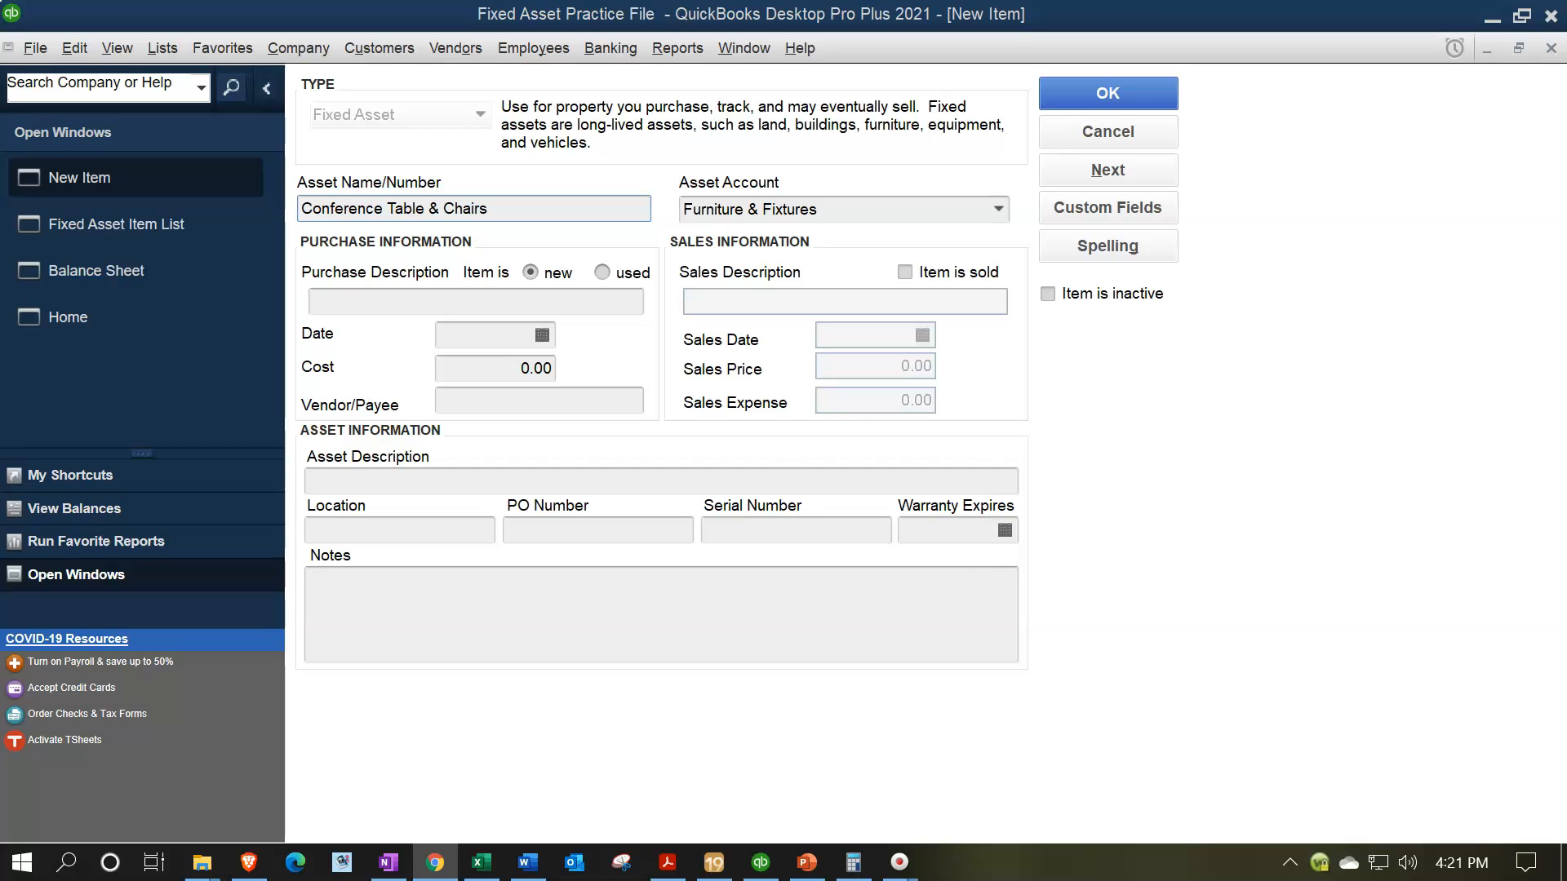
click(369, 304)
text(GOF 6FT, 8FT, 10FT Conference Table Chair (G10900B)
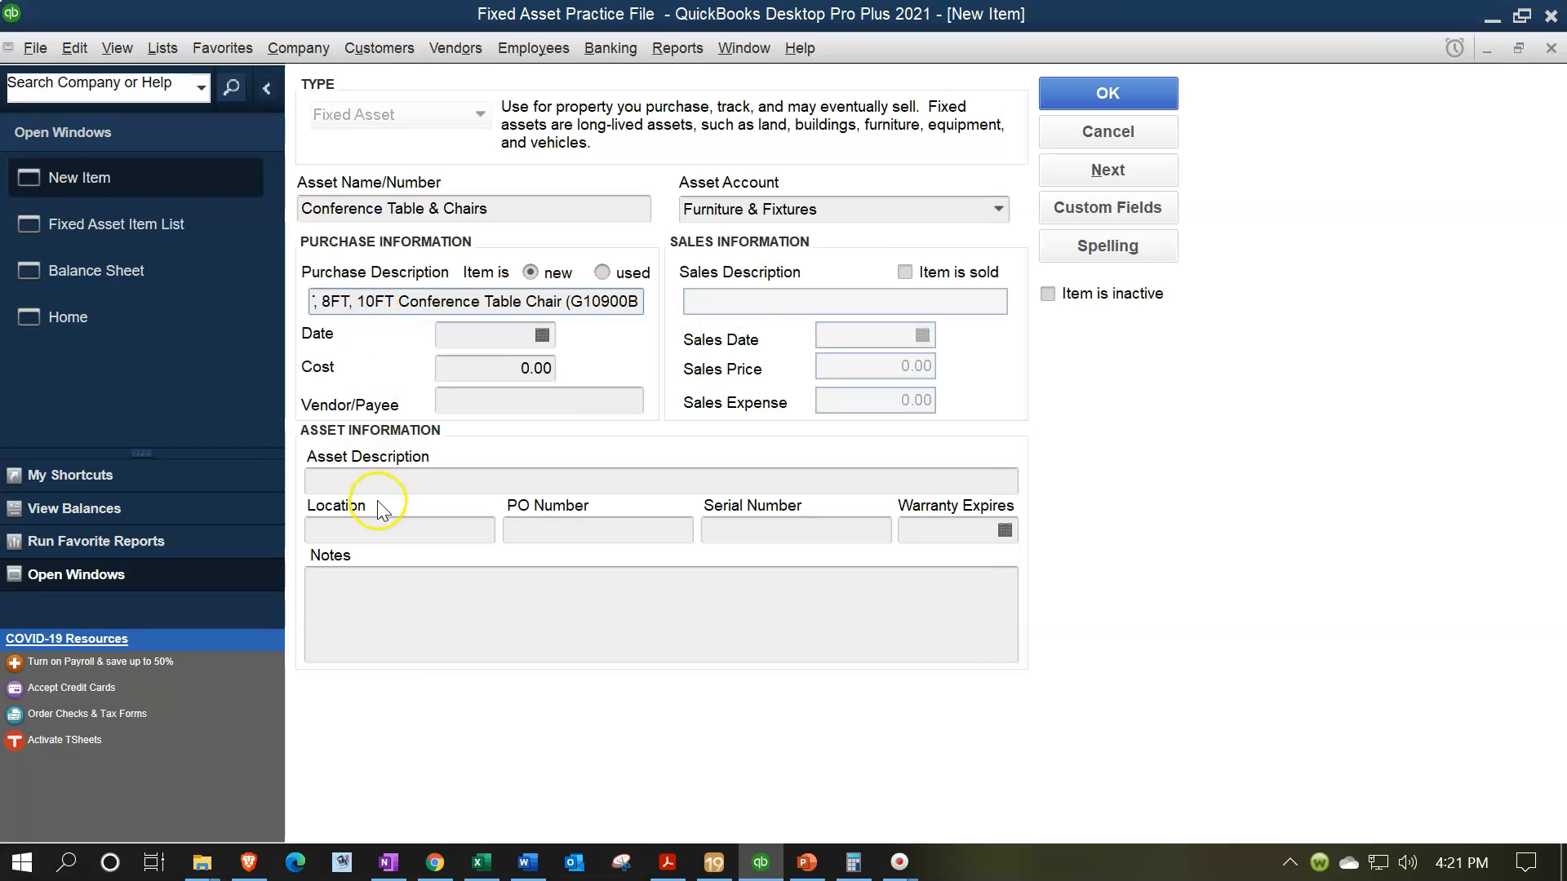
- Fill the asset description with the GOF conference table title and the notes with the full product title ending "(10FT with 8 Chairs, Espresso)"
click(357, 488)
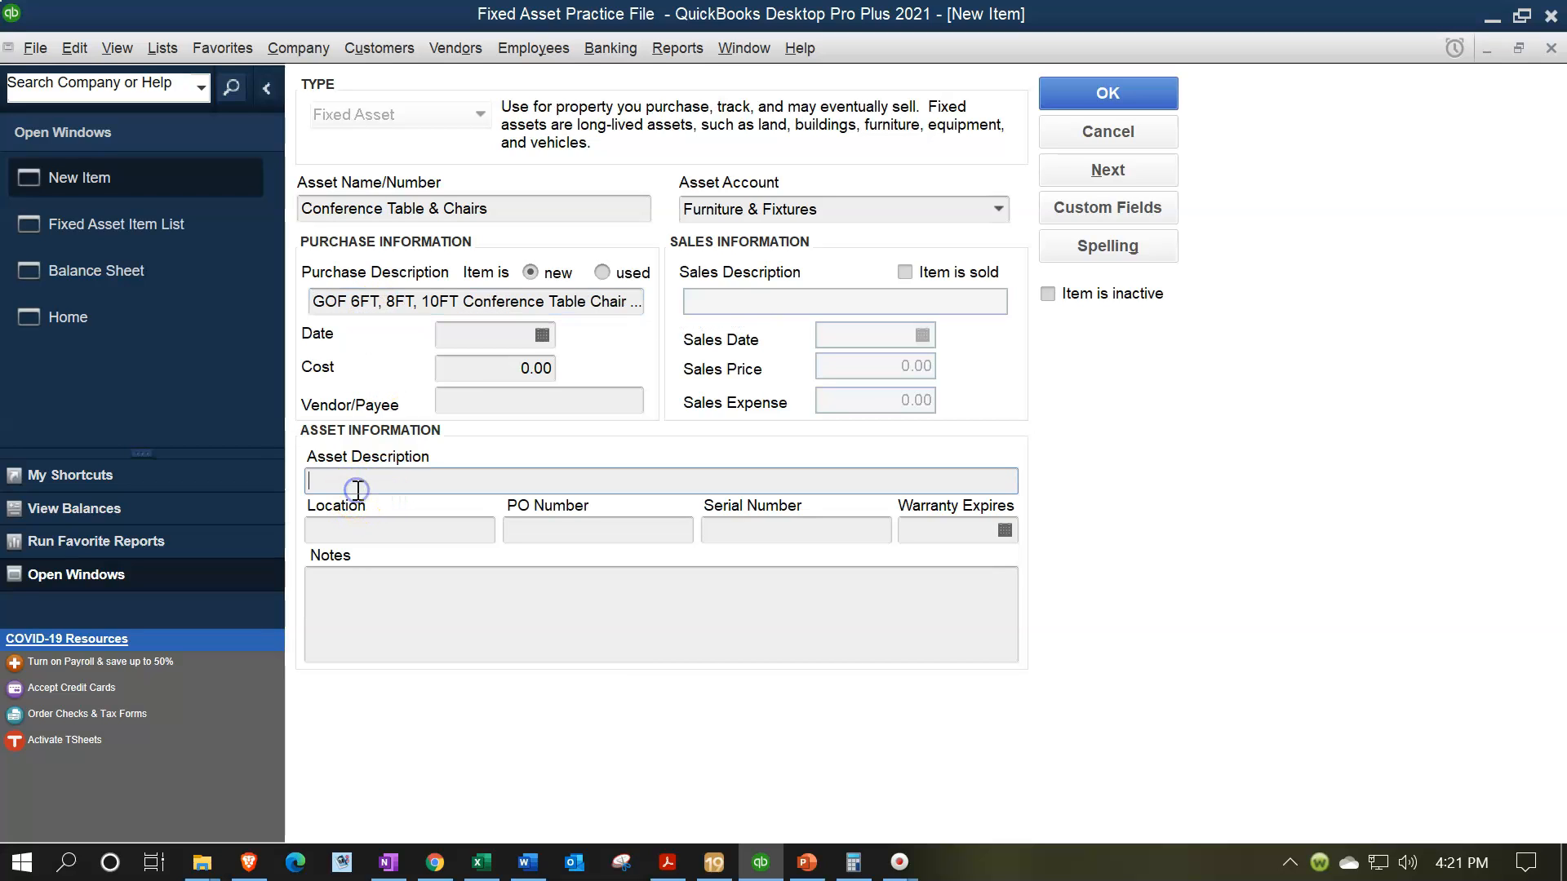
text(GOF 6FT, 8FT, 10FT Conference Table Chair (G10900B)
click(441, 623)
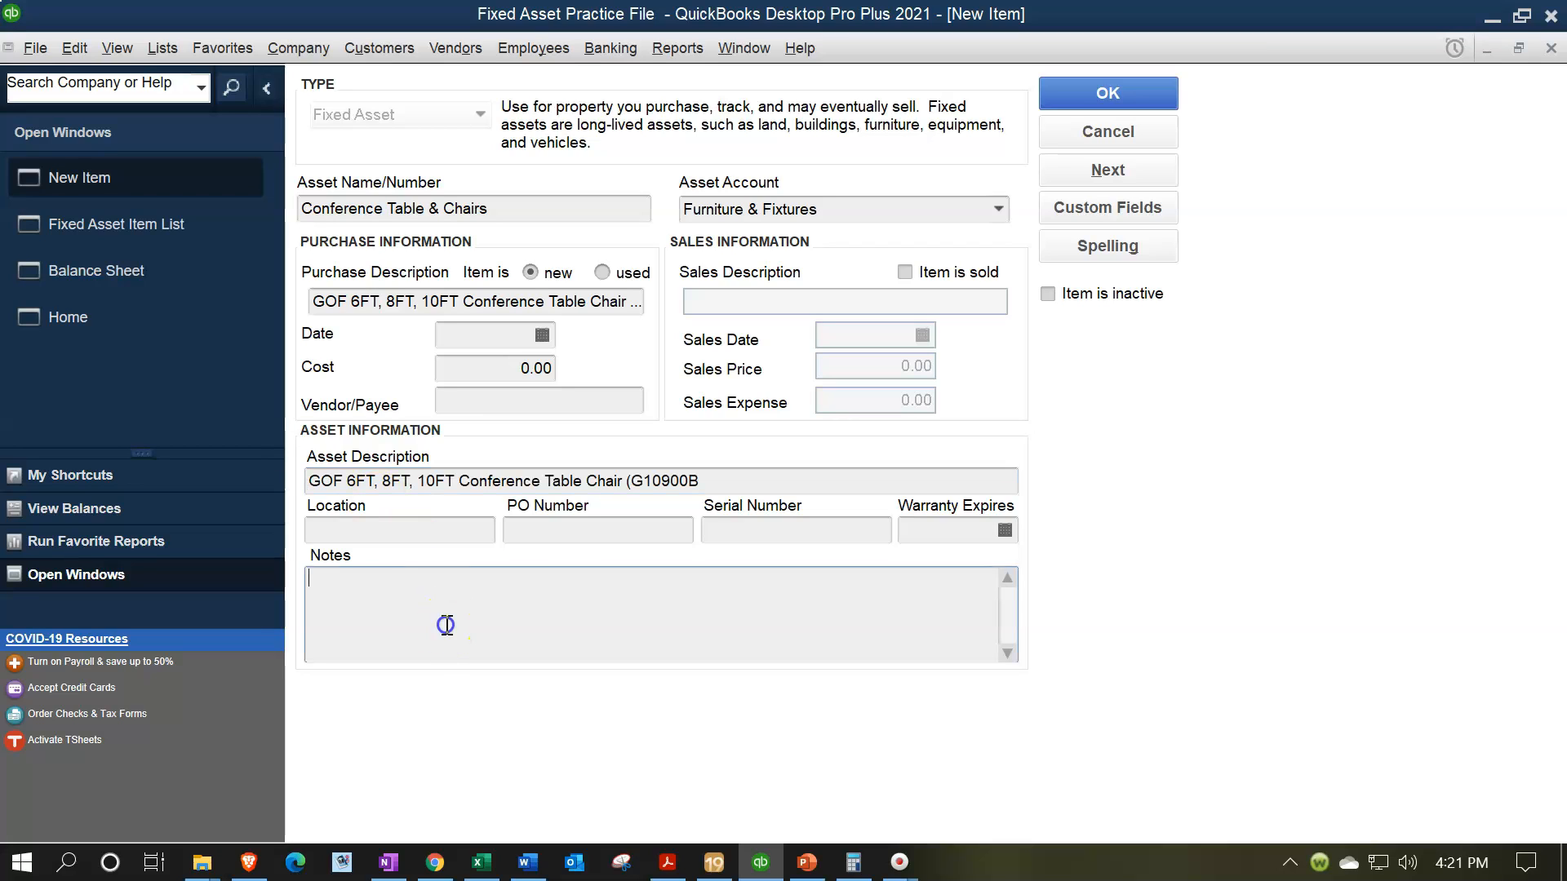
text(GOF 6FT, 8FT, 10FT Conference Table Chair (G10900B) Set, Cherry, Espresso, Mahogany, Walnut, Artisan Grey (10FT with 8 Chairs, Espresso))
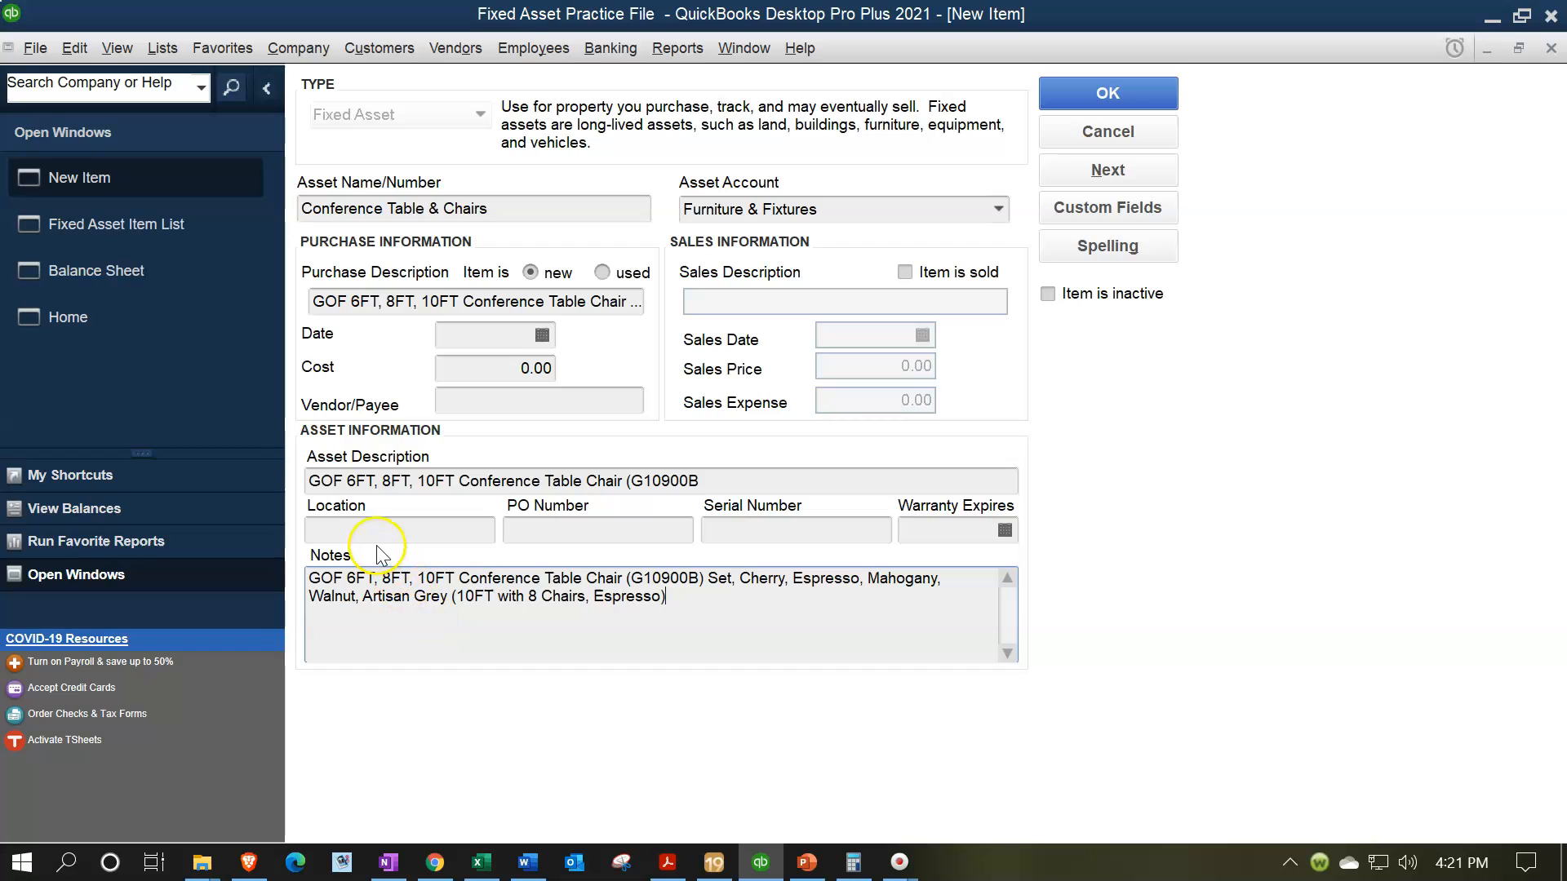
- Set the conference table's location to "Board Room" and its serial number to 5124
click(359, 530)
text(Board Room)
key(Tab)
key(Tab)
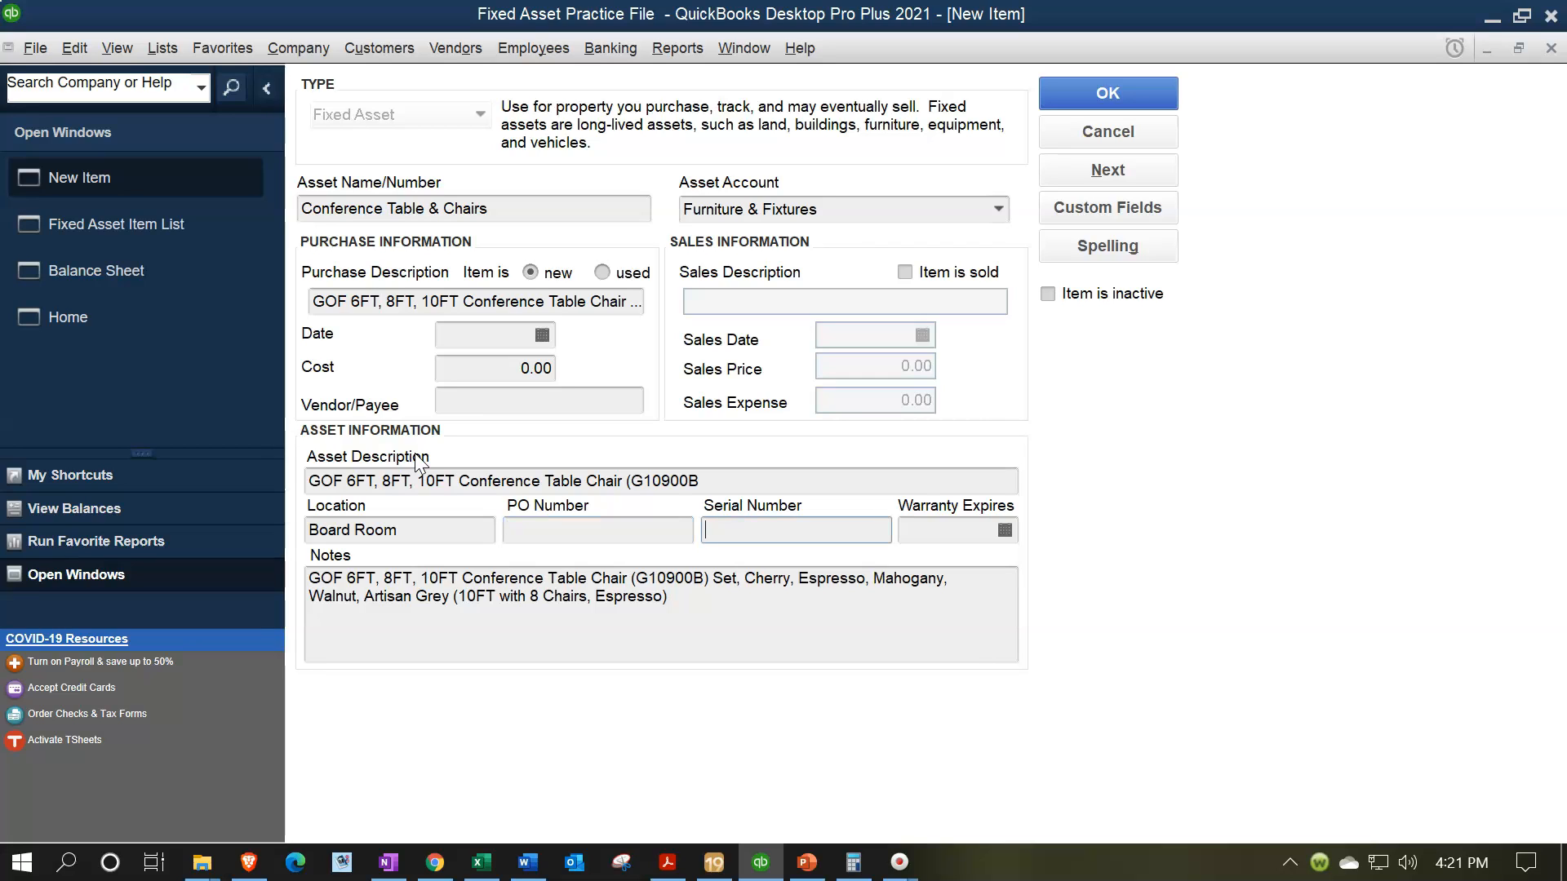
text(5124)
- Set the conference table's purchase date to 02/16/2021, its cost to 1,347.00 and its vendor to Amazon
click(491, 334)
text(0)
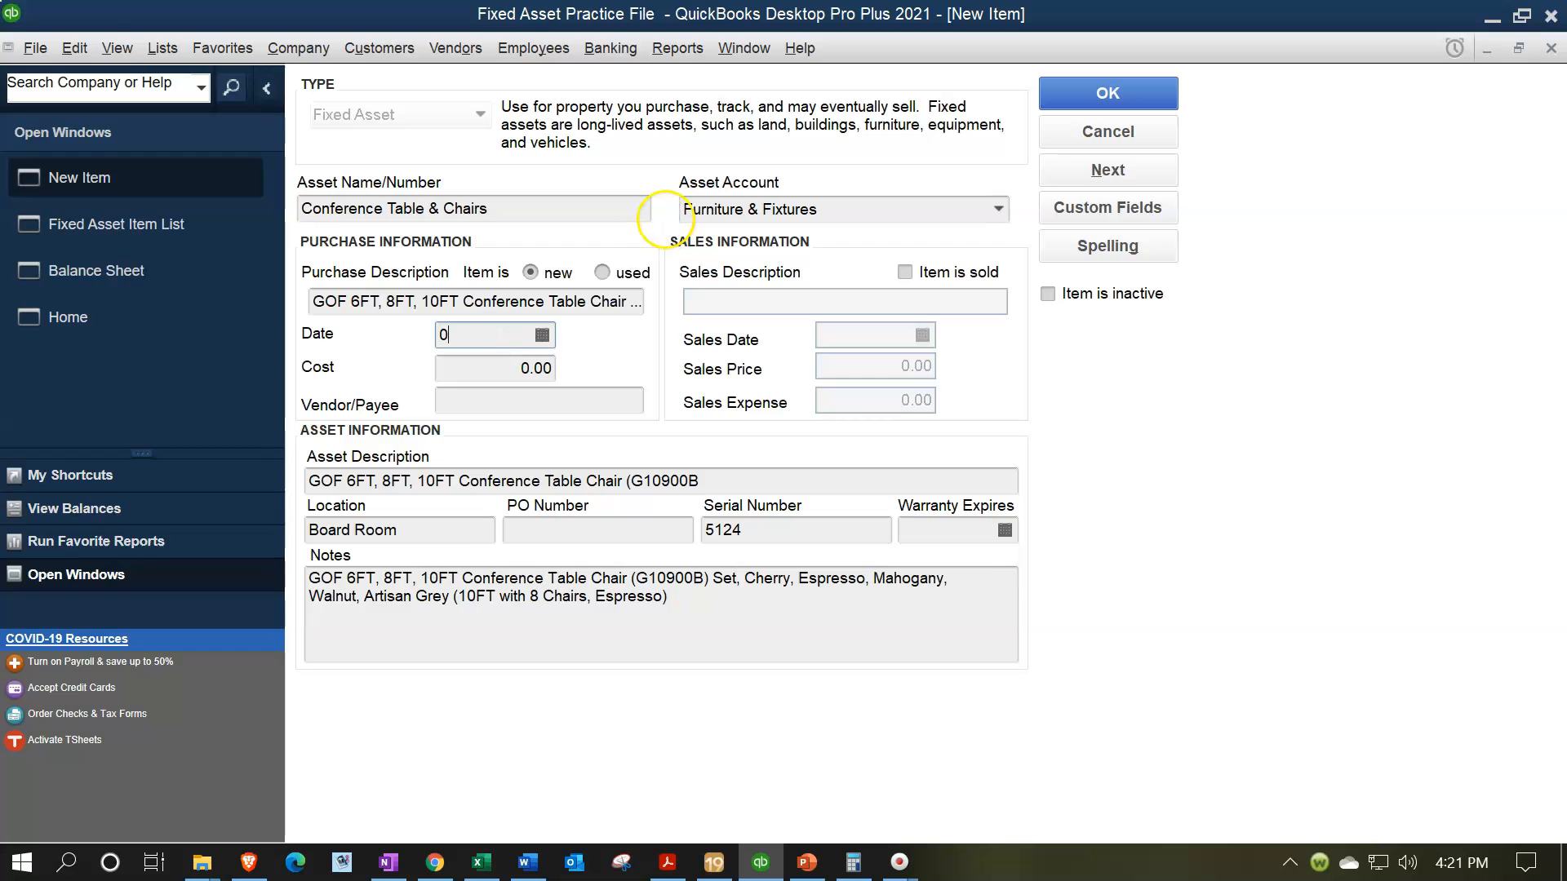
text(2/16/2021)
key(Tab)
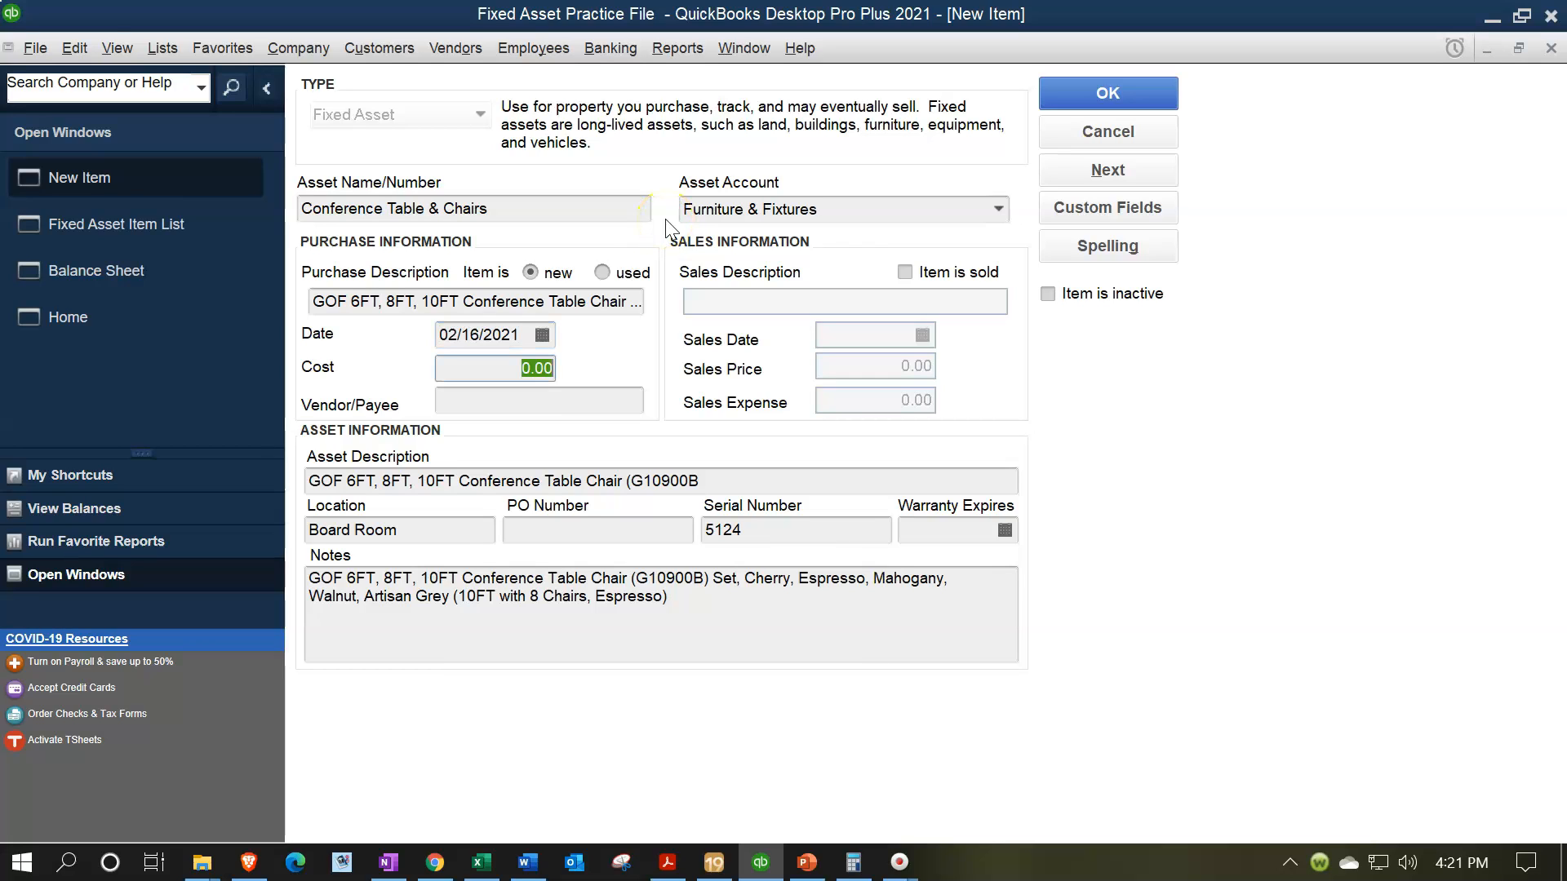
text(1347)
key(Tab)
text(Amaz)
key(Tab)
key(Tab)
key(Tab)
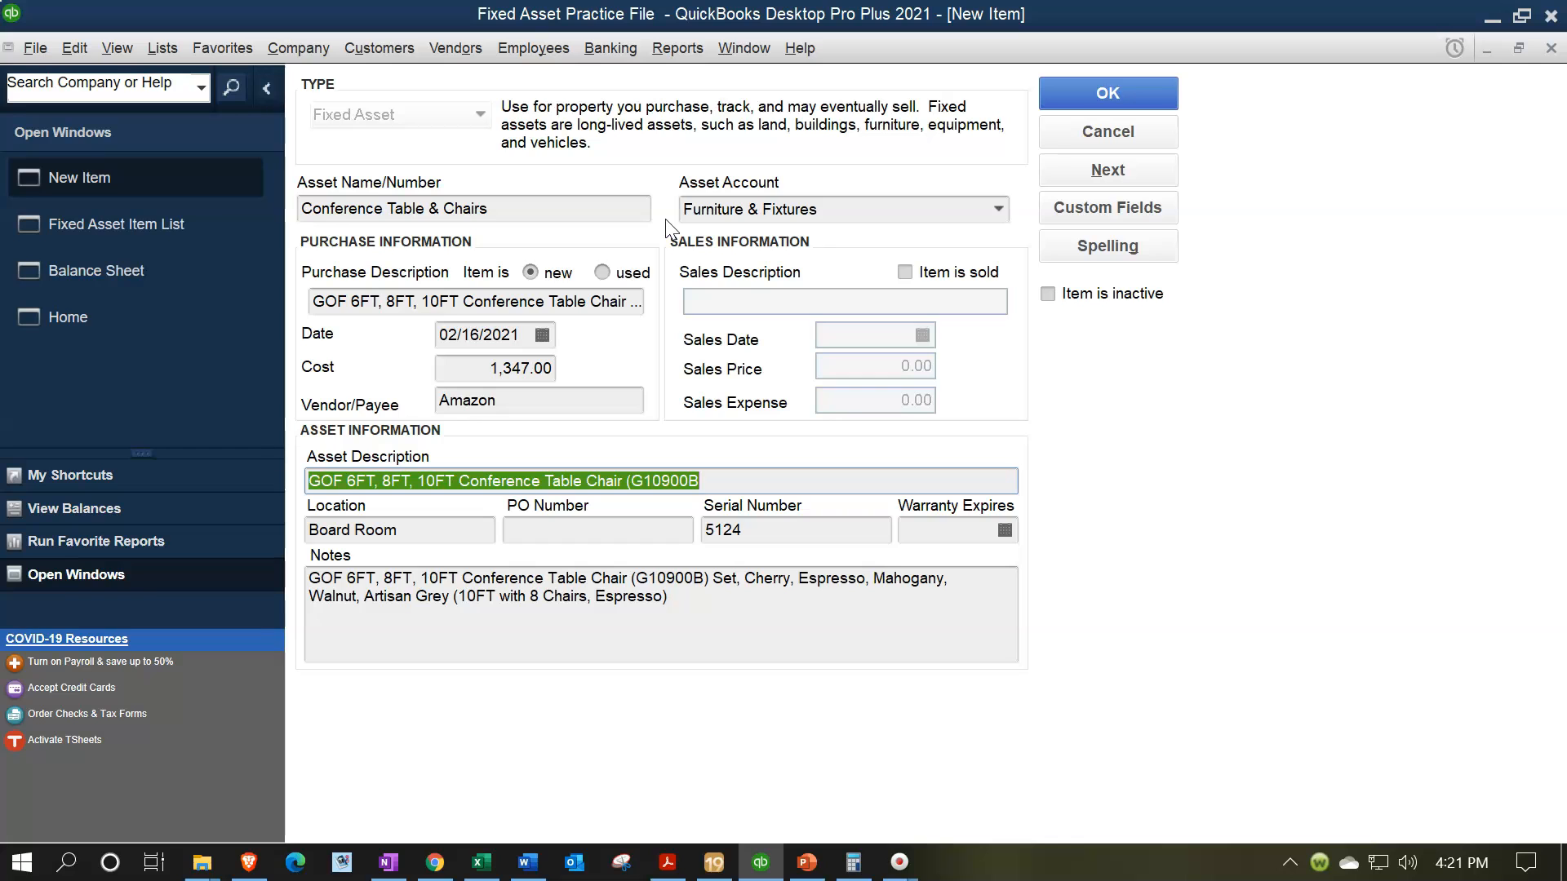
- Save the conference table item, ignoring all spelling suggestions, and widen the Cost and Account columns of the fixed asset item list
click(1115, 93)
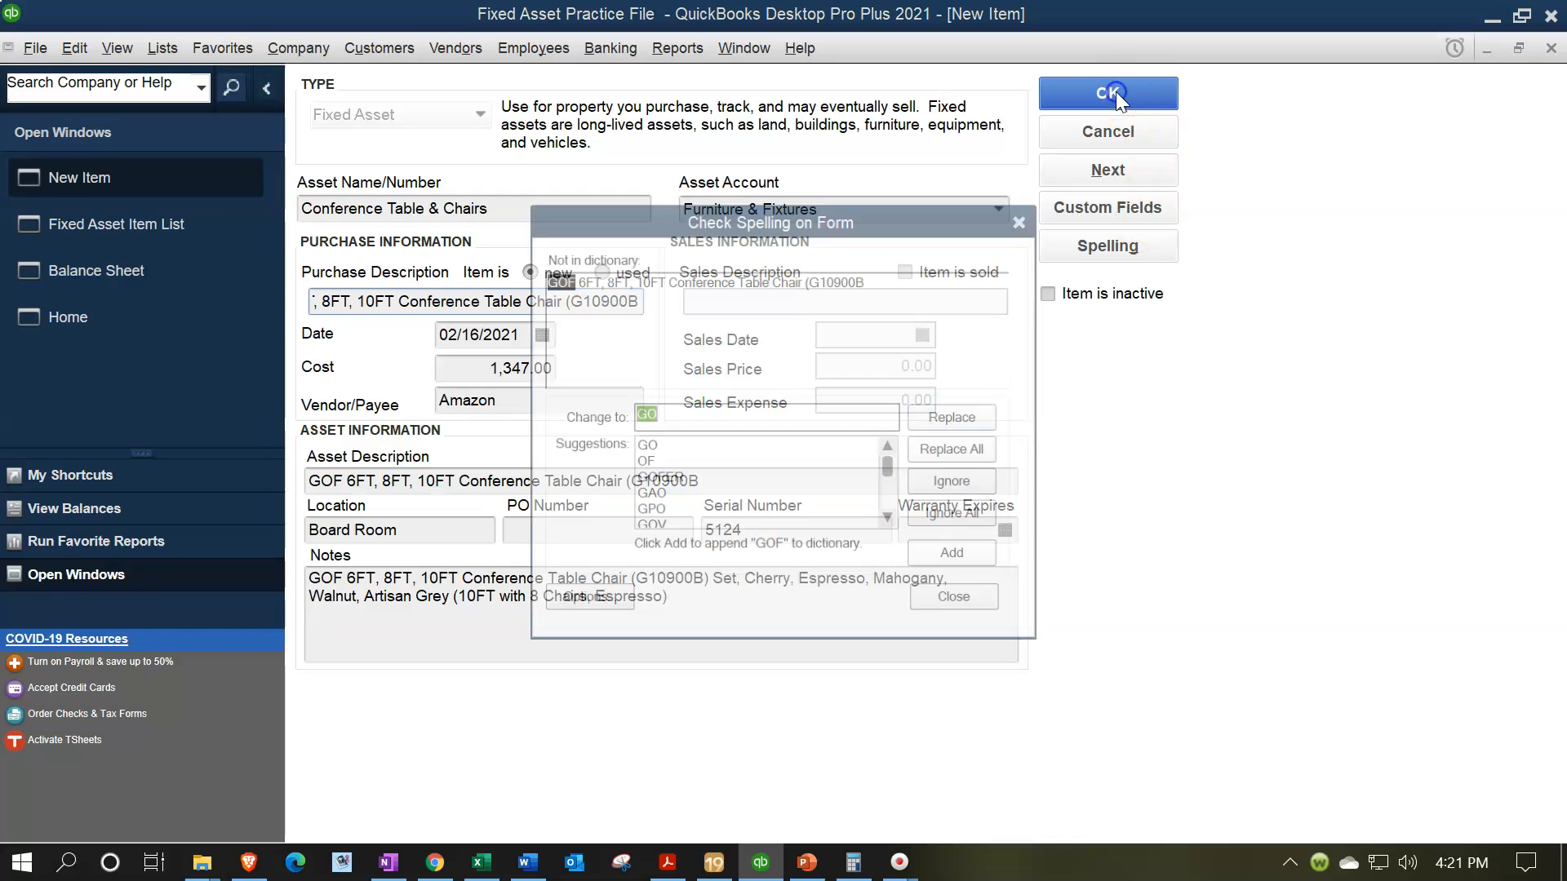
click(955, 515)
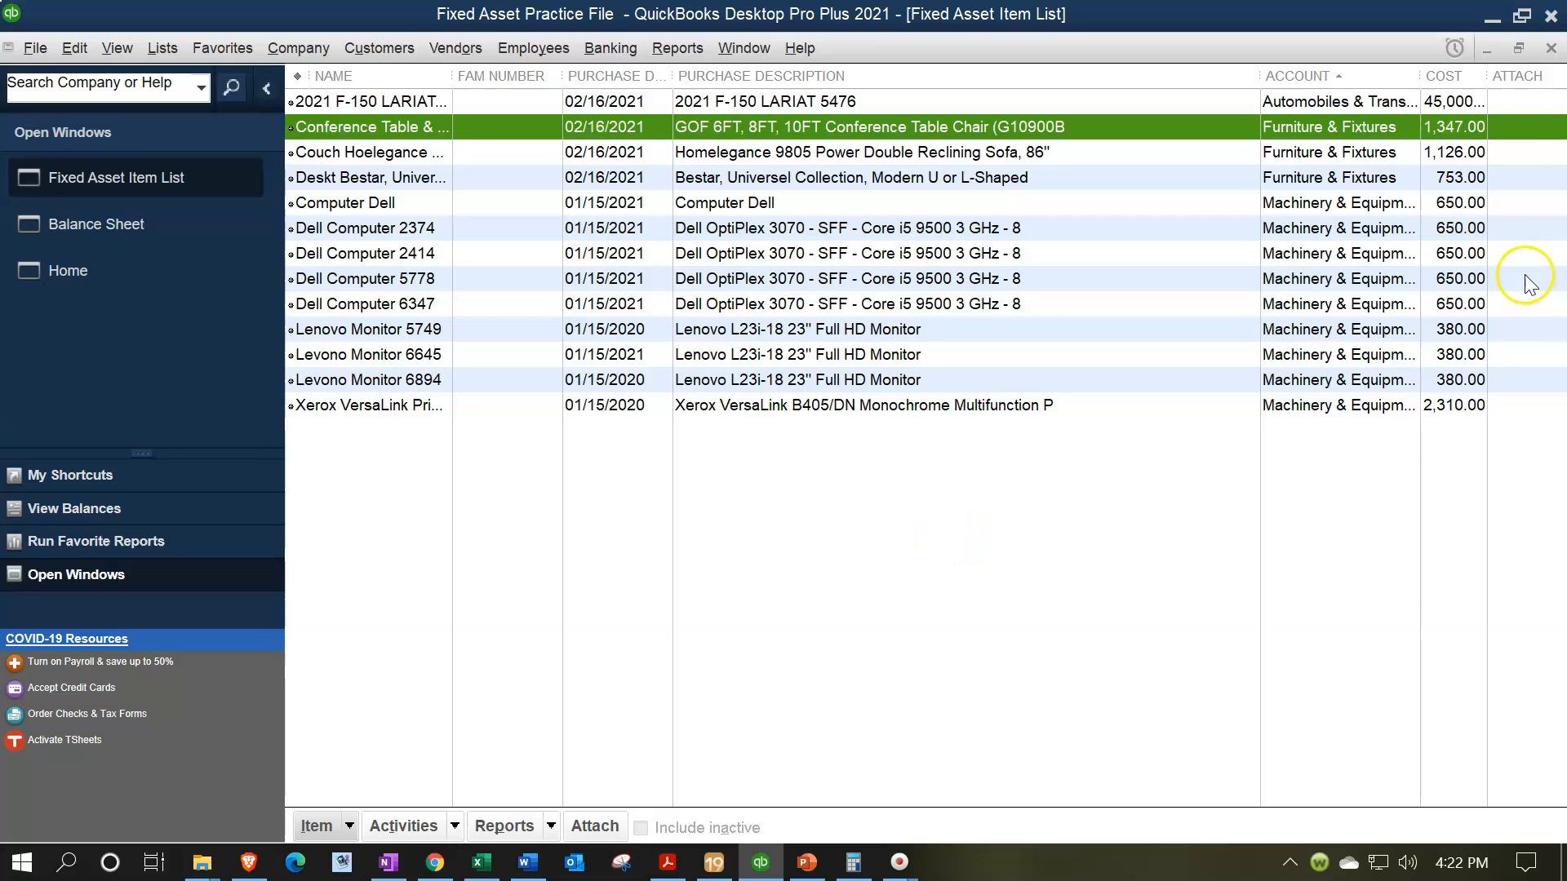
drag(1420, 78, 1397, 85)
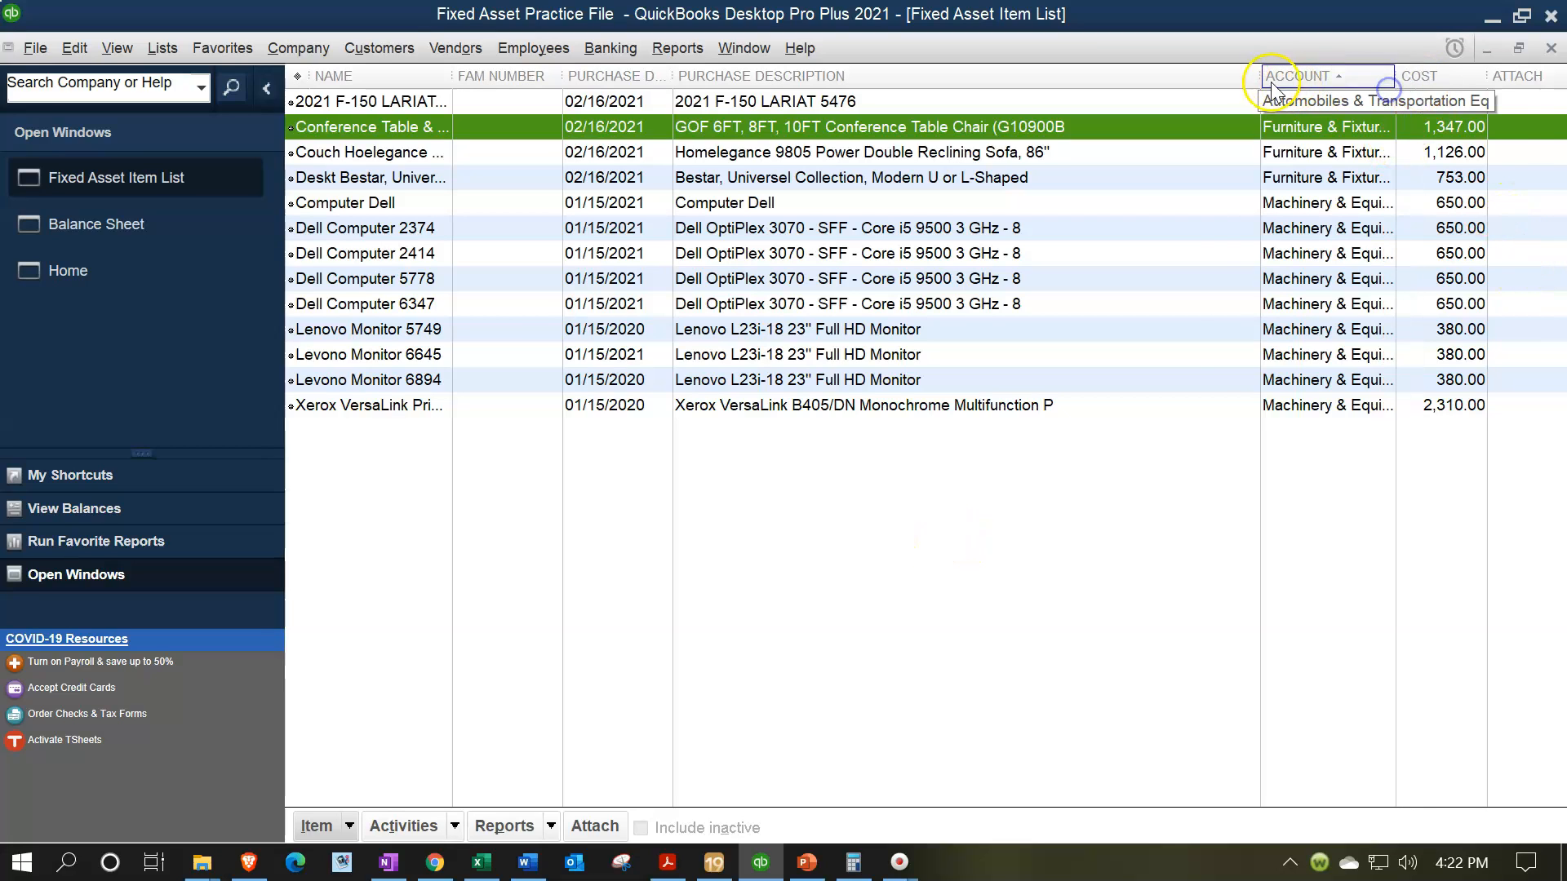
drag(1261, 76, 1159, 79)
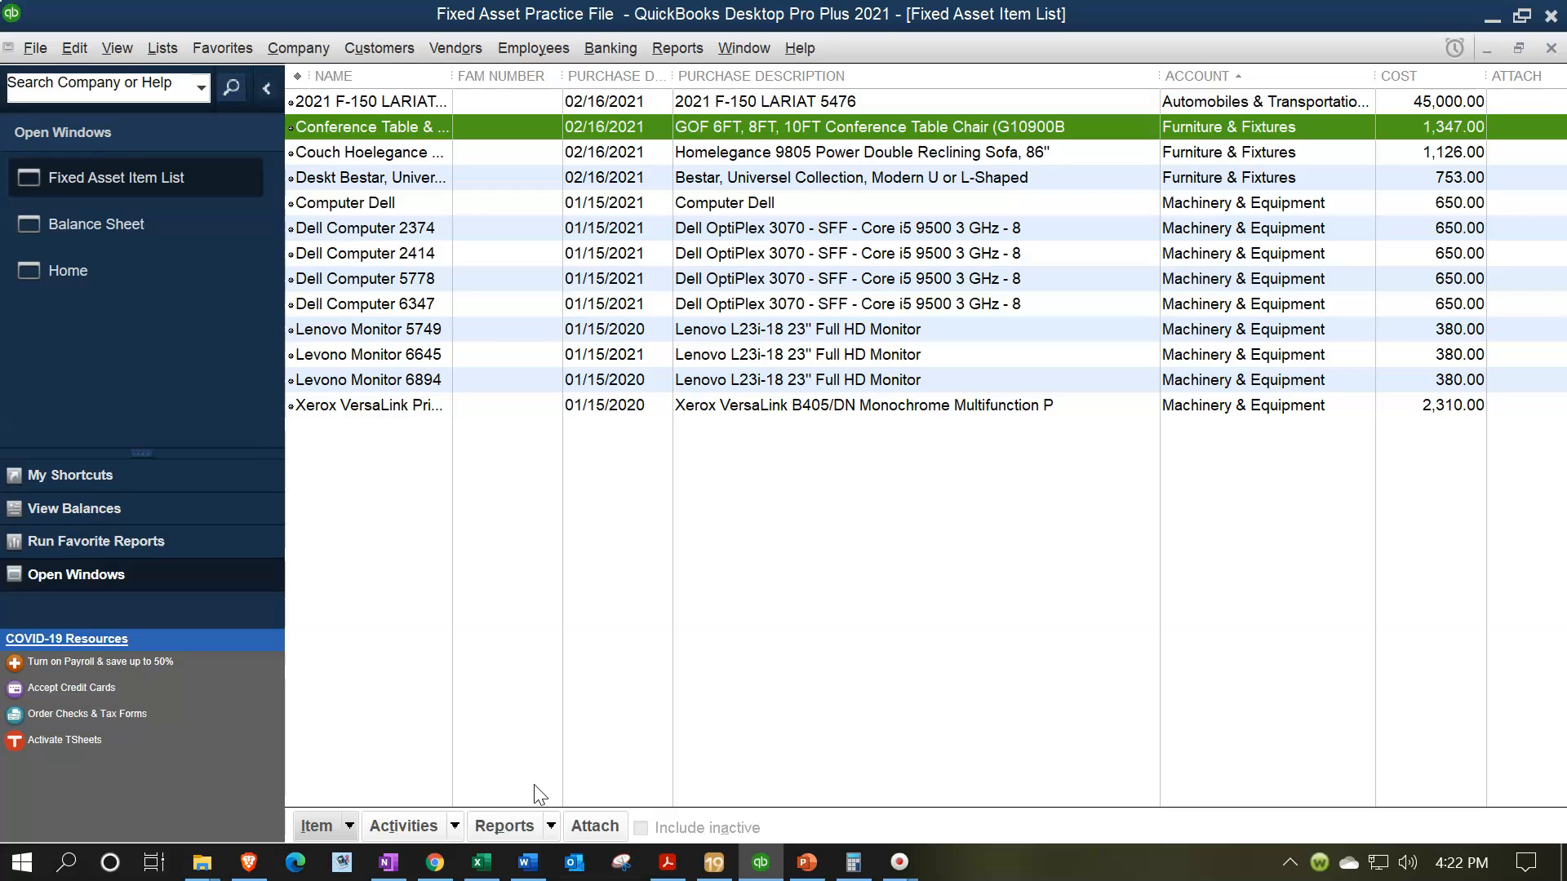
- Open the Fixed Asset Listing report from the fixed asset item list
click(345, 827)
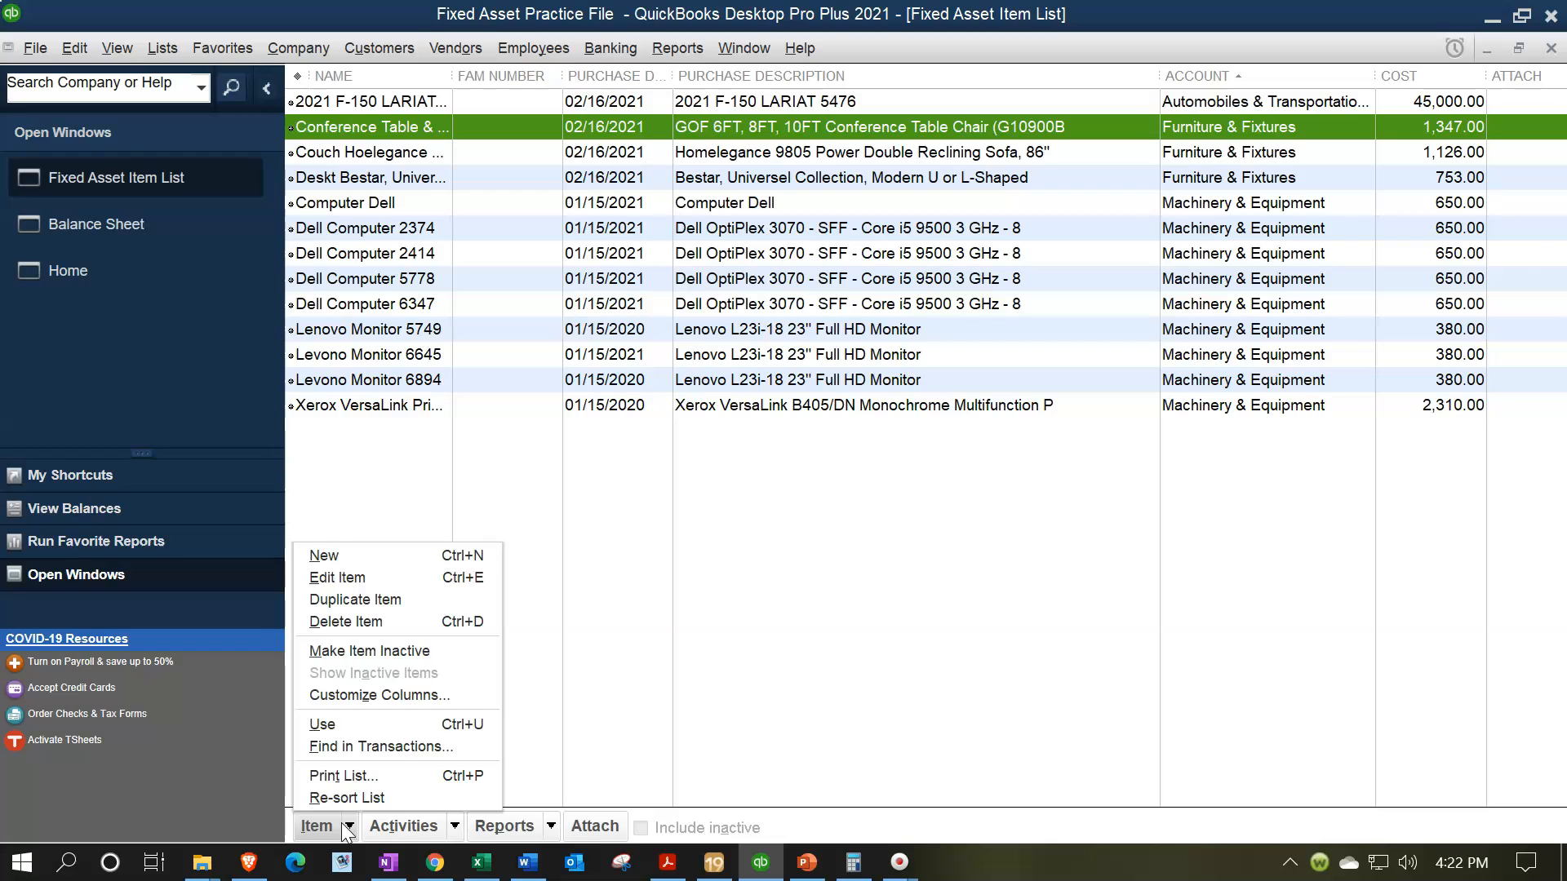
click(506, 824)
click(506, 824)
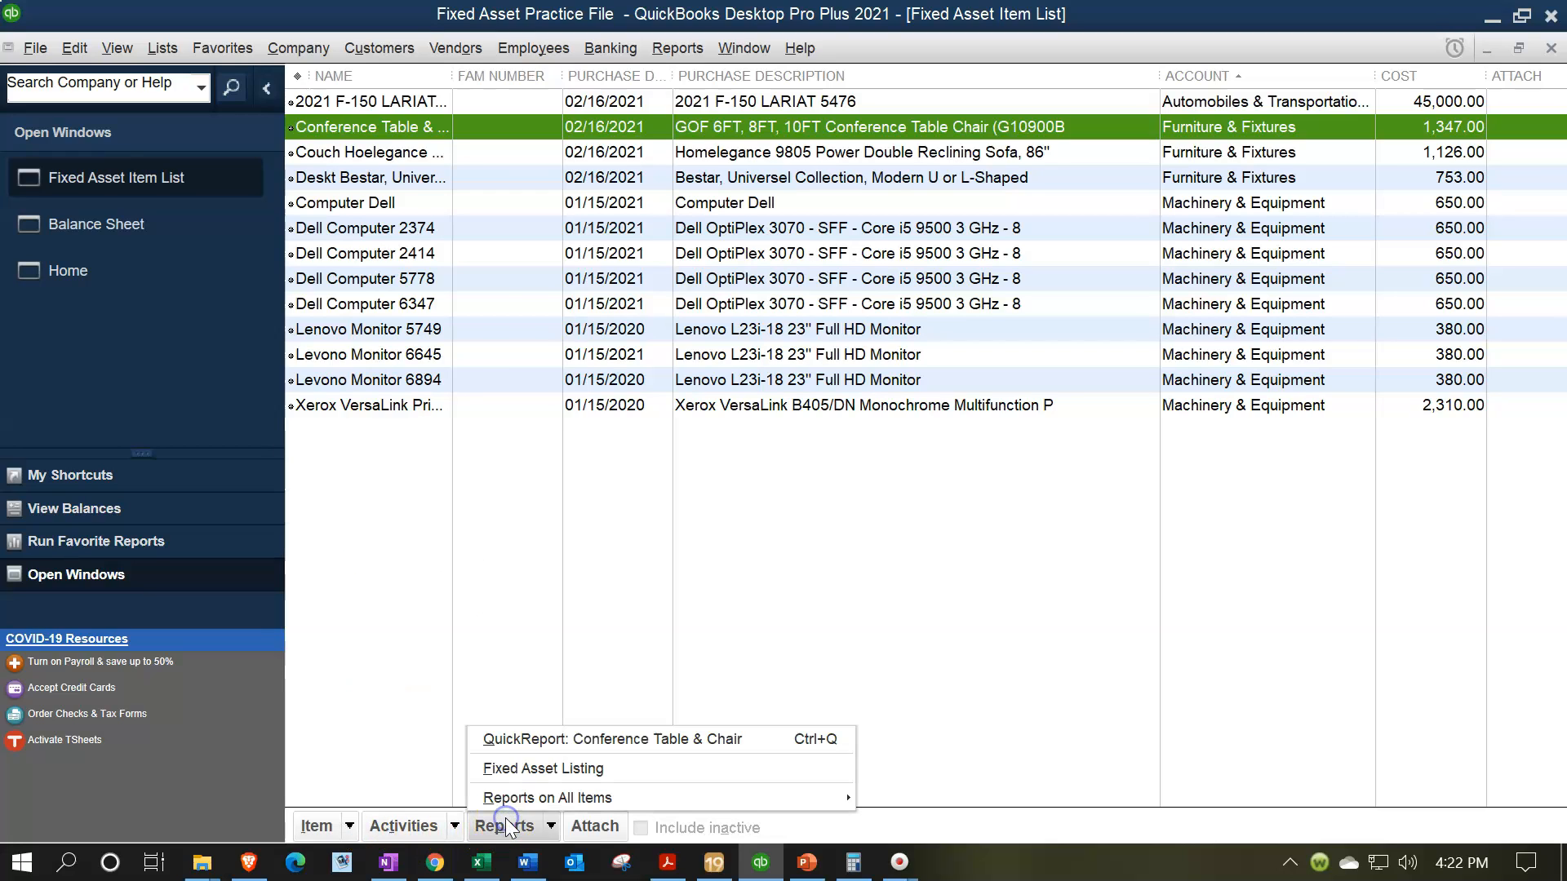
click(532, 771)
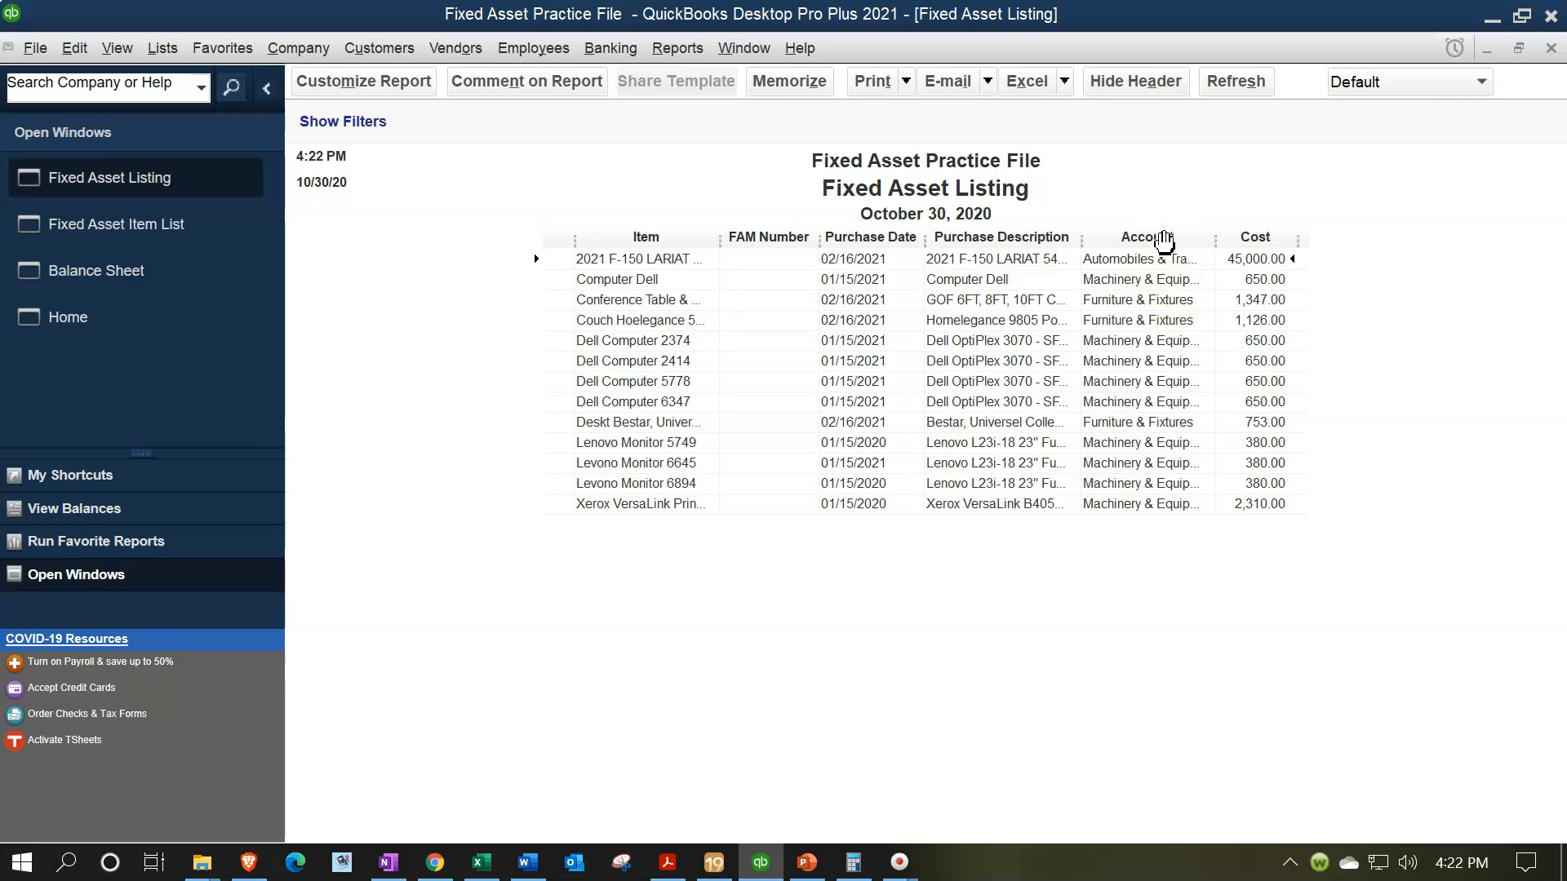
- Sort the Fixed Asset Listing report by Account
click(1481, 82)
click(1481, 81)
click(1481, 82)
click(1393, 235)
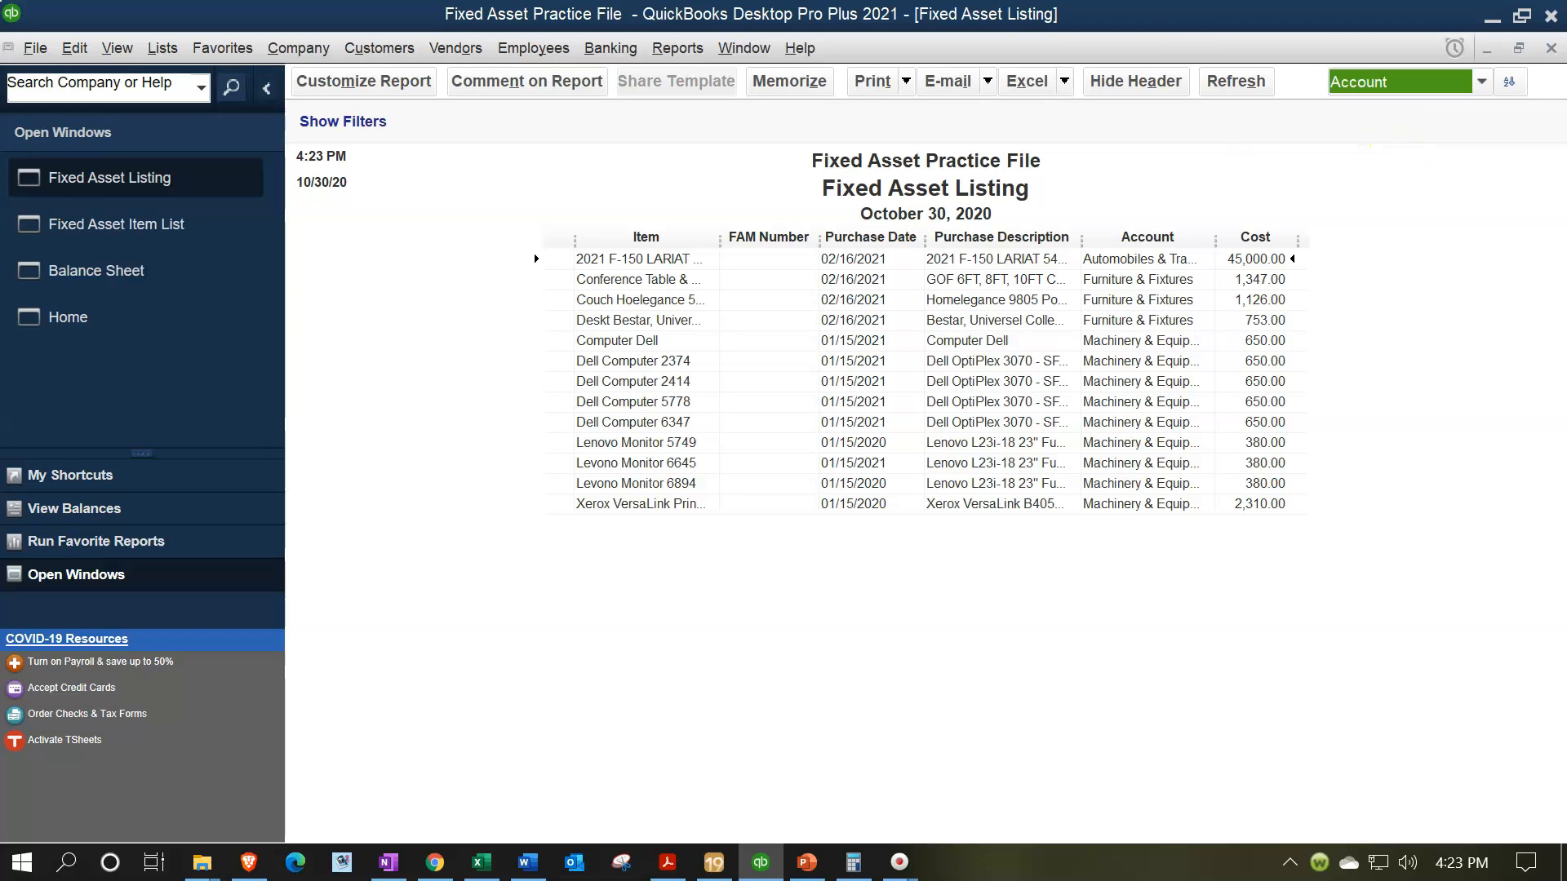
- Add 1347, 1126 and 753 in the Calculator and compare the sum with Furniture & Fixtures on the balance sheet
drag(909, 1, 1202, 357)
click(1219, 414)
text(13)
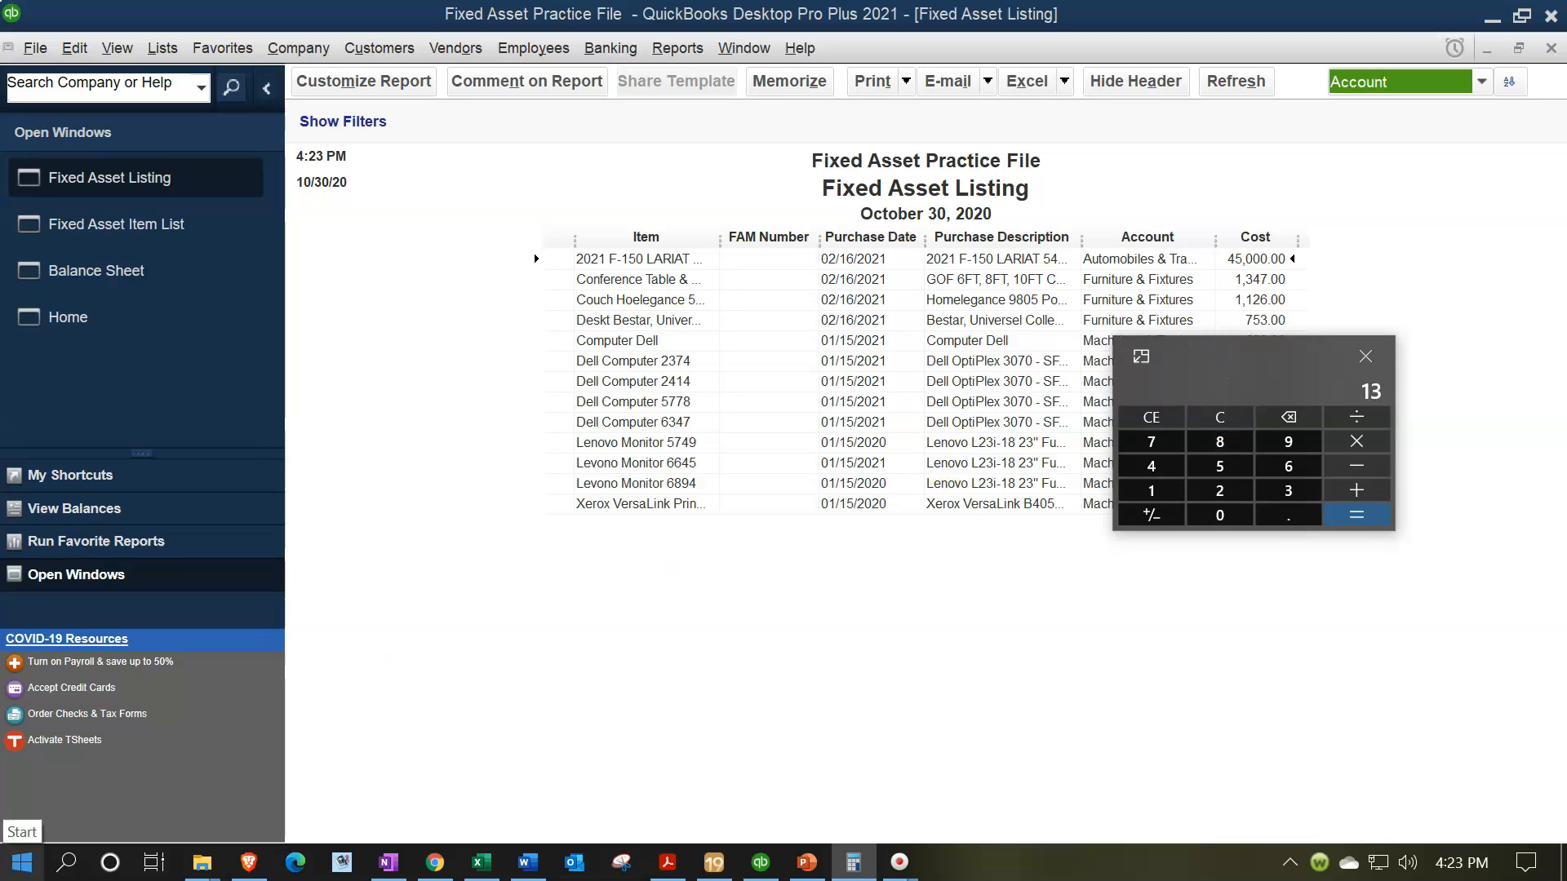
text(47+1126+753+)
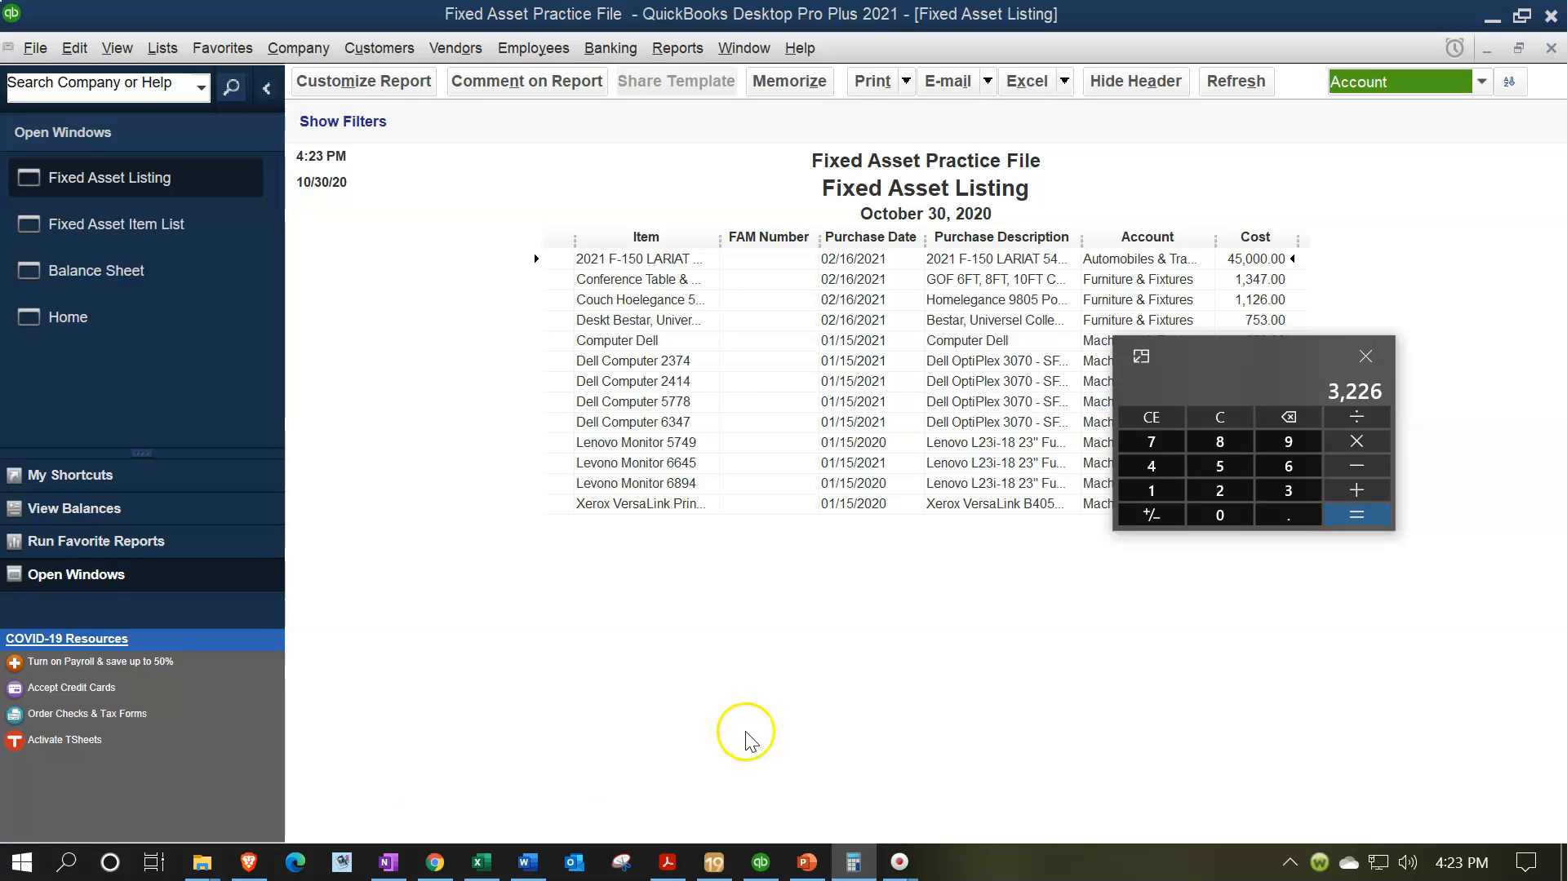
click(115, 269)
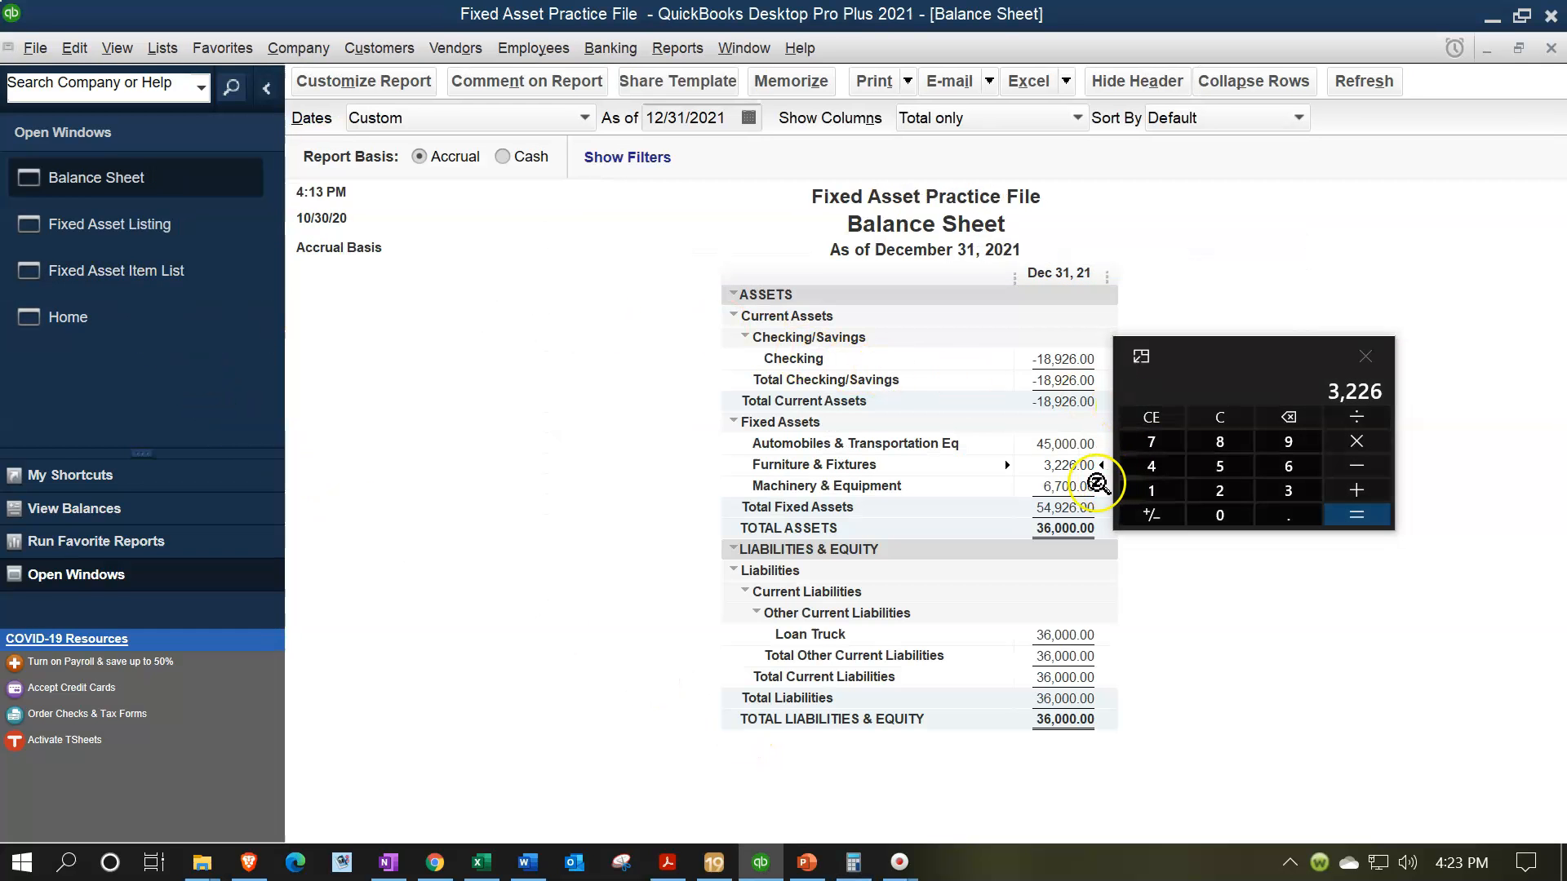
drag(1198, 361, 1299, 405)
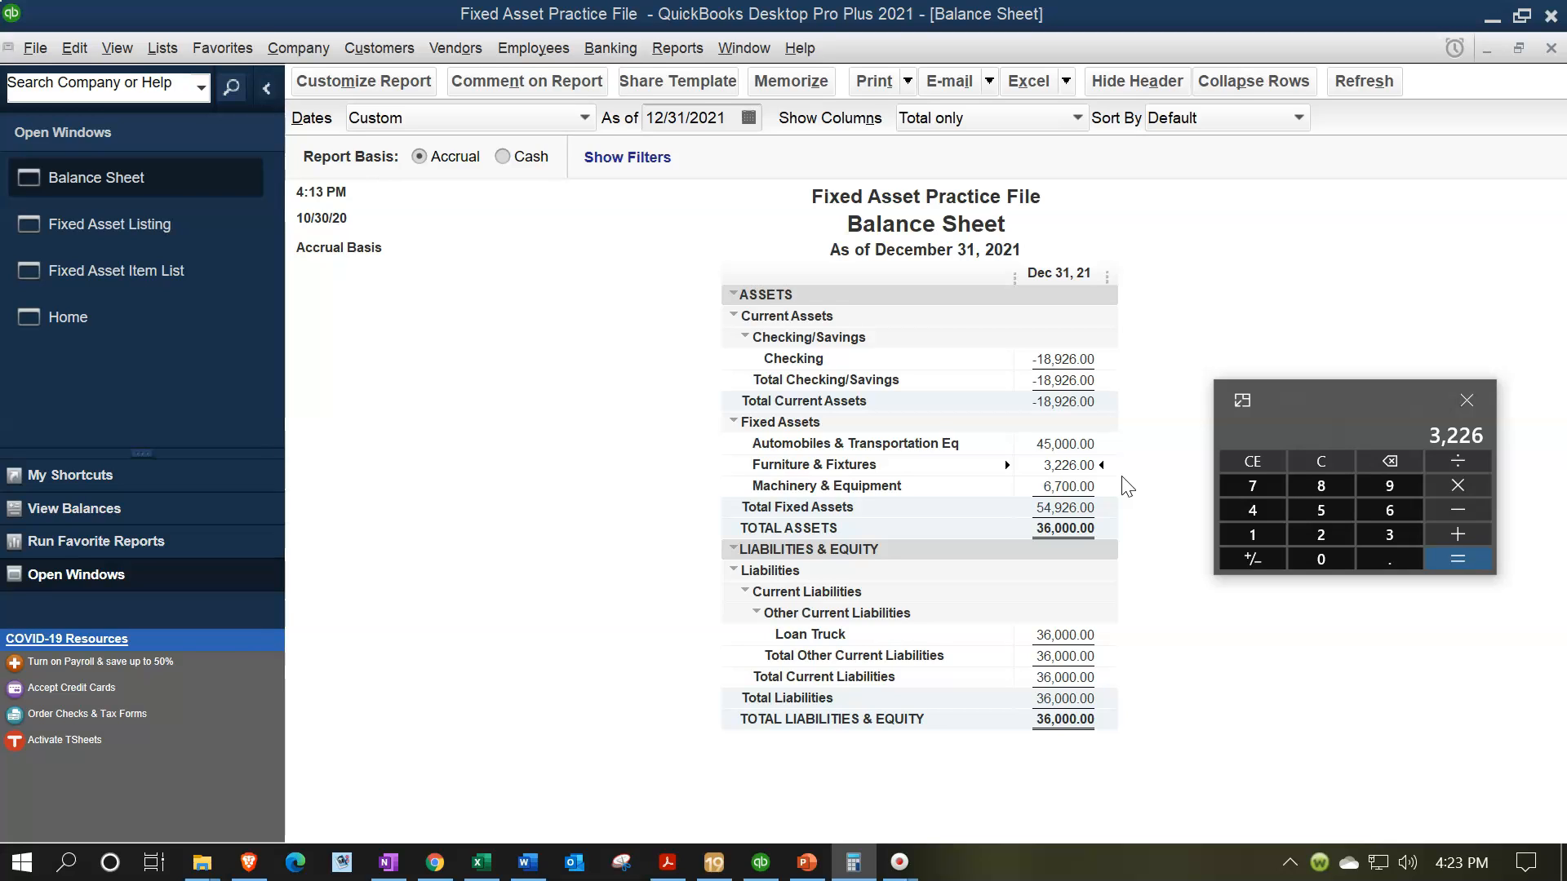
- Review the transactions behind Furniture & Fixtures with the Memo column widened, and close the report without memorizing it
double_click(1064, 466)
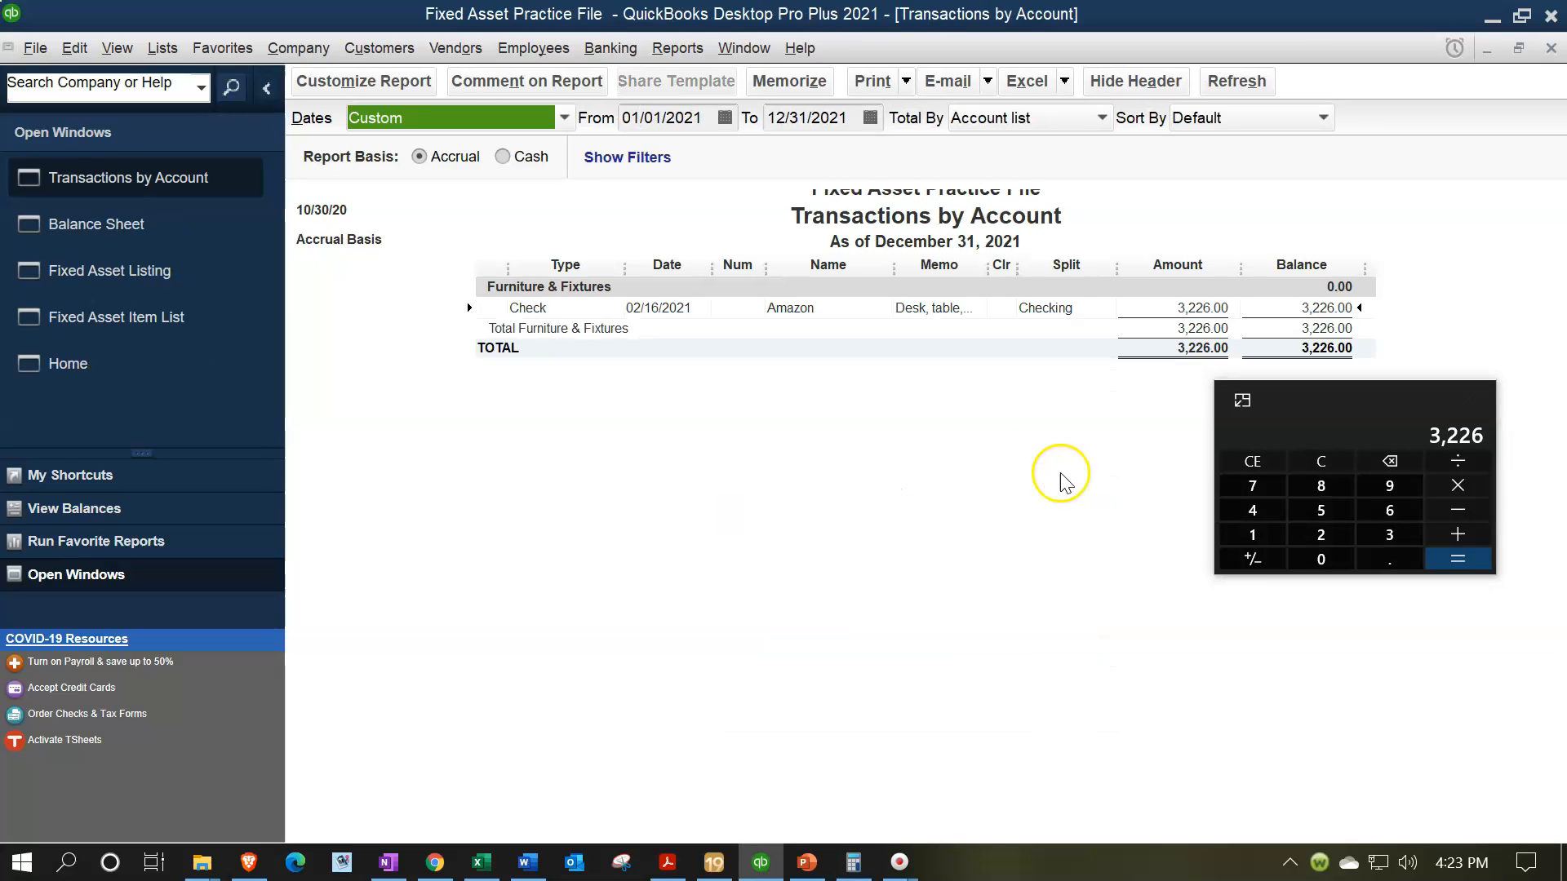
drag(989, 271, 1034, 266)
click(1035, 444)
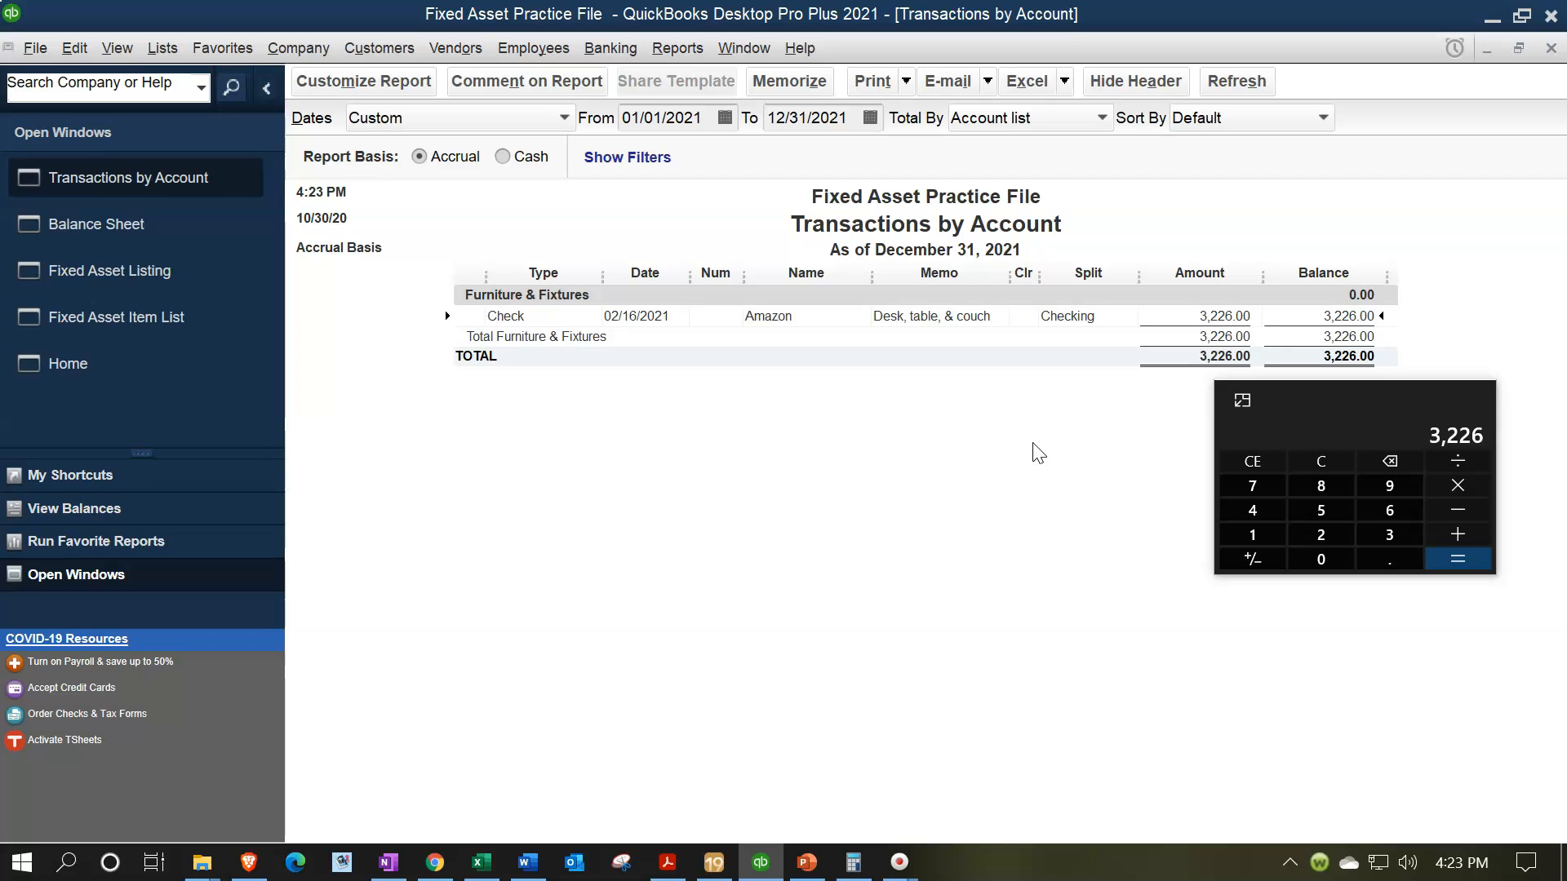
click(933, 336)
click(1550, 50)
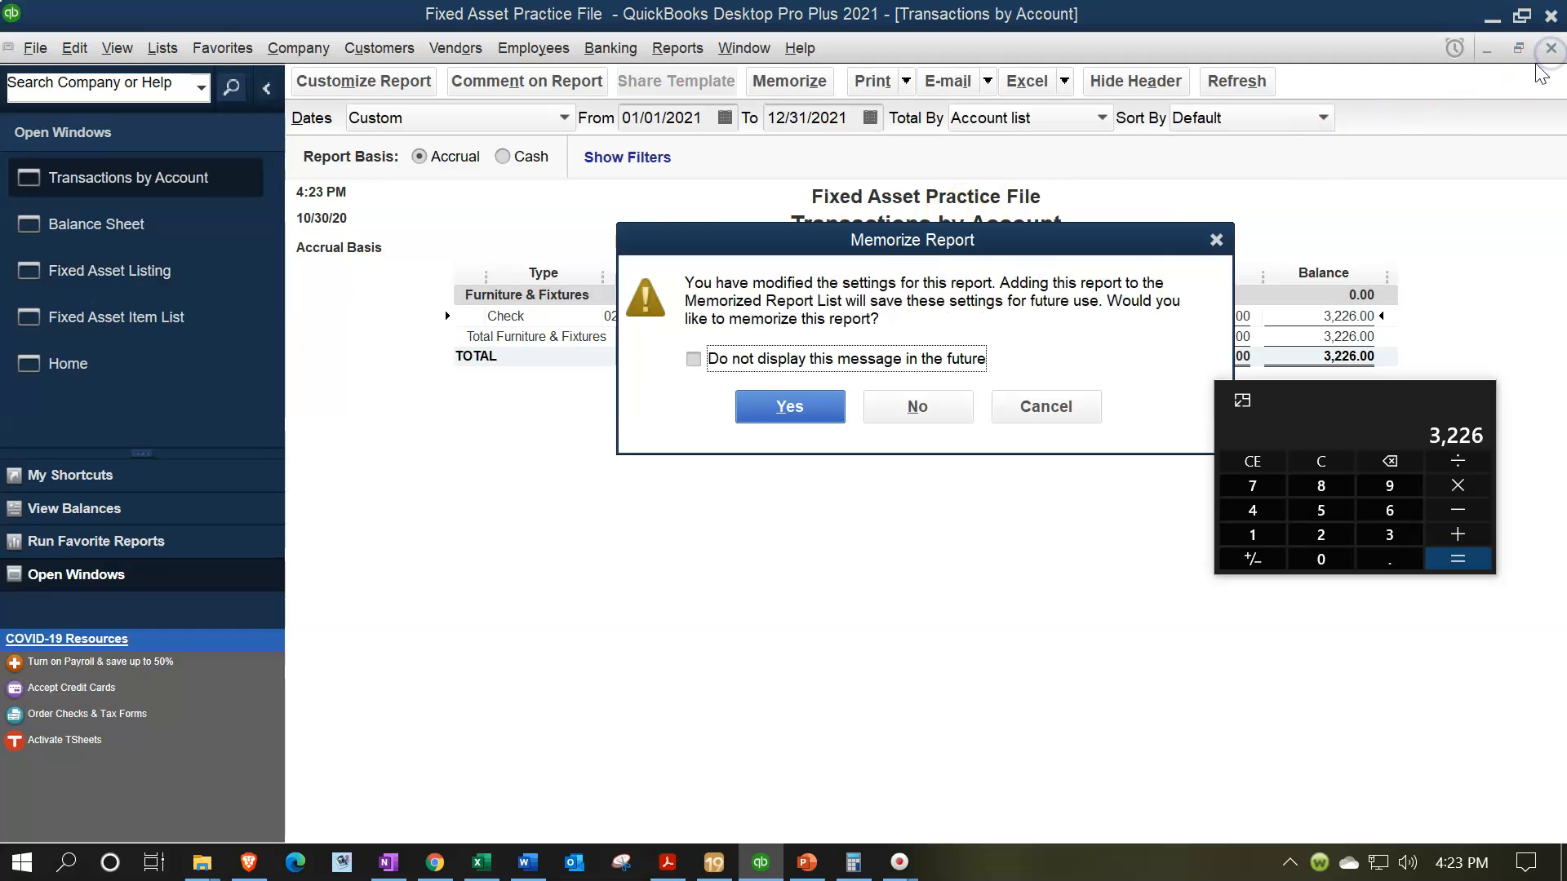
click(936, 410)
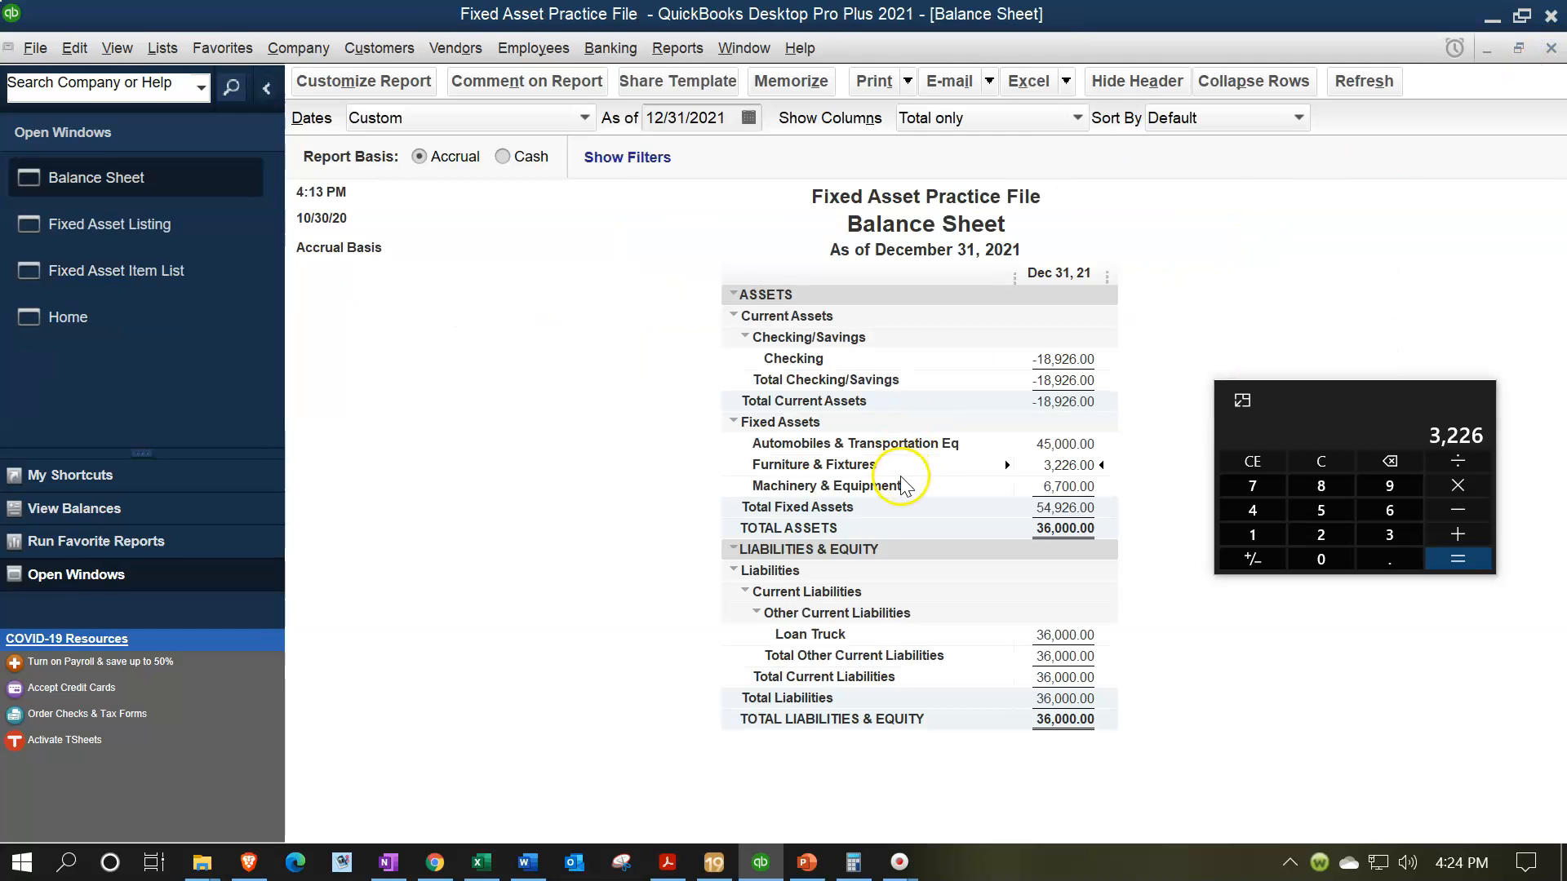
- Examine the Machinery & Equipment transactions and the Office Depot check's expense and item lines, and return to the balance sheet
double_click(1058, 492)
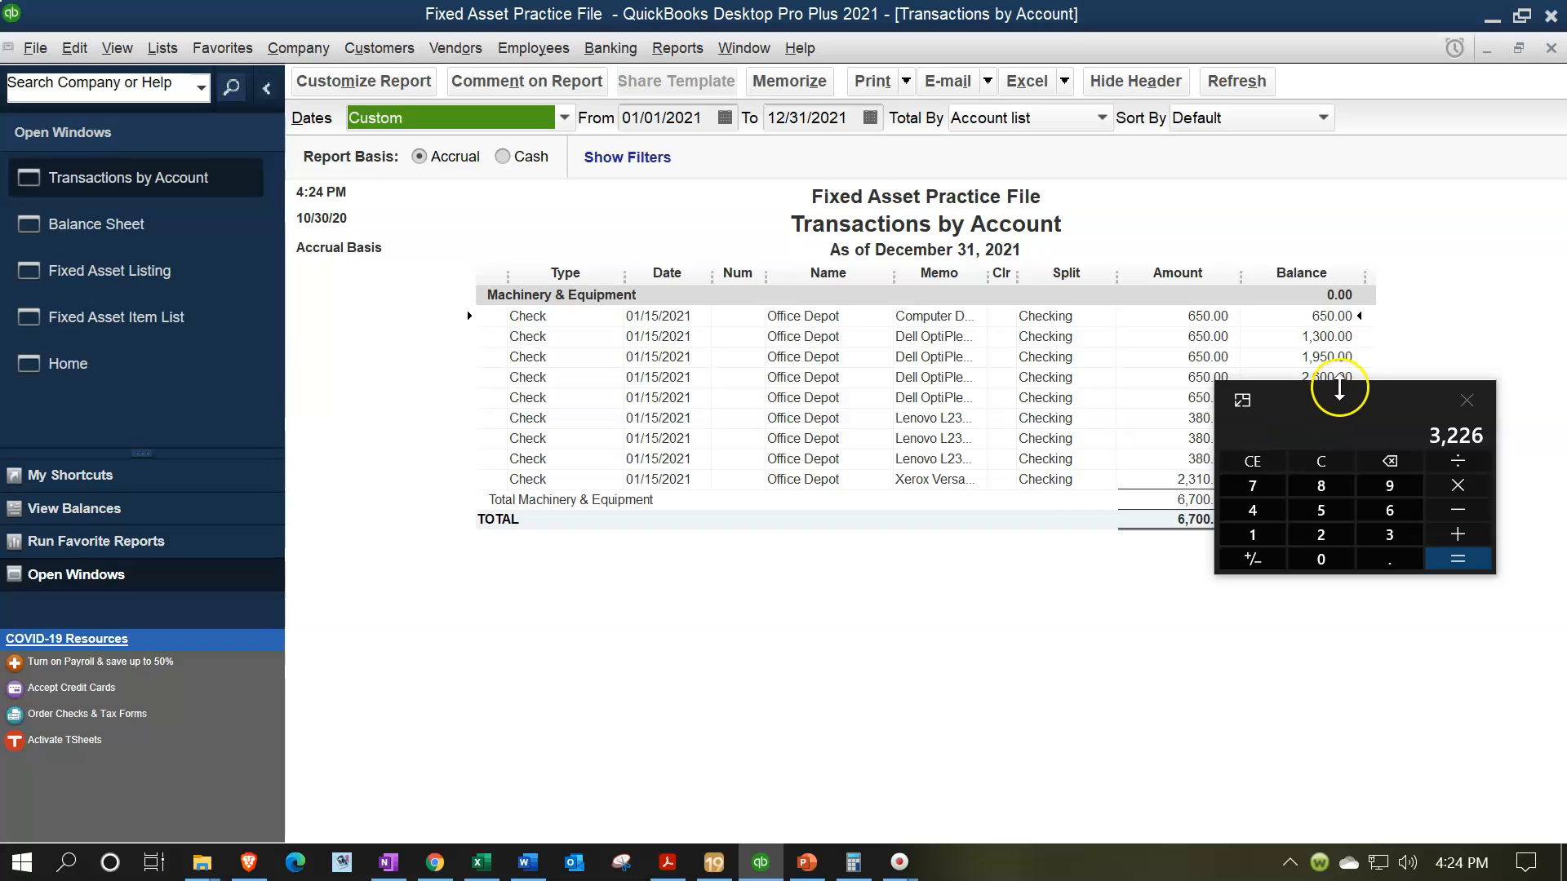
drag(1345, 392, 1355, 592)
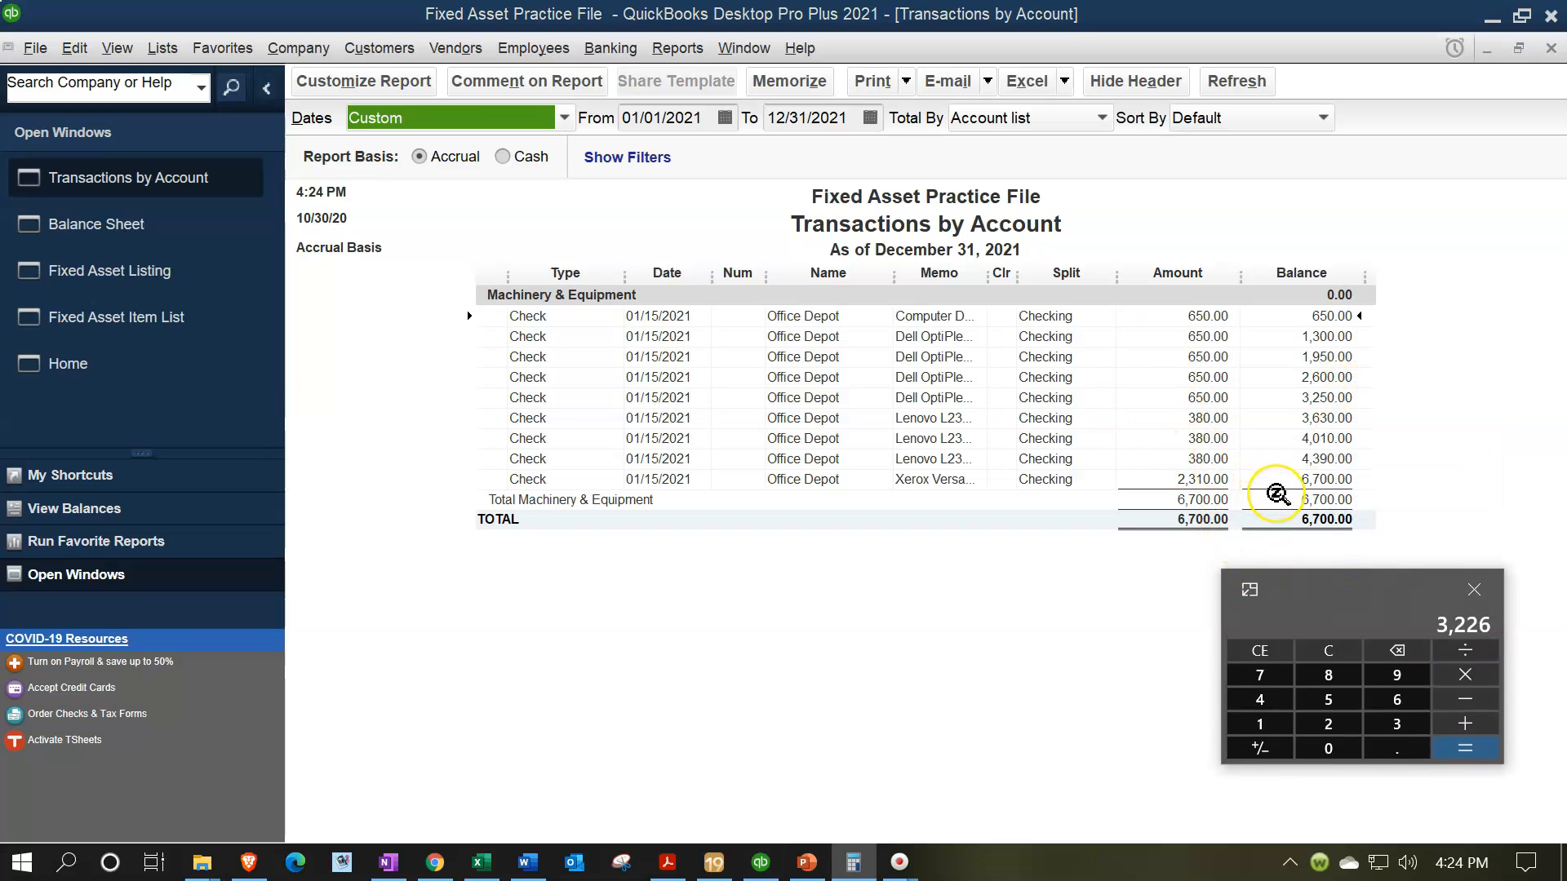
click(1196, 373)
double_click(1197, 372)
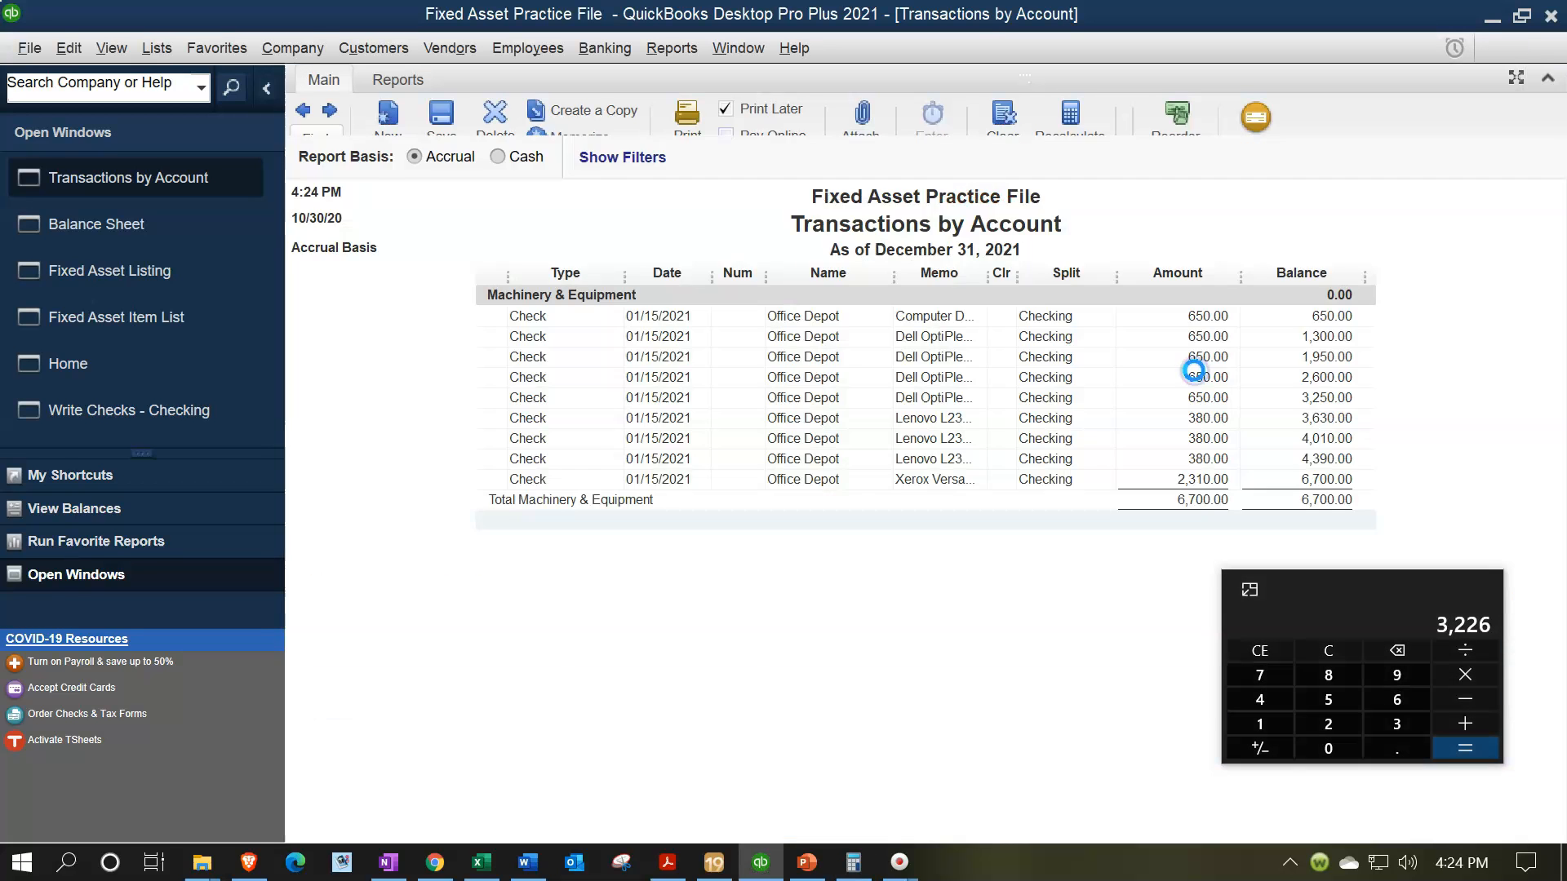
click(400, 569)
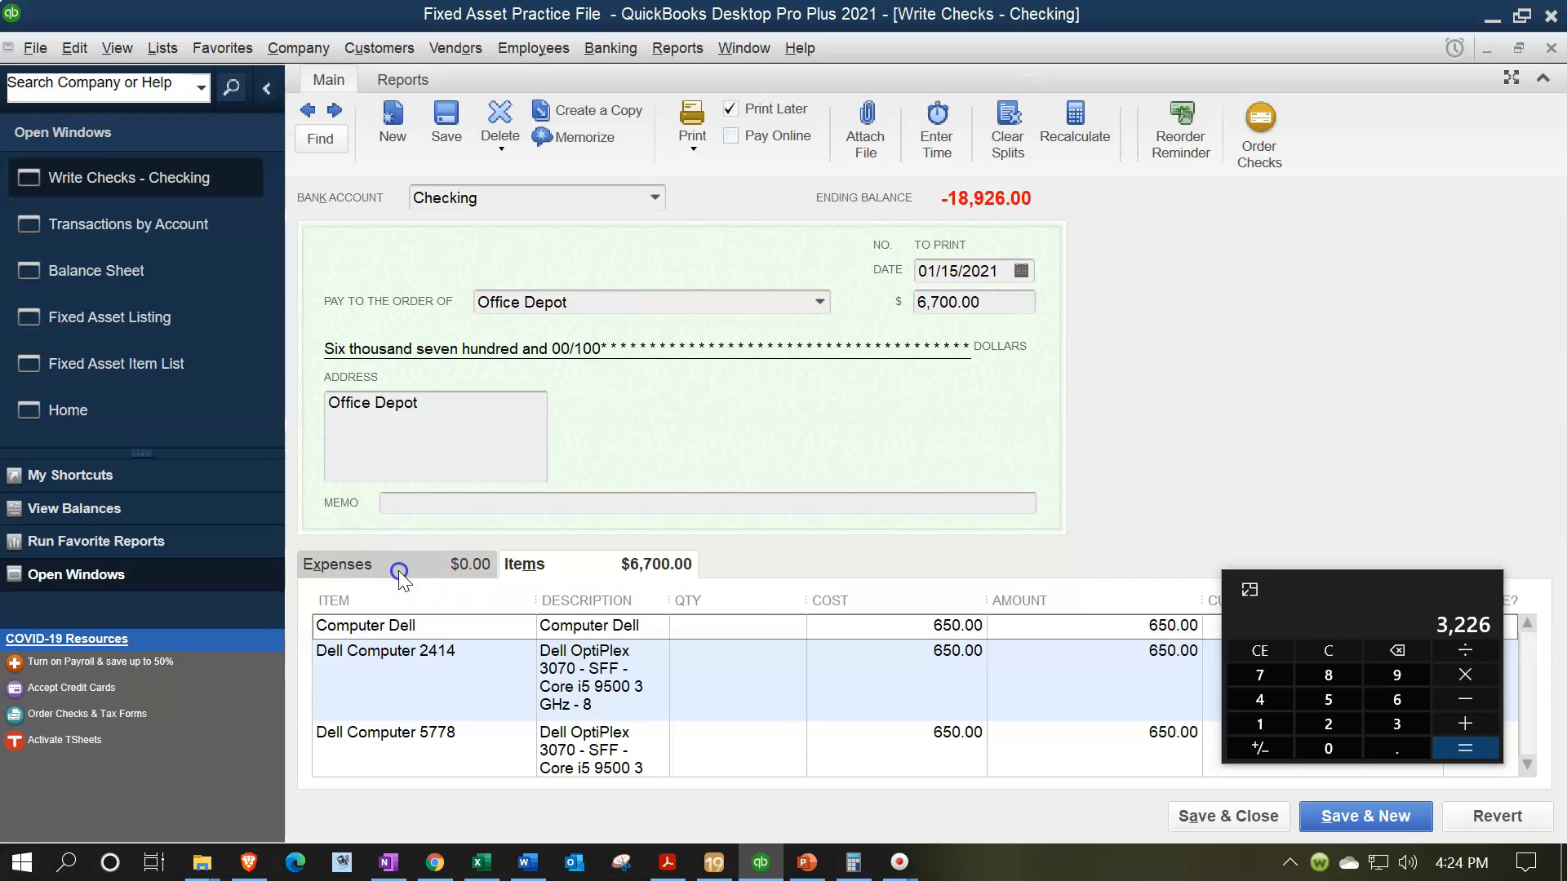
click(554, 572)
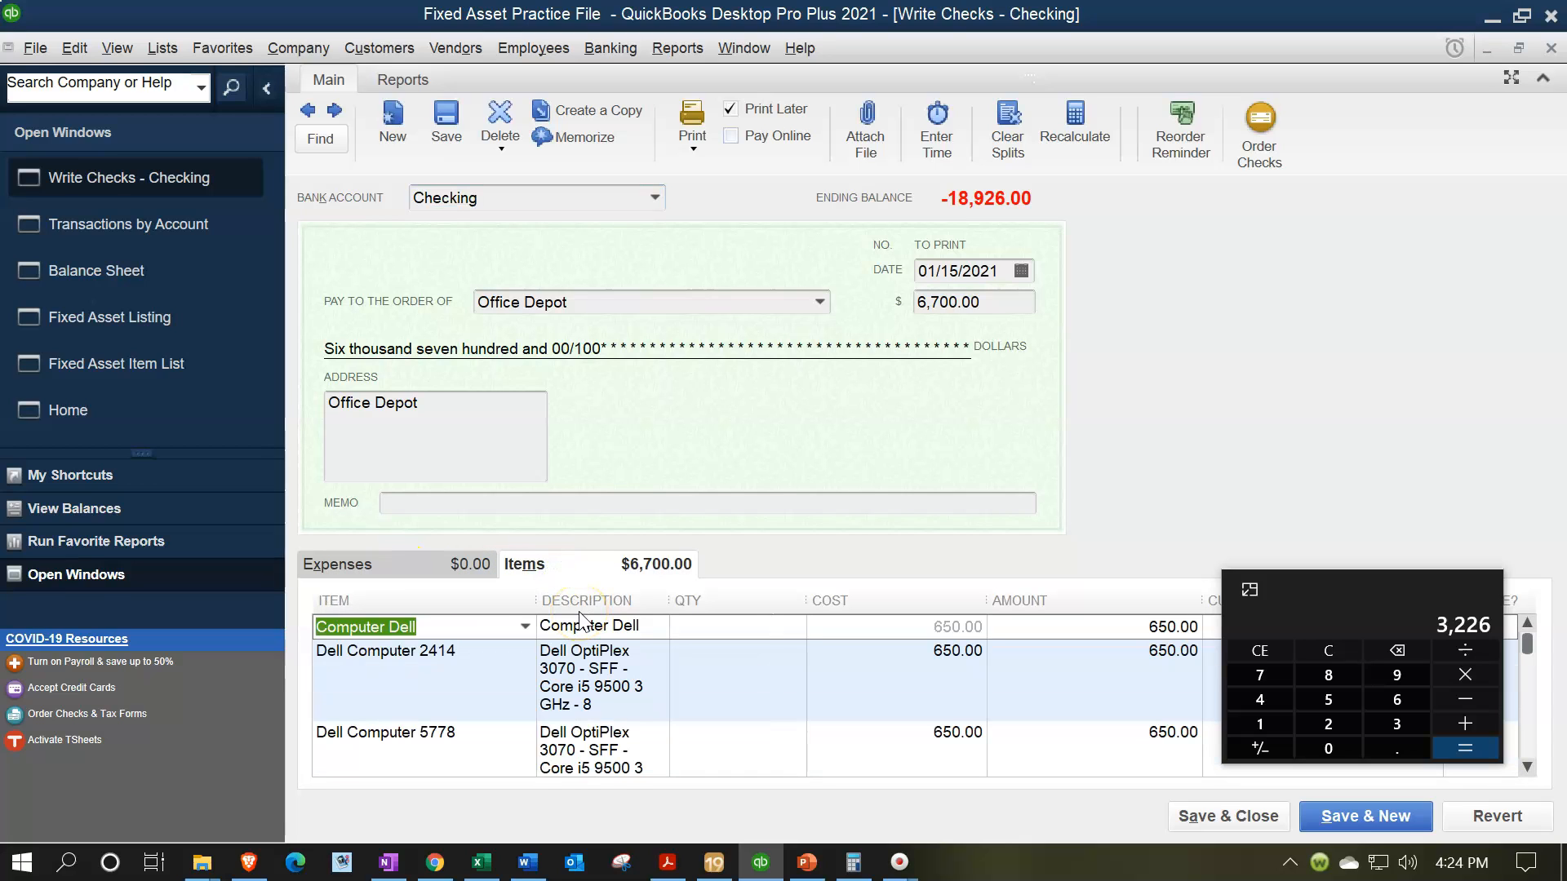
click(1549, 48)
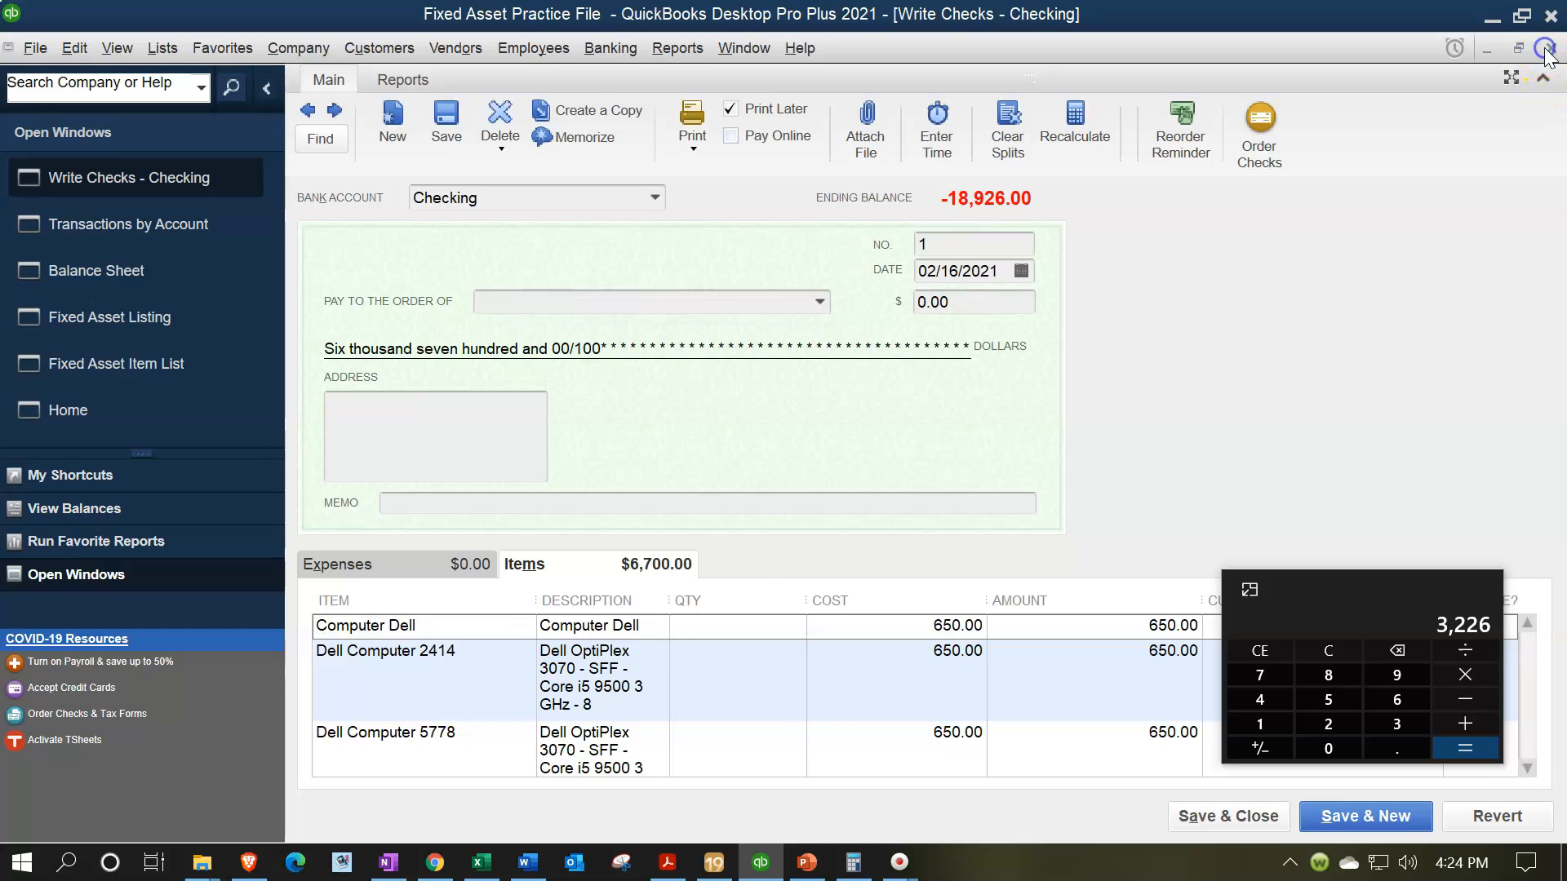
click(1550, 49)
- Open the transactions behind Furniture & Fixtures from the balance sheet and widen the Memo column to read the full description
click(1071, 465)
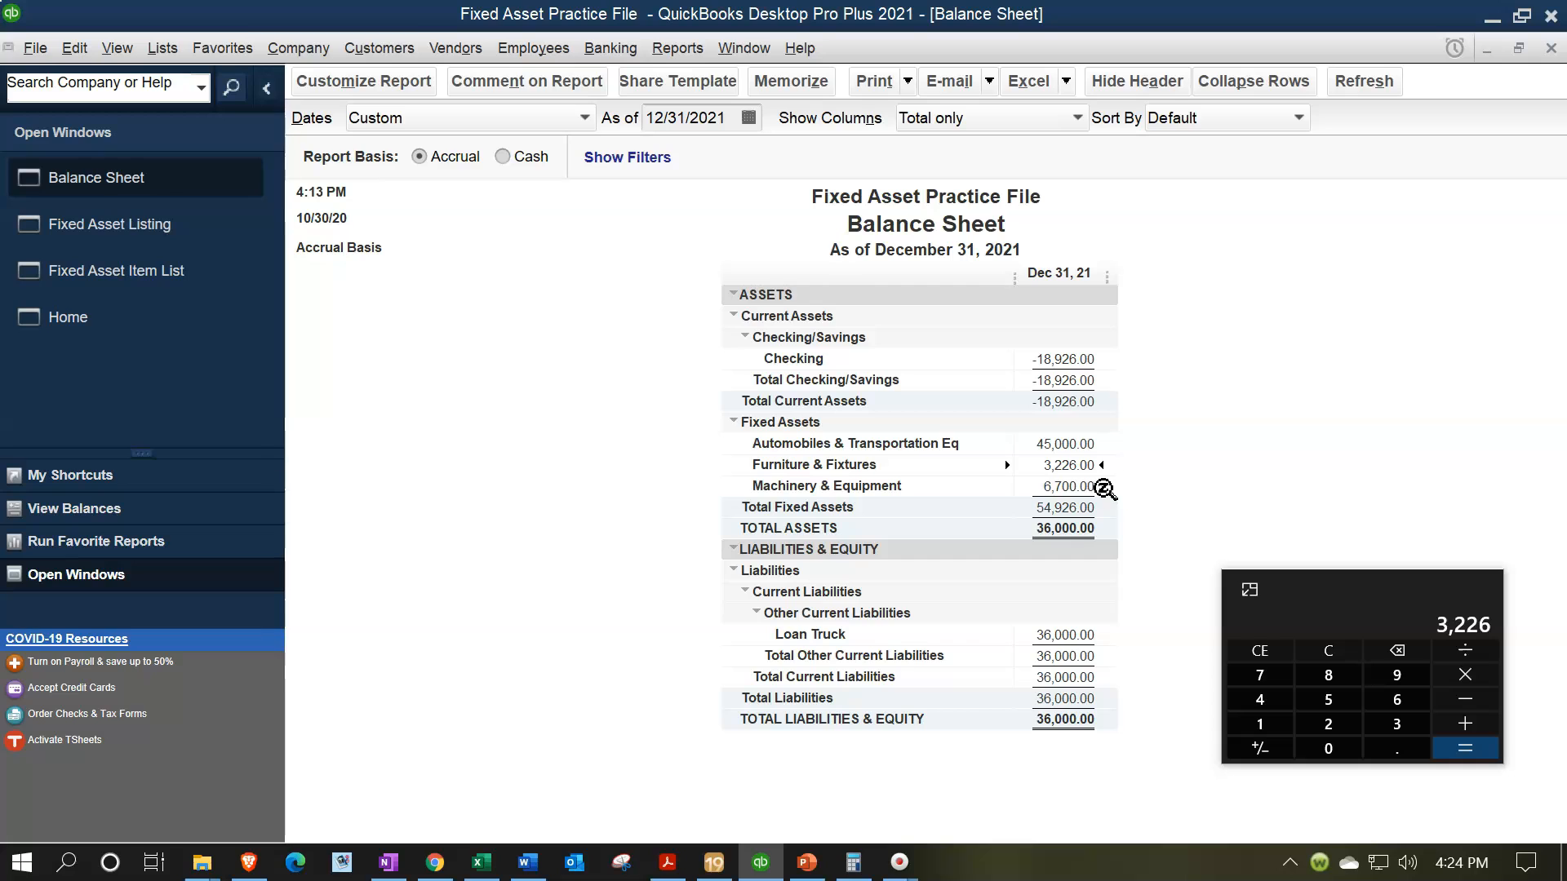
double_click(1071, 465)
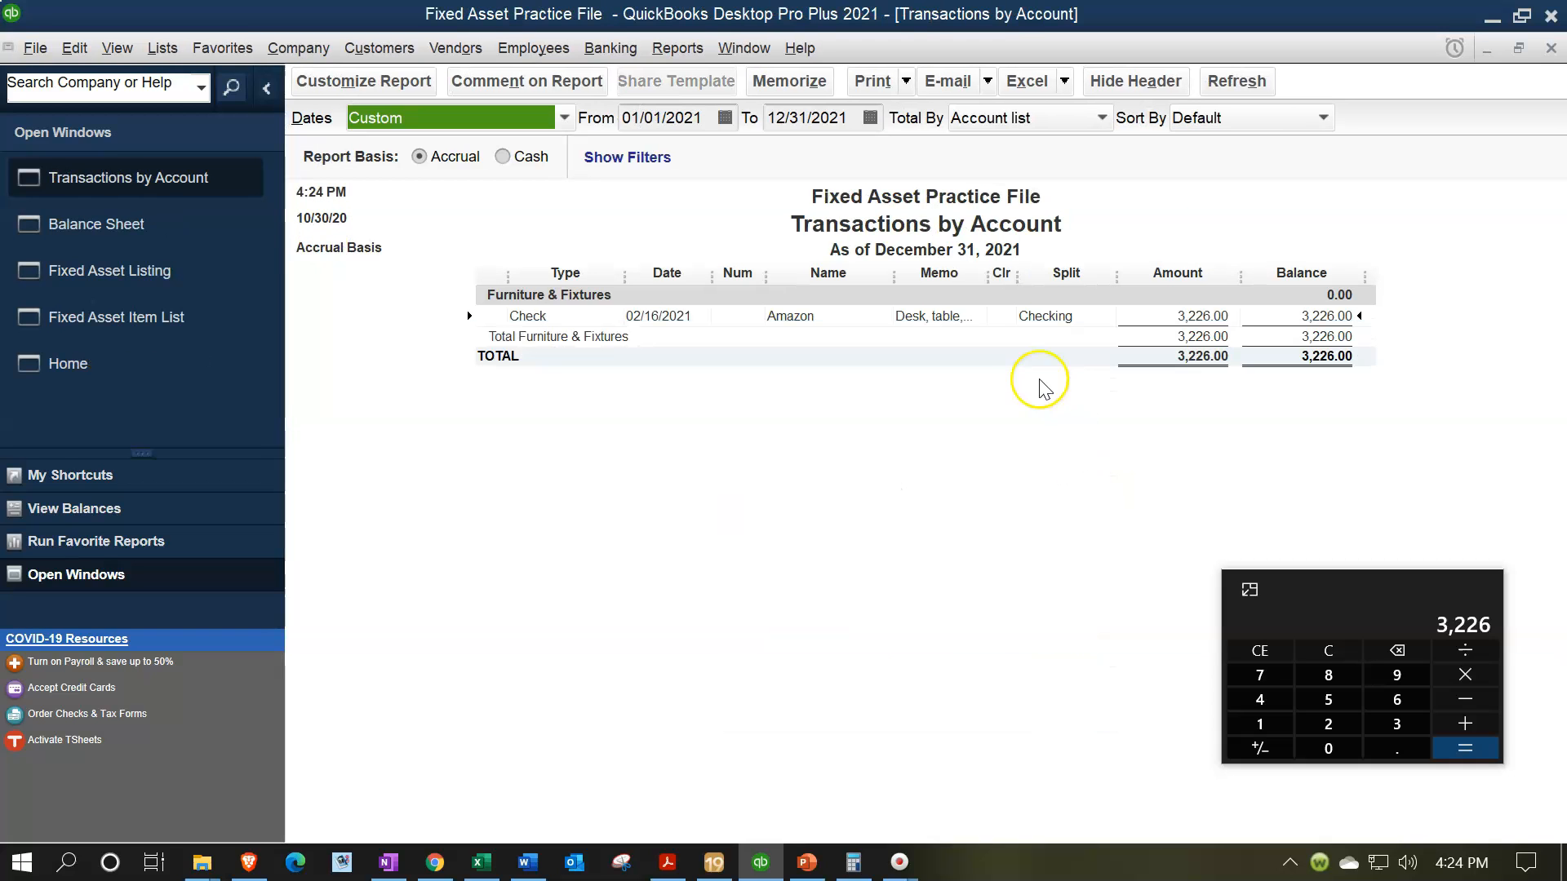
drag(988, 276, 1028, 276)
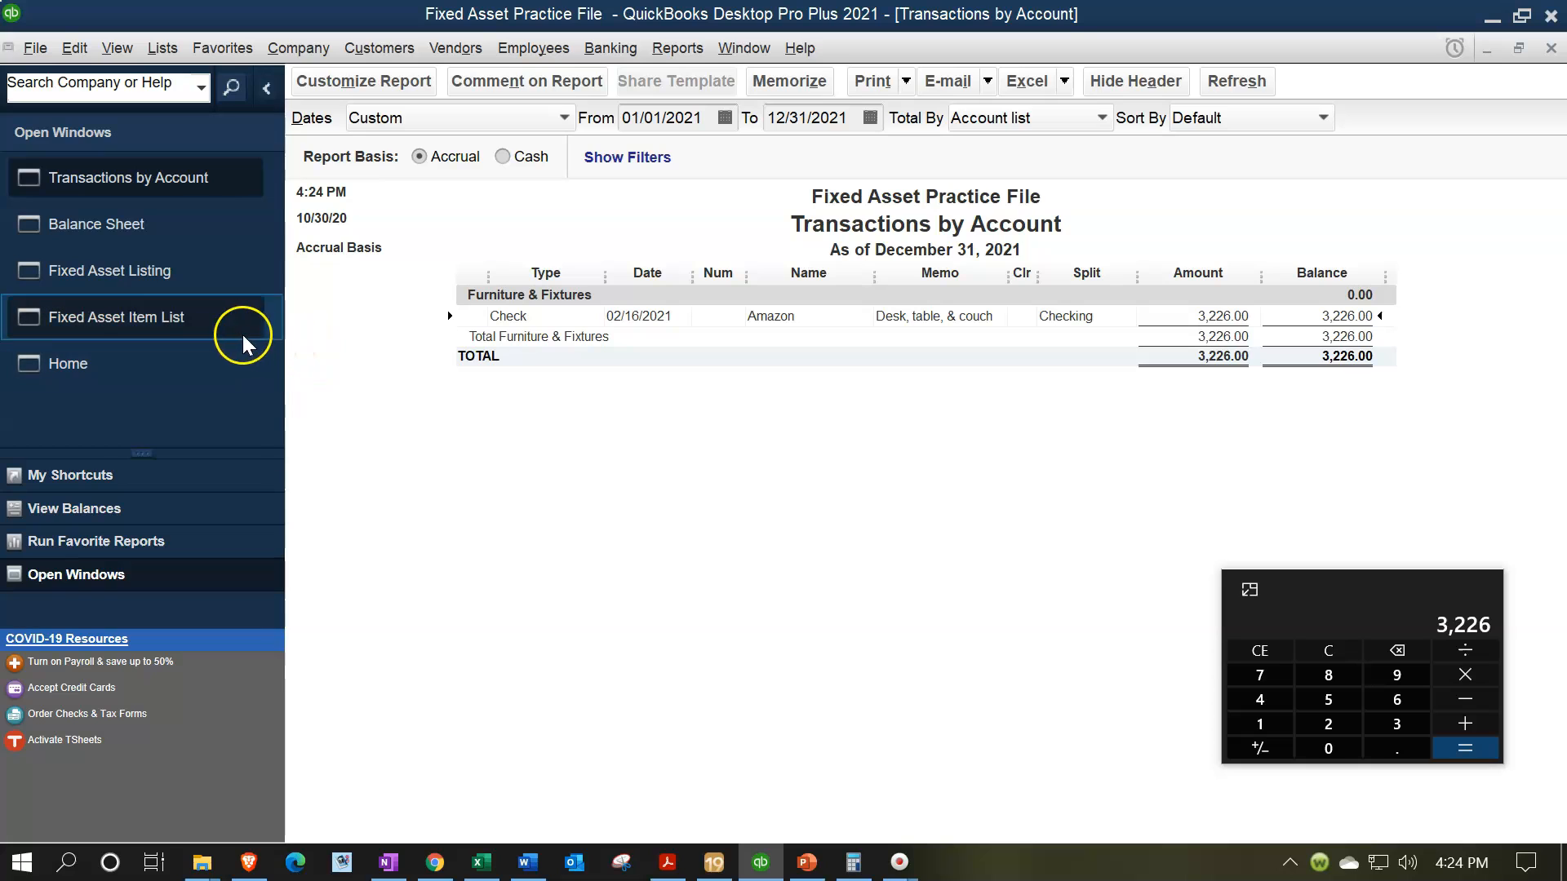
- Check the attachment on the 2021 F-150 LARIAT in the Fixed Asset Item List and put the Calculator away
click(130, 278)
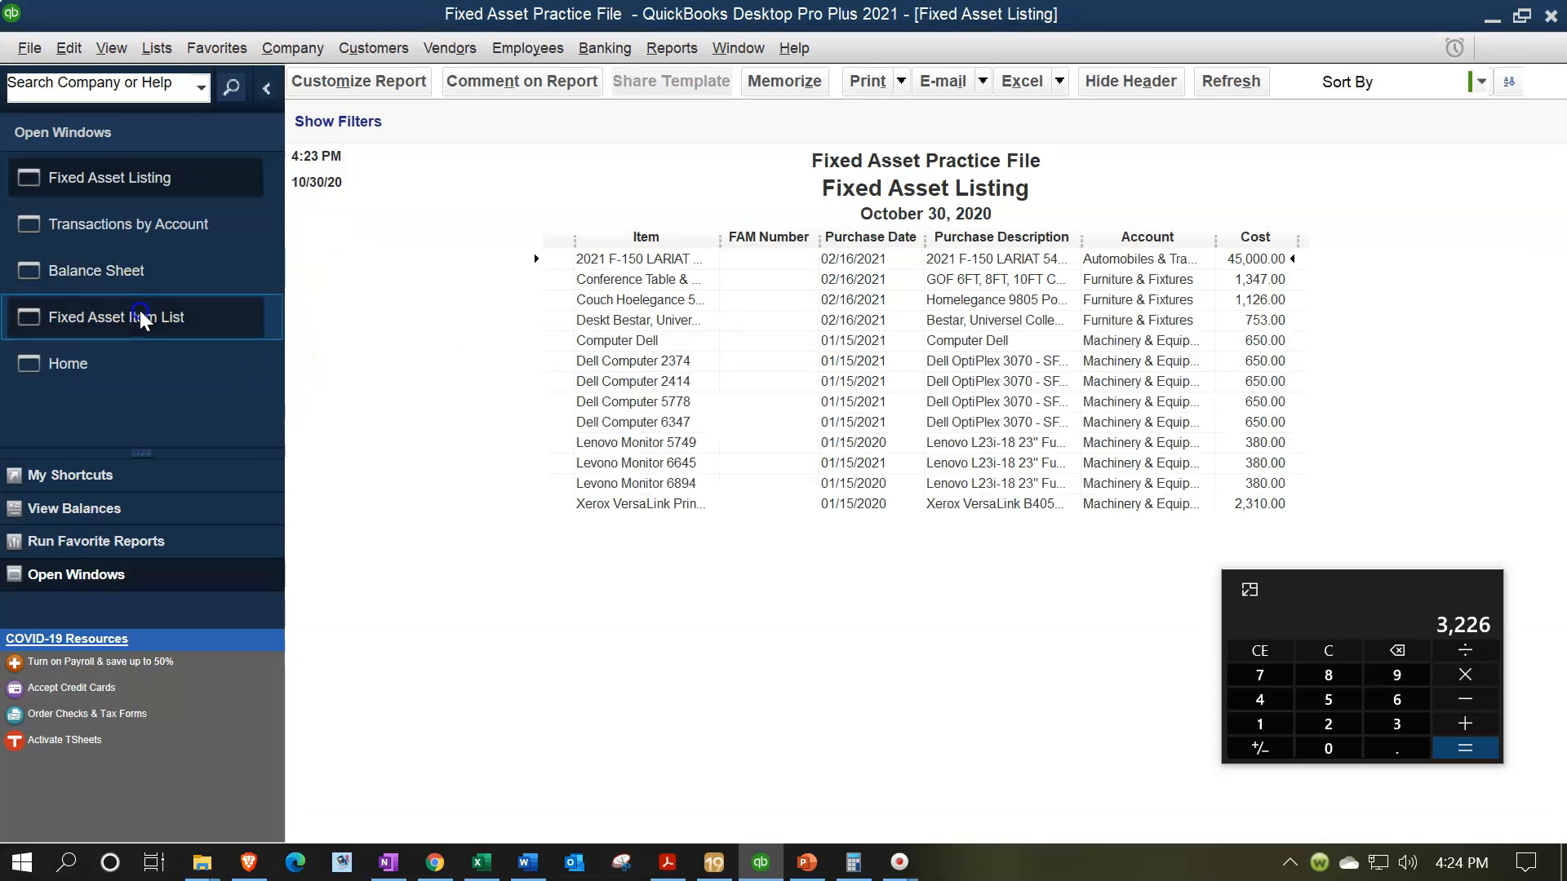
click(138, 313)
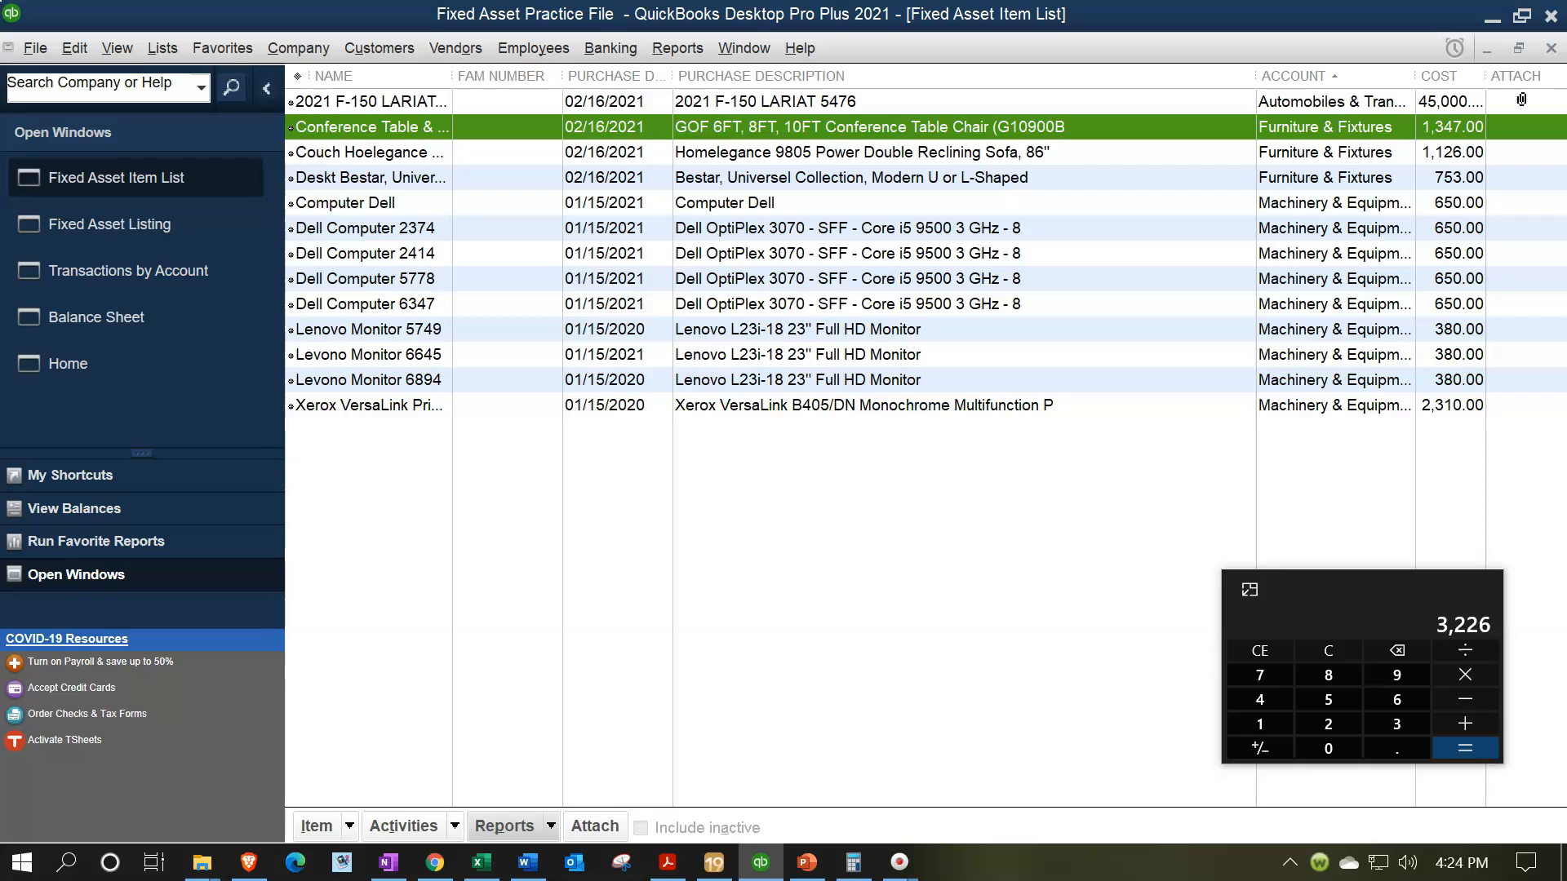
click(1521, 99)
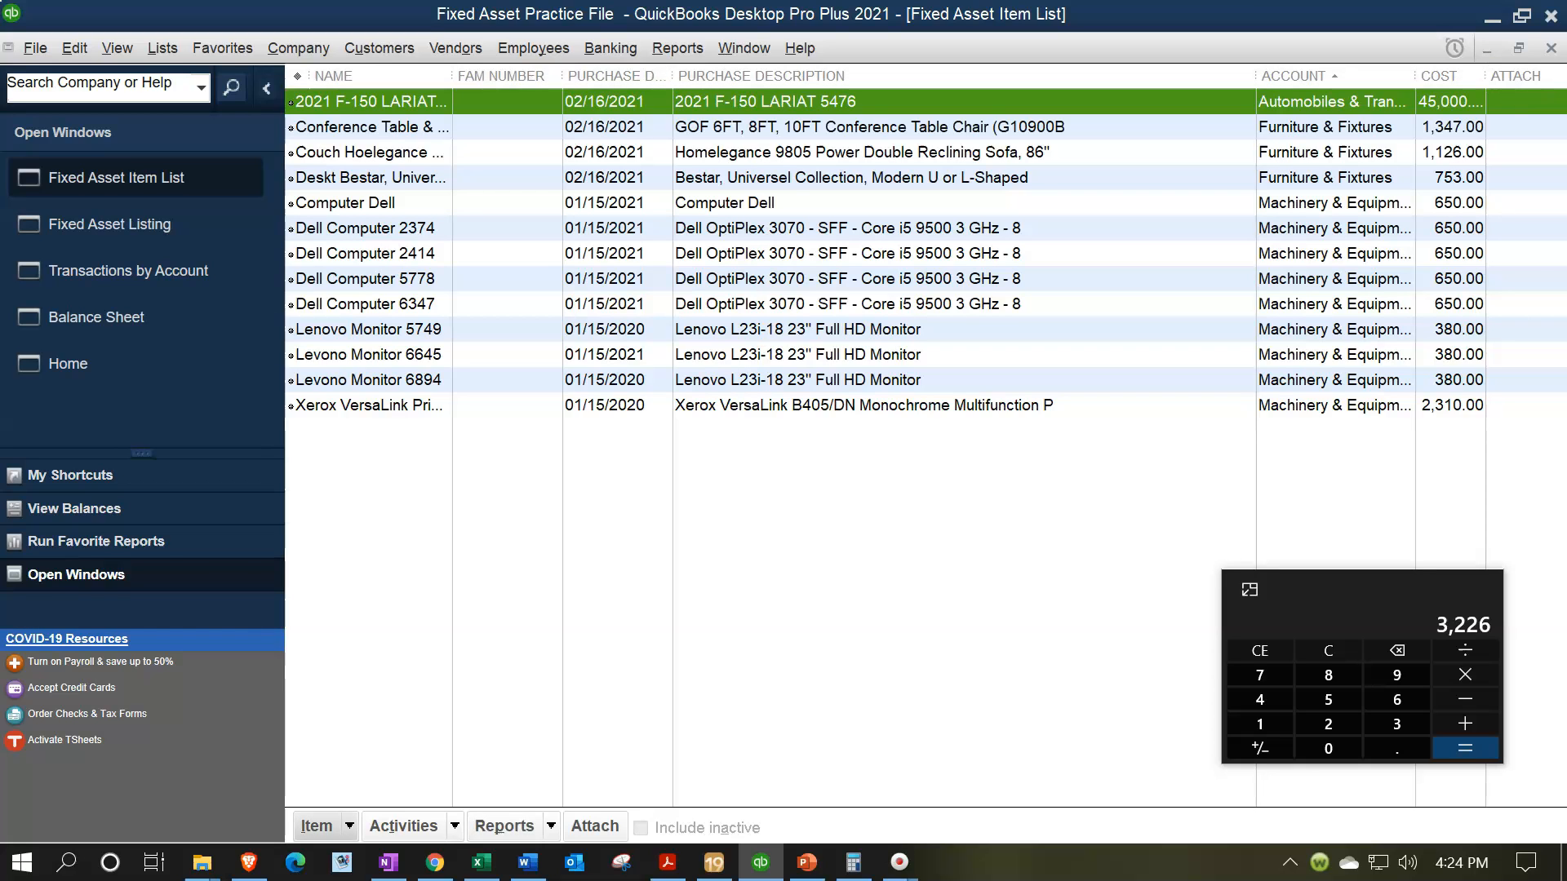
drag(1077, 0, 1093, 0)
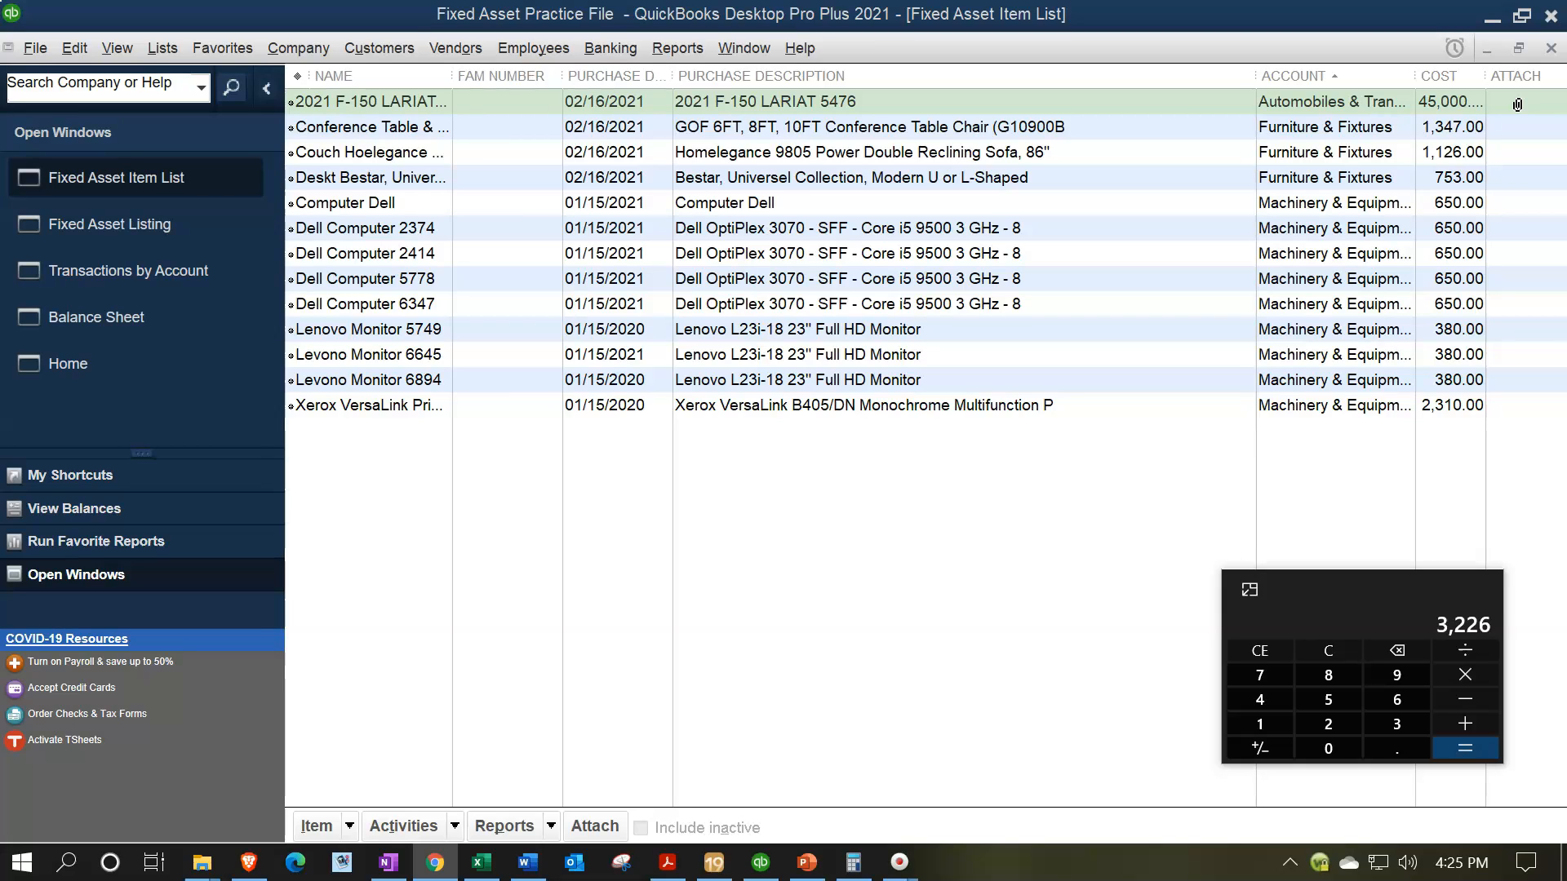
click(1410, 586)
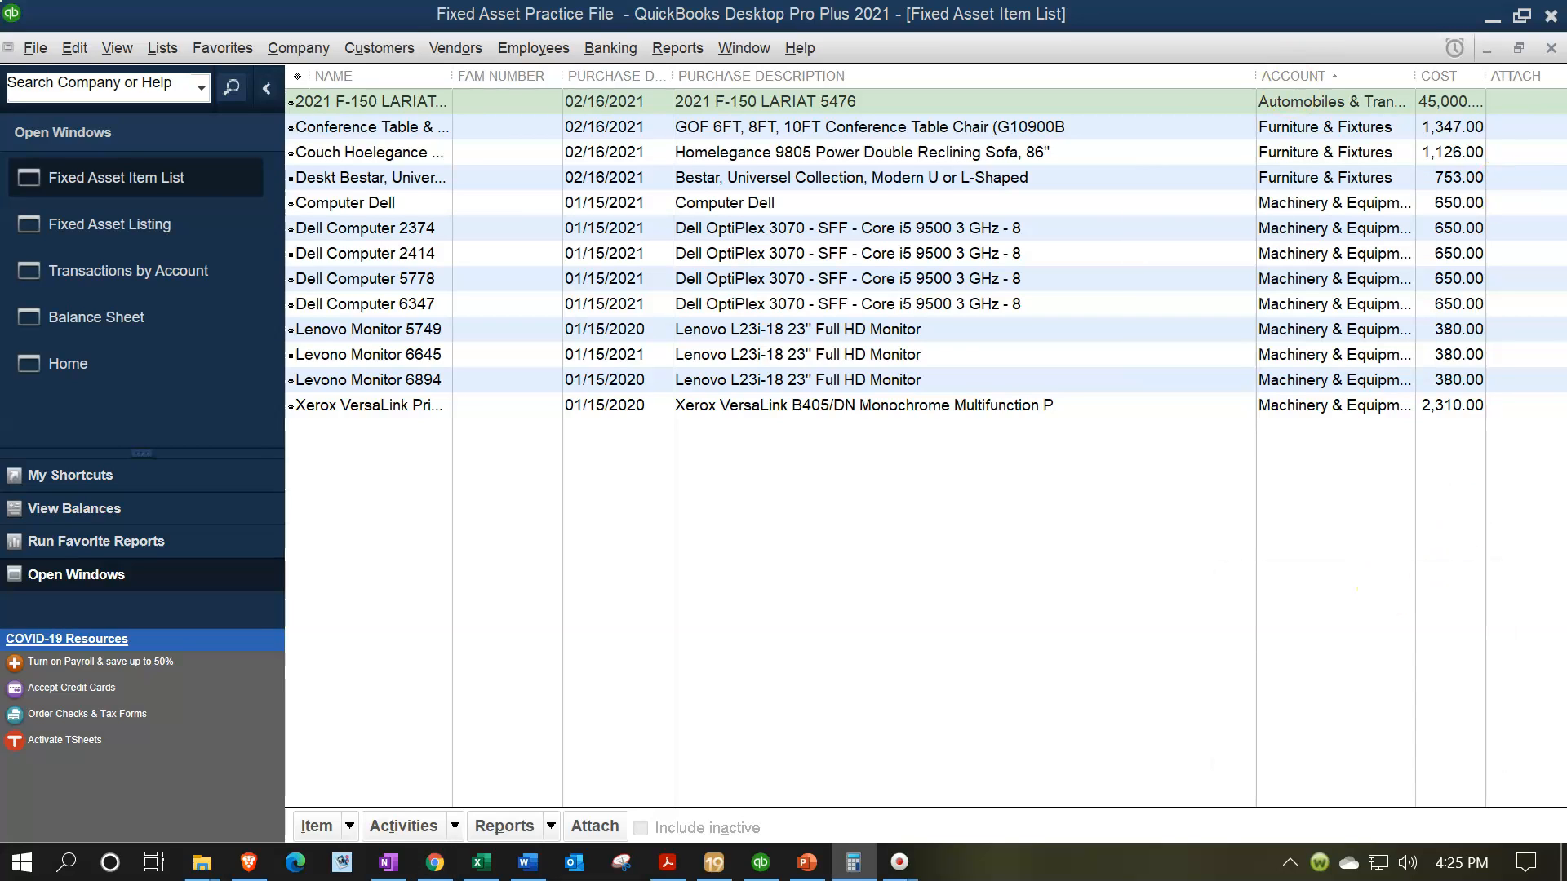
- Export the Fixed Asset Listing report to a new Excel worksheet
click(142, 235)
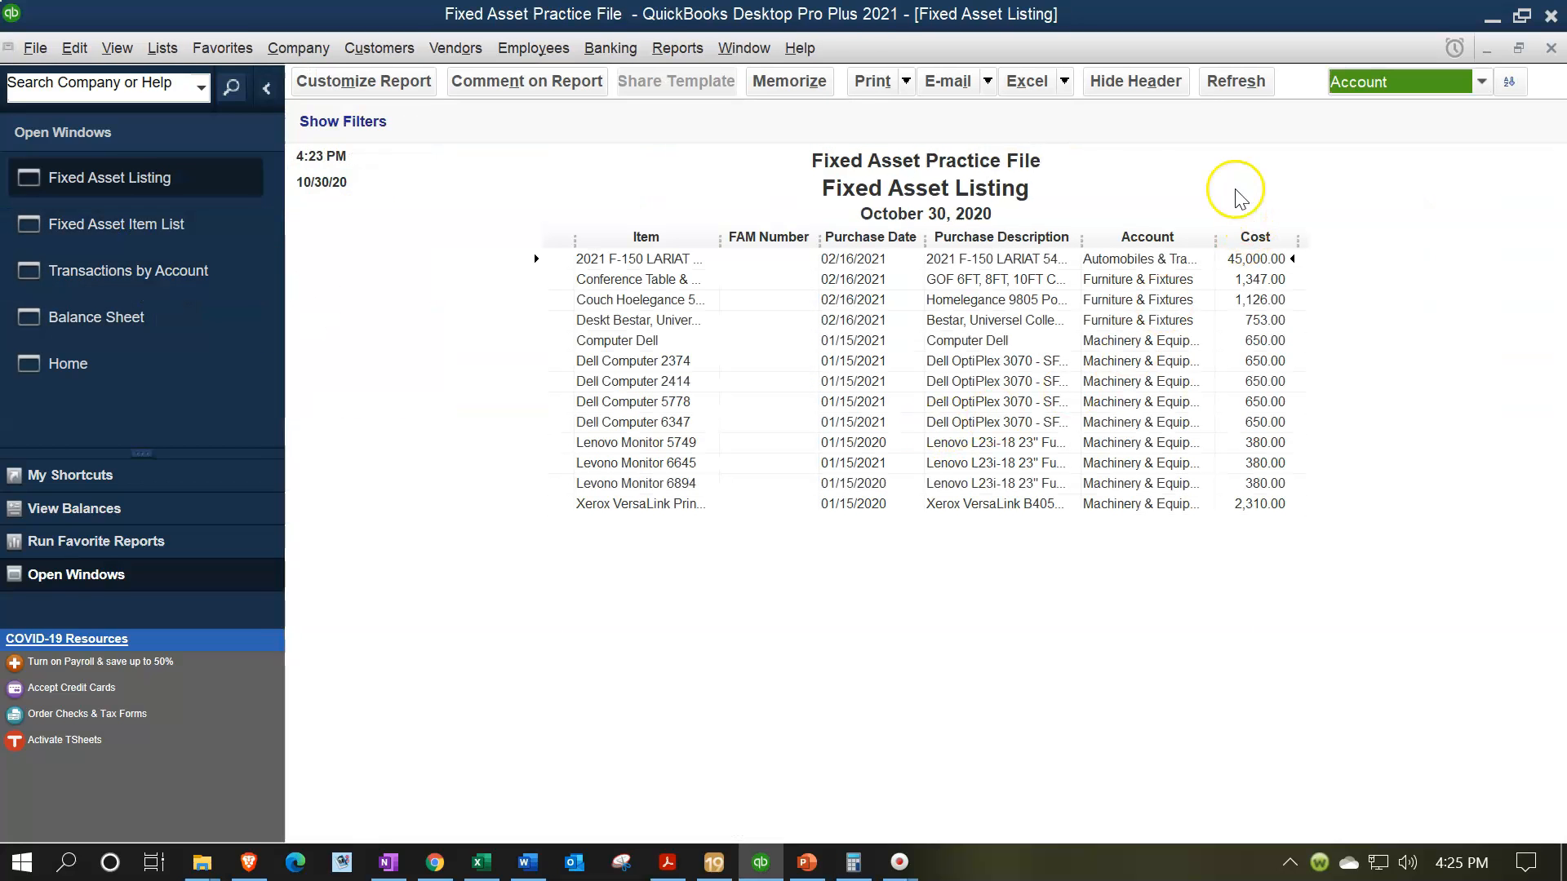
click(1064, 83)
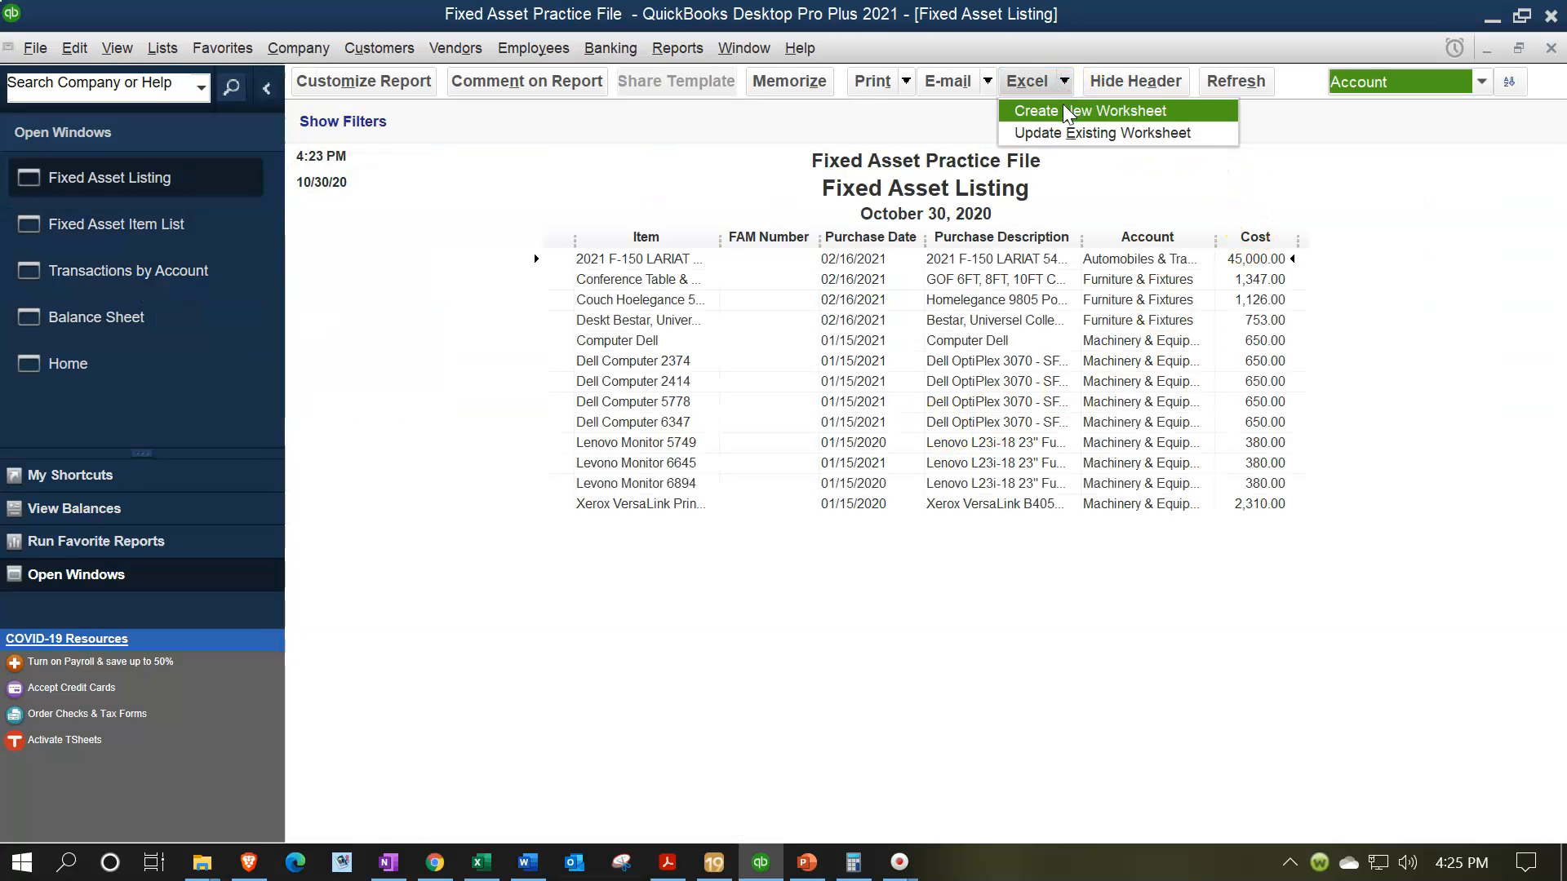
click(1066, 112)
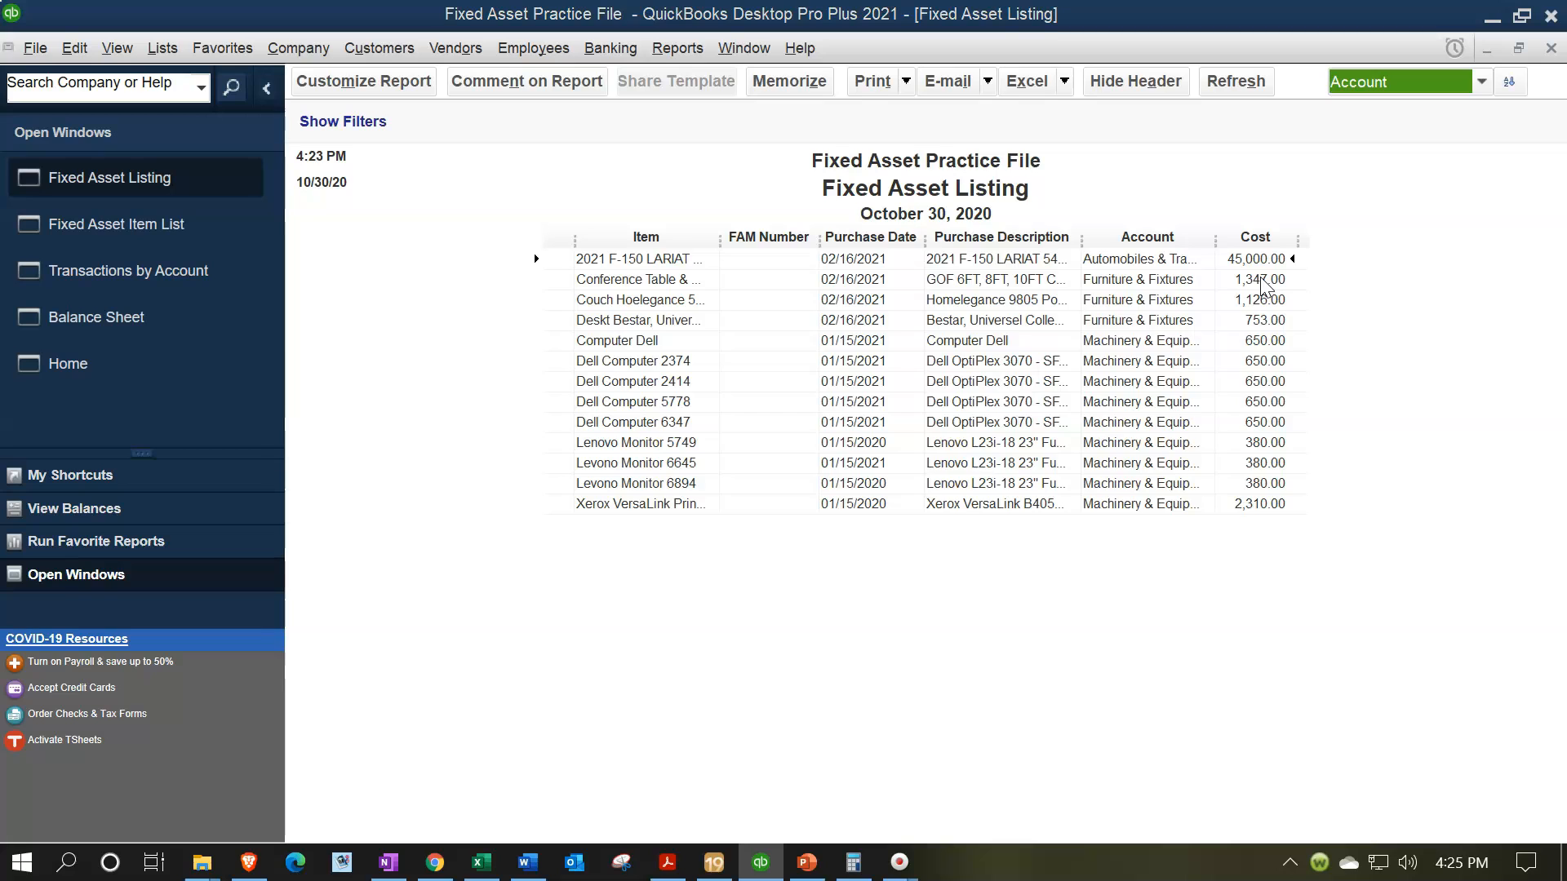
click(802, 598)
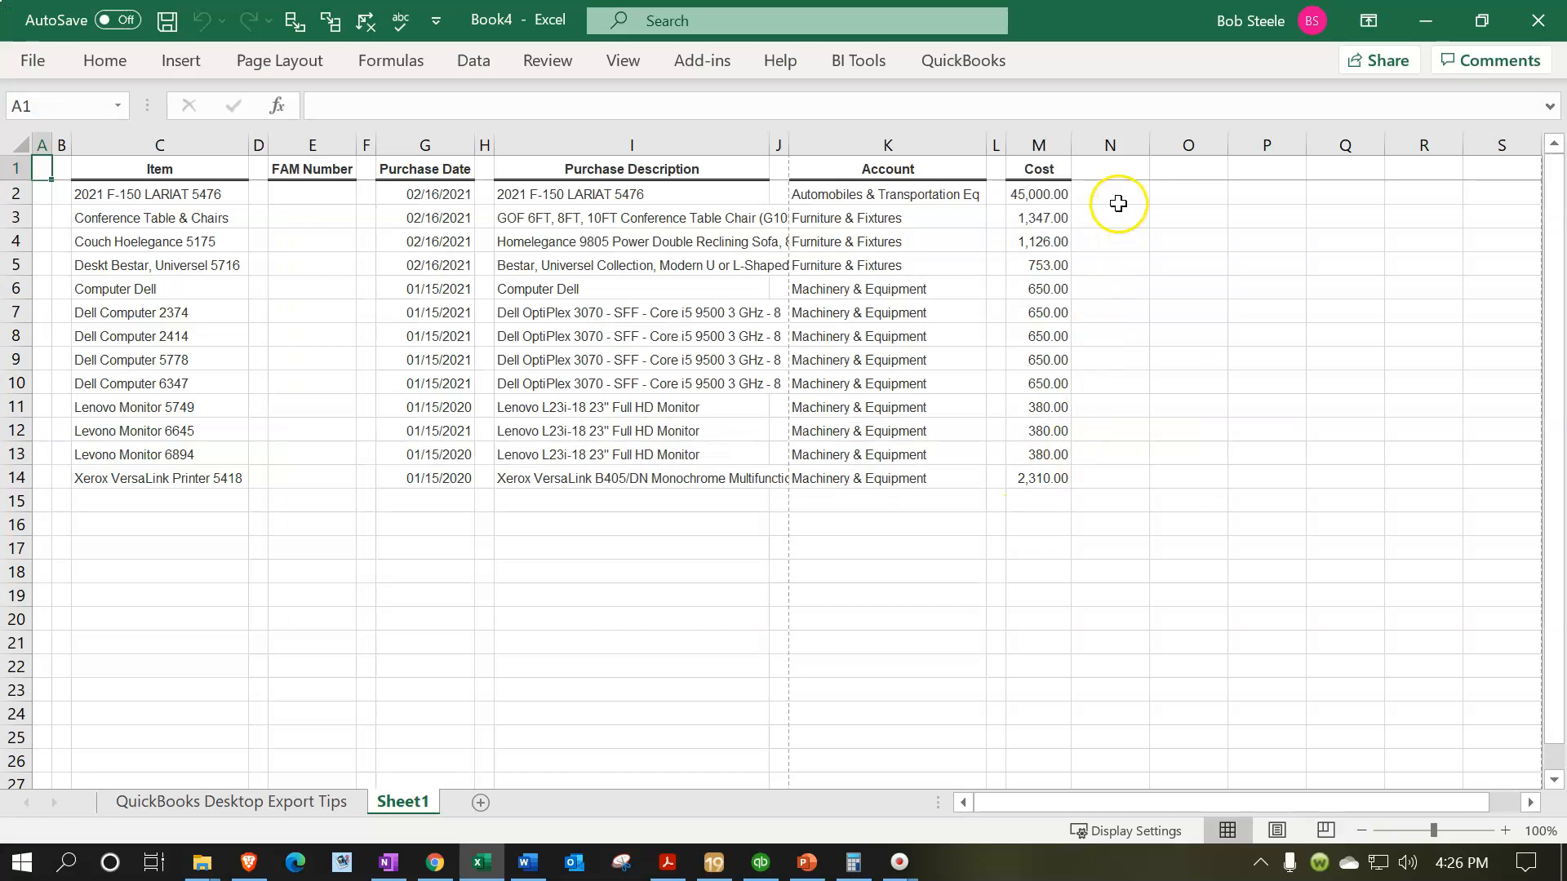
- Reference the Automobiles & Transportation Eq cost from M2 in cell N2
click(1118, 197)
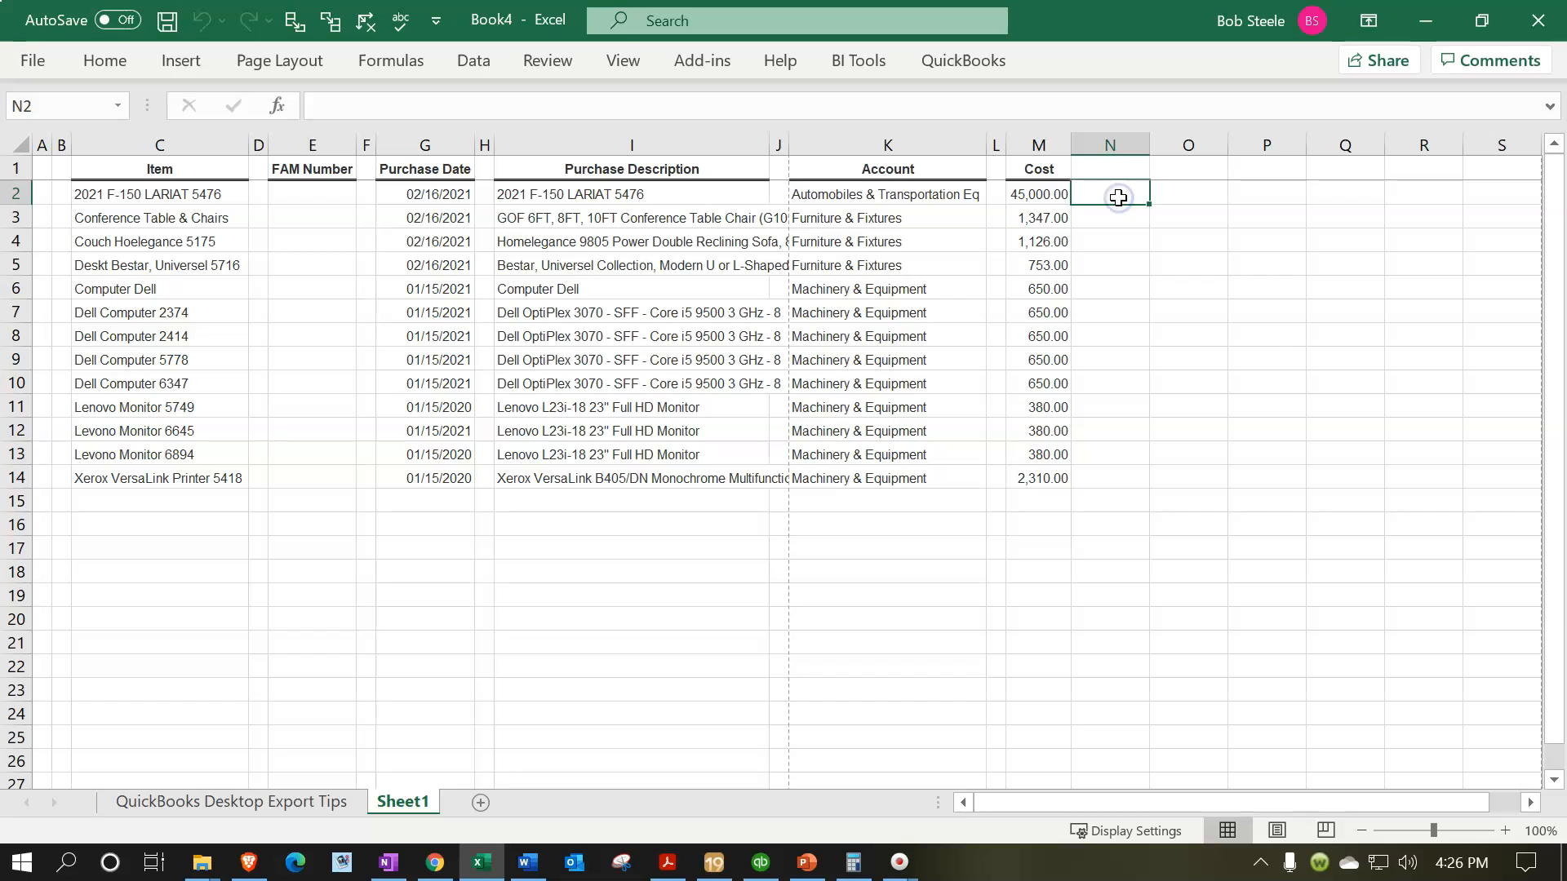
text(+)
key(Left)
key(Return)
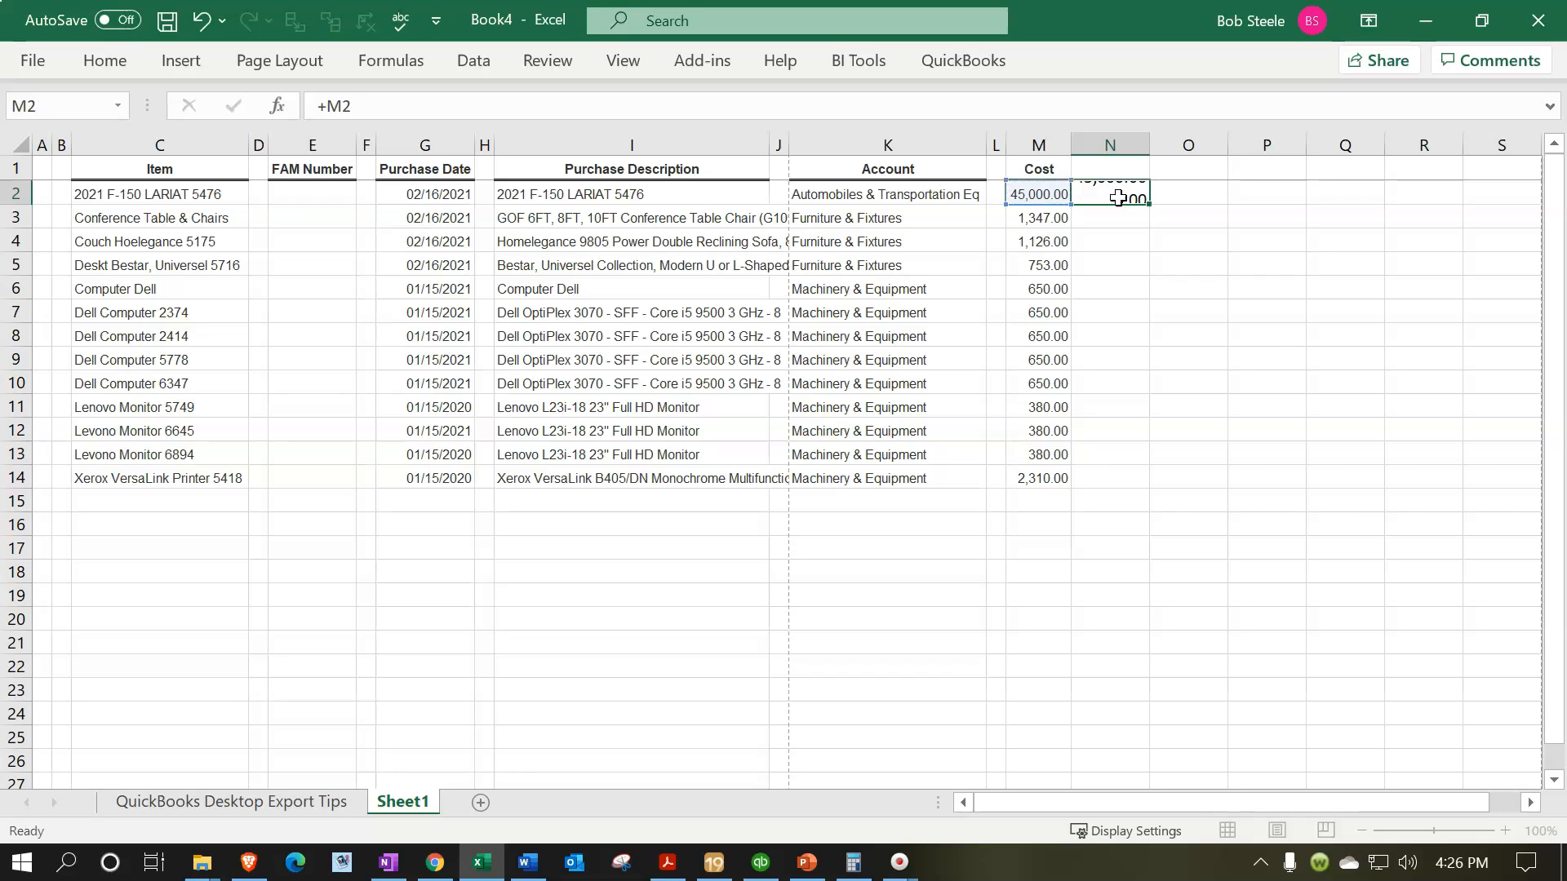
- Subtotal the Furniture & Fixtures costs in cell N5 with a SUM of M3:M5
key(Down)
key(Down)
text(+sum()
key(Left)
key(Up)
key(Up)
key(shift+Down)
key(shift+Down)
key(Return)
- Subtotal the Machinery & Equipment costs in cell N14 with a SUM of M6:M14
key(Down)
key(Down)
key(Down)
key(Down)
key(Down)
key(Down)
key(Down)
key(Down)
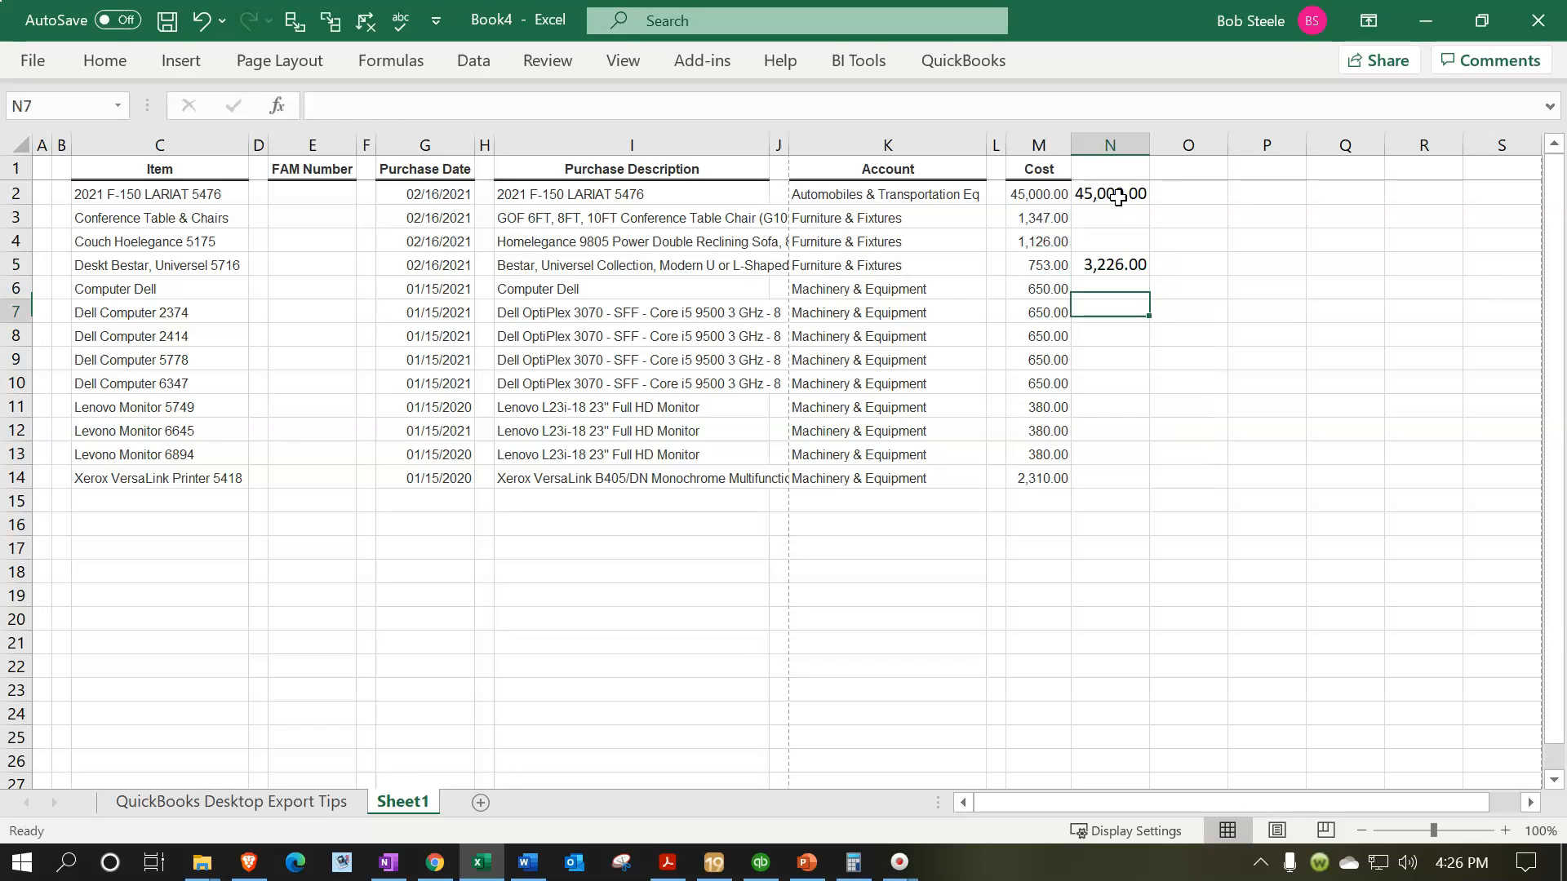
text(+)
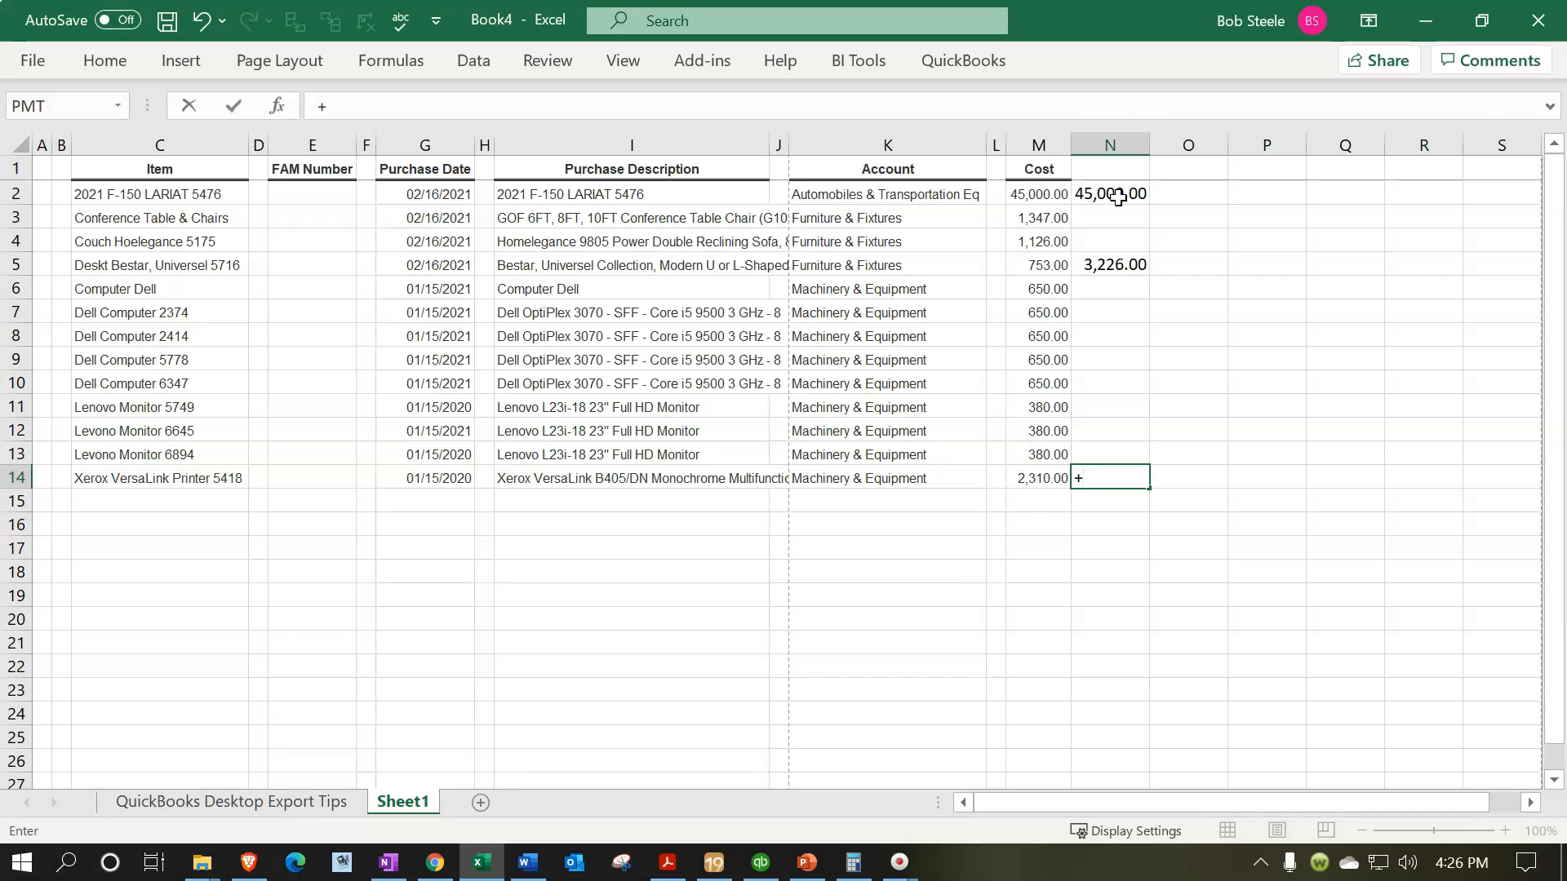
text(sum()
key(Left)
key(Up)
key(Up)
key(shift+Down)
key(shift+Down)
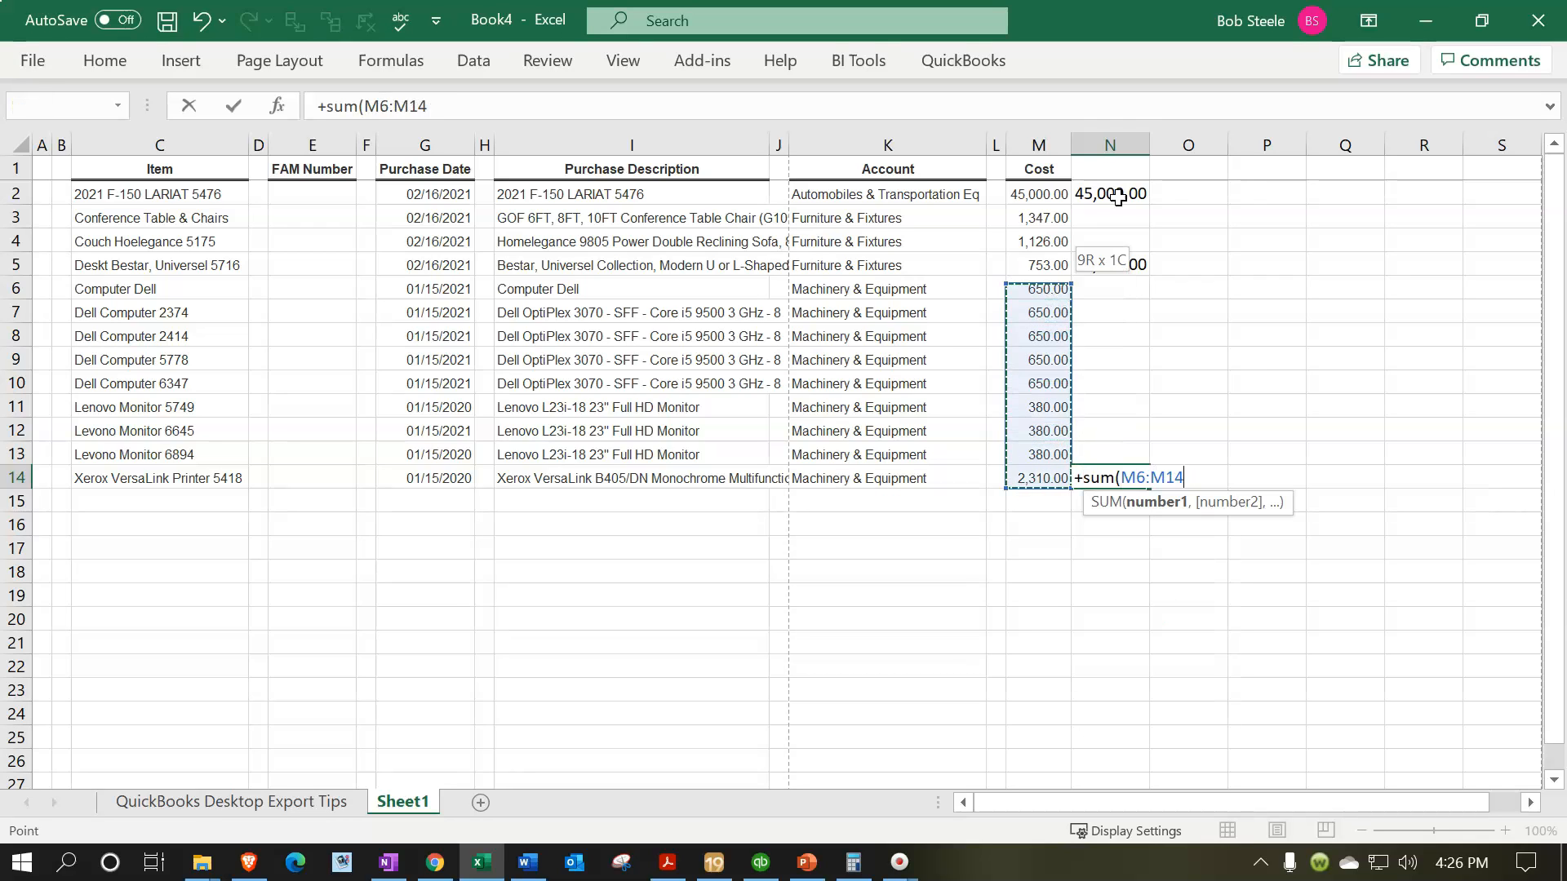
key(Return)
- Total the Cost column in cell M15 with a SUM of M2:M14
key(Left)
text(+)
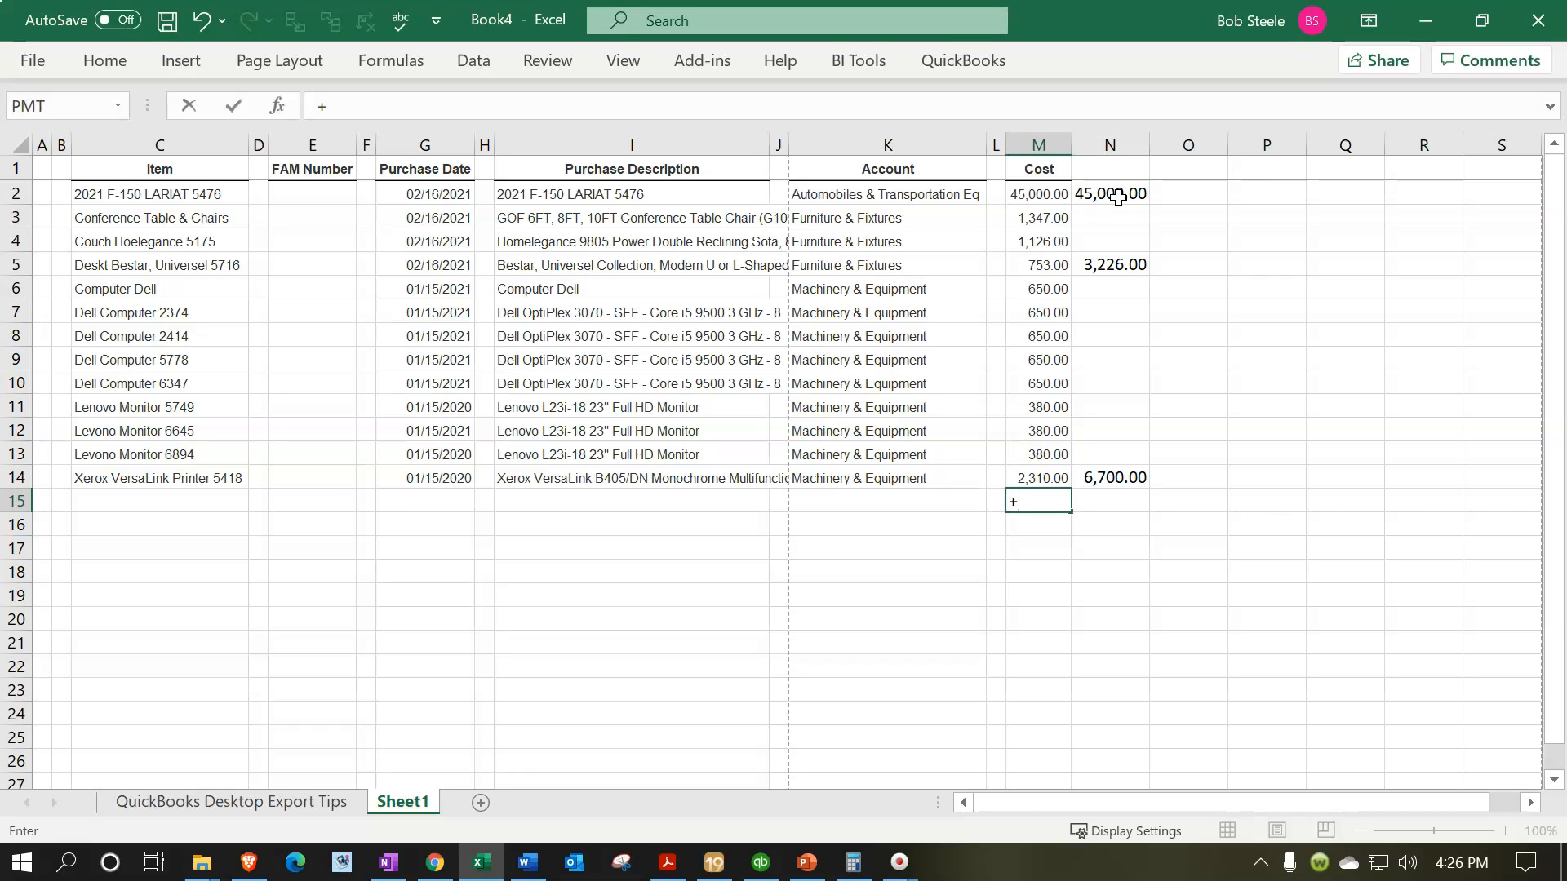
text(sum()
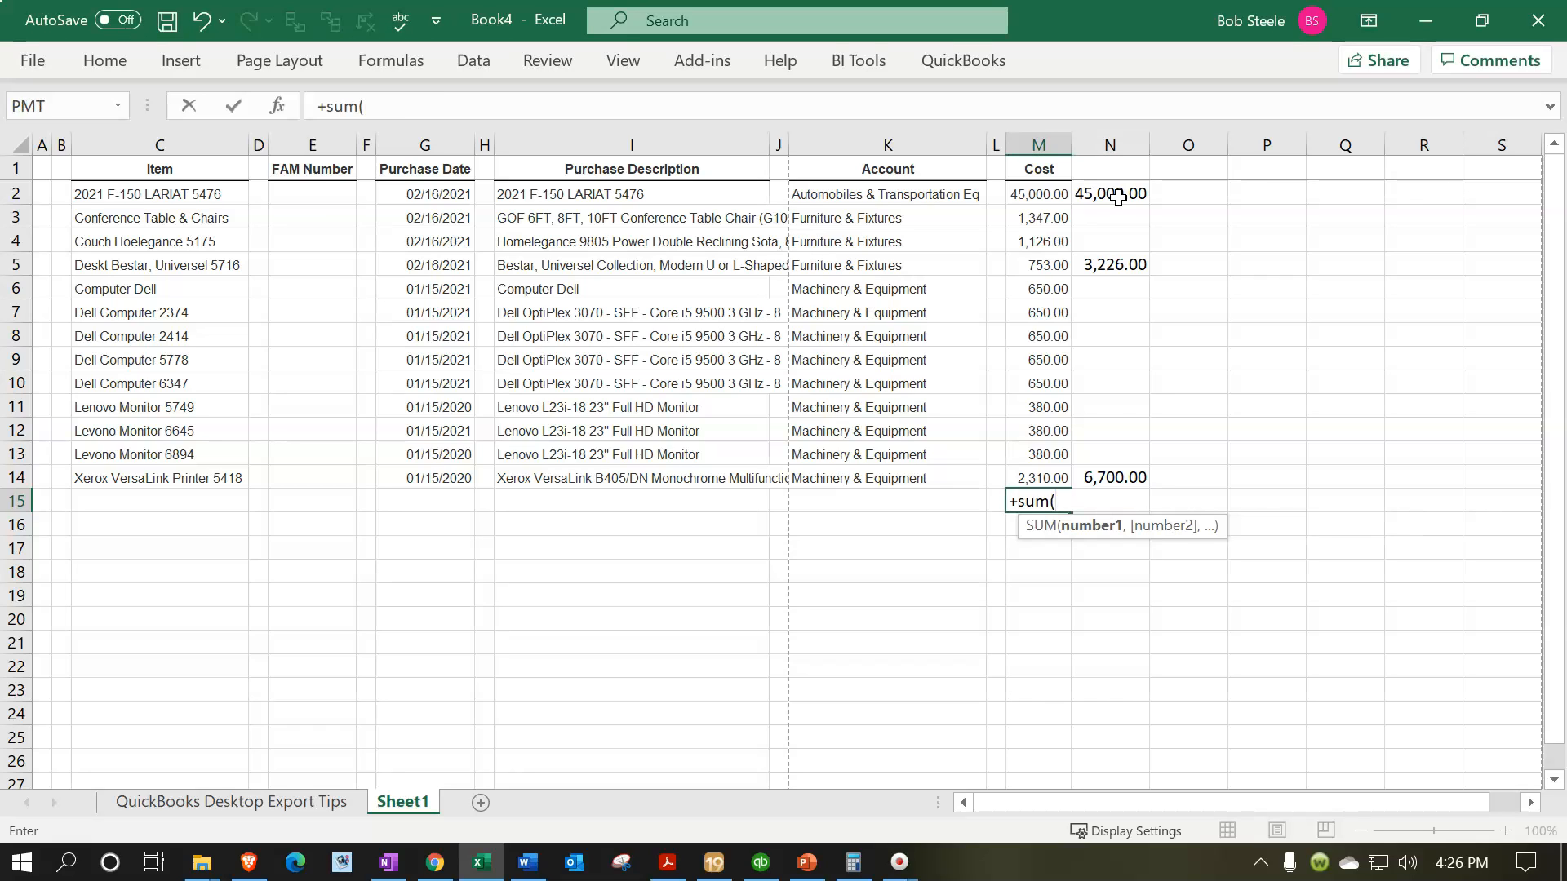
key(Up)
key(shift+Up)
key(shift+Up)
key(shift+Up)
key(shift+Up)
key(shift+Up)
key(shift+Up)
key(shift+Up)
key(shift+Up)
key(shift+Up)
key(shift+Up)
key(shift+Up)
key(shift+Up)
key(Return)
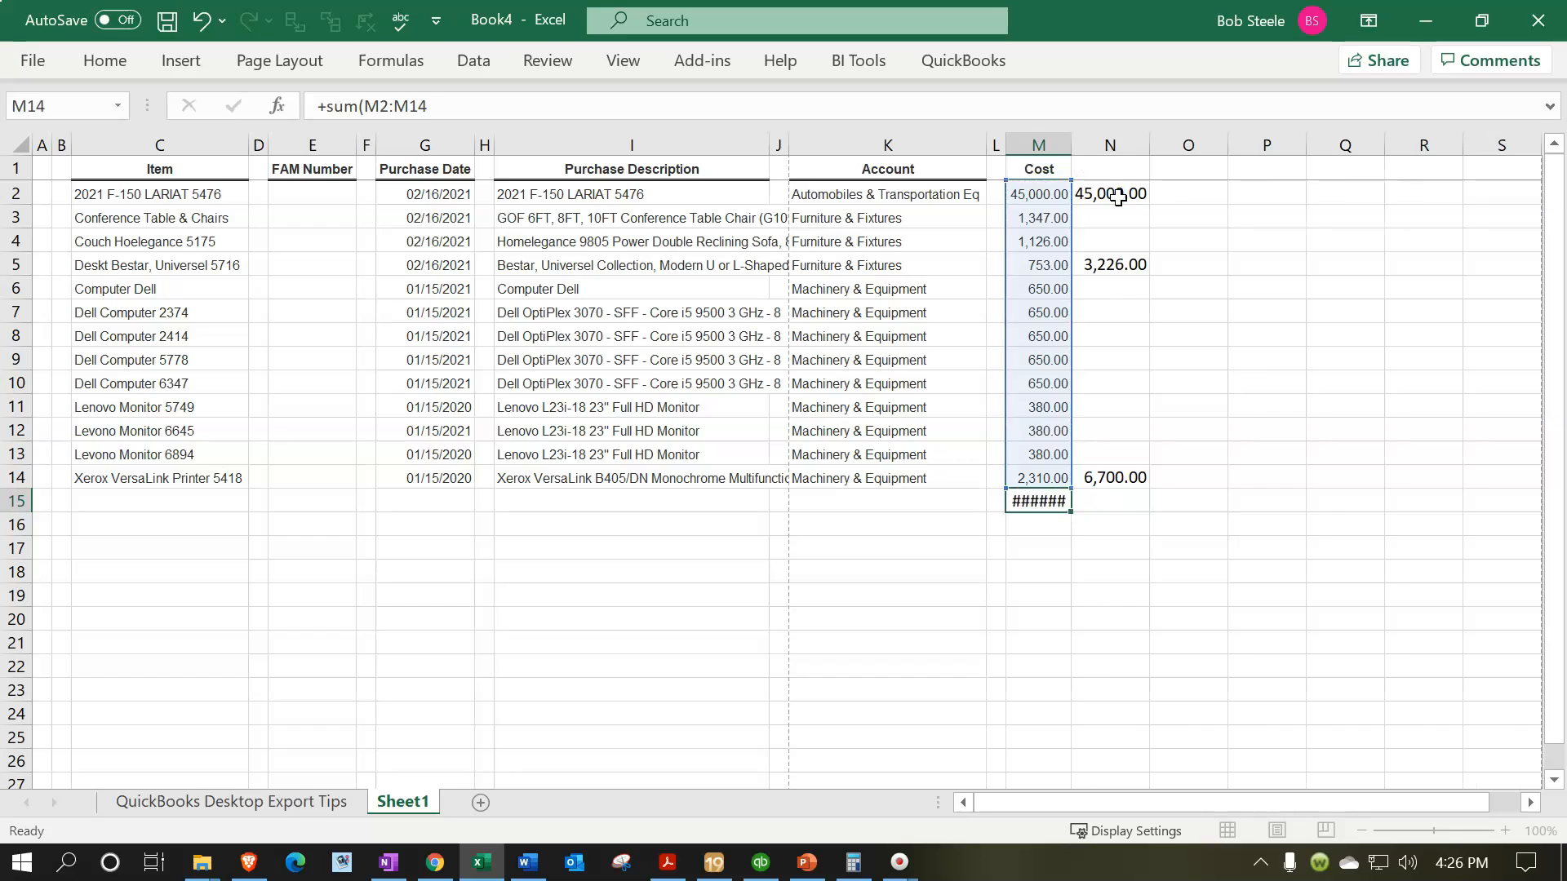
- Copy the total formula from M15 to N15 to add up the account subtotals
key(ctrl+c)
key(Right)
key(ctrl+v)
key(Escape)
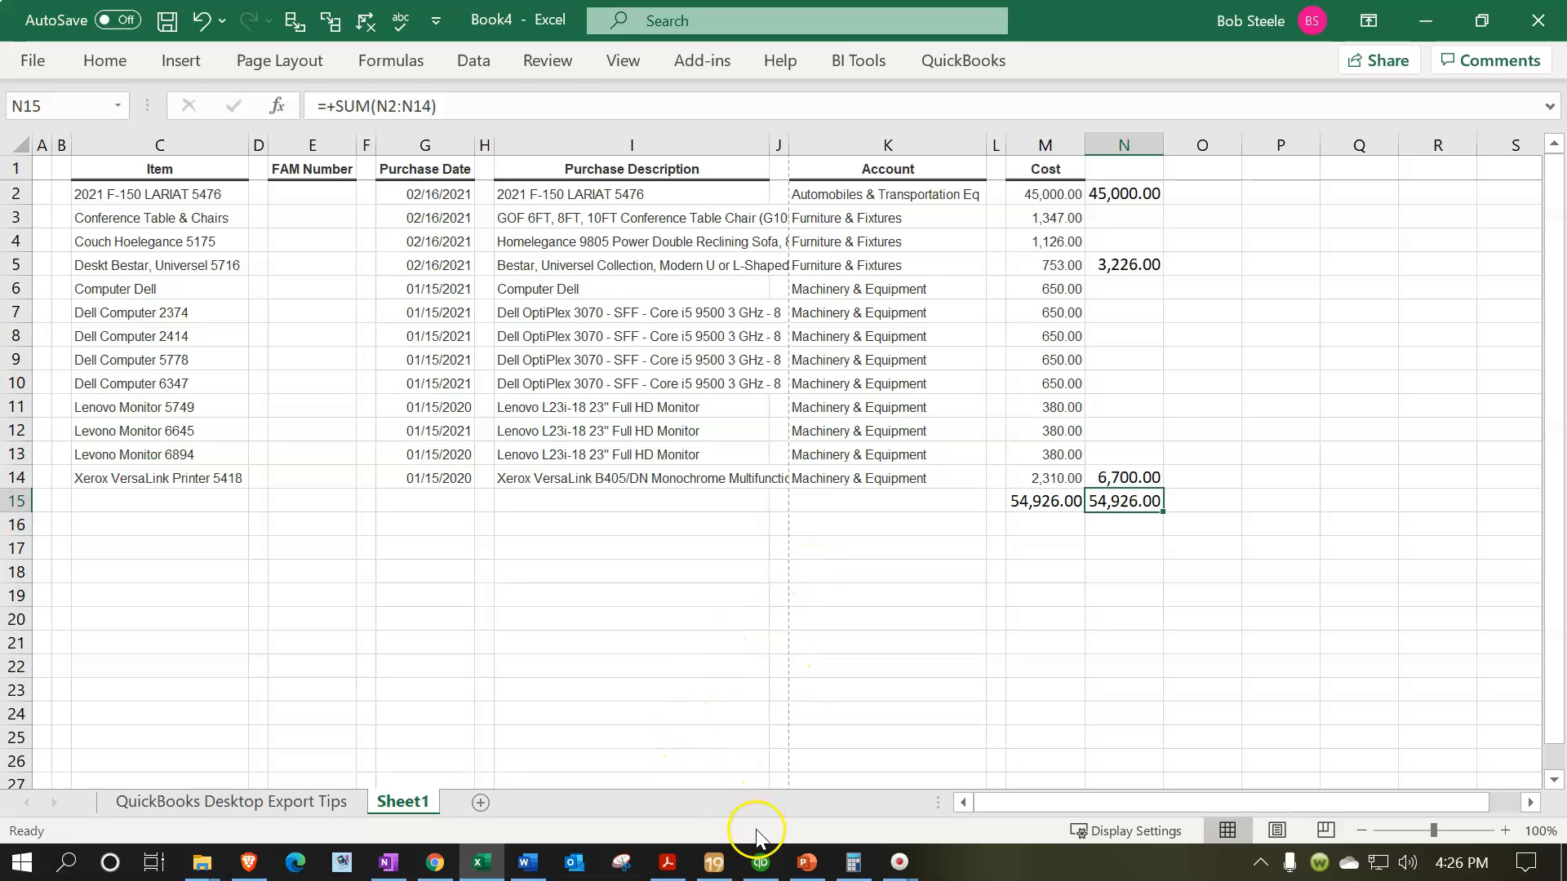
- Switch to QuickBooks and compare the balance sheet's fixed asset accounts and total with the subtotals and totals in the Excel worksheet
click(765, 870)
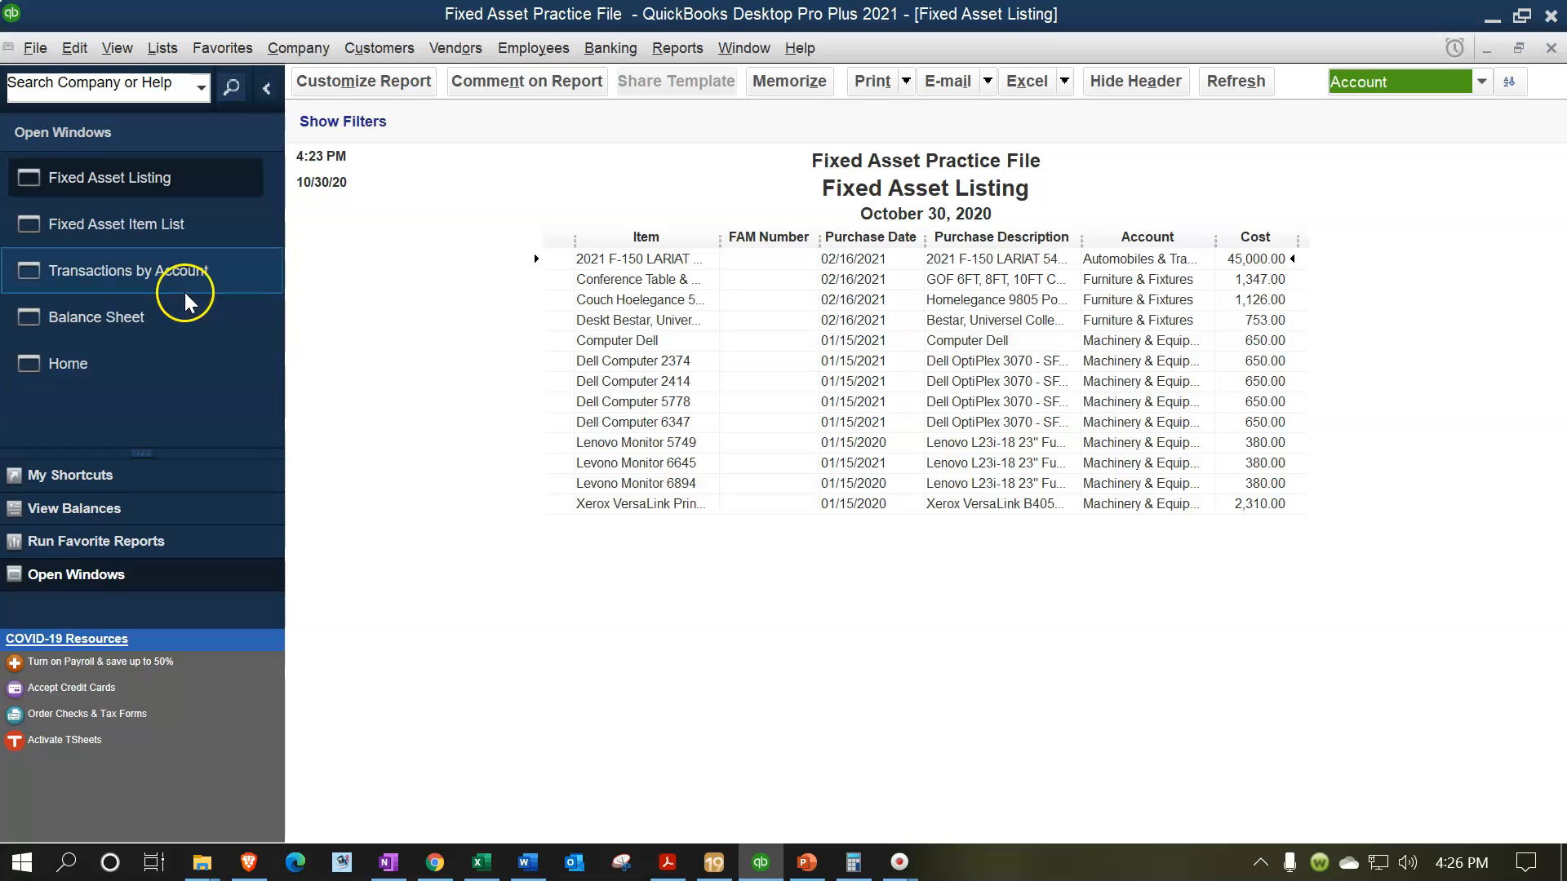
click(134, 320)
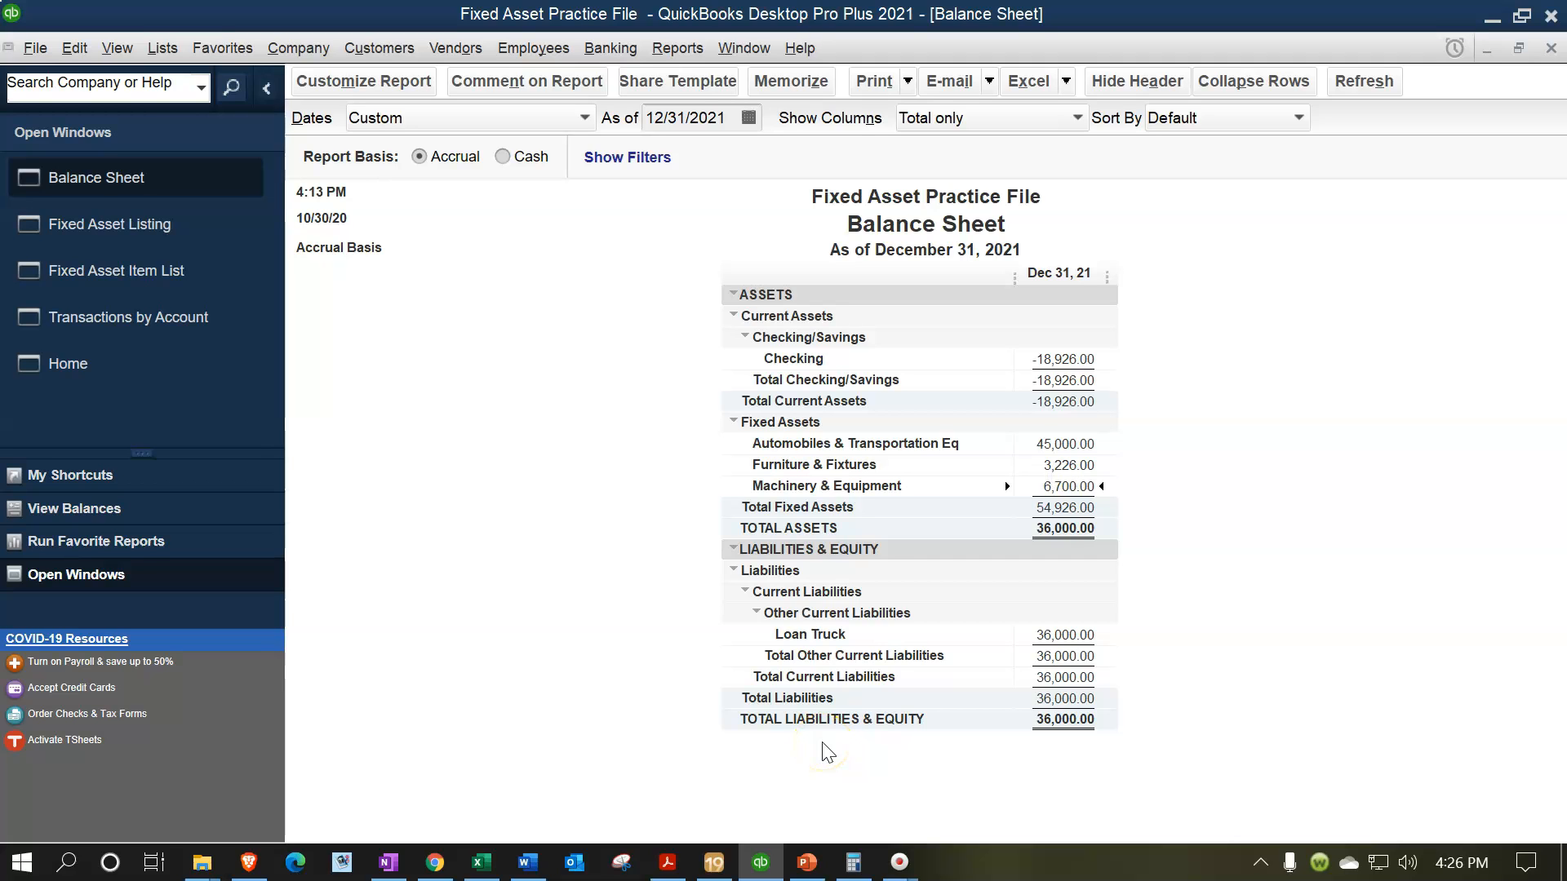
click(481, 863)
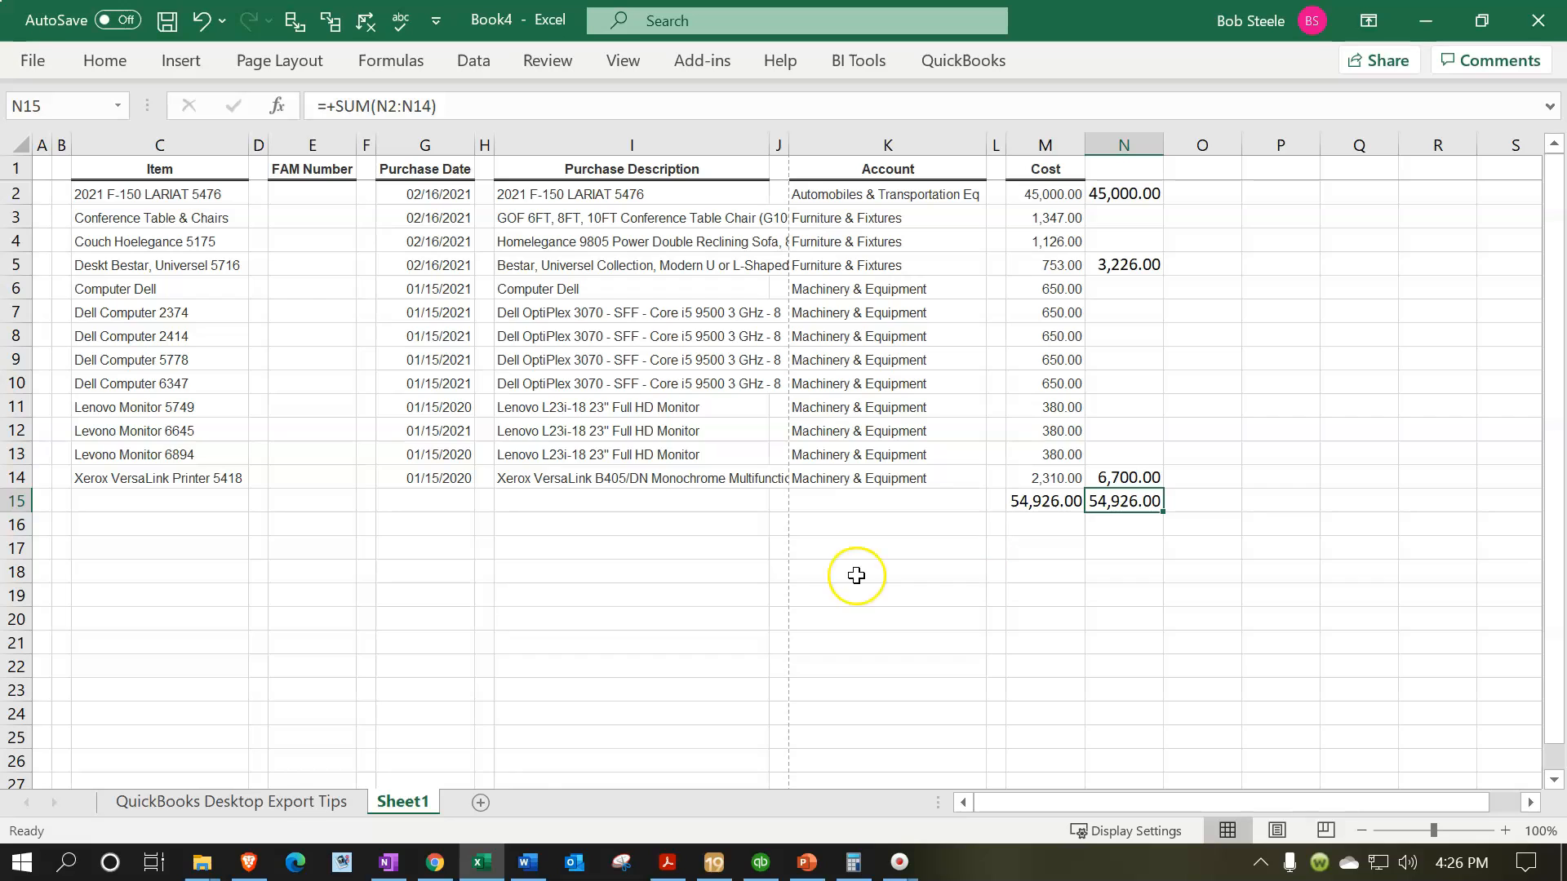
click(481, 863)
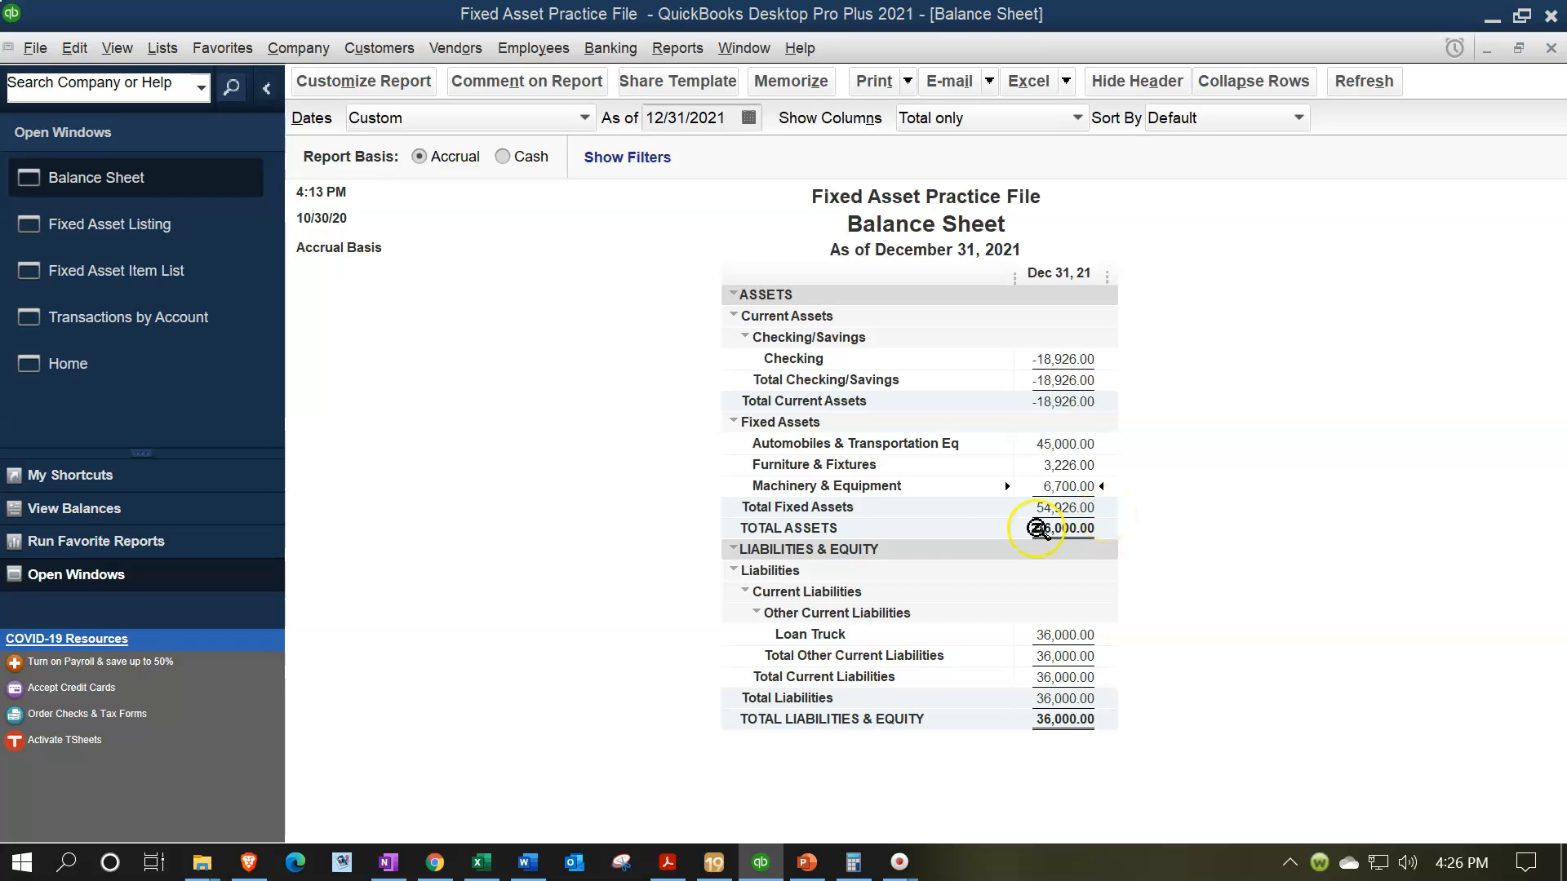
click(481, 863)
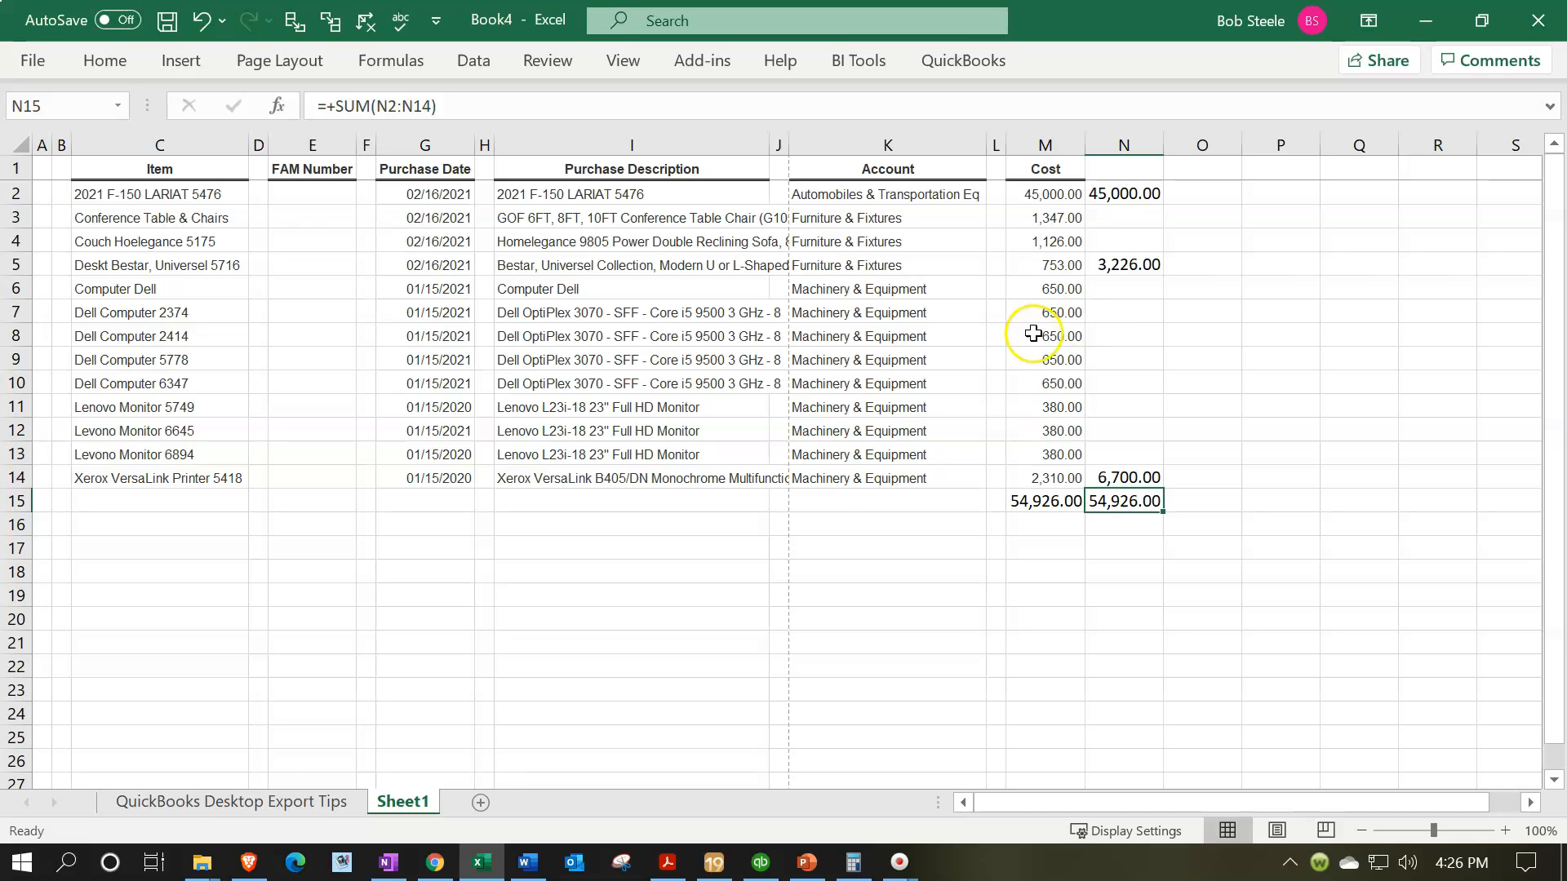
- Switch to Adobe Acrobat Reader to review the depreciation schedule in Depre Sch Book.pdf
click(668, 863)
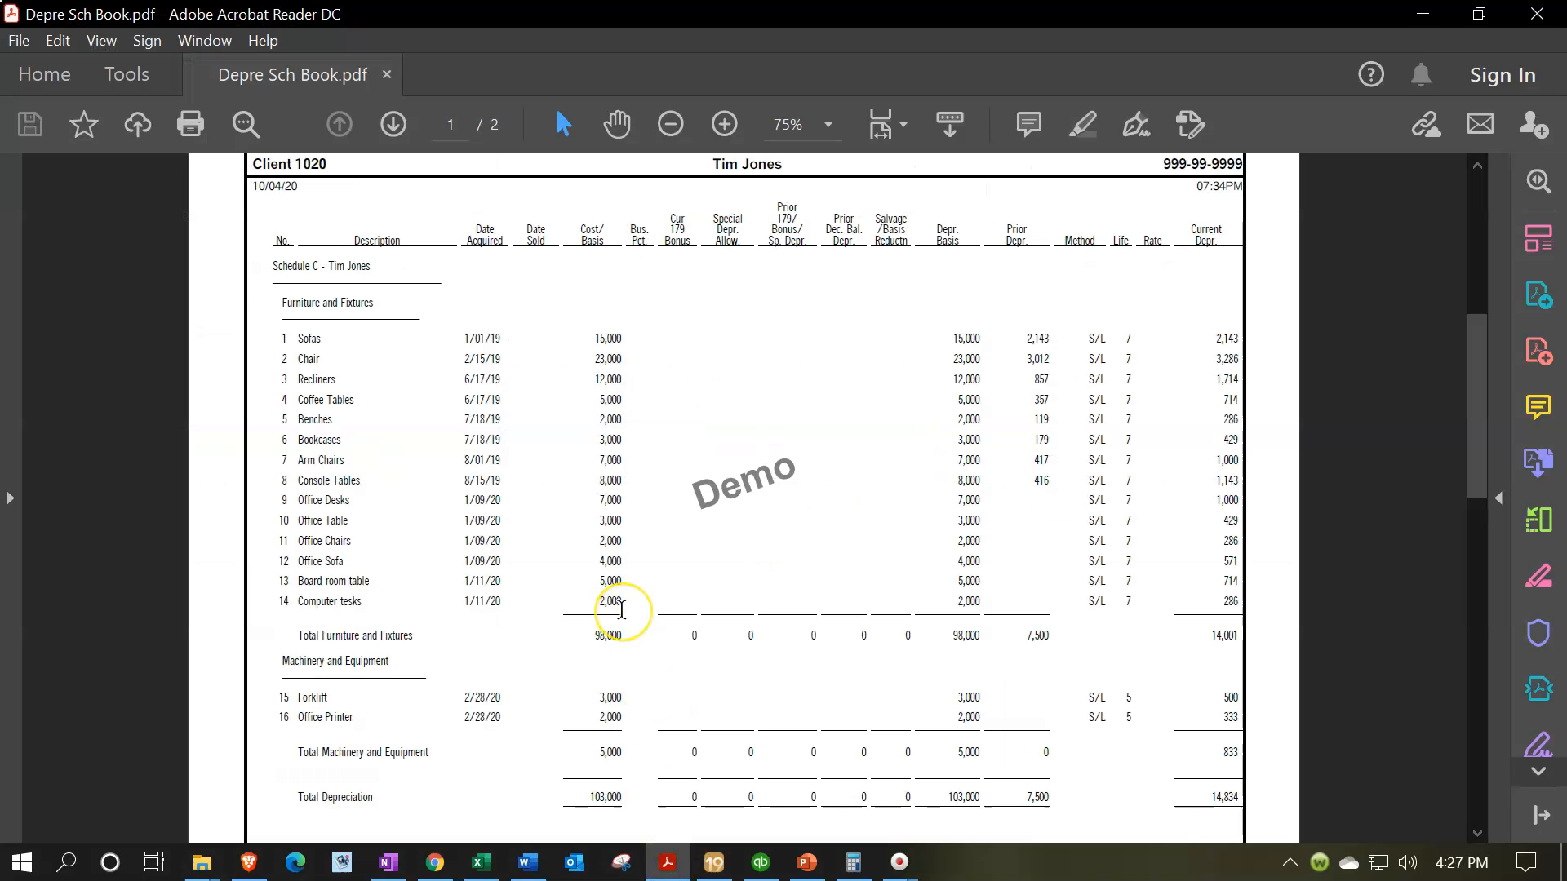